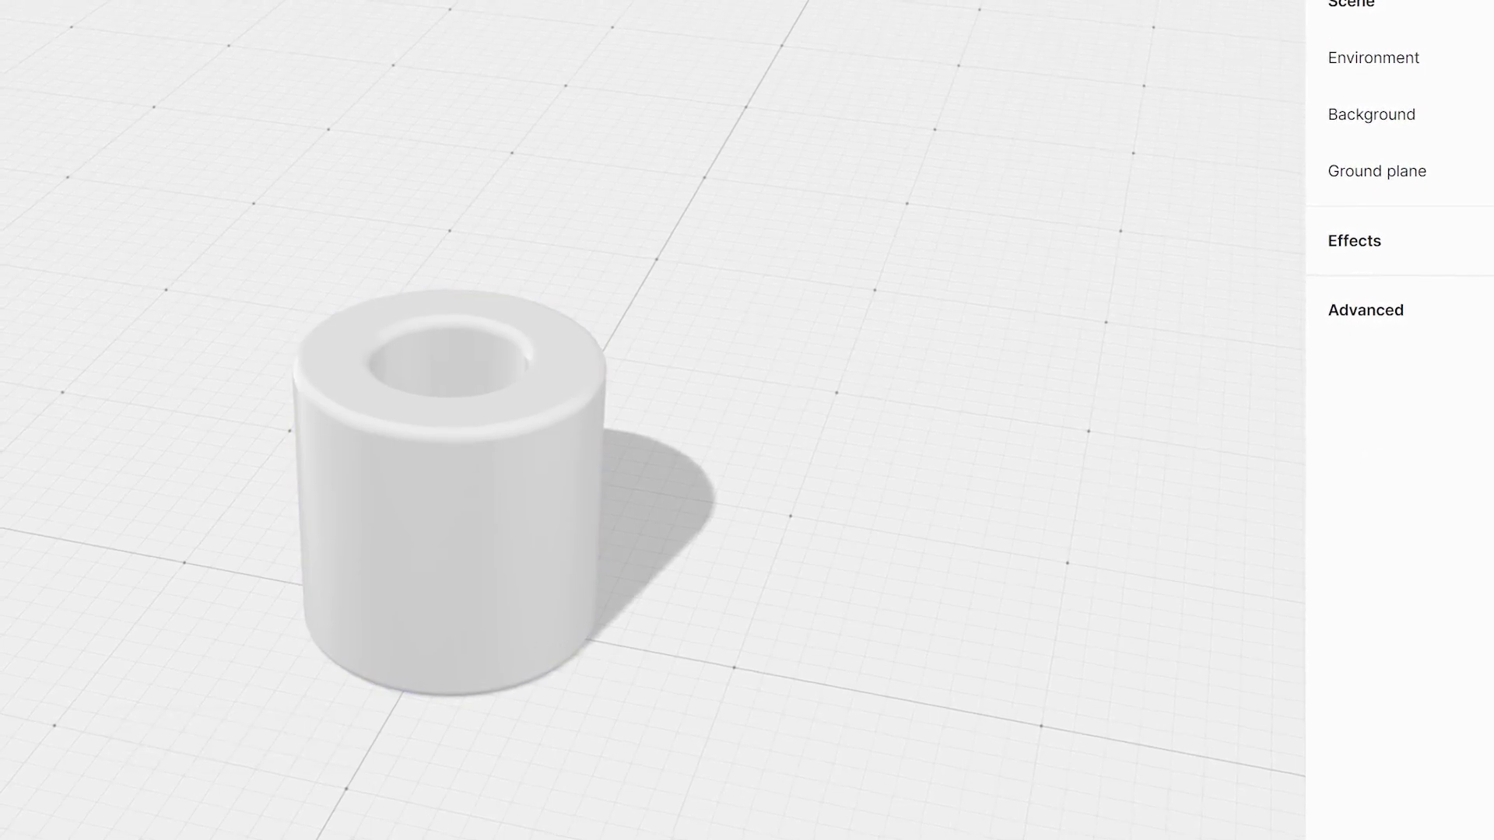
# Light the scene with the Skate Park environment from the Outdoor library
pyautogui.click(1471, 56)
pyautogui.click(1218, 145)
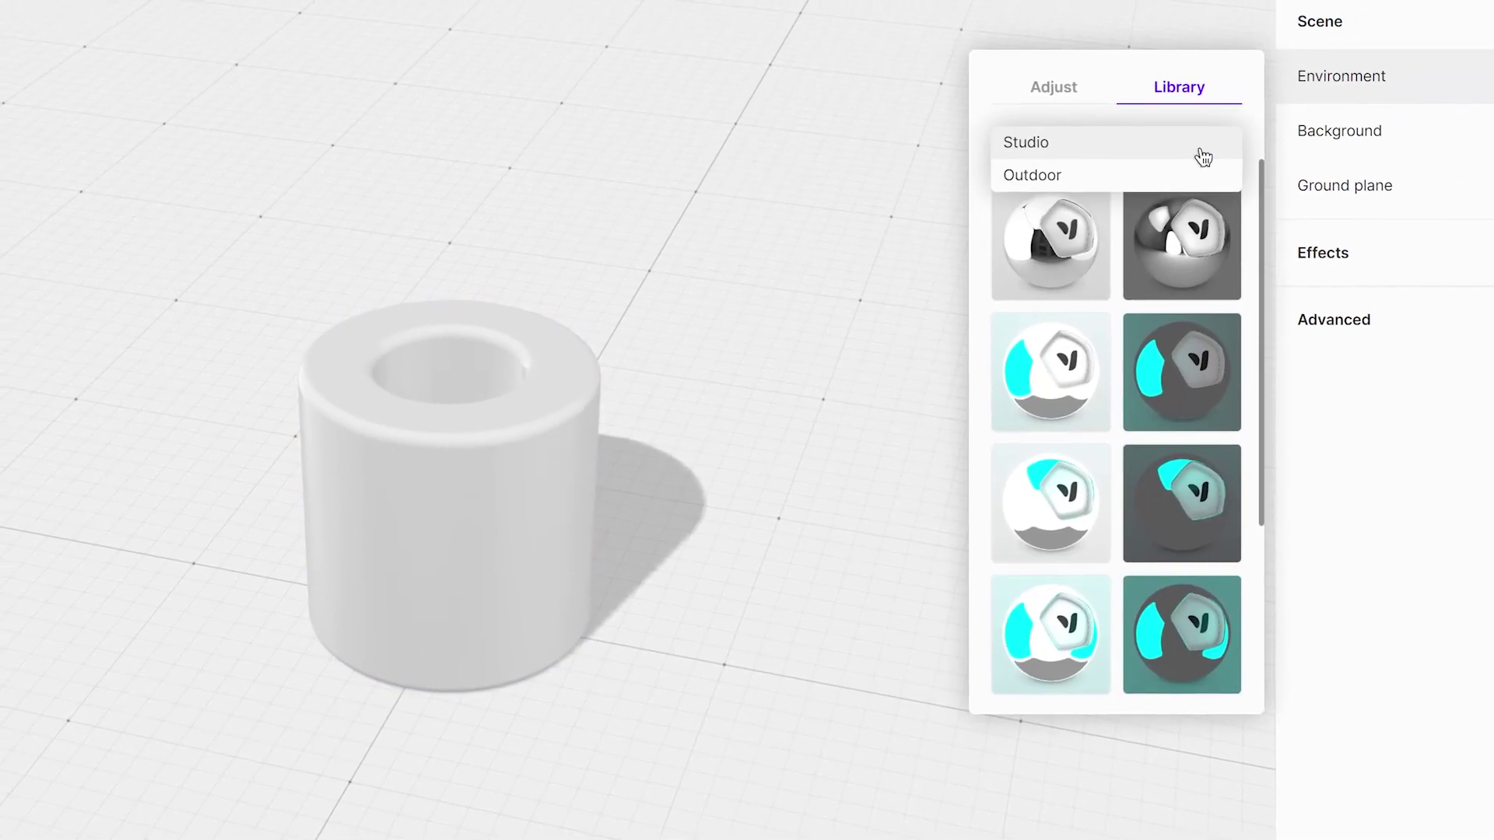
pyautogui.click(1109, 173)
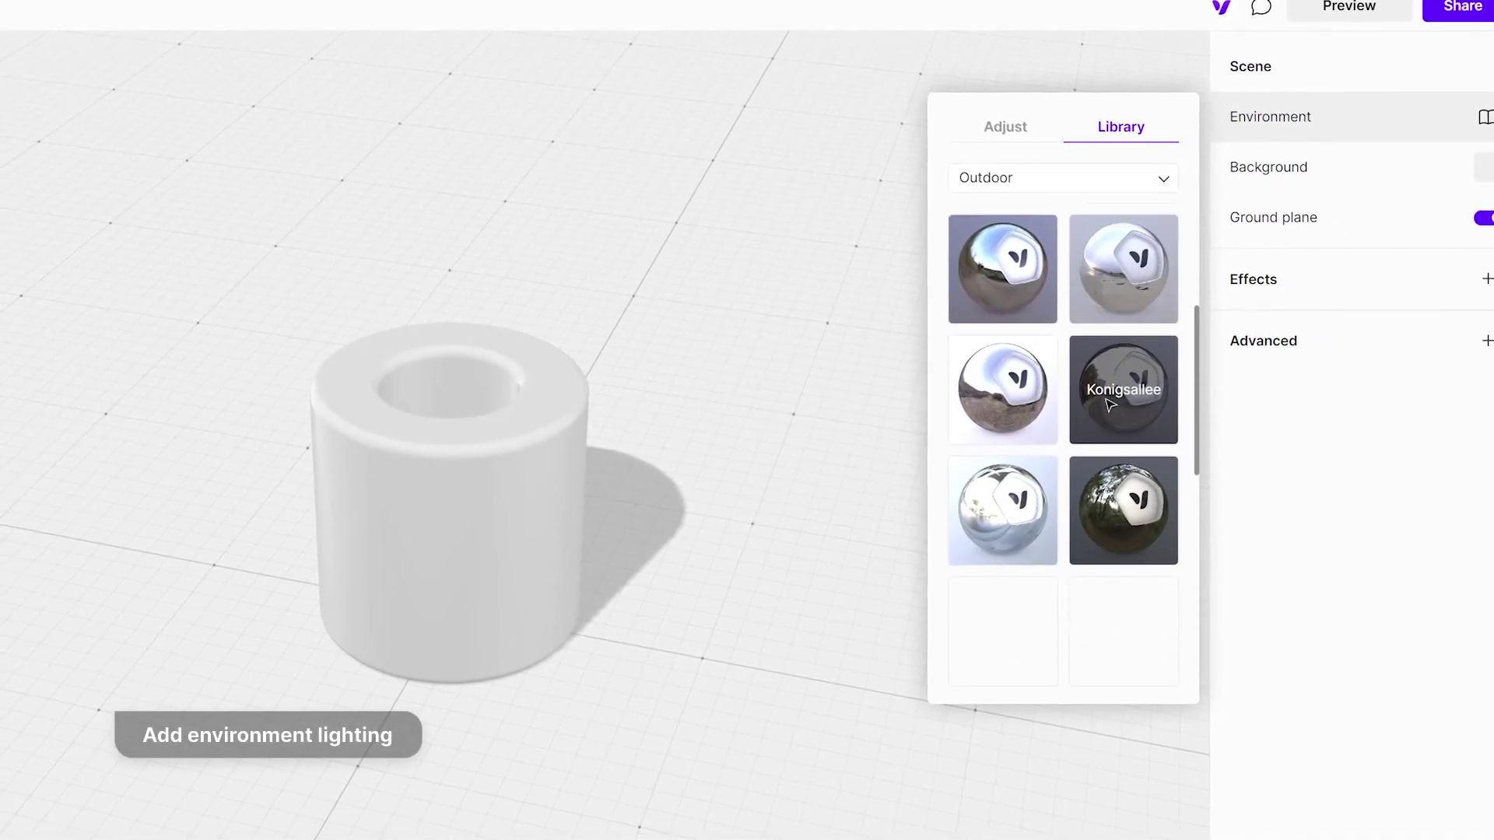
pyautogui.scroll(-5, 1111, 405)
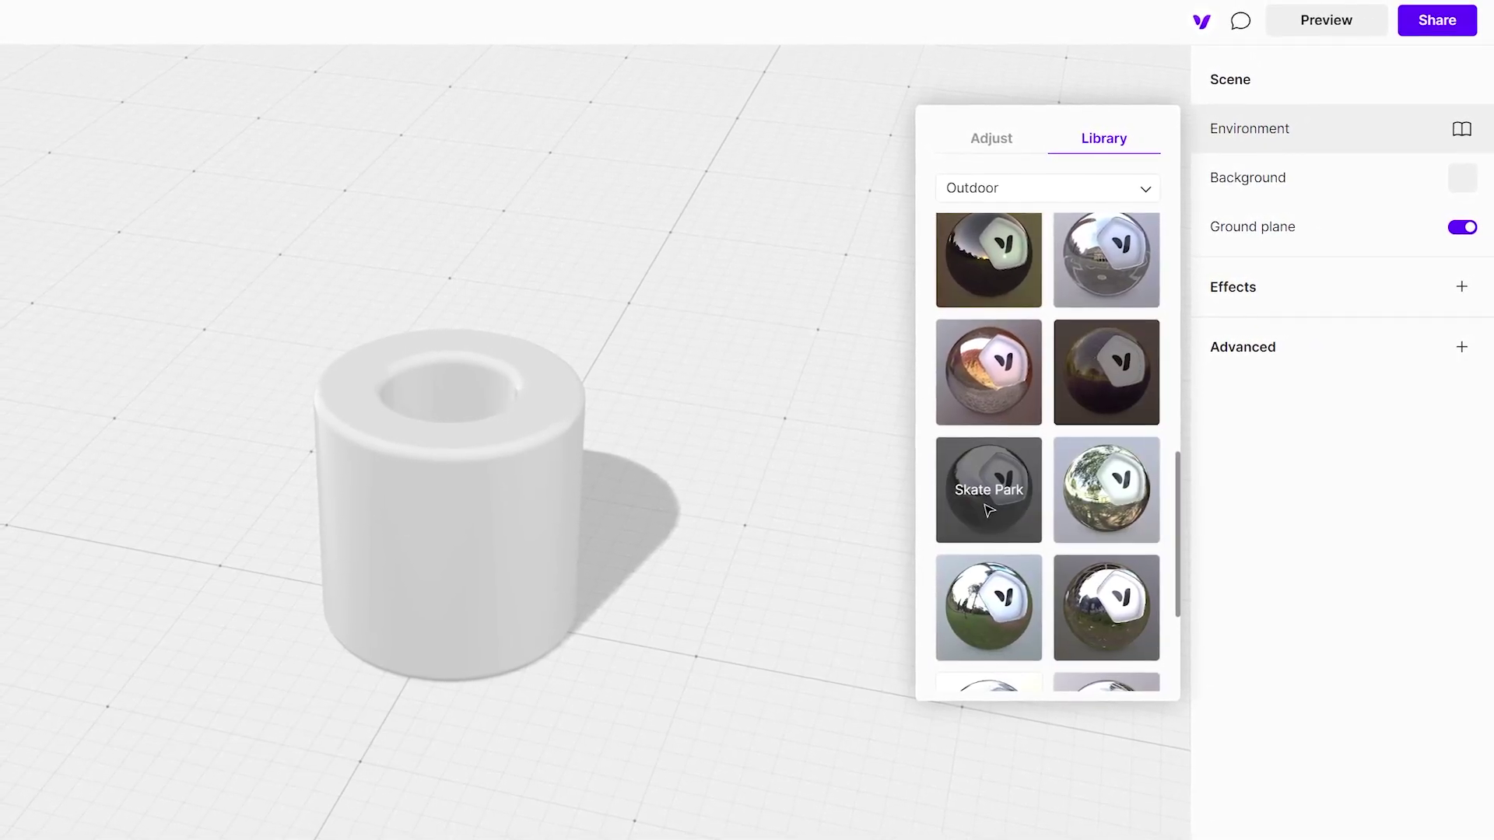
pyautogui.click(989, 506)
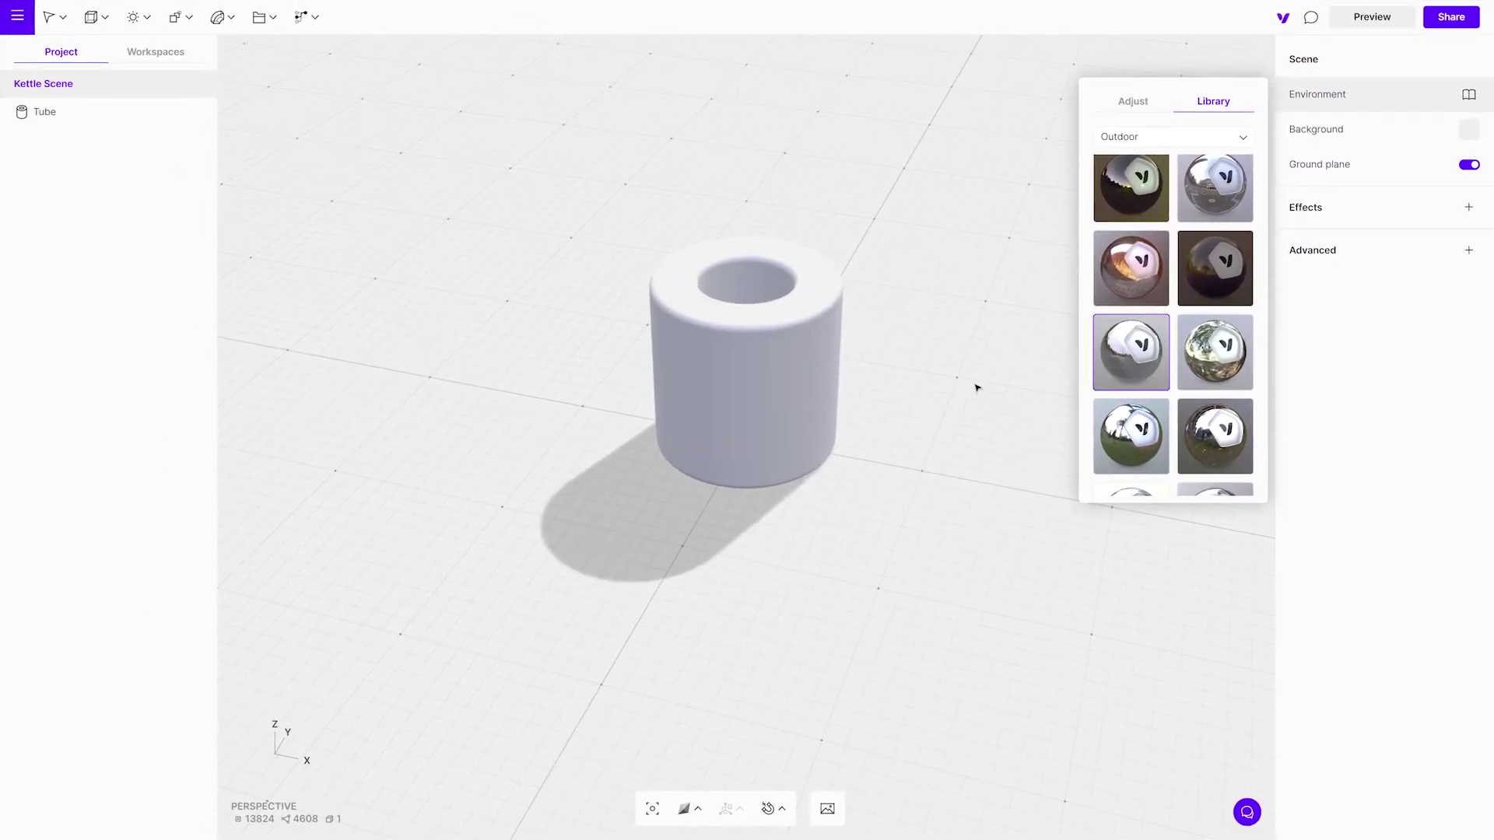
pyautogui.click(981, 388)
pyautogui.moveTo(983, 390); pyautogui.dragTo(1264, 387)
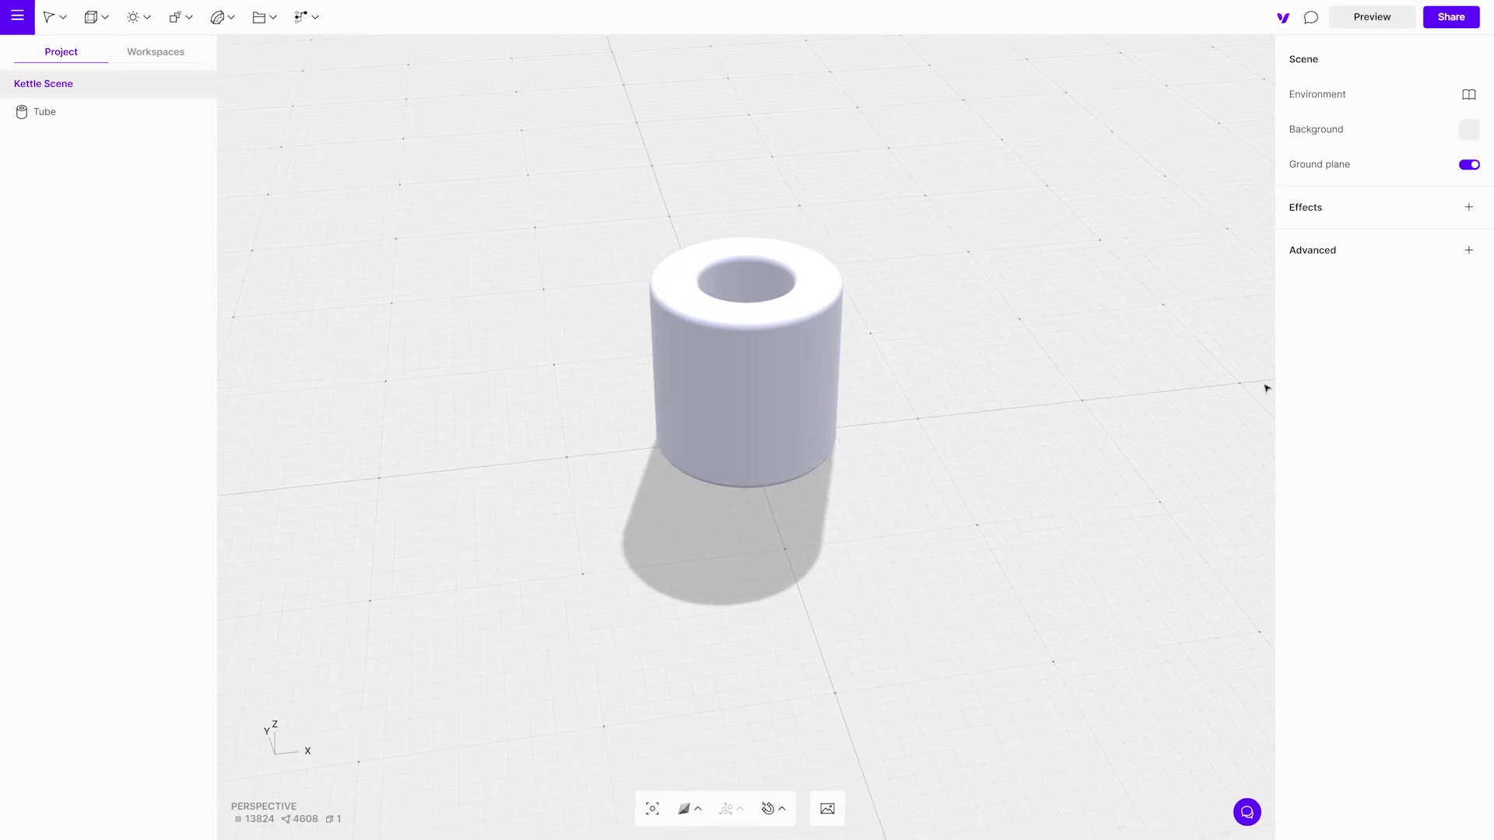
# Set the environment's intensity to 70%, rotation to 200° and saturation to -100%, and strengthen its shadow
pyautogui.click(1346, 99)
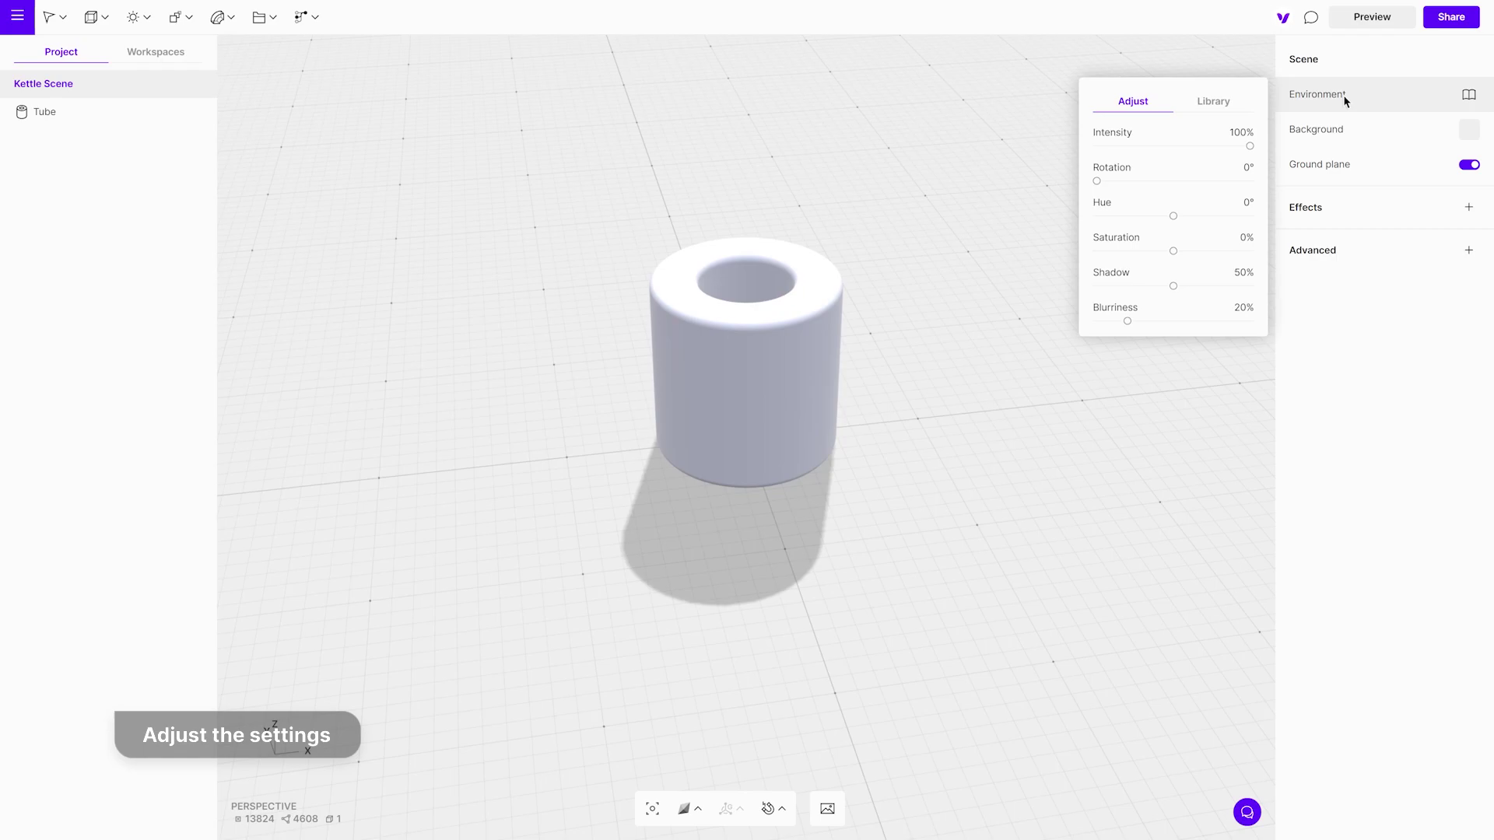
pyautogui.moveTo(1250, 148)
pyautogui.mouseDown()
pyautogui.moveTo(1164, 147)
pyautogui.moveTo(1250, 148)
pyautogui.mouseUp()
pyautogui.write('70')
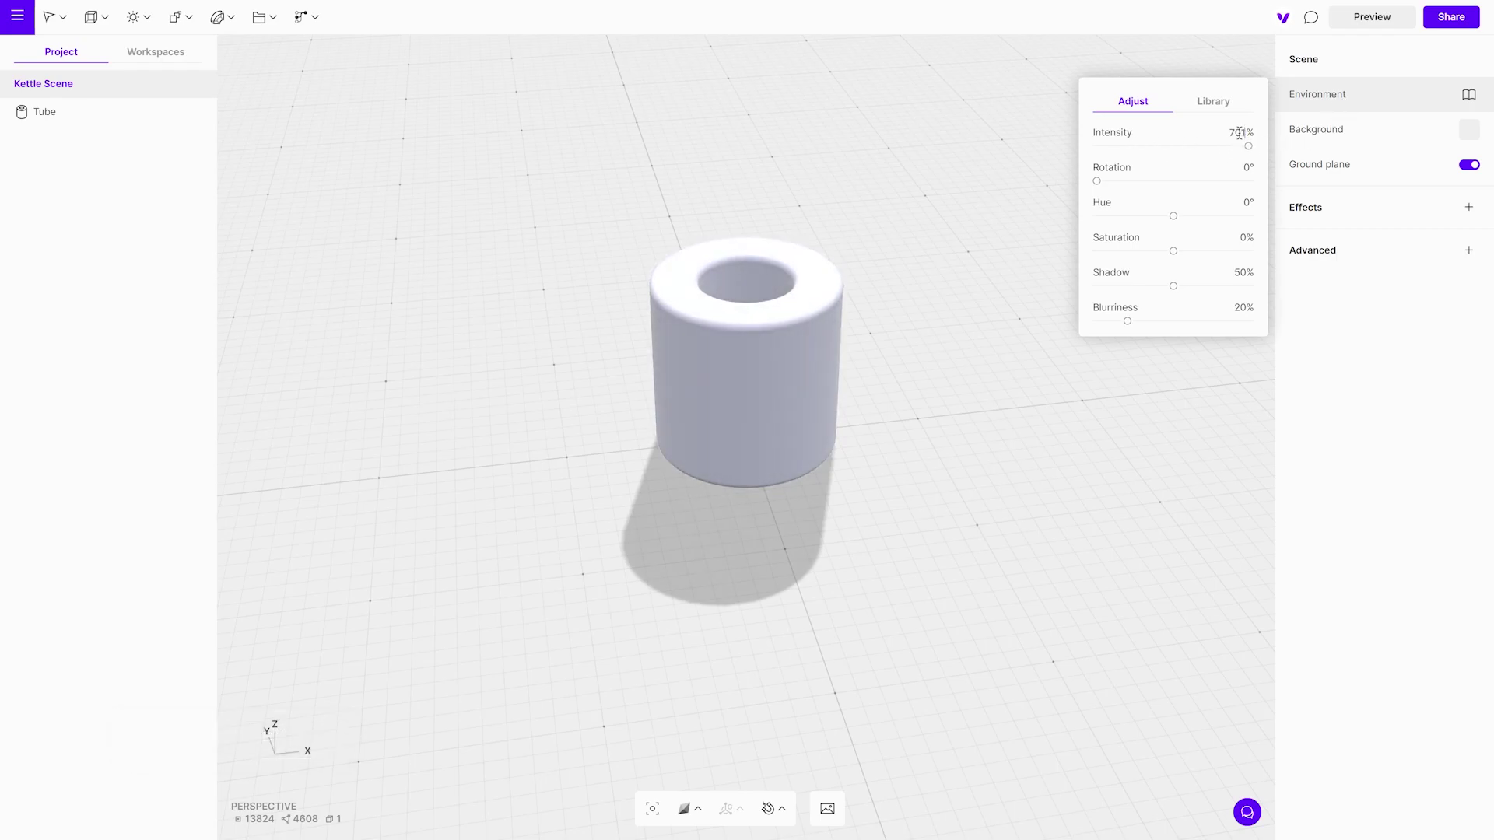
pyautogui.click(1247, 168)
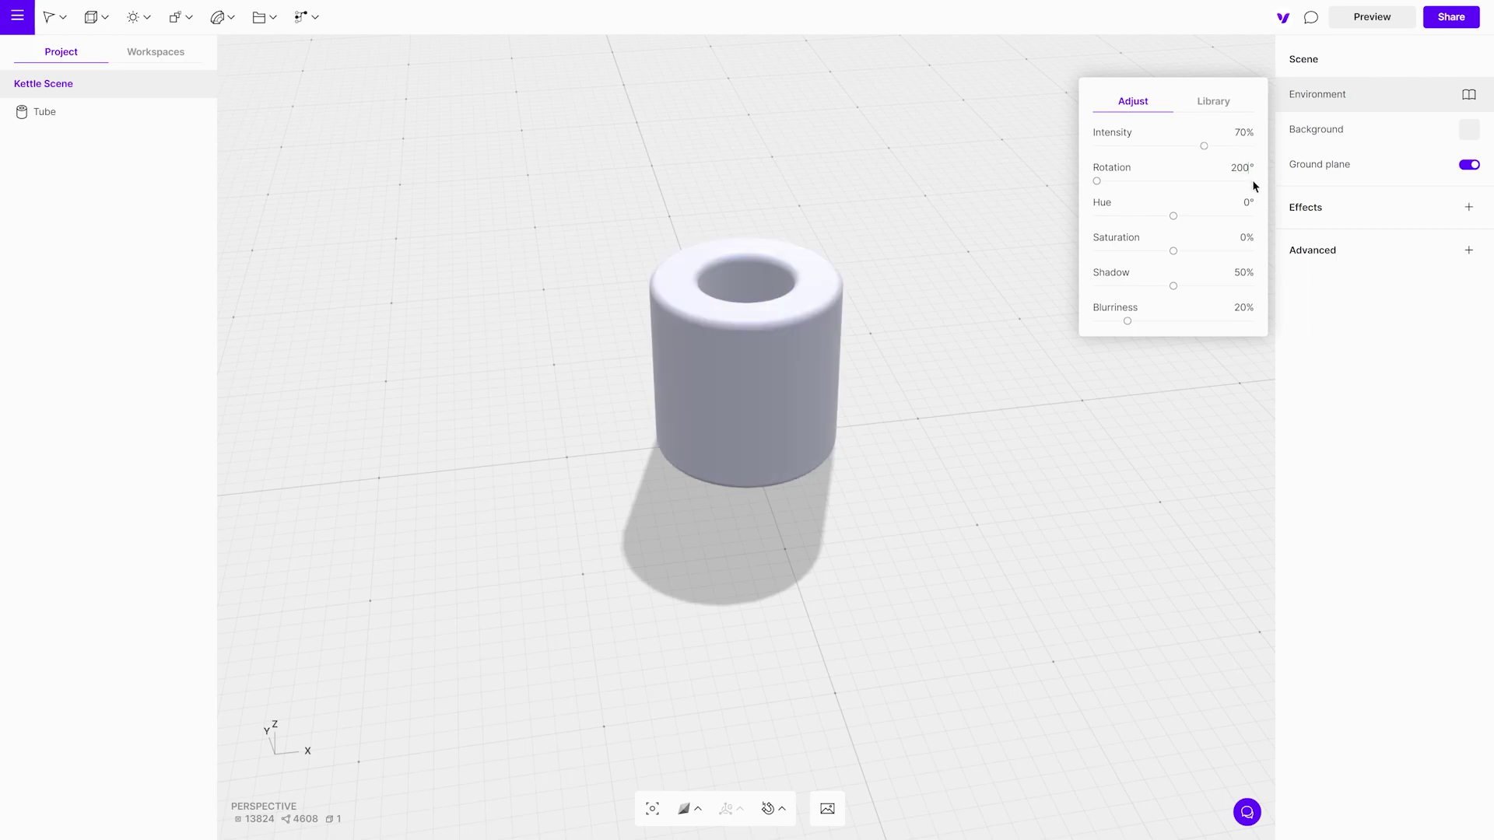
pyautogui.click(1245, 238)
pyautogui.press('BackSpace')
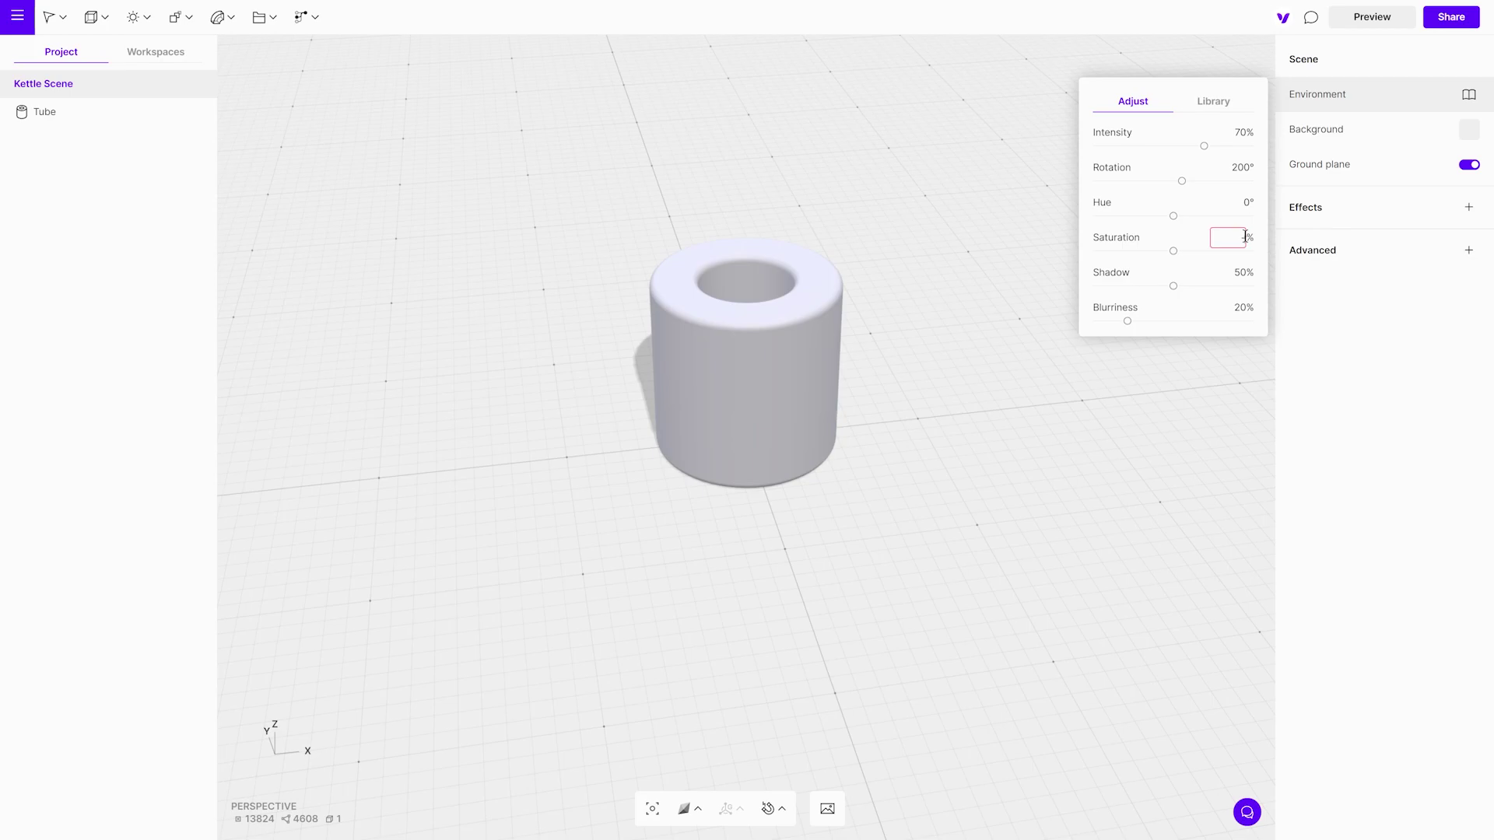
pyautogui.write('-100')
pyautogui.click(1243, 272)
pyautogui.moveTo(1021, 295); pyautogui.dragTo(572, 315)
pyautogui.click(895, 364)
# Preview the tube under the adjusted environment lighting and return to editing
pyautogui.click(1387, 20)
pyautogui.moveTo(1098, 335)
pyautogui.mouseDown()
pyautogui.moveTo(607, 363)
pyautogui.moveTo(1111, 337)
pyautogui.mouseUp()
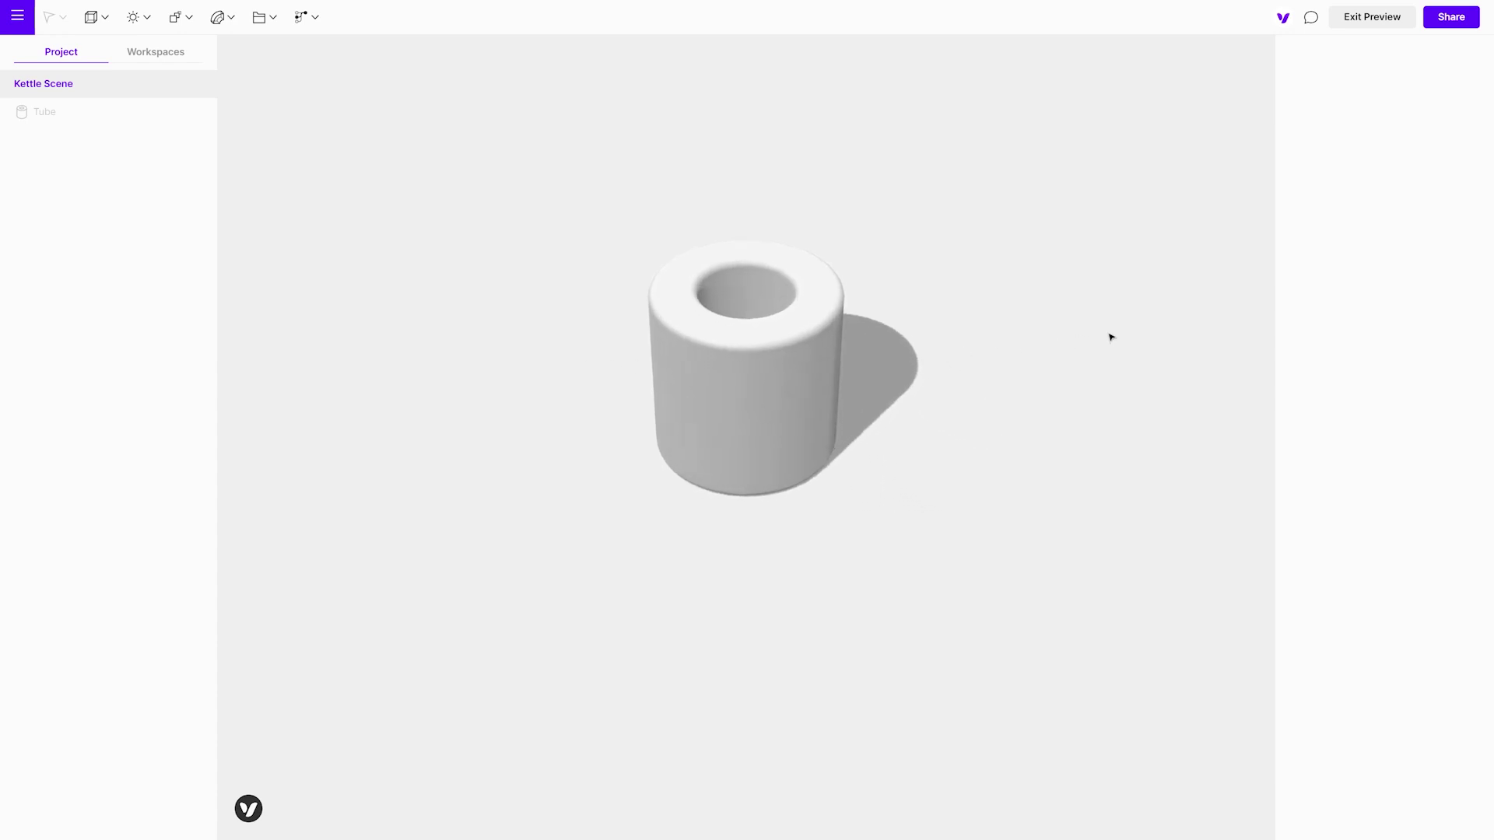
pyautogui.click(1391, 20)
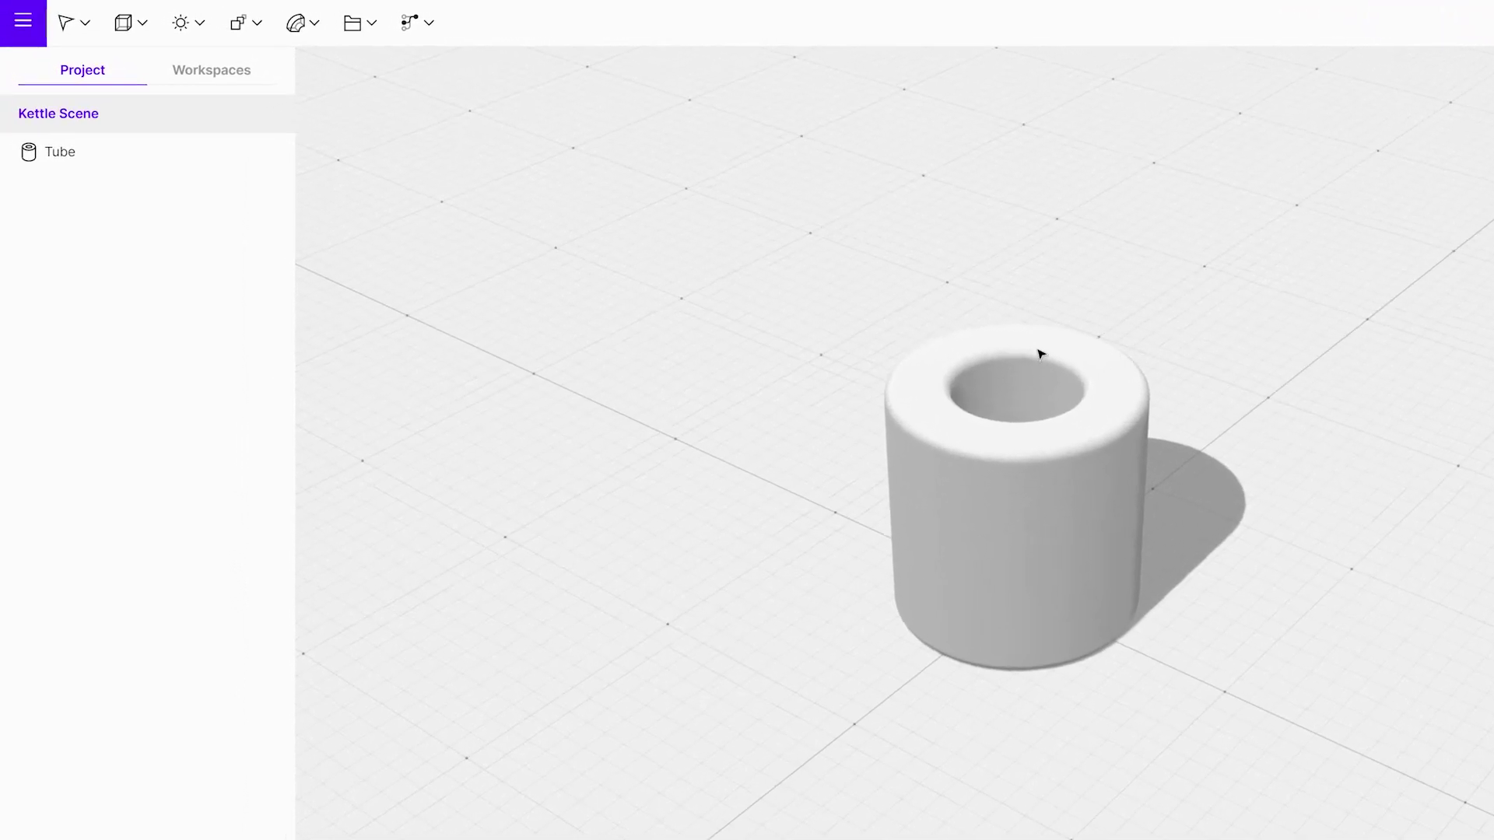
# Add a directional light, place it at about Y -173.5 and Z 188.8, and tilt it about 47° around X towards the tube
pyautogui.click(195, 24)
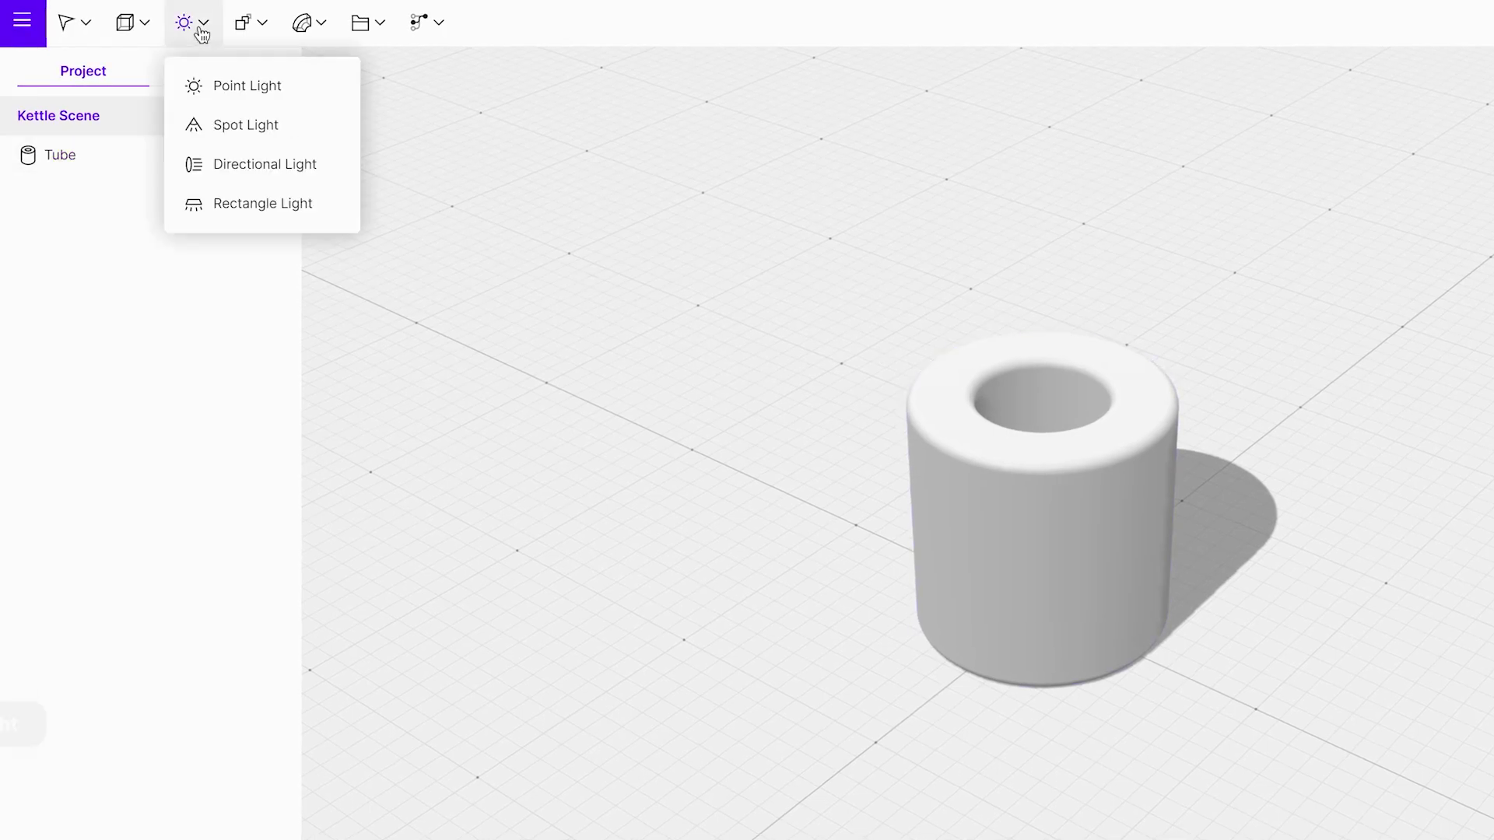
pyautogui.click(210, 165)
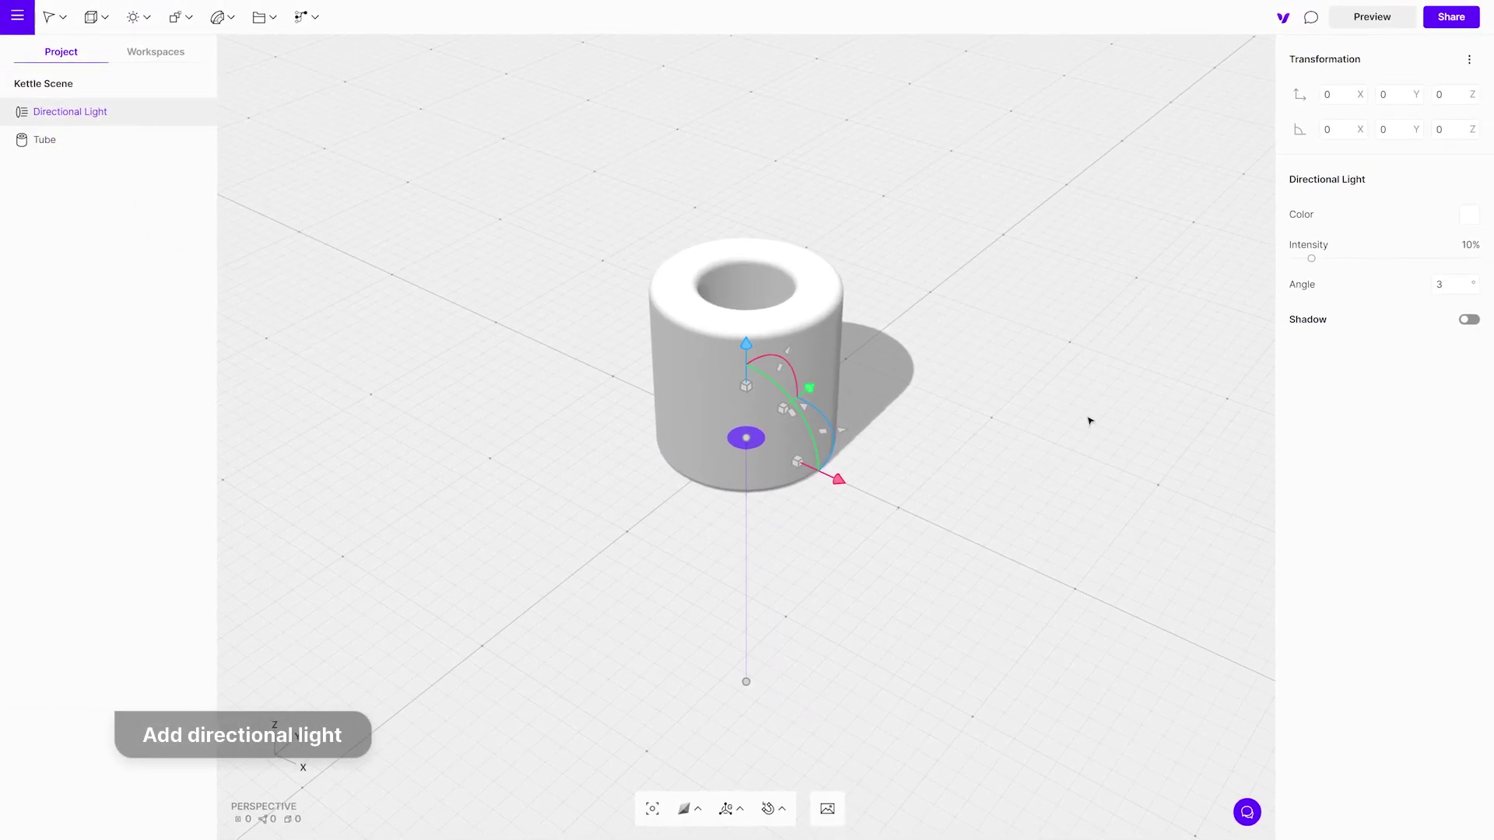
pyautogui.moveTo(1090, 421); pyautogui.dragTo(663, 300, button='right')
pyautogui.moveTo(817, 372); pyautogui.dragTo(694, 320)
pyautogui.click(359, 137)
pyautogui.moveTo(427, 70); pyautogui.dragTo(506, 42)
pyautogui.moveTo(504, 285); pyautogui.dragTo(886, 502, button='right')
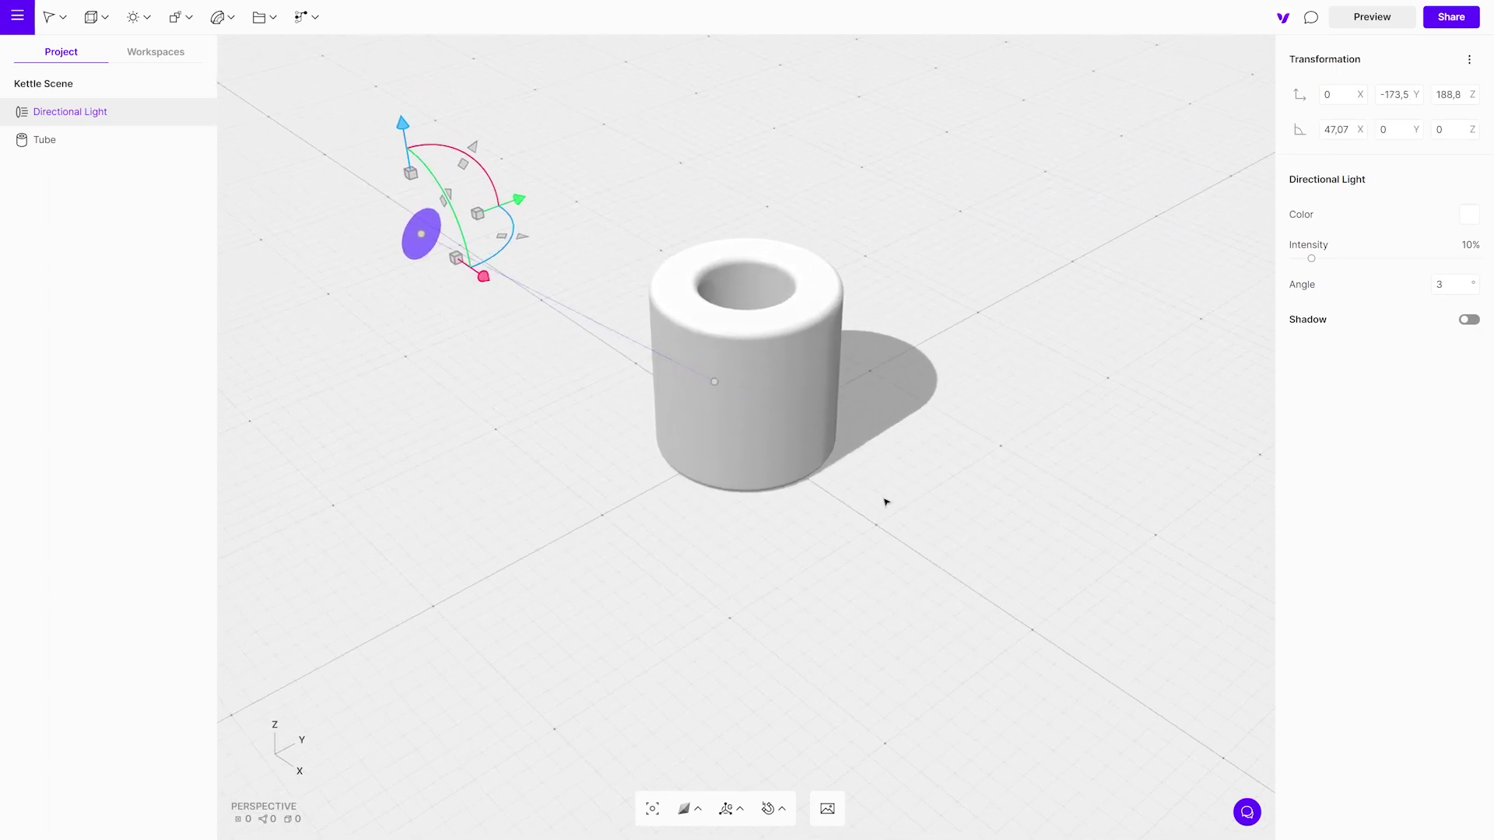
# Turn on the directional light's shadow and set its intensity to 46% and its angle to 9°
pyautogui.click(1470, 320)
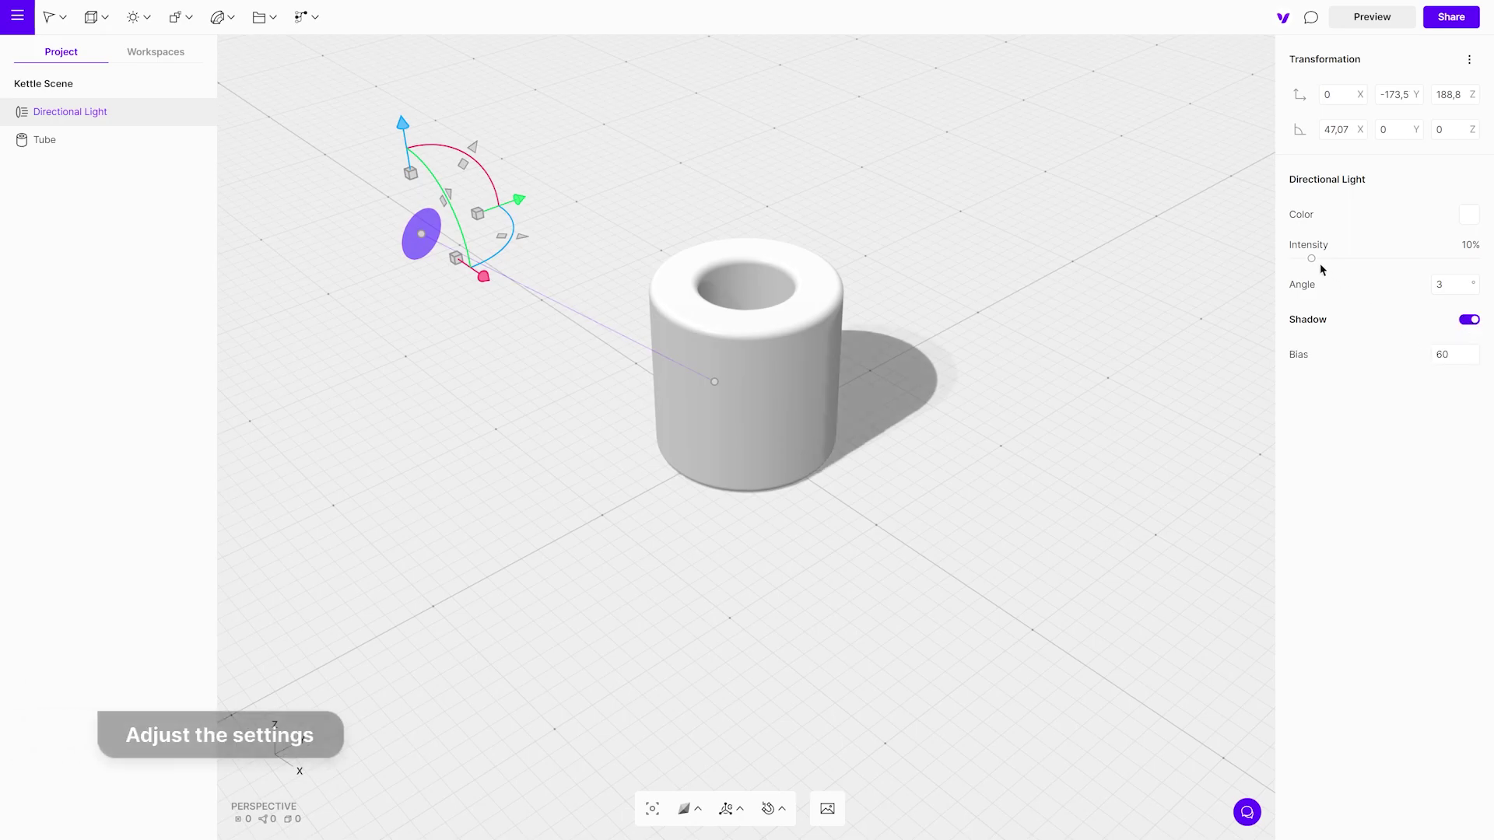
pyautogui.moveTo(1321, 264); pyautogui.dragTo(1378, 262)
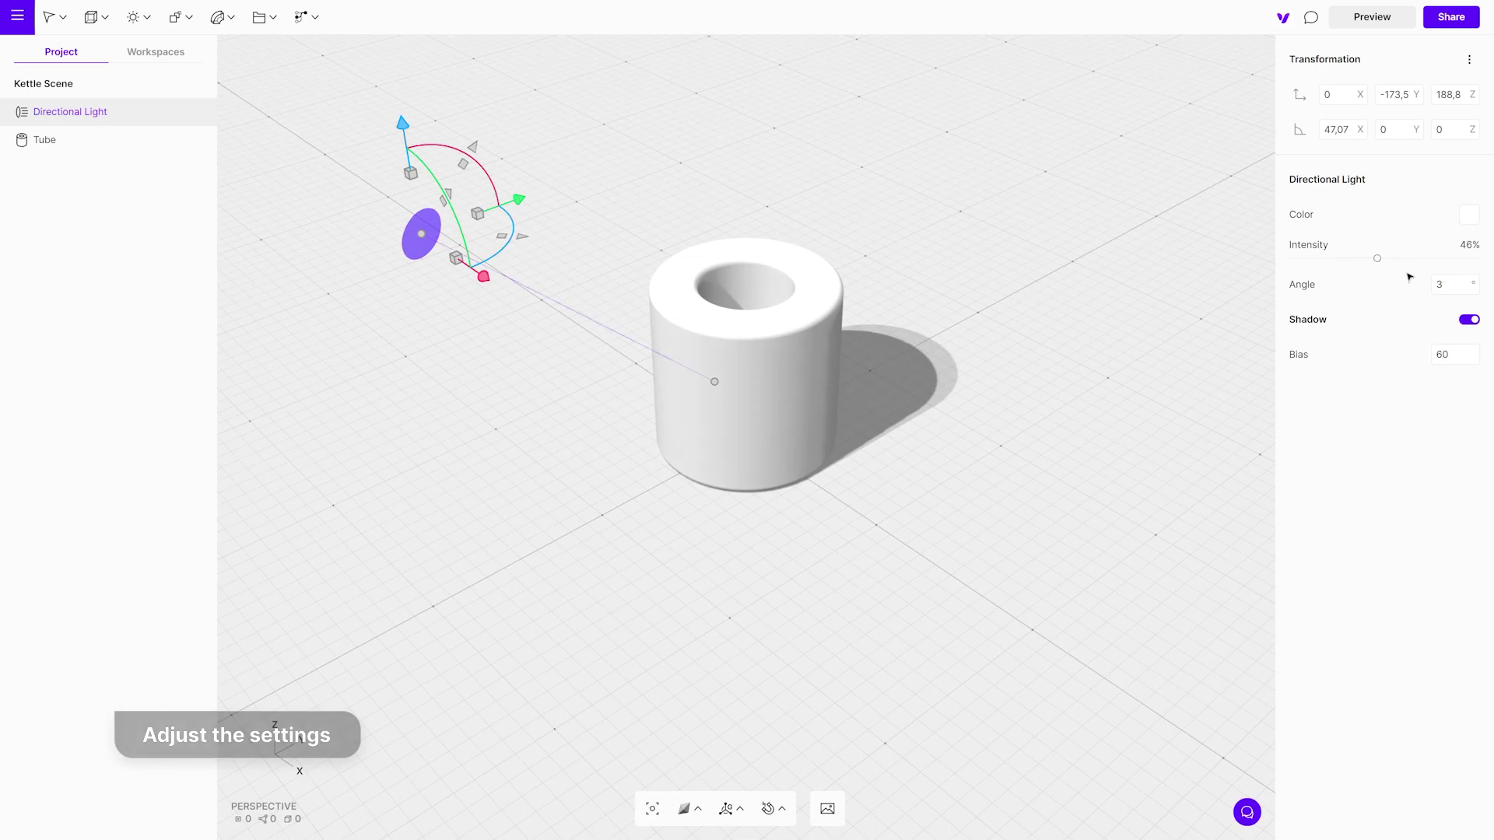
pyautogui.moveTo(1471, 290)
pyautogui.mouseDown()
pyautogui.moveTo(1475, 271)
pyautogui.moveTo(1473, 285)
pyautogui.mouseUp()
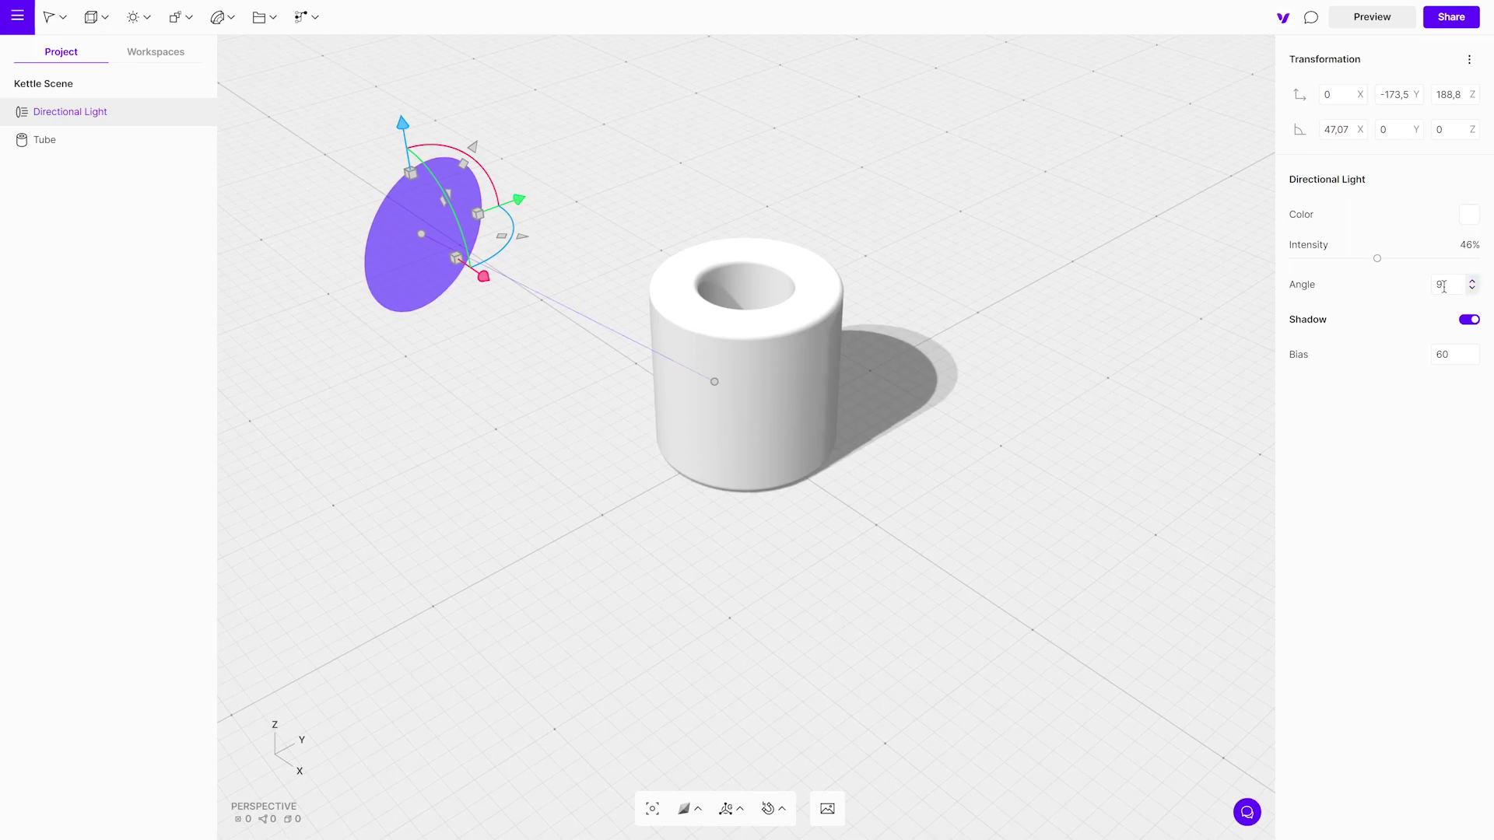
# Preview the scene with the directional light from a slightly different angle and return to editing
pyautogui.click(1393, 21)
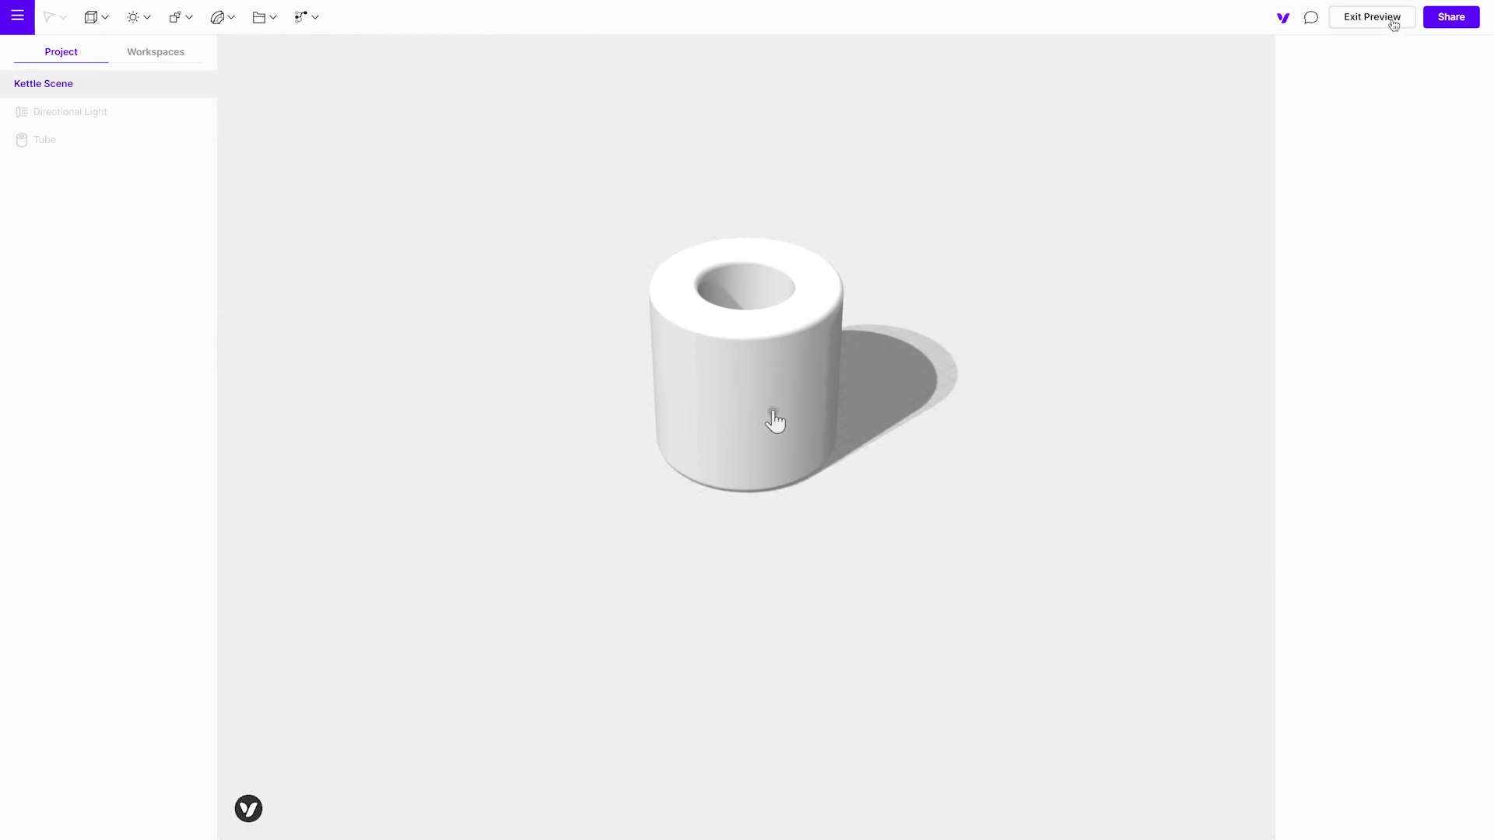
pyautogui.moveTo(1177, 301); pyautogui.dragTo(1199, 349)
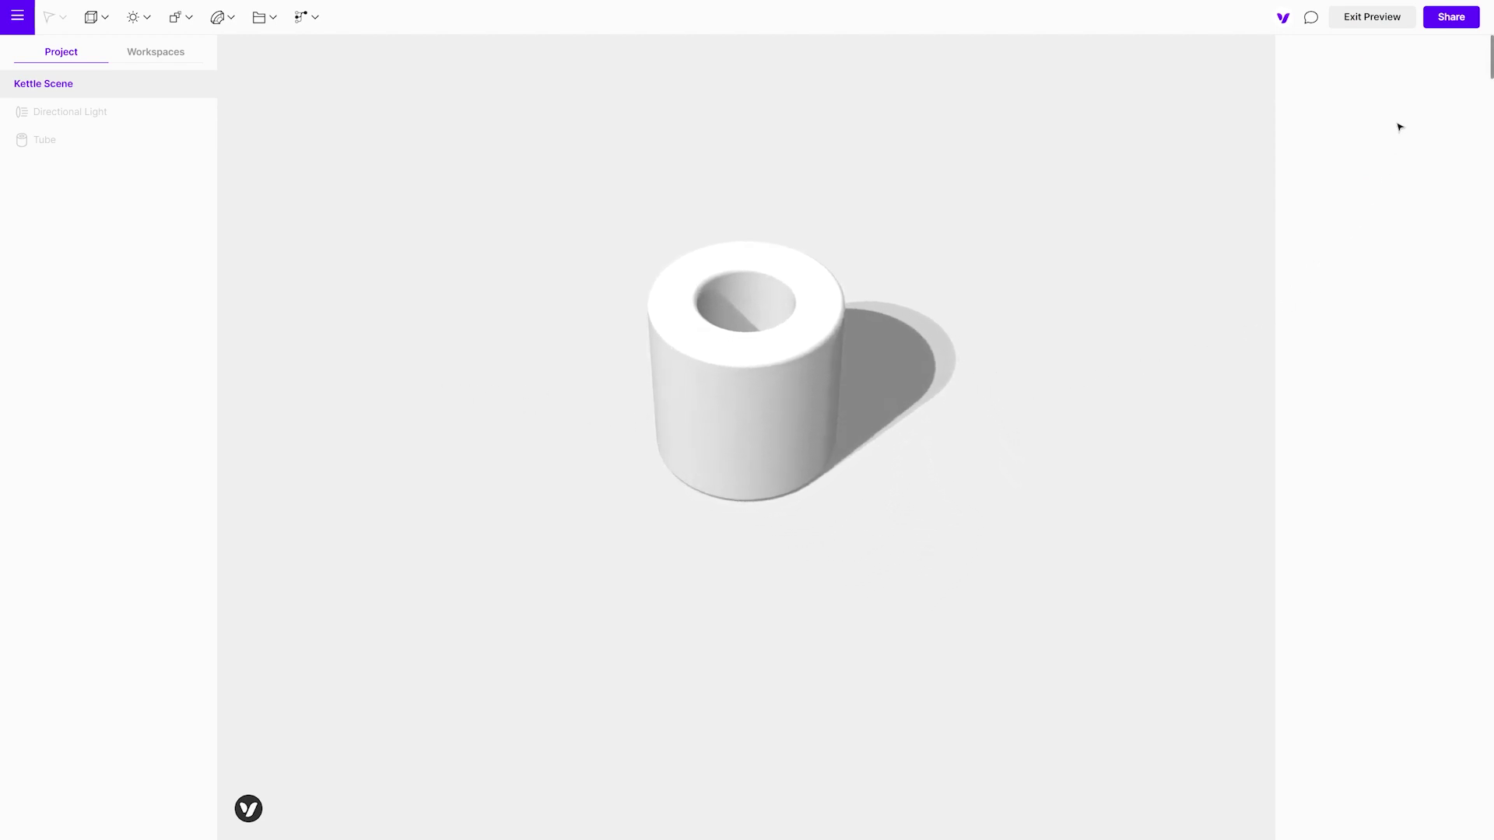
pyautogui.click(1392, 25)
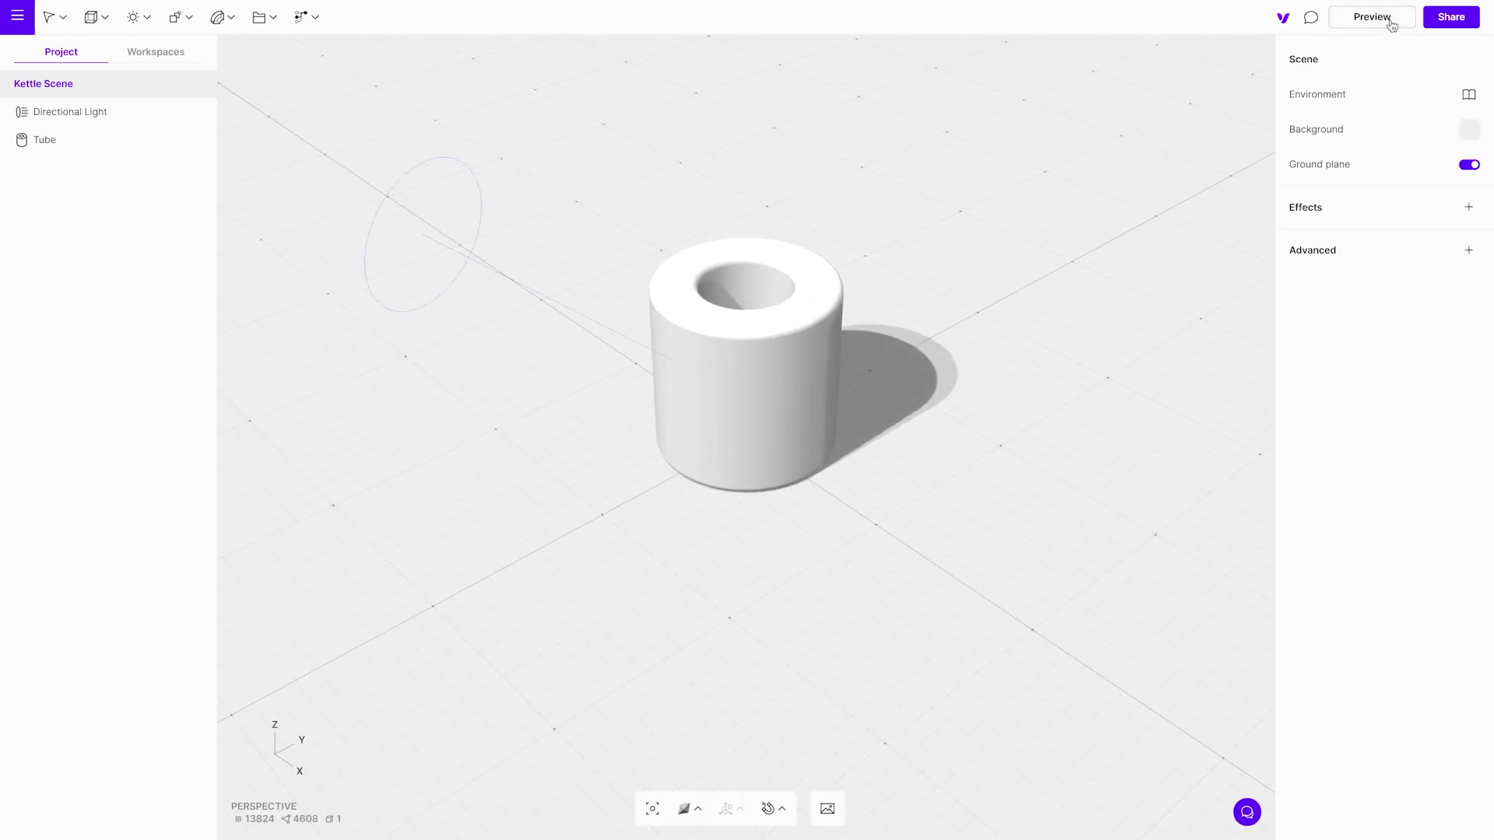
# Change the scene background to a linear gradient and run it diagonally from the upper-left to the lower-right corner
pyautogui.click(1468, 133)
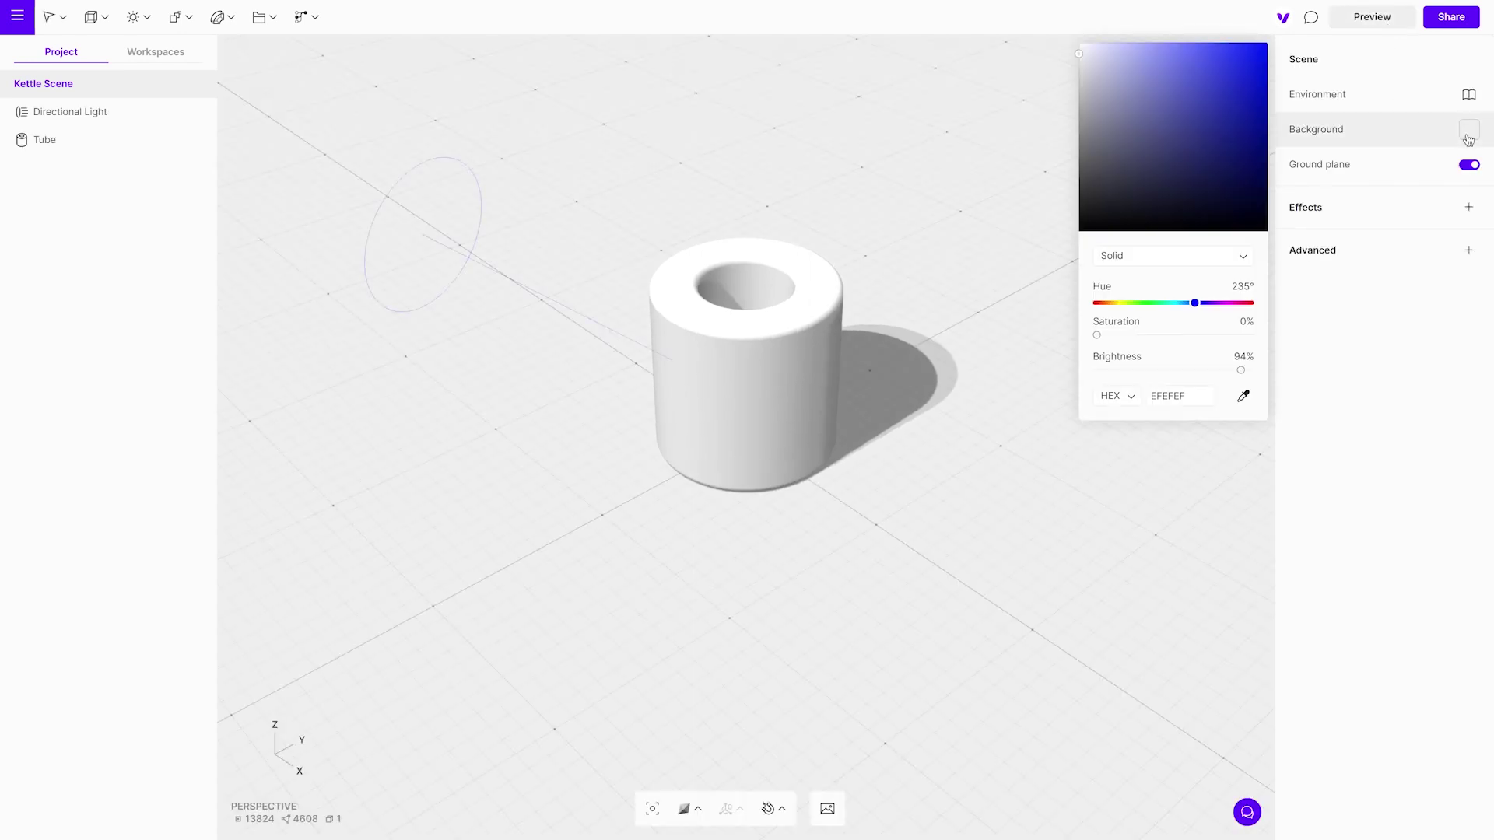
pyautogui.click(1246, 258)
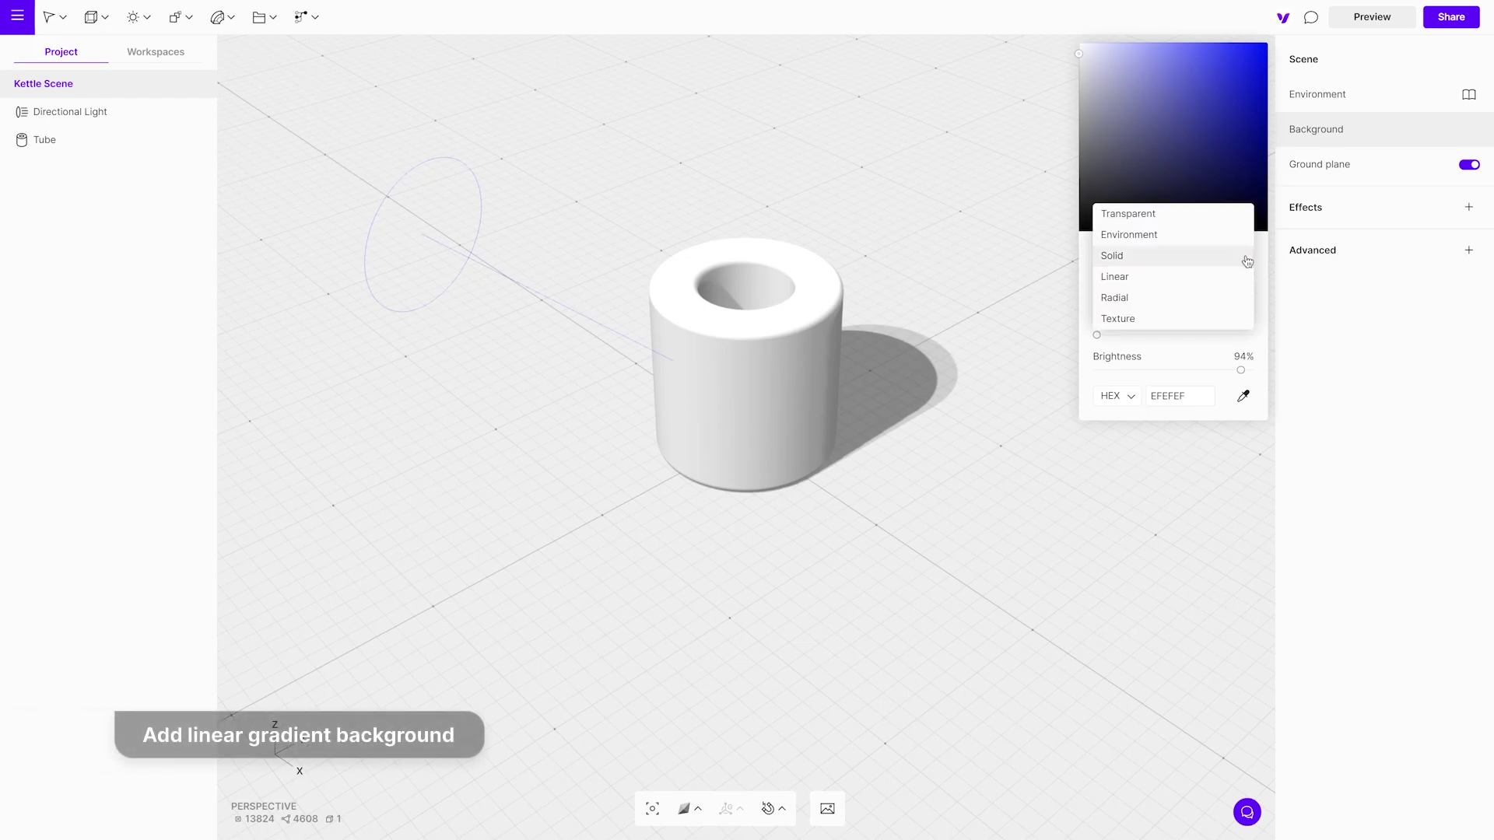
pyautogui.click(1165, 279)
pyautogui.moveTo(1175, 233); pyautogui.dragTo(1245, 220)
pyautogui.moveTo(1173, 42); pyautogui.dragTo(1114, 61)
# Set the background gradient's upper-left colour to hex 0FFFF3 and its lower-right colour to hex 59ADDE
pyautogui.click(1173, 433)
pyautogui.write('0FFFF3')
pyautogui.click(1245, 221)
pyautogui.click(1196, 432)
pyautogui.write('5')
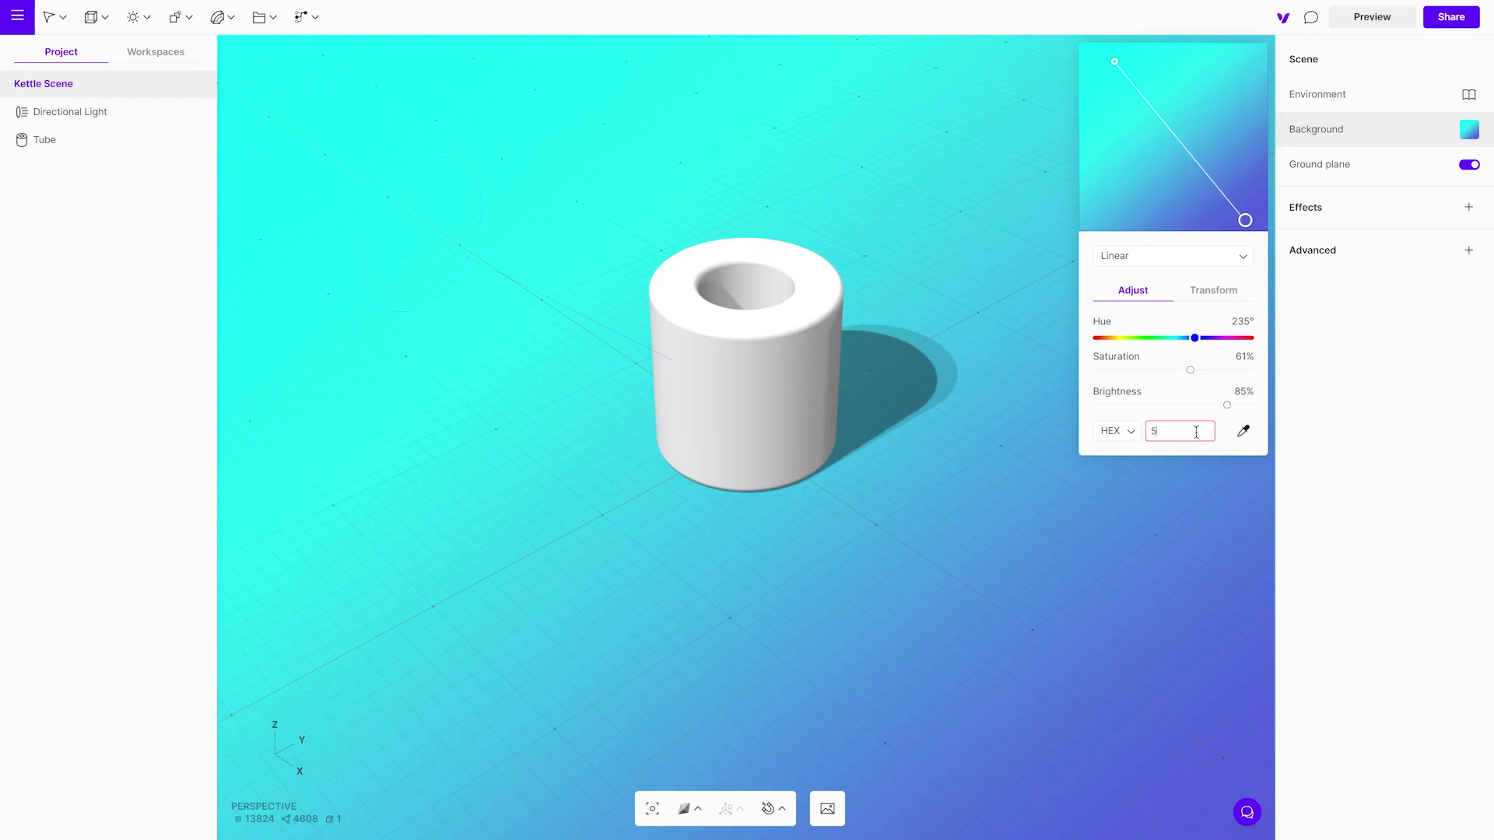
pyautogui.write('9ADD')
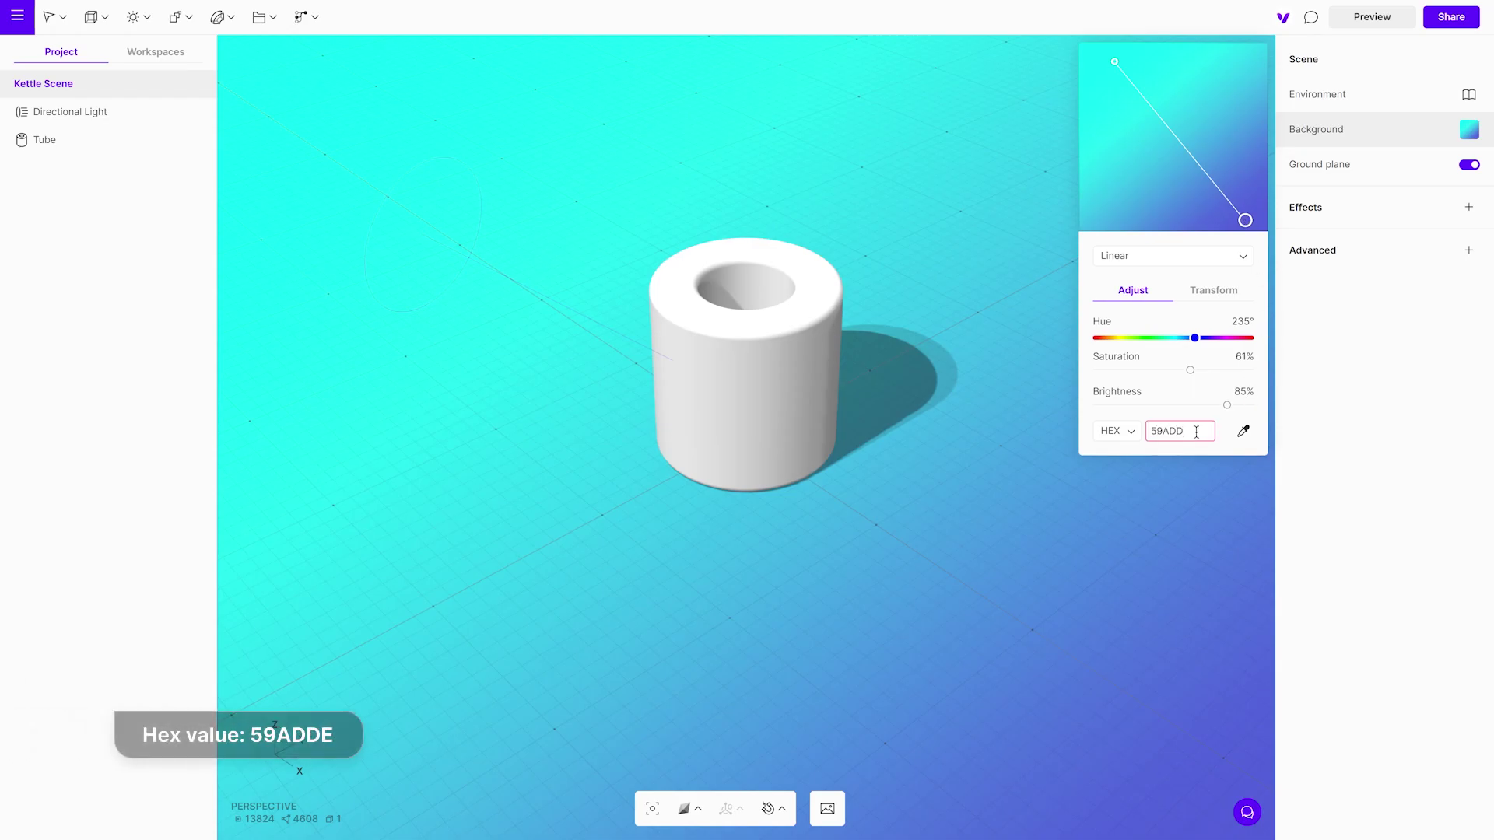
pyautogui.write('E')
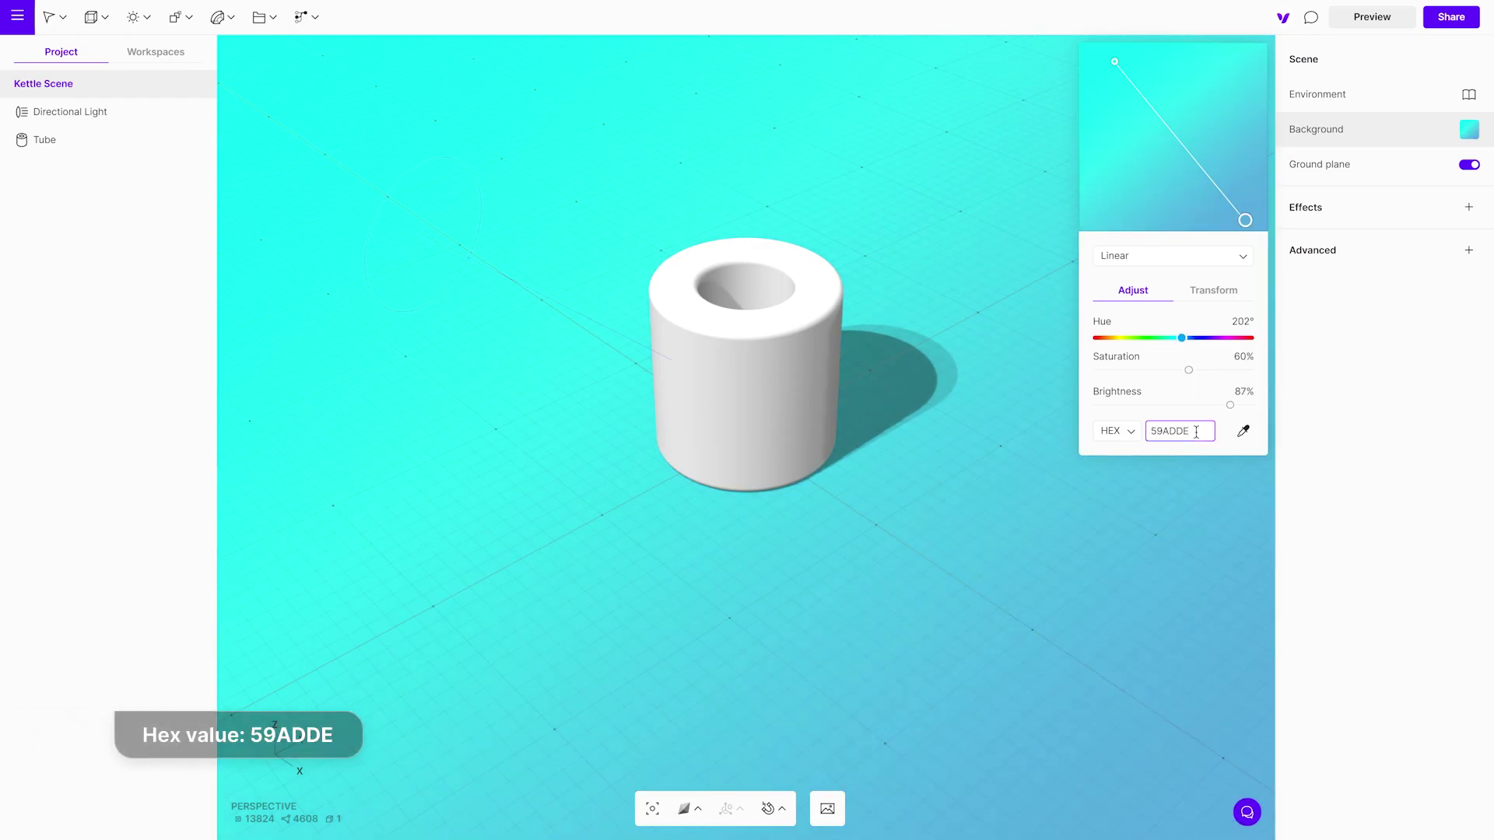
pyautogui.click(965, 399)
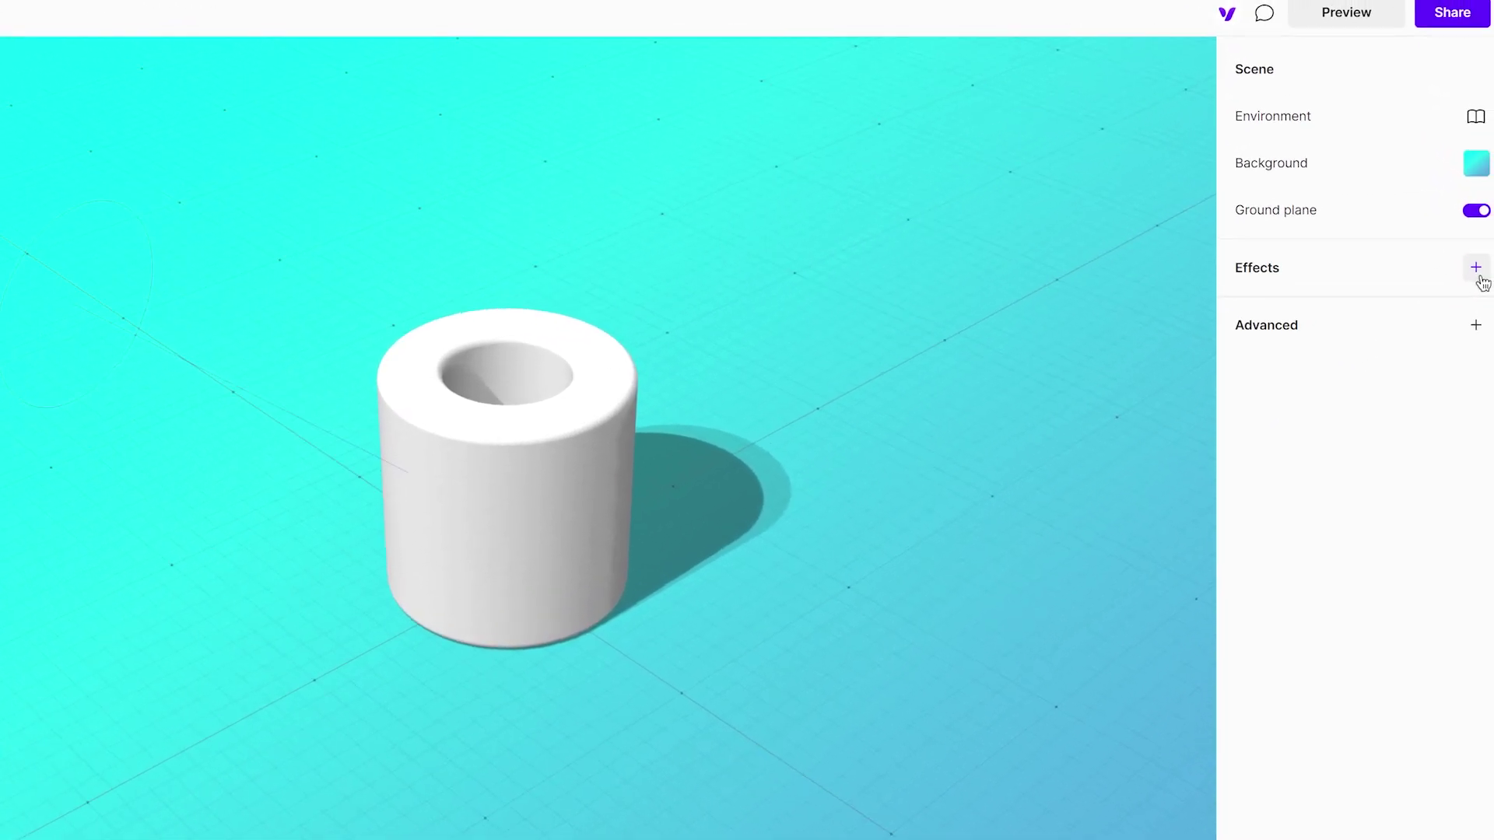
# Add an Ambient Occlusion effect to the scene with 10% intensity and a radius of 10
pyautogui.click(1481, 271)
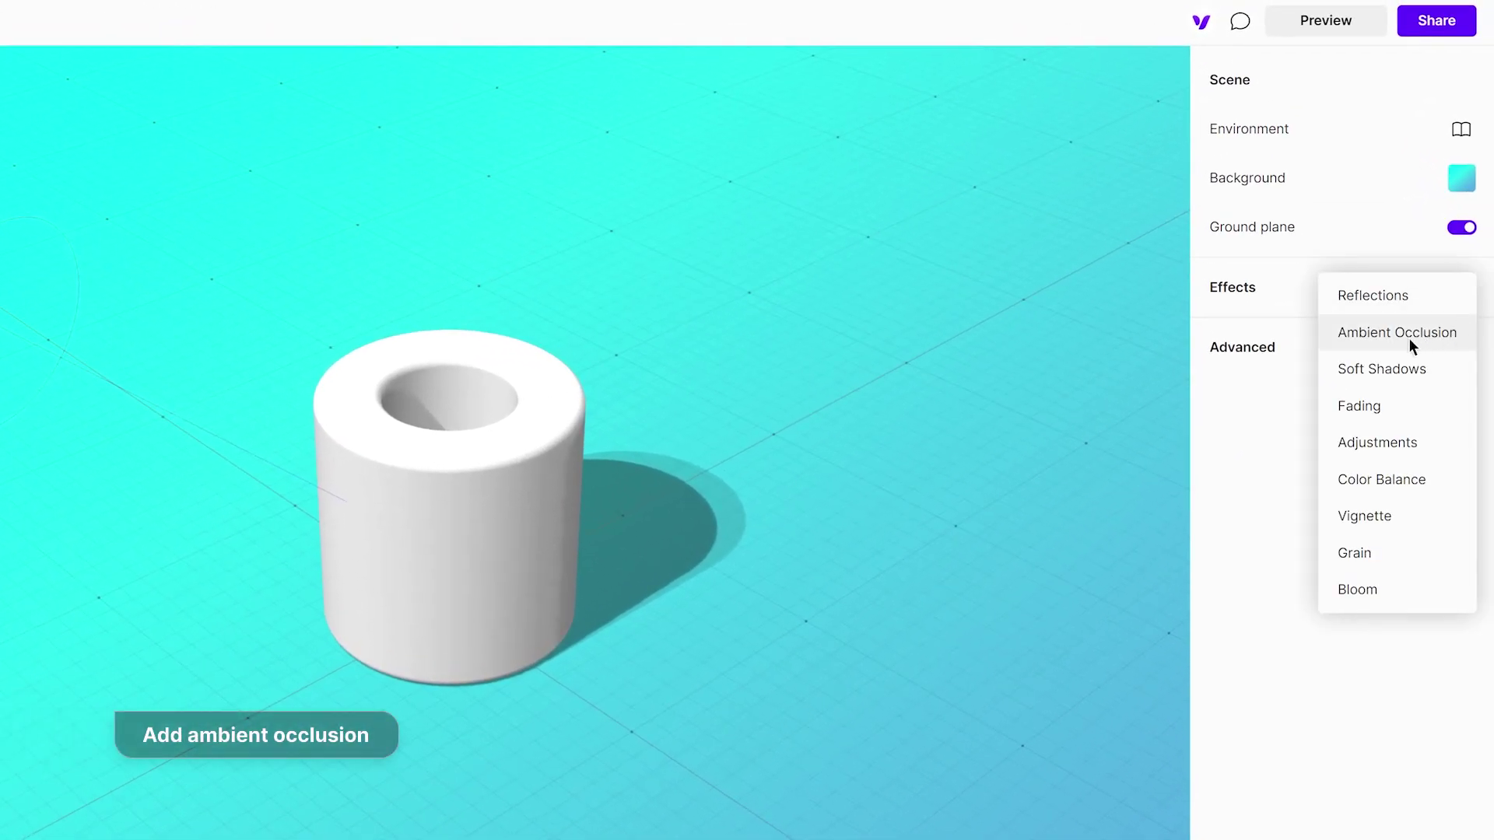
pyautogui.click(1401, 339)
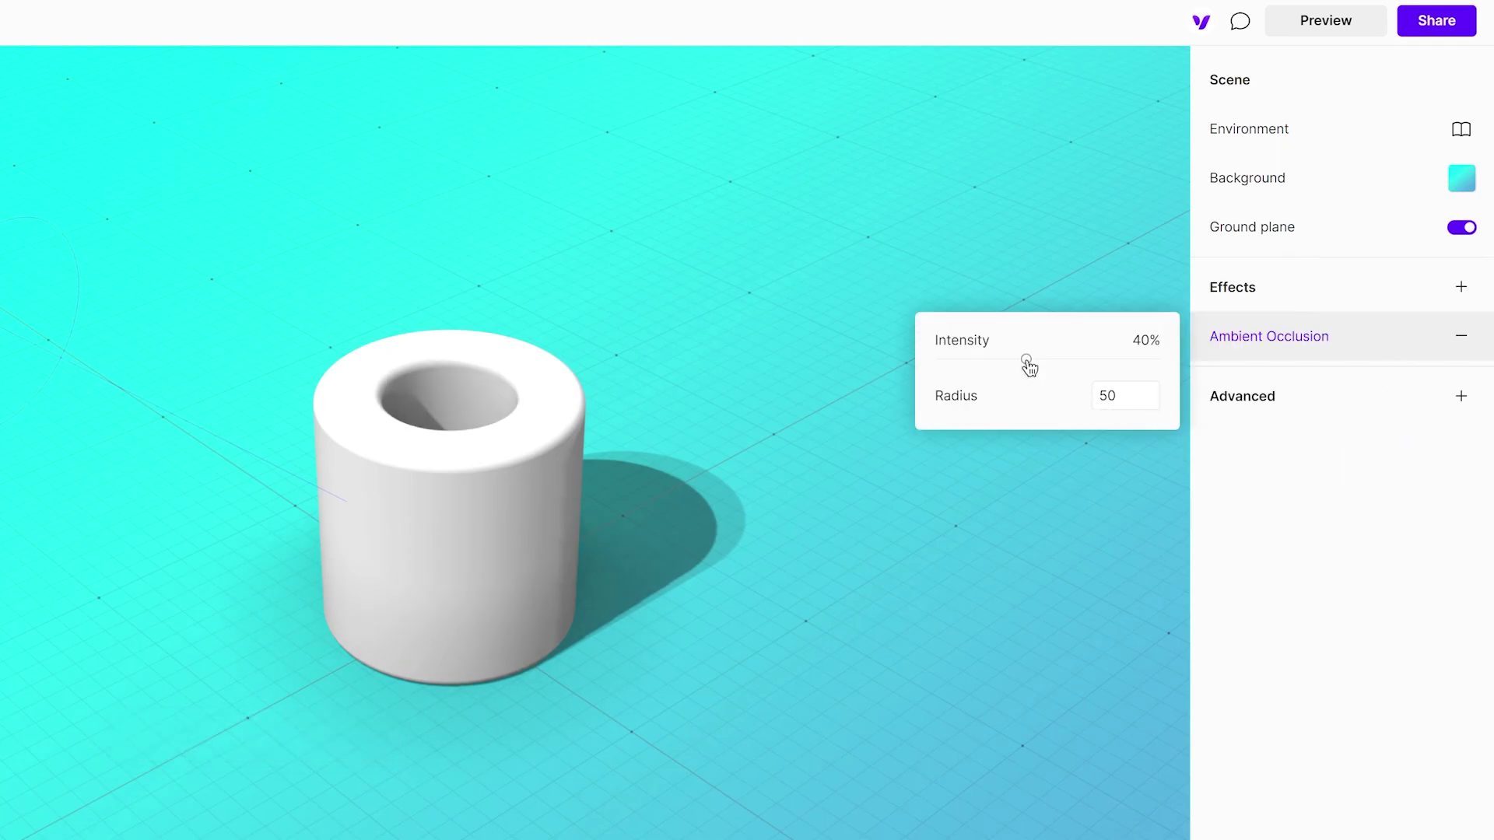
pyautogui.moveTo(1028, 362); pyautogui.dragTo(962, 367)
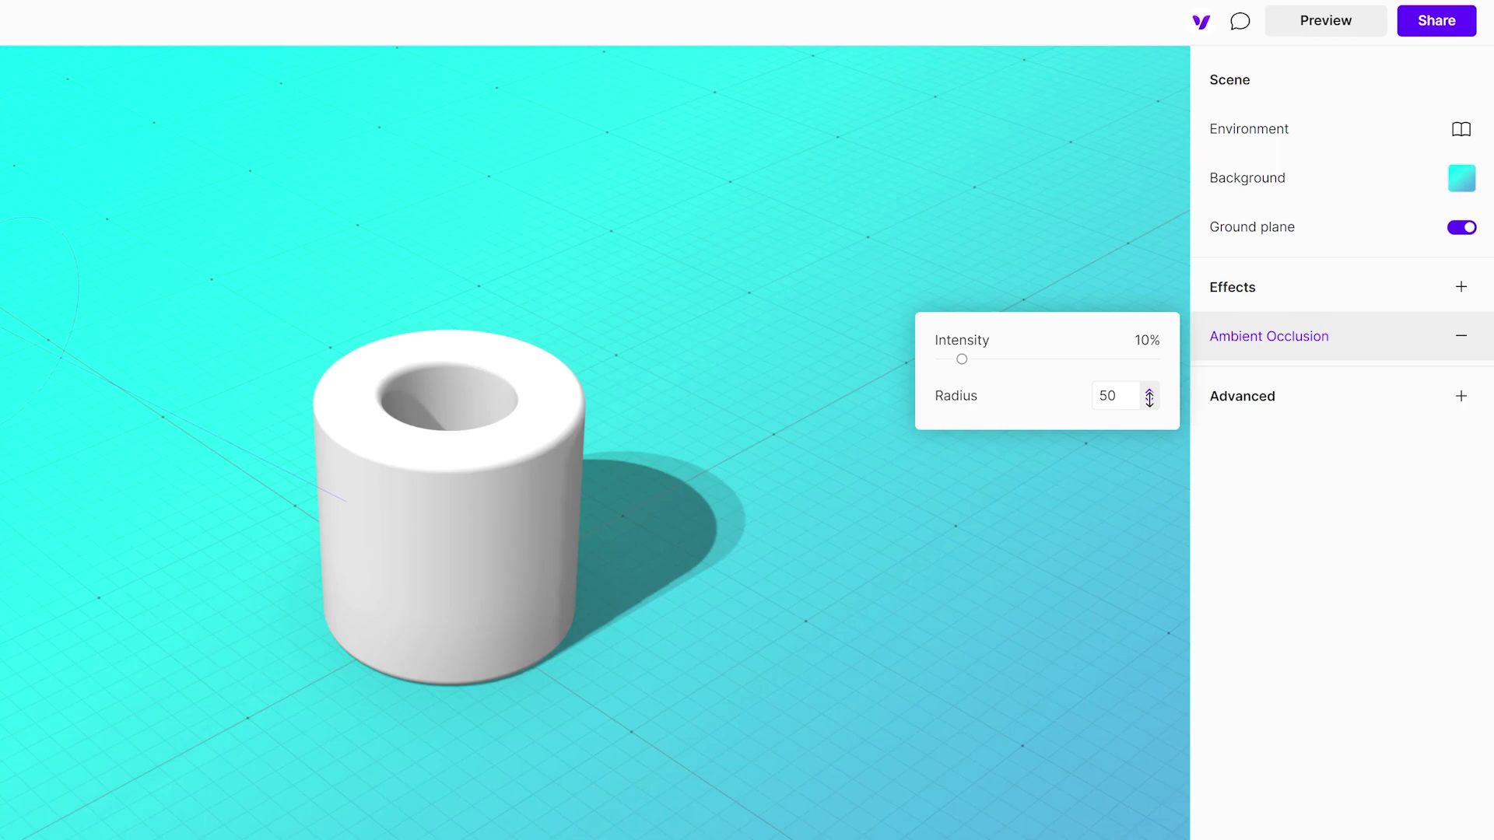
pyautogui.moveTo(1148, 403); pyautogui.dragTo(1147, 447)
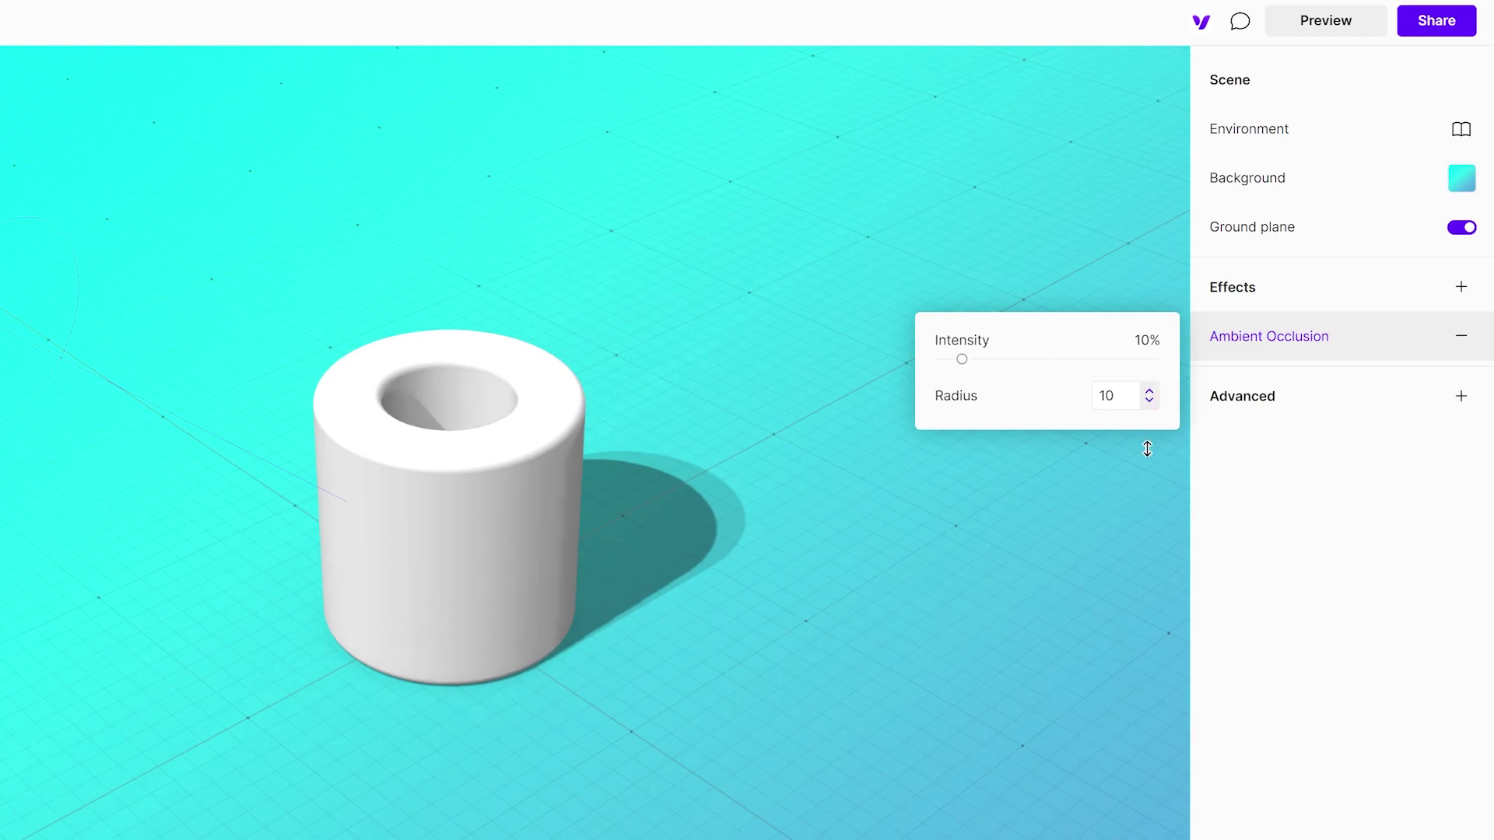
# Add the Soft Shadows and Adjustments effects to the scene, with the adjustments' tonemapping set to ACES
pyautogui.click(1460, 289)
pyautogui.click(1407, 337)
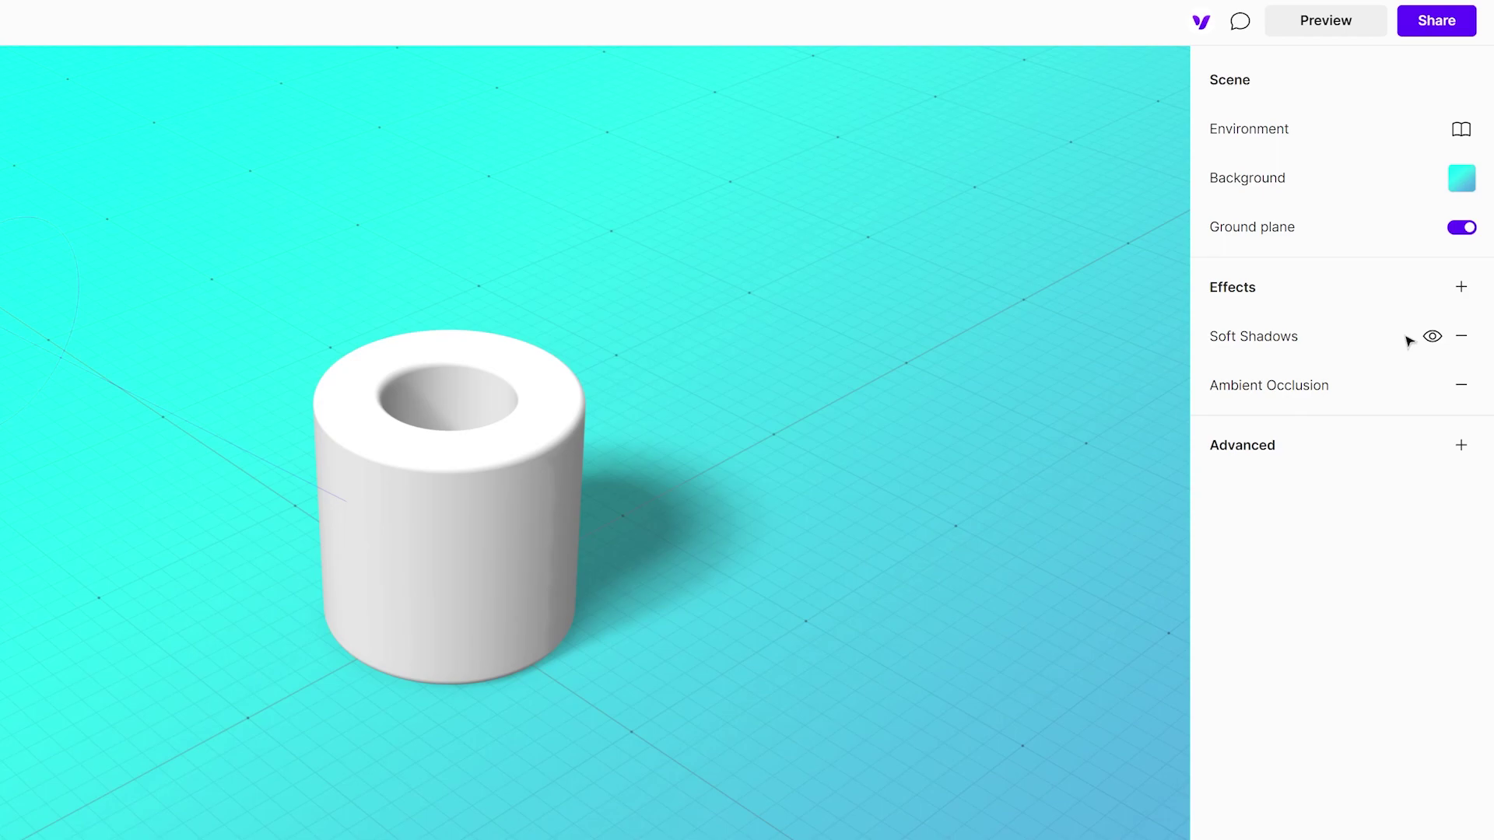
pyautogui.click(1460, 289)
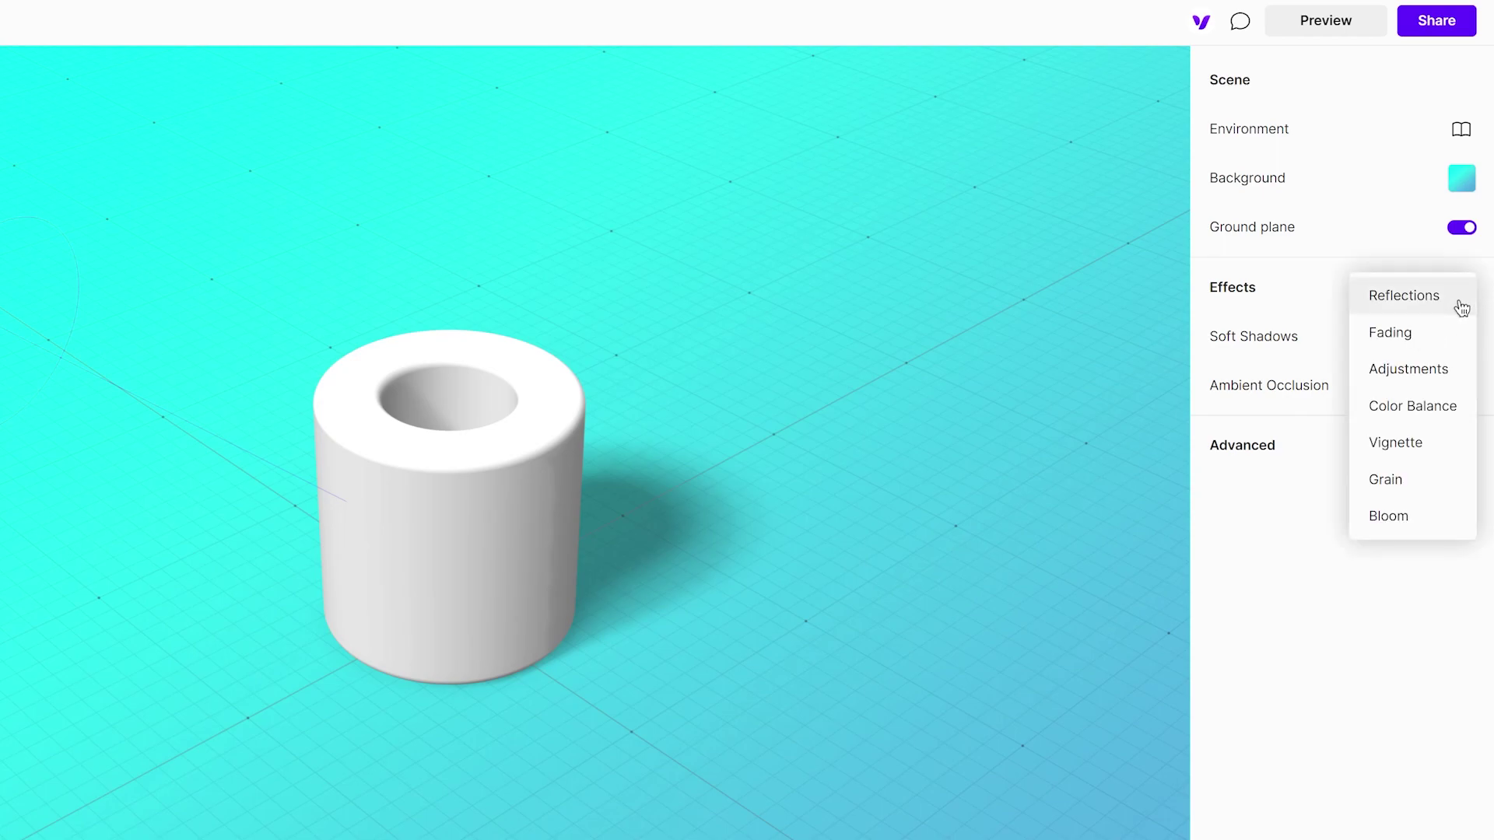
pyautogui.click(1417, 369)
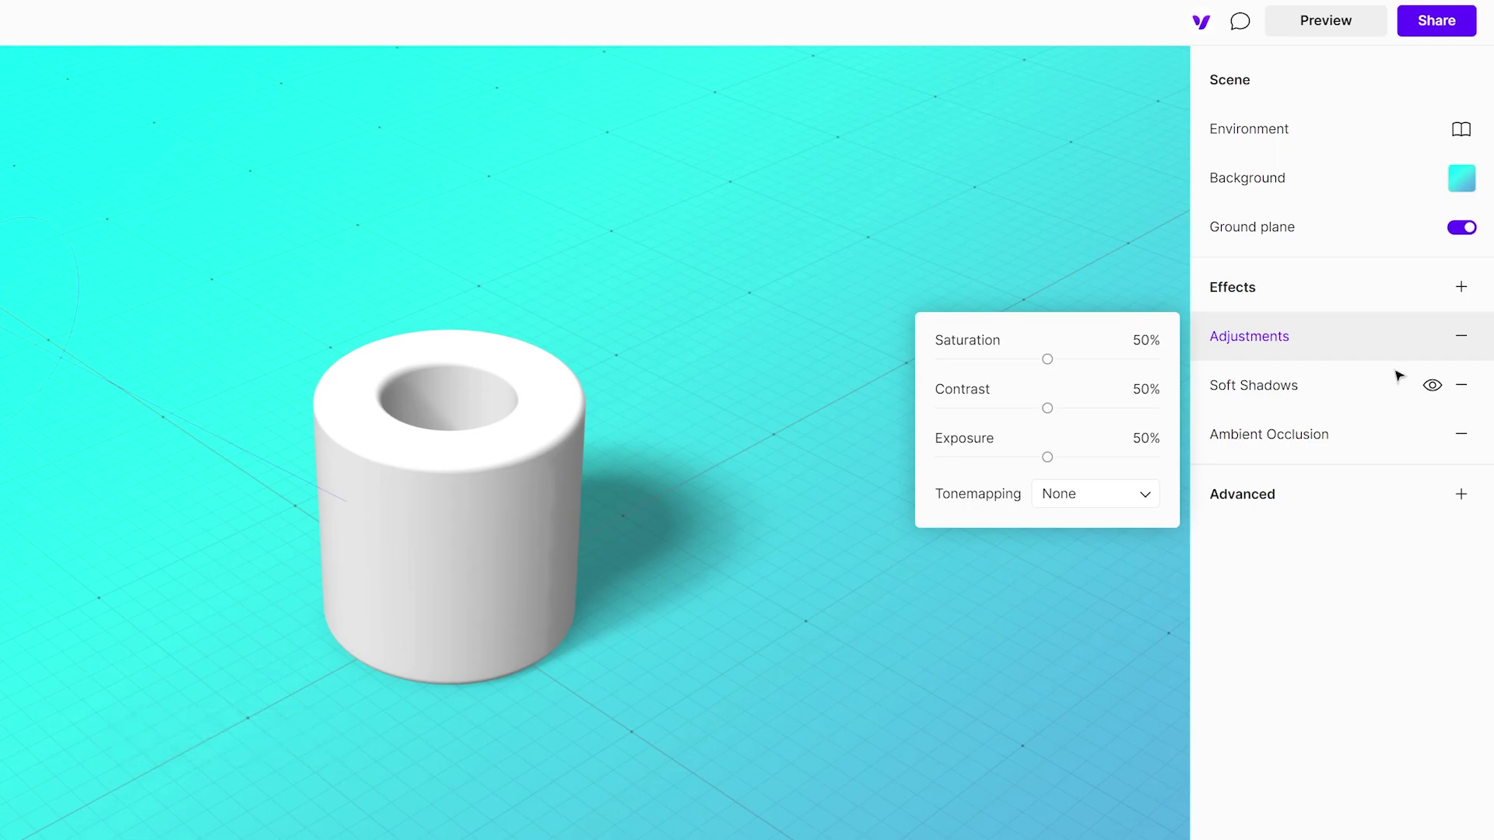
pyautogui.click(1144, 503)
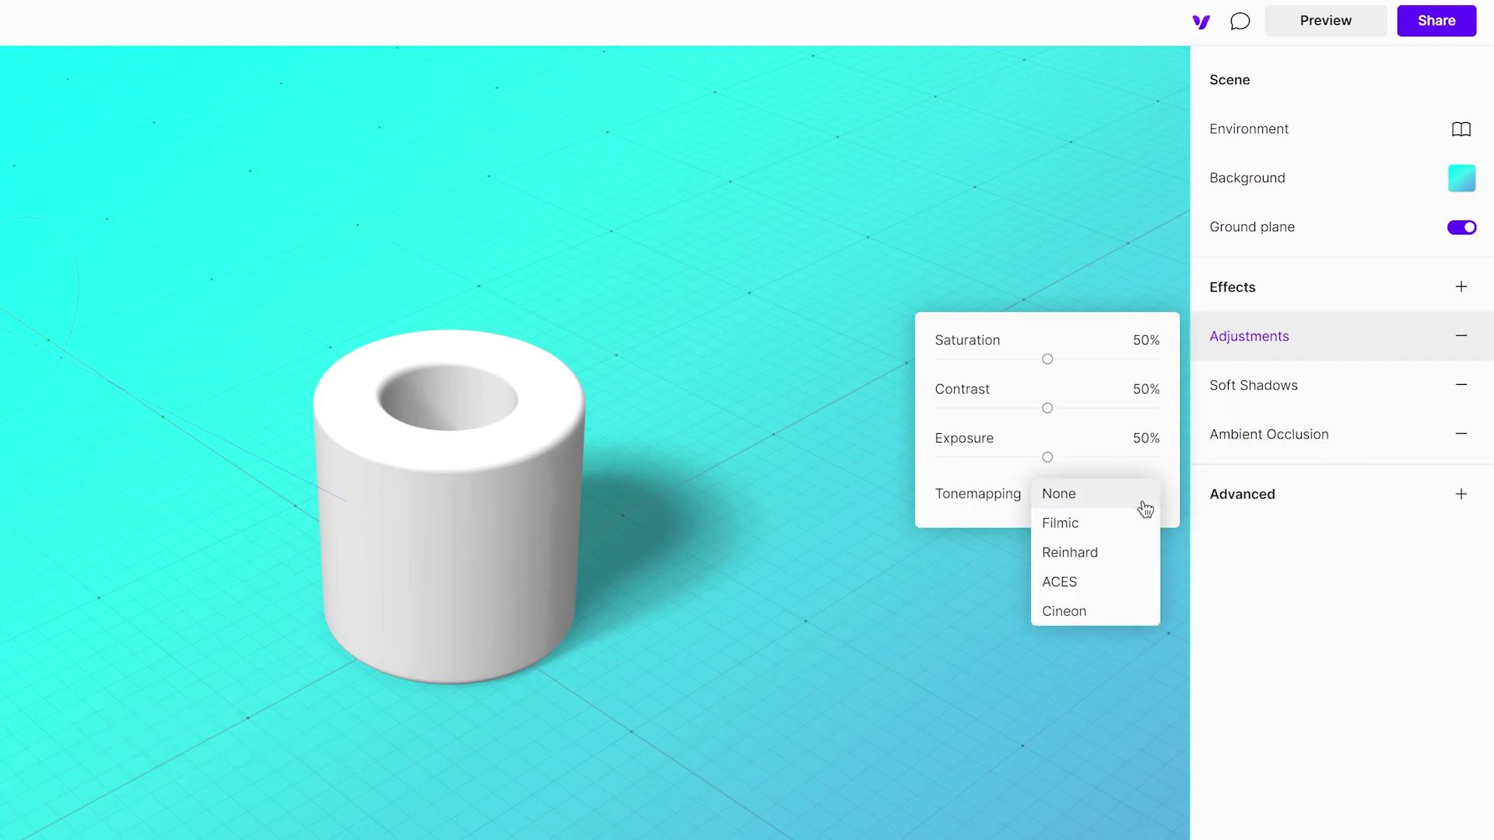
pyautogui.click(1089, 583)
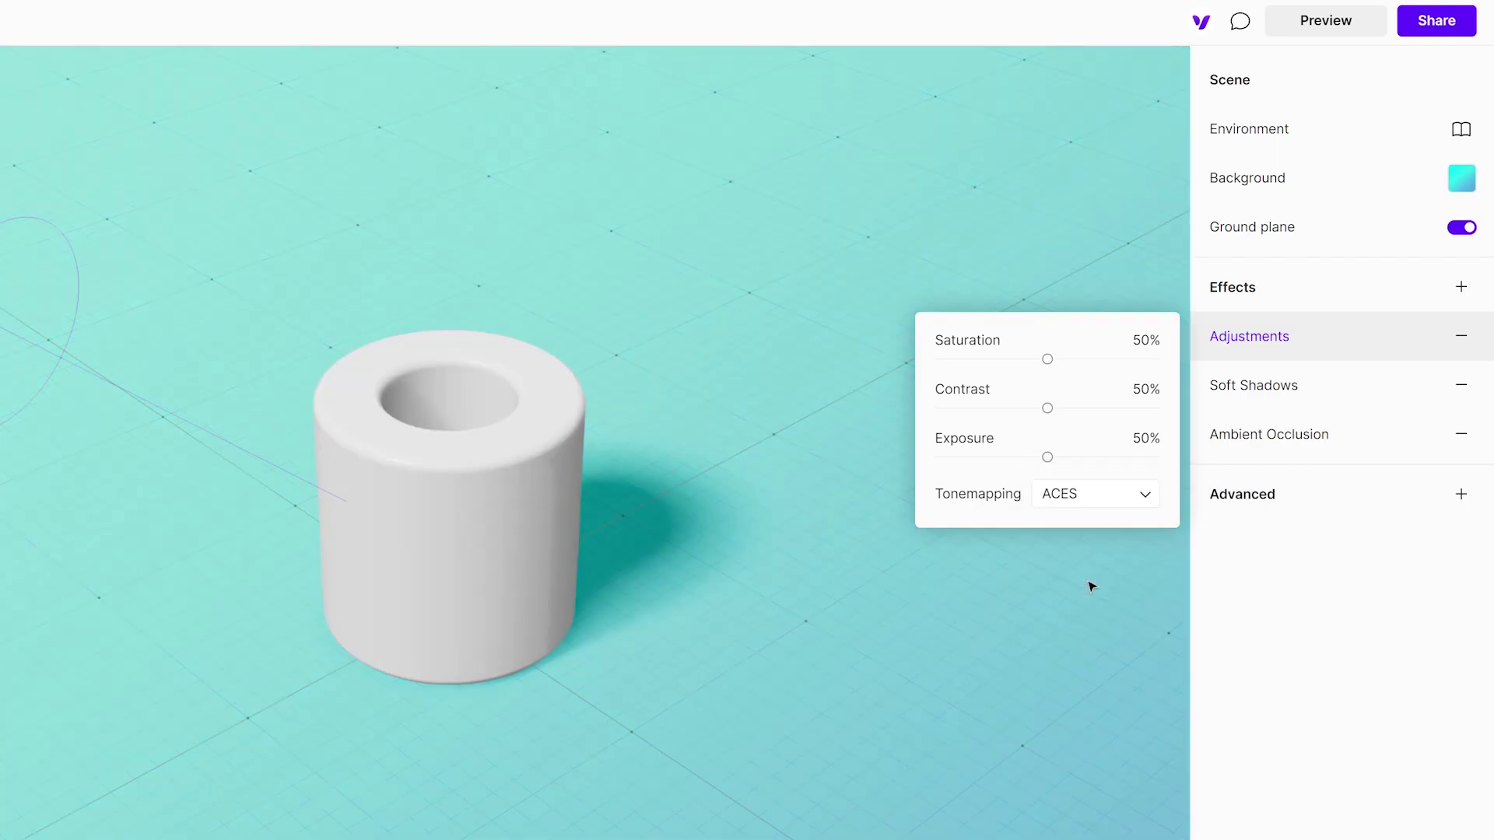
# Raise the exposure of the scene's Adjustments effect well above the default to brighten the whole scene
pyautogui.moveTo(1048, 458); pyautogui.dragTo(1123, 458)
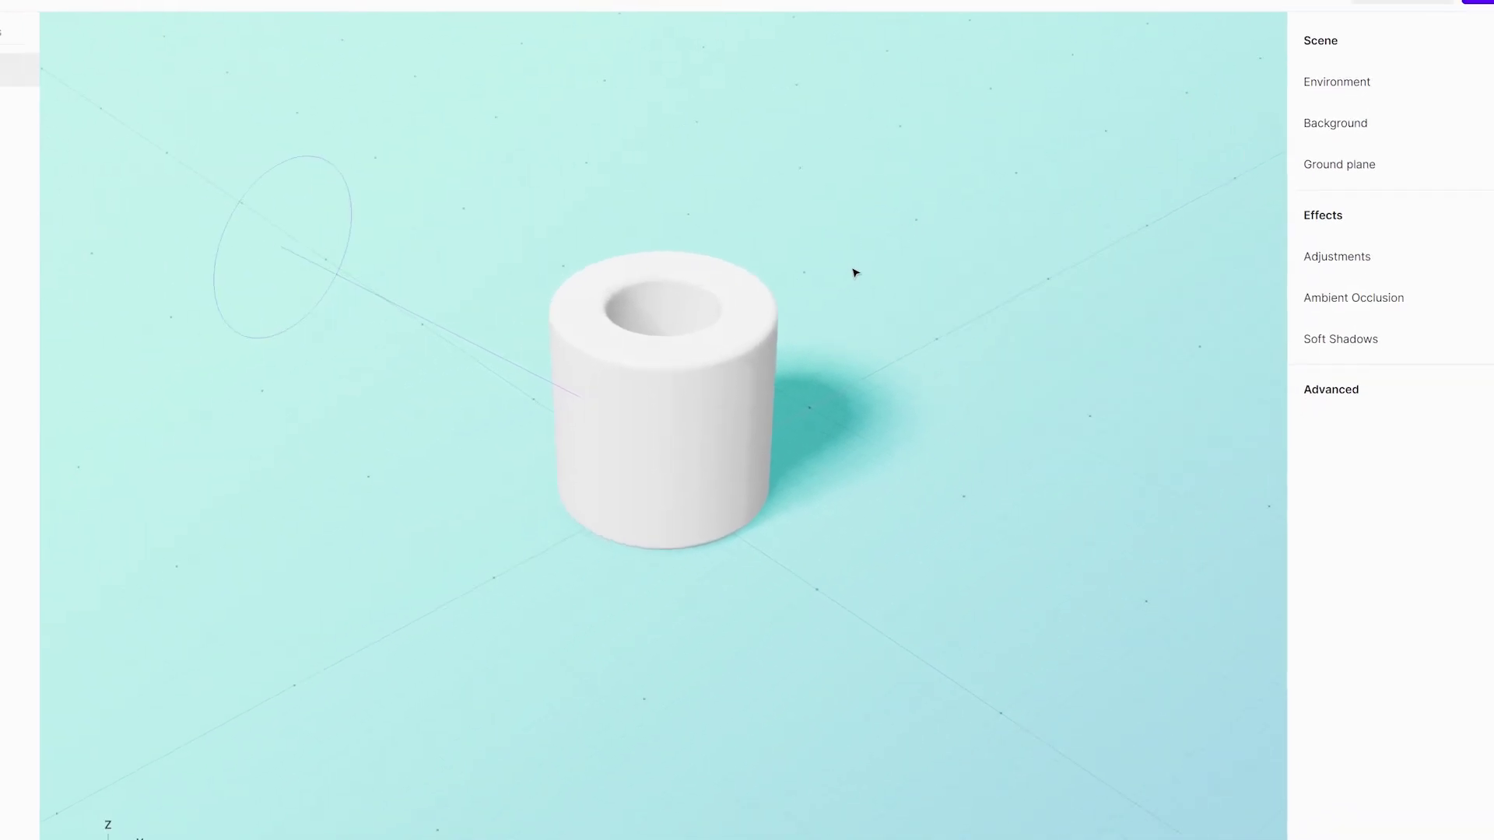
pyautogui.click(1379, 19)
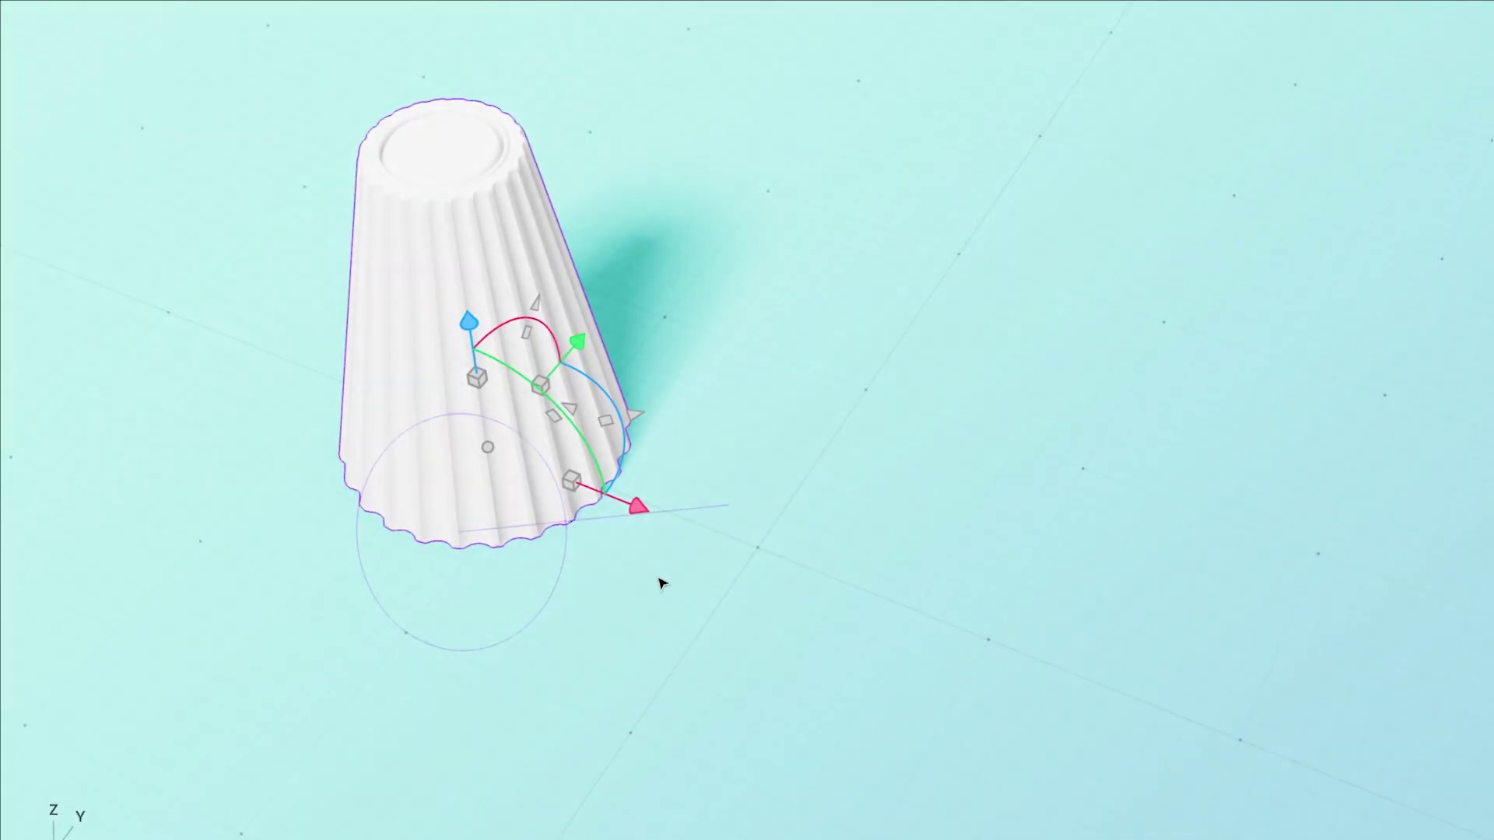
# Pull the fluted outer shell and the smooth tapered shell apart along the red X axis to expose the nested parts
pyautogui.moveTo(636, 509); pyautogui.dragTo(1175, 727)
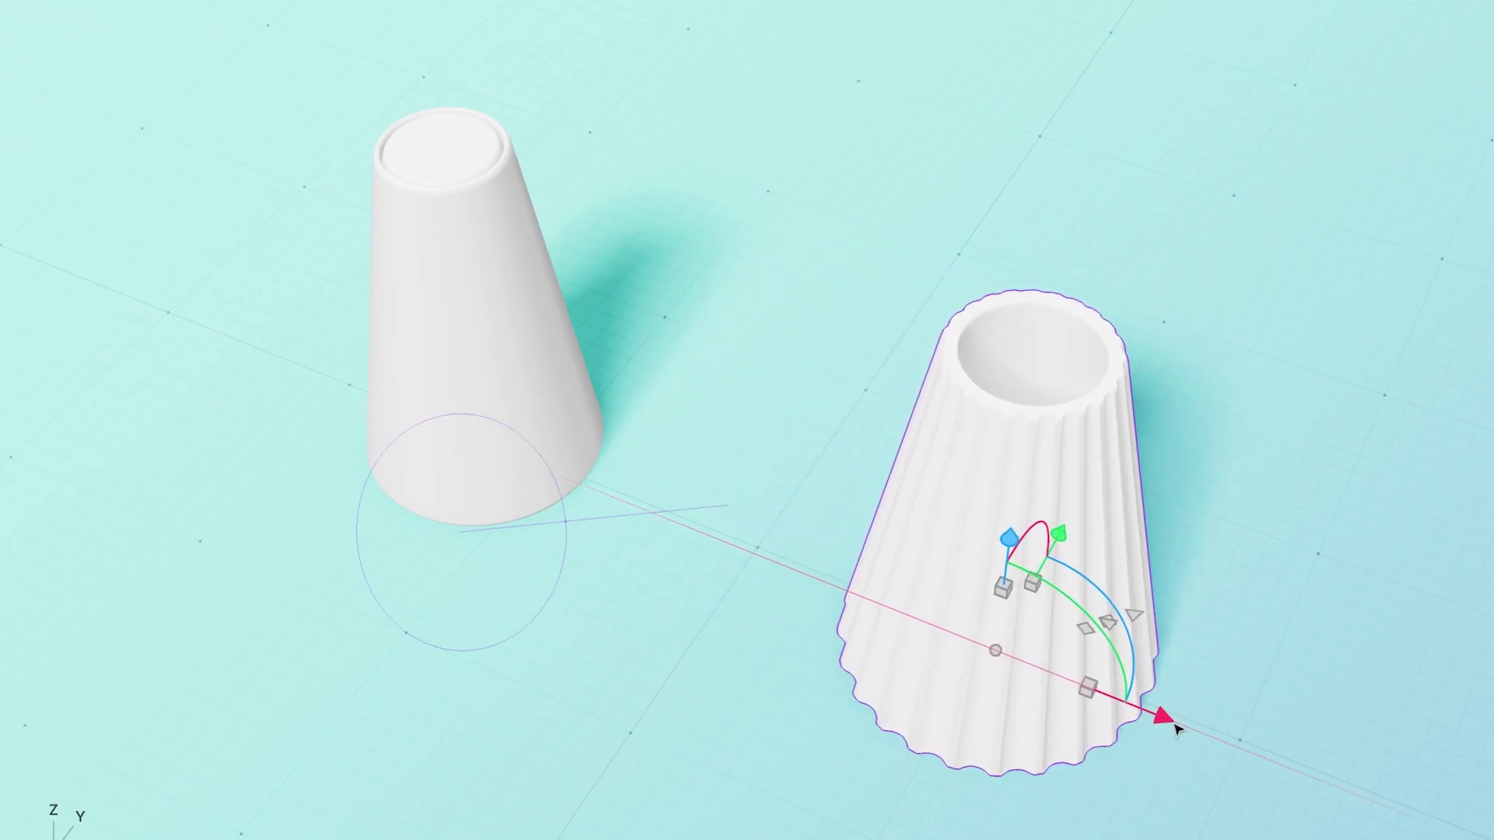
pyautogui.click(493, 313)
pyautogui.moveTo(619, 507); pyautogui.dragTo(877, 603)
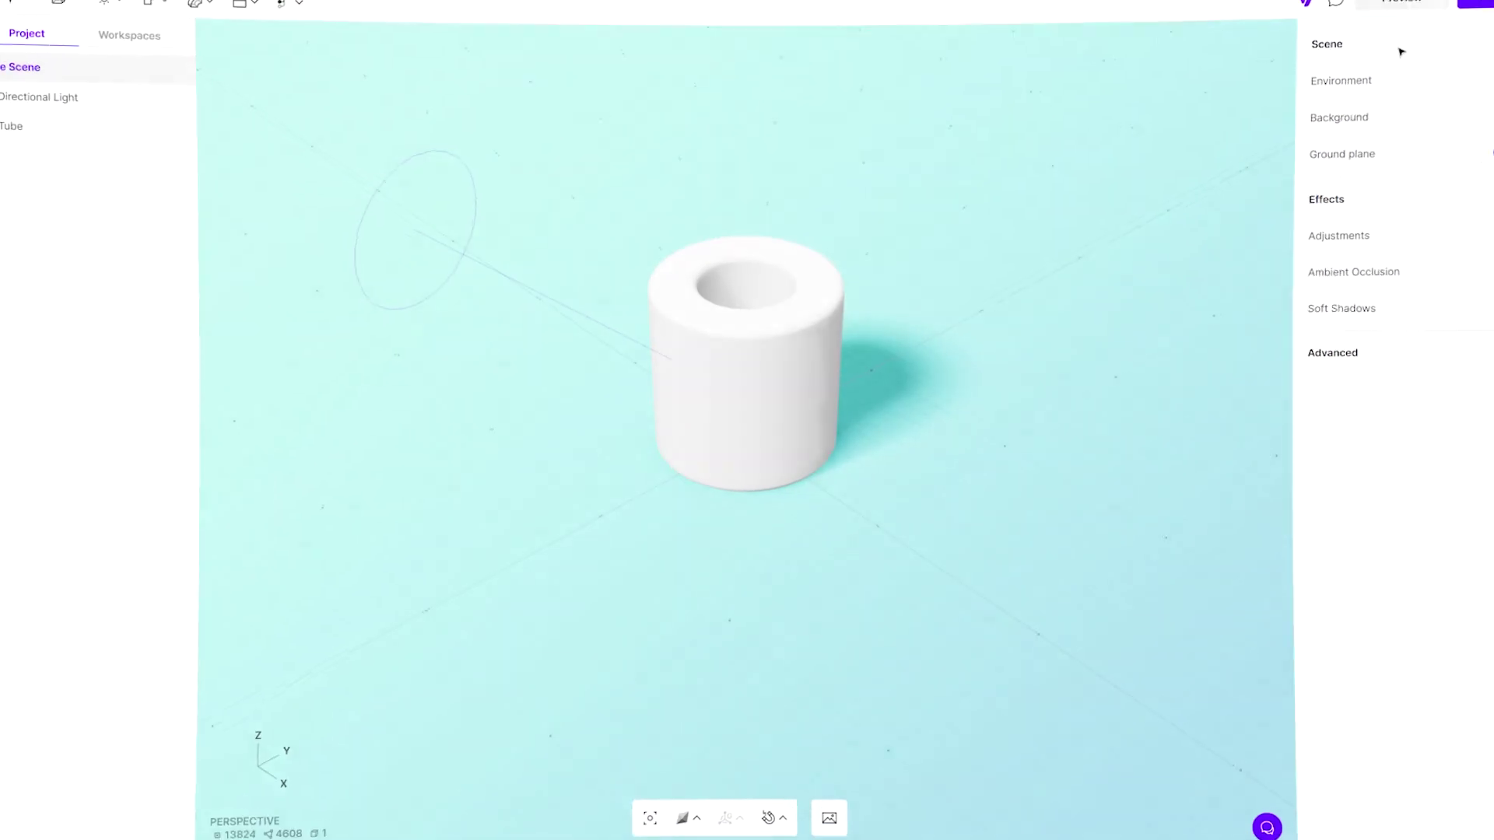
# Stretch the tube to a height of about 156 and enlarge its inner radius to leave a thin wall
pyautogui.click(805, 369)
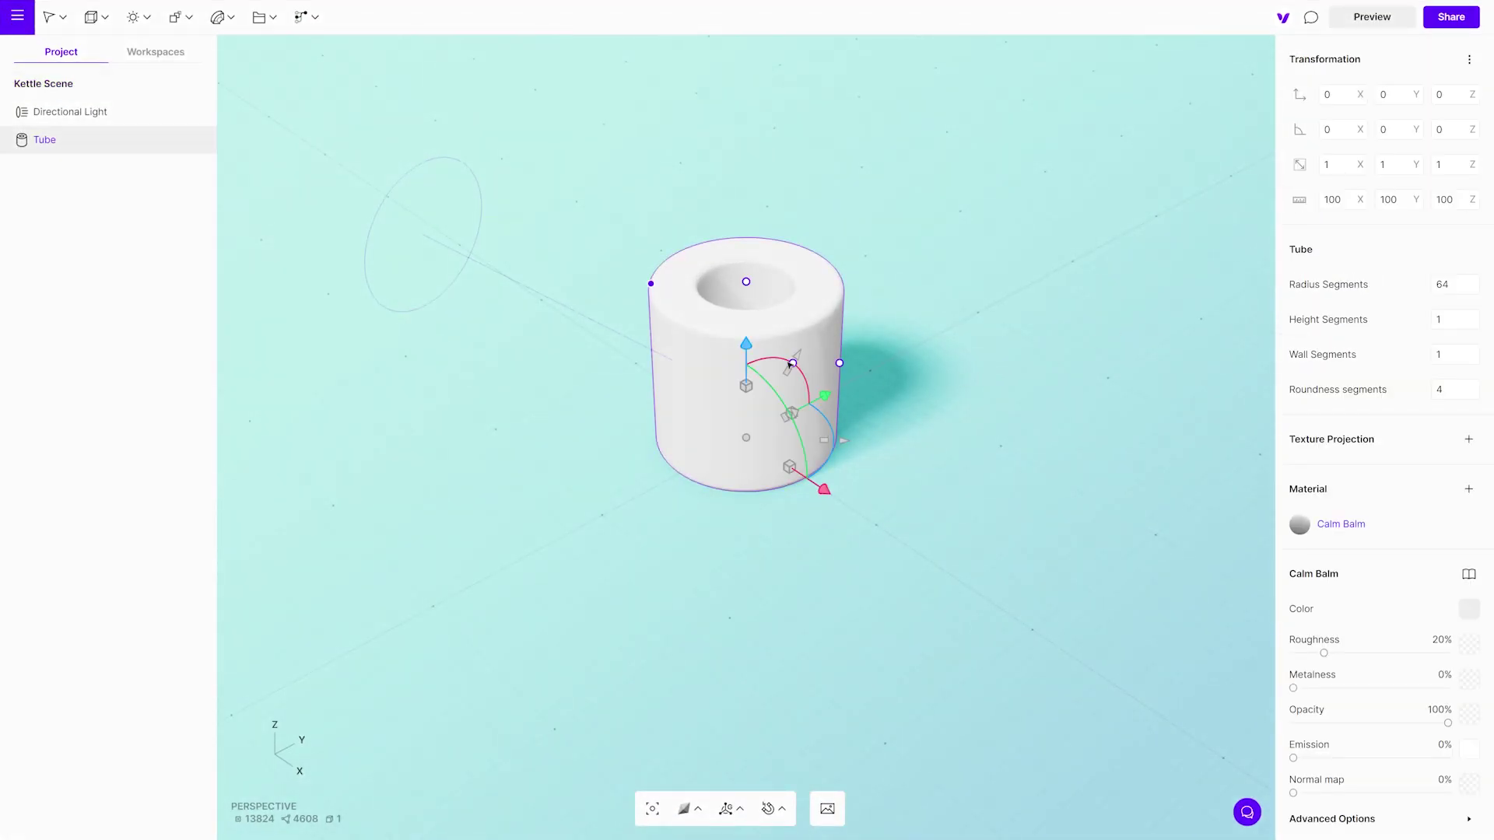
pyautogui.moveTo(747, 282); pyautogui.dragTo(778, 189)
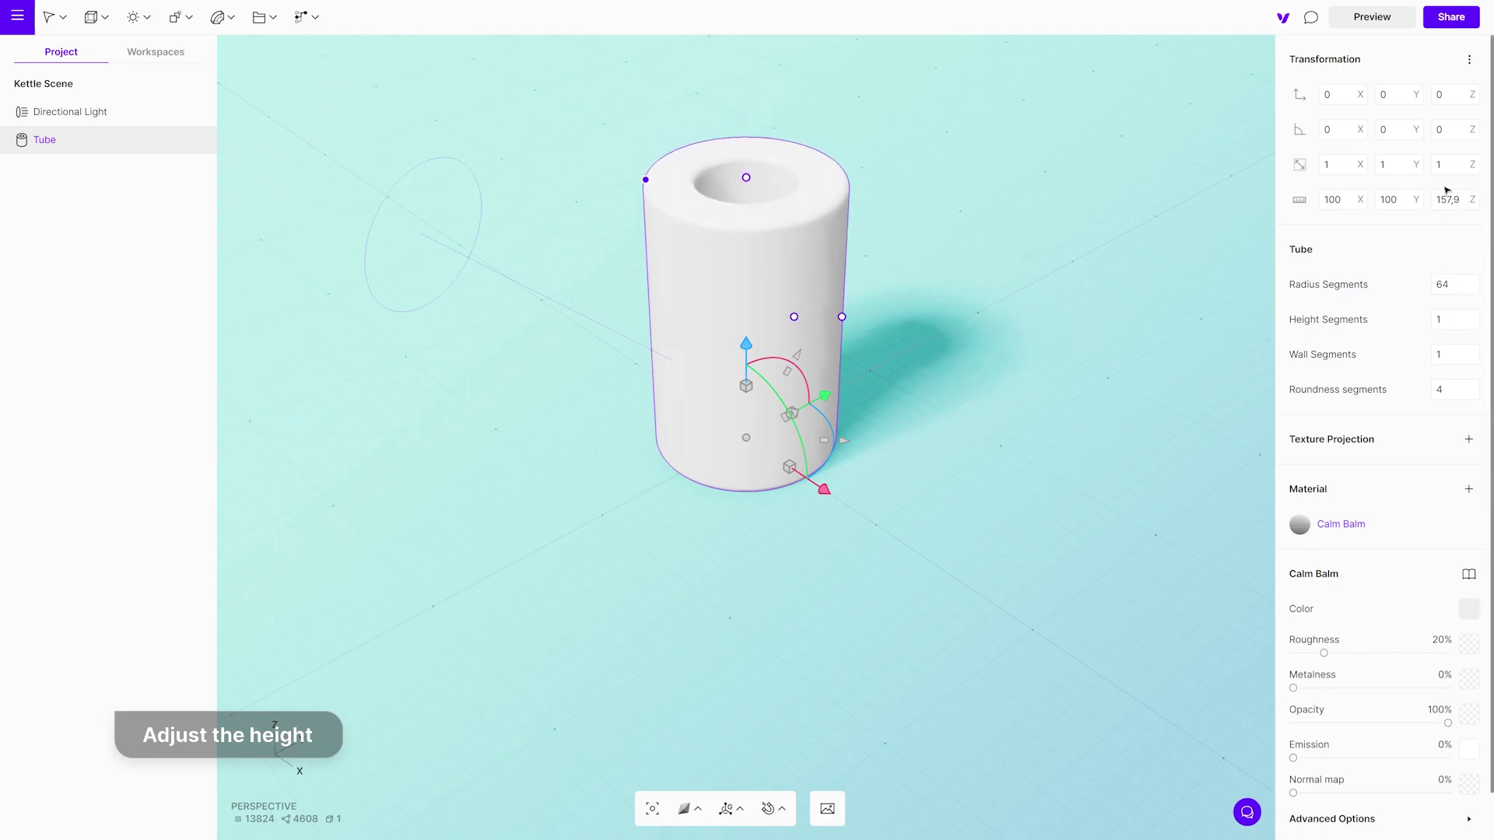
pyautogui.moveTo(1472, 200)
pyautogui.mouseDown()
pyautogui.moveTo(1473, 233)
pyautogui.moveTo(1475, 202)
pyautogui.mouseUp()
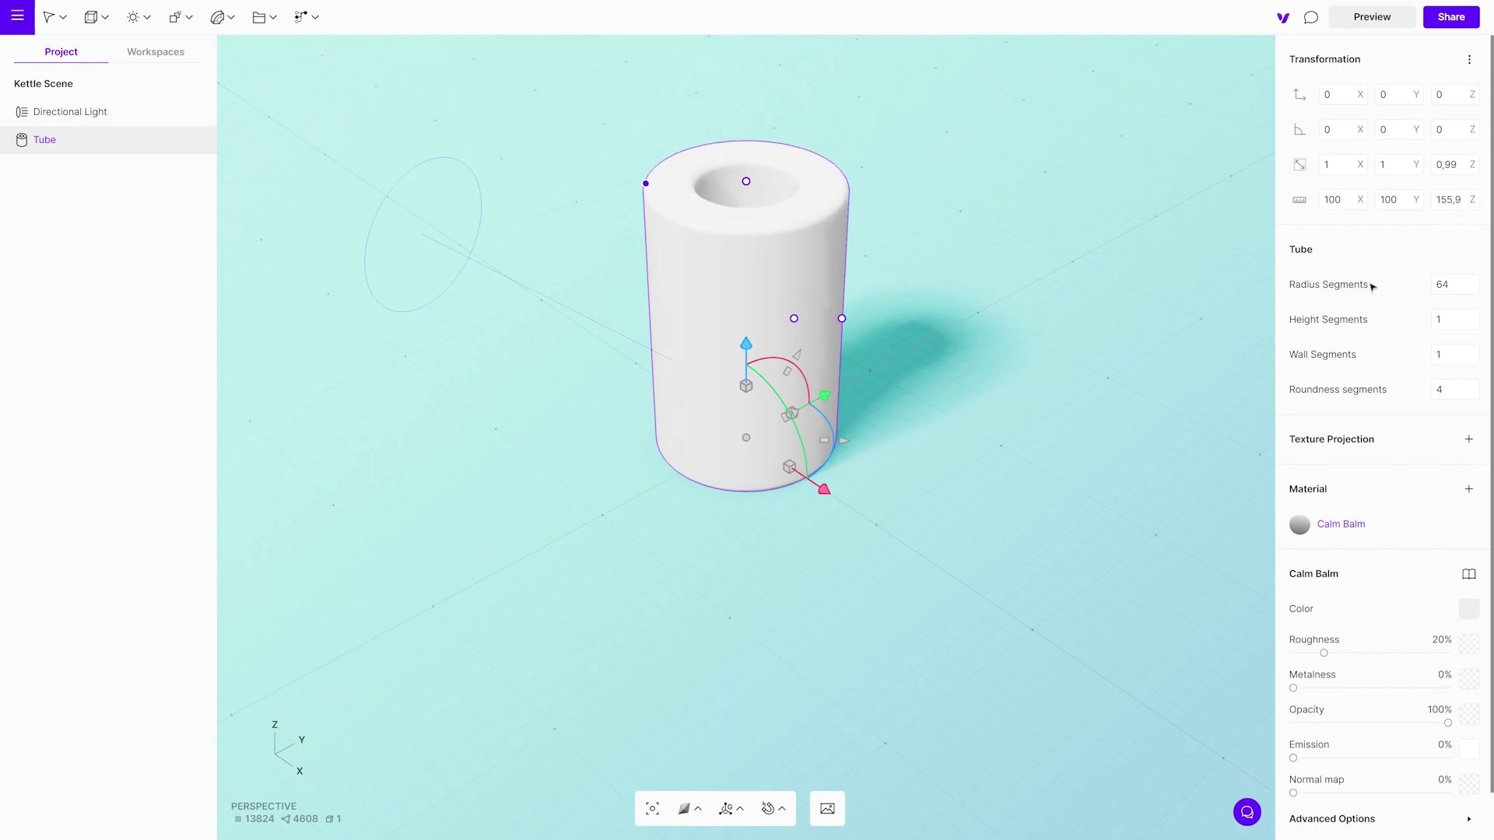
pyautogui.moveTo(797, 321); pyautogui.dragTo(831, 329)
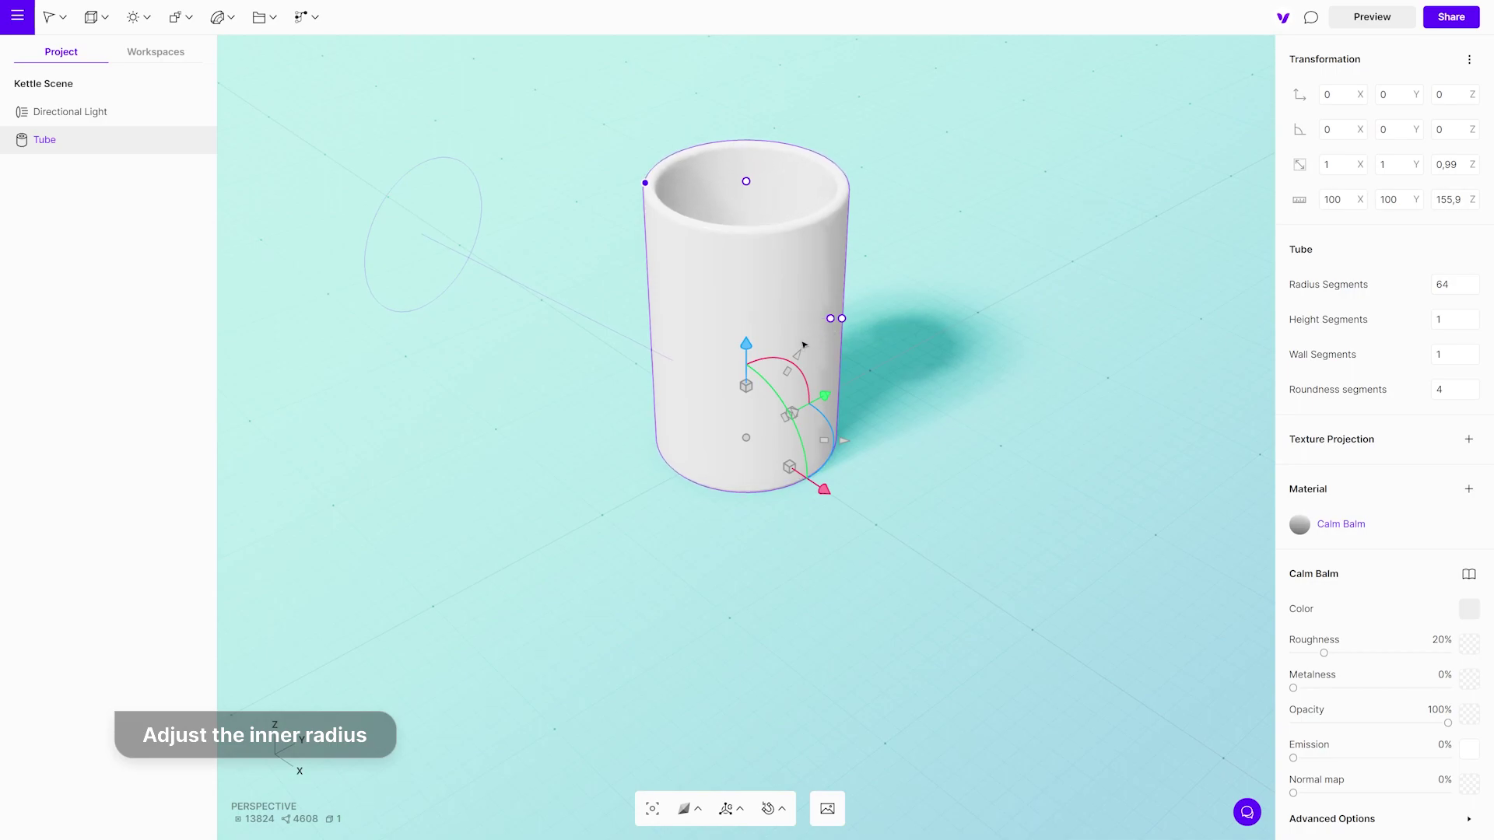
# Add a cylinder inside the tube, about 86 in diameter and 156 high, so that it fills the opening
pyautogui.click(107, 15)
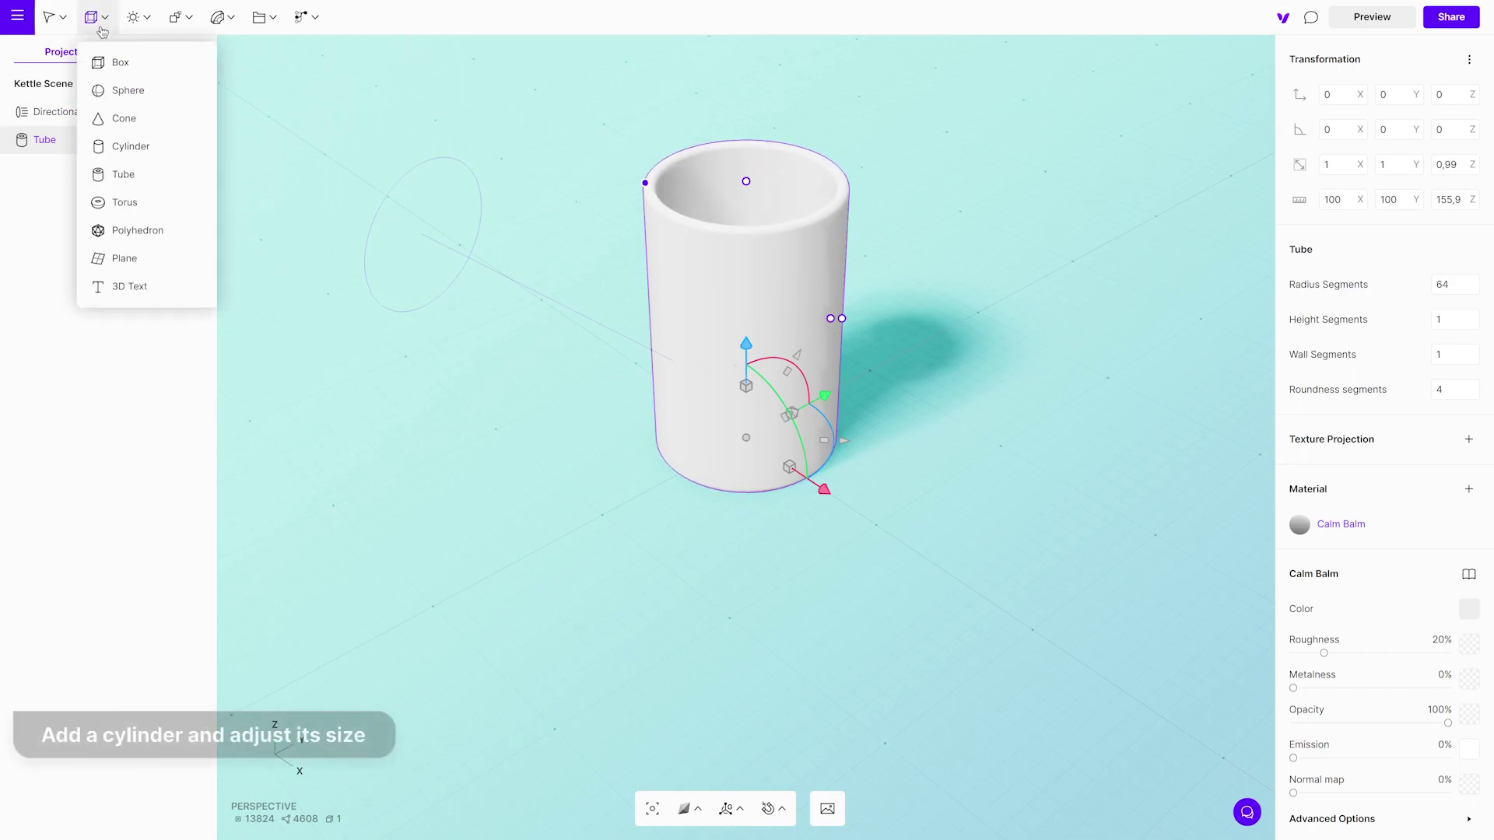
pyautogui.click(128, 146)
pyautogui.moveTo(841, 364); pyautogui.dragTo(826, 369)
pyautogui.moveTo(746, 282); pyautogui.dragTo(747, 177)
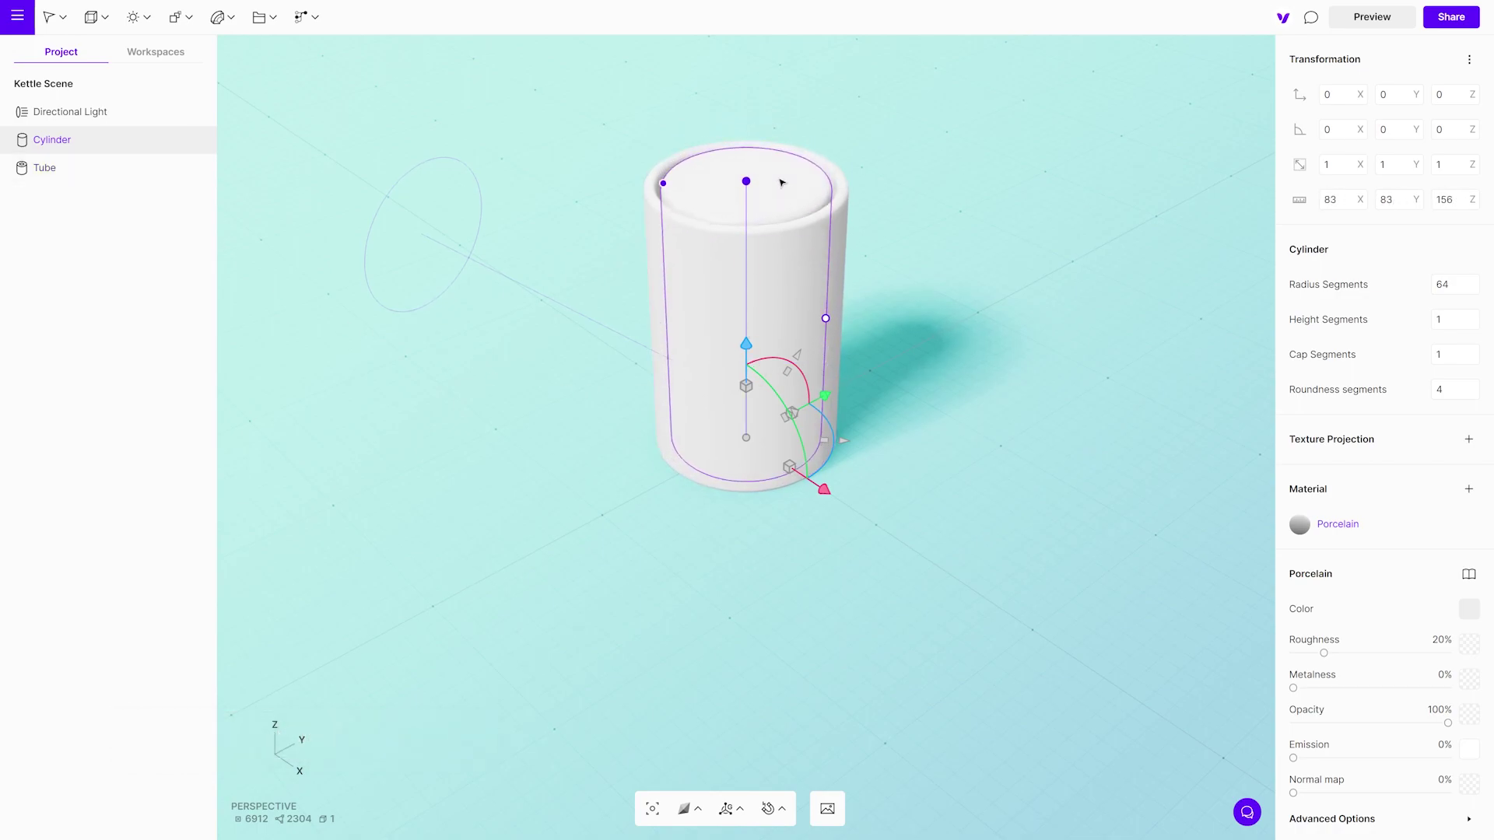
pyautogui.moveTo(826, 317); pyautogui.dragTo(830, 319)
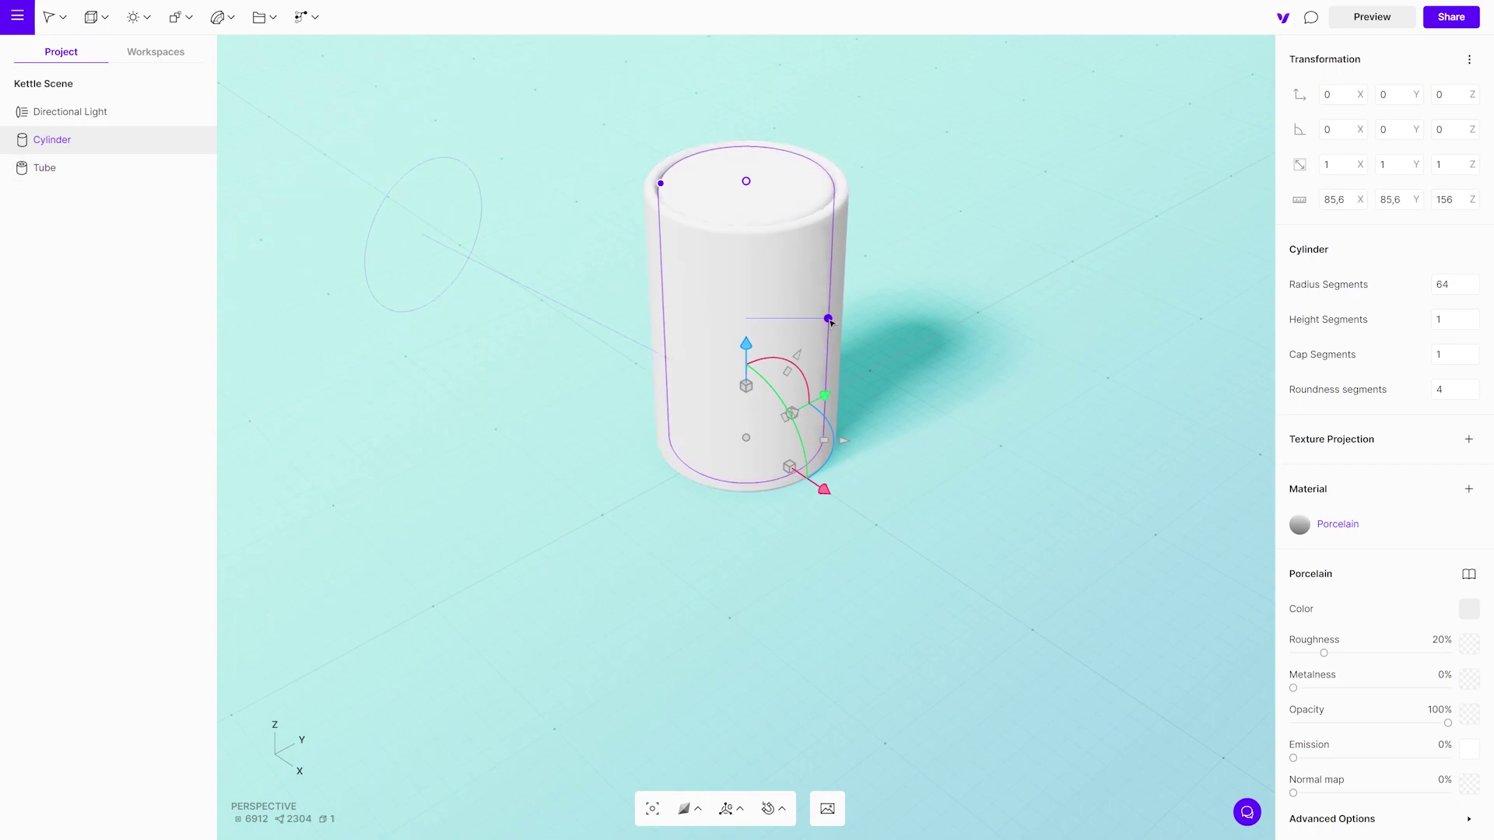
# Select the cylinder together with the tube and apply one Taper modifier to both
pyautogui.keyDown('shift'); pyautogui.click(729, 329); pyautogui.keyUp('shift')
pyautogui.keyDown('shift'); pyautogui.click(657, 243); pyautogui.keyUp('shift')
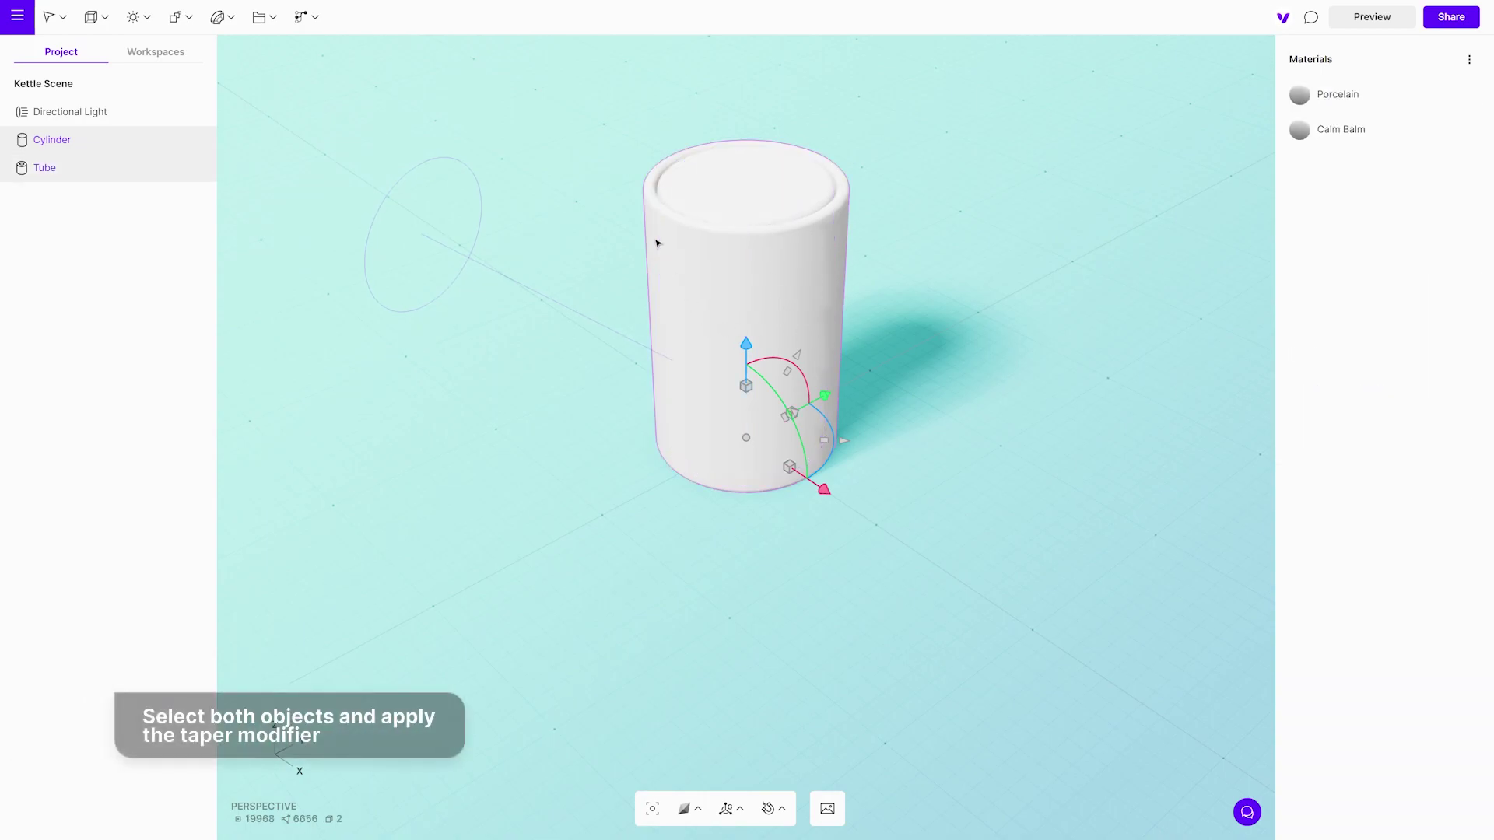
pyautogui.click(220, 17)
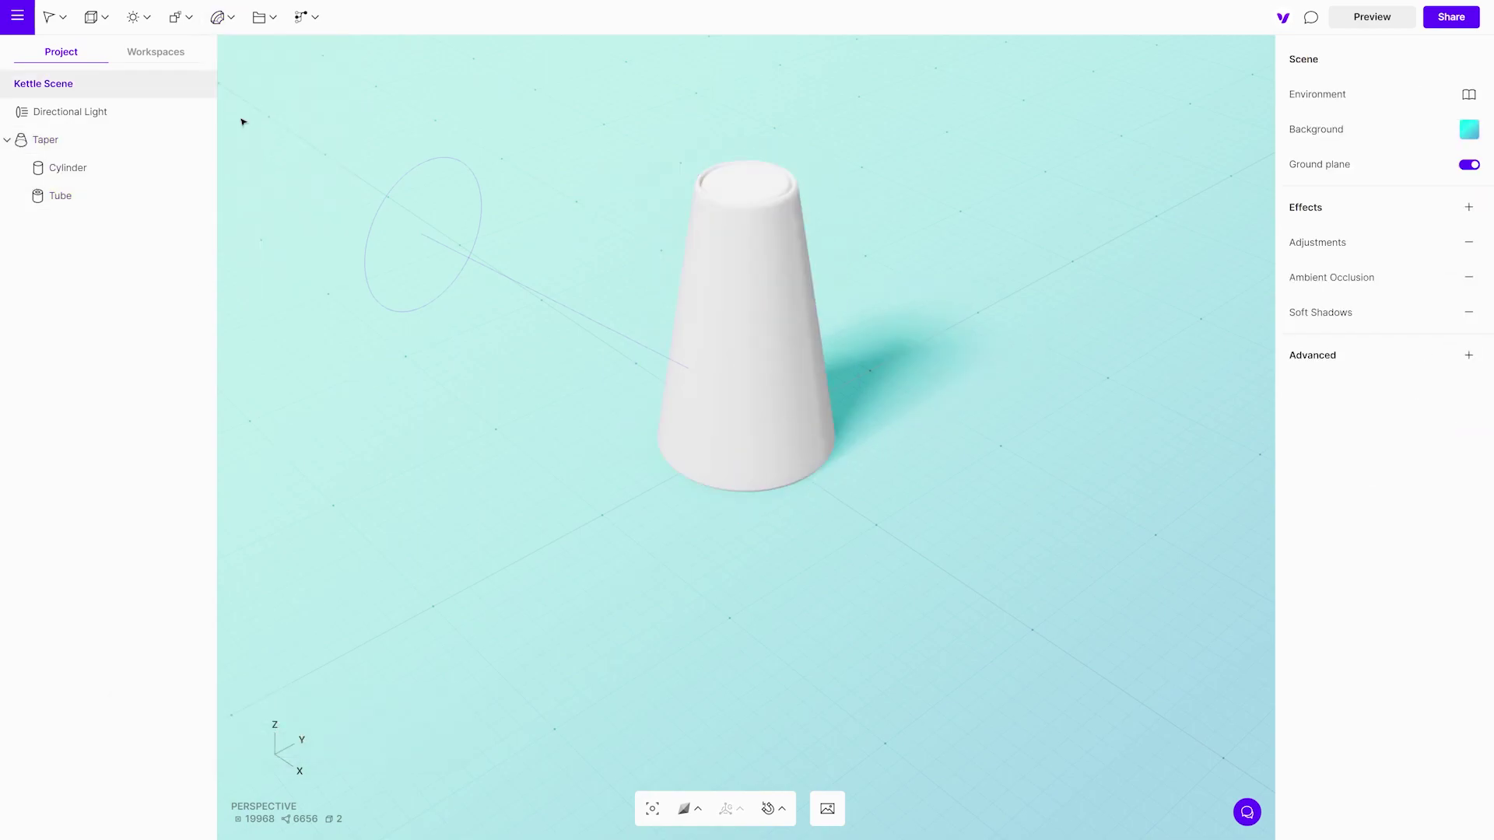
# Add a second tube around the tapered body, about 123 in outer diameter and 155 high, with an enlarged inner radius
pyautogui.click(94, 18)
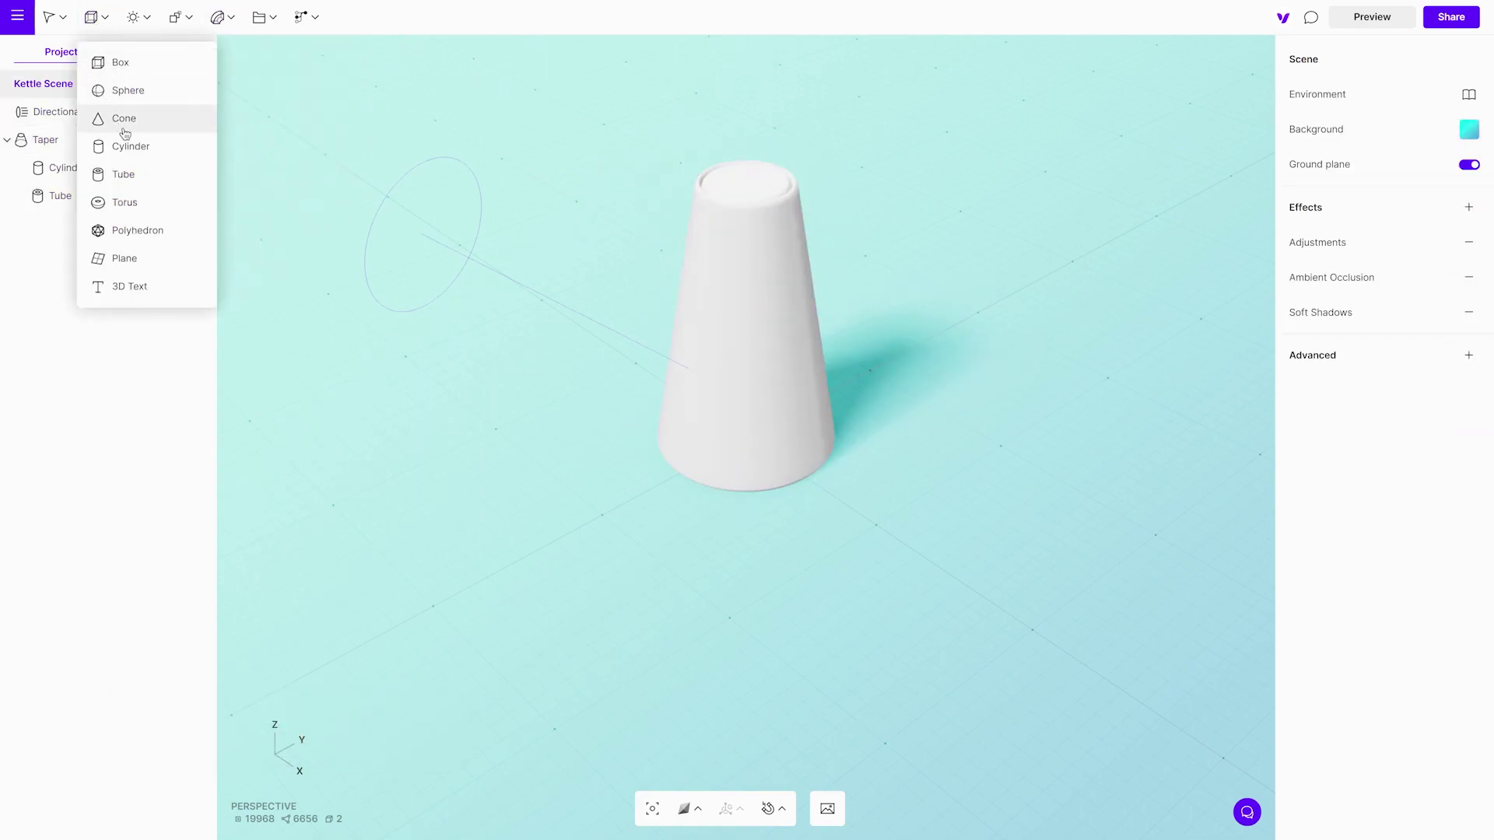
pyautogui.click(137, 175)
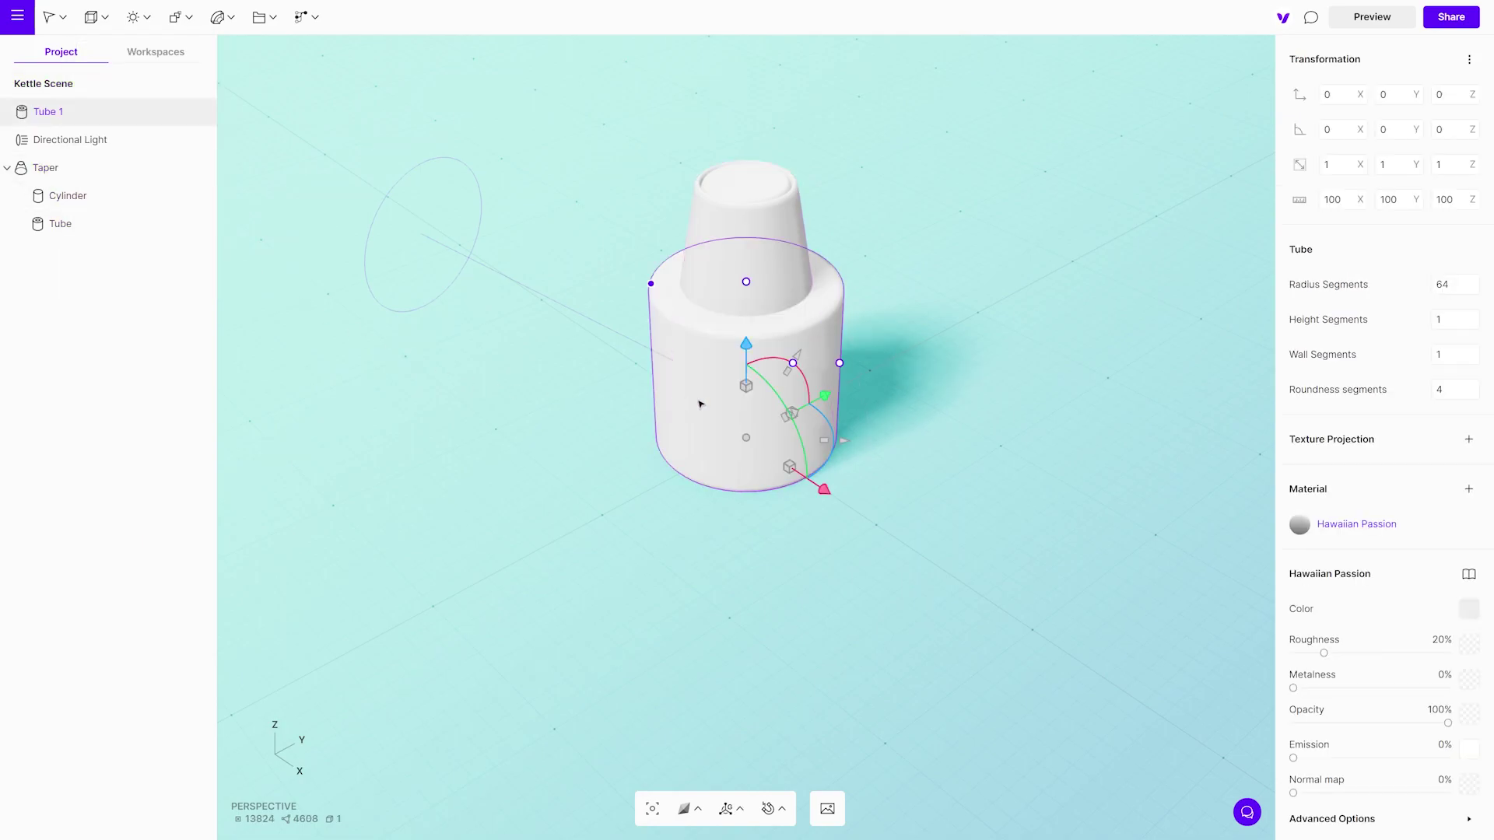
pyautogui.moveTo(856, 363)
pyautogui.mouseDown()
pyautogui.moveTo(874, 361)
pyautogui.moveTo(839, 368)
pyautogui.mouseUp()
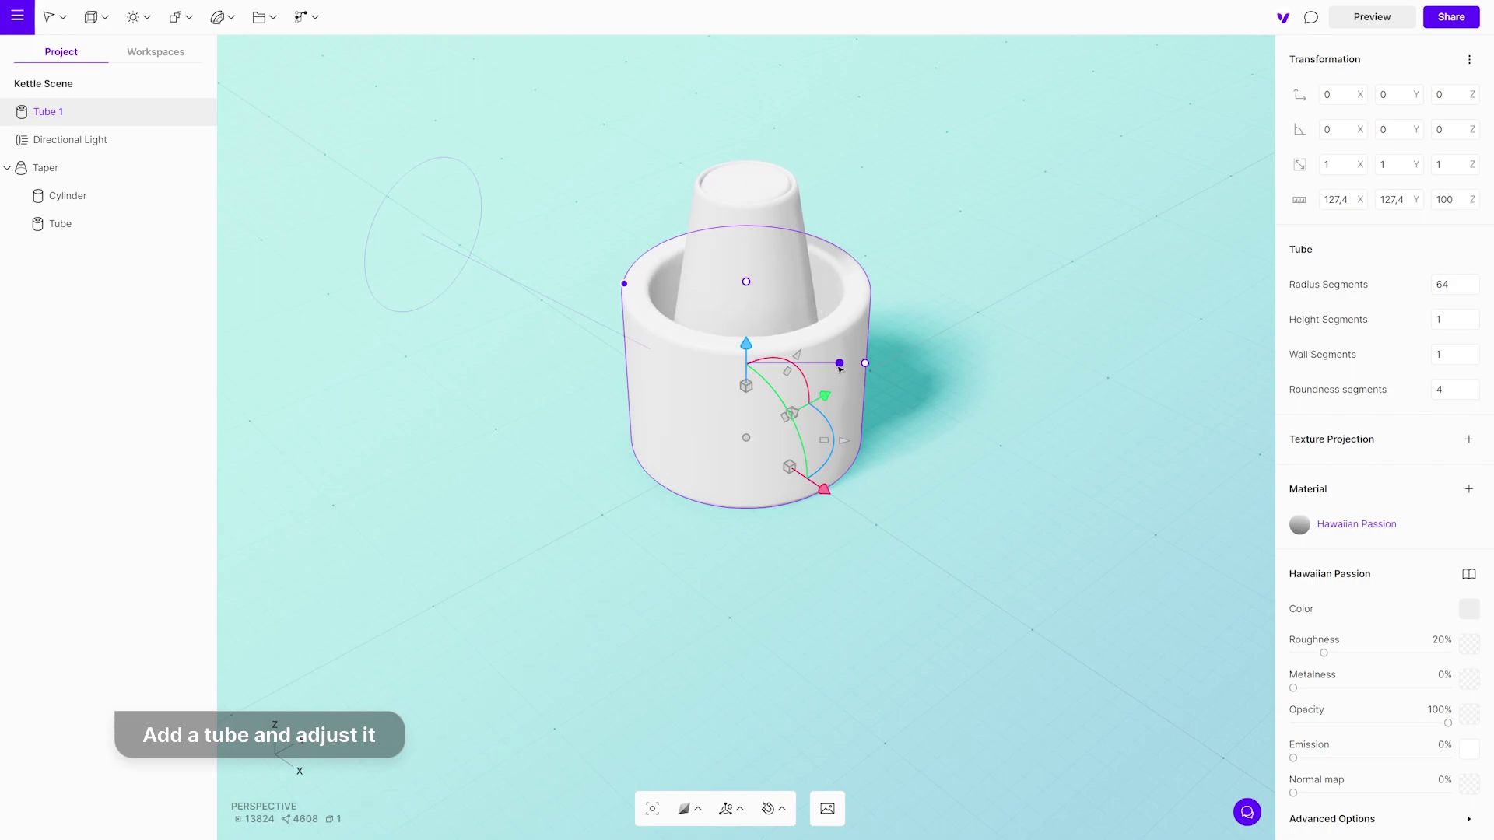
pyautogui.moveTo(746, 282); pyautogui.dragTo(746, 184)
pyautogui.moveTo(869, 319); pyautogui.dragTo(837, 320)
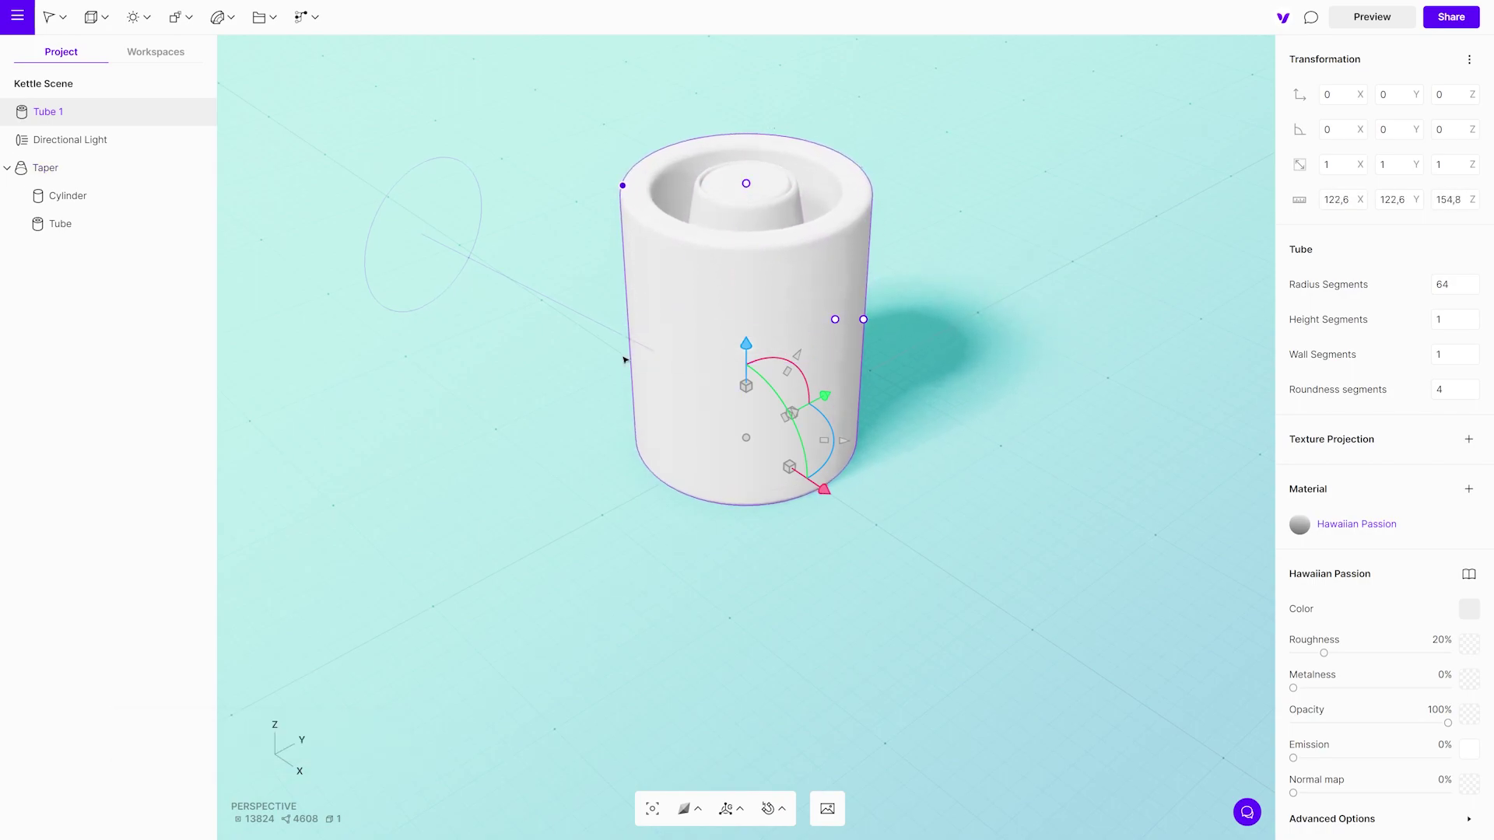
# Apply a Taper modifier to the second tube and adjust that tube's height to about 155.2
pyautogui.click(221, 17)
pyautogui.click(244, 118)
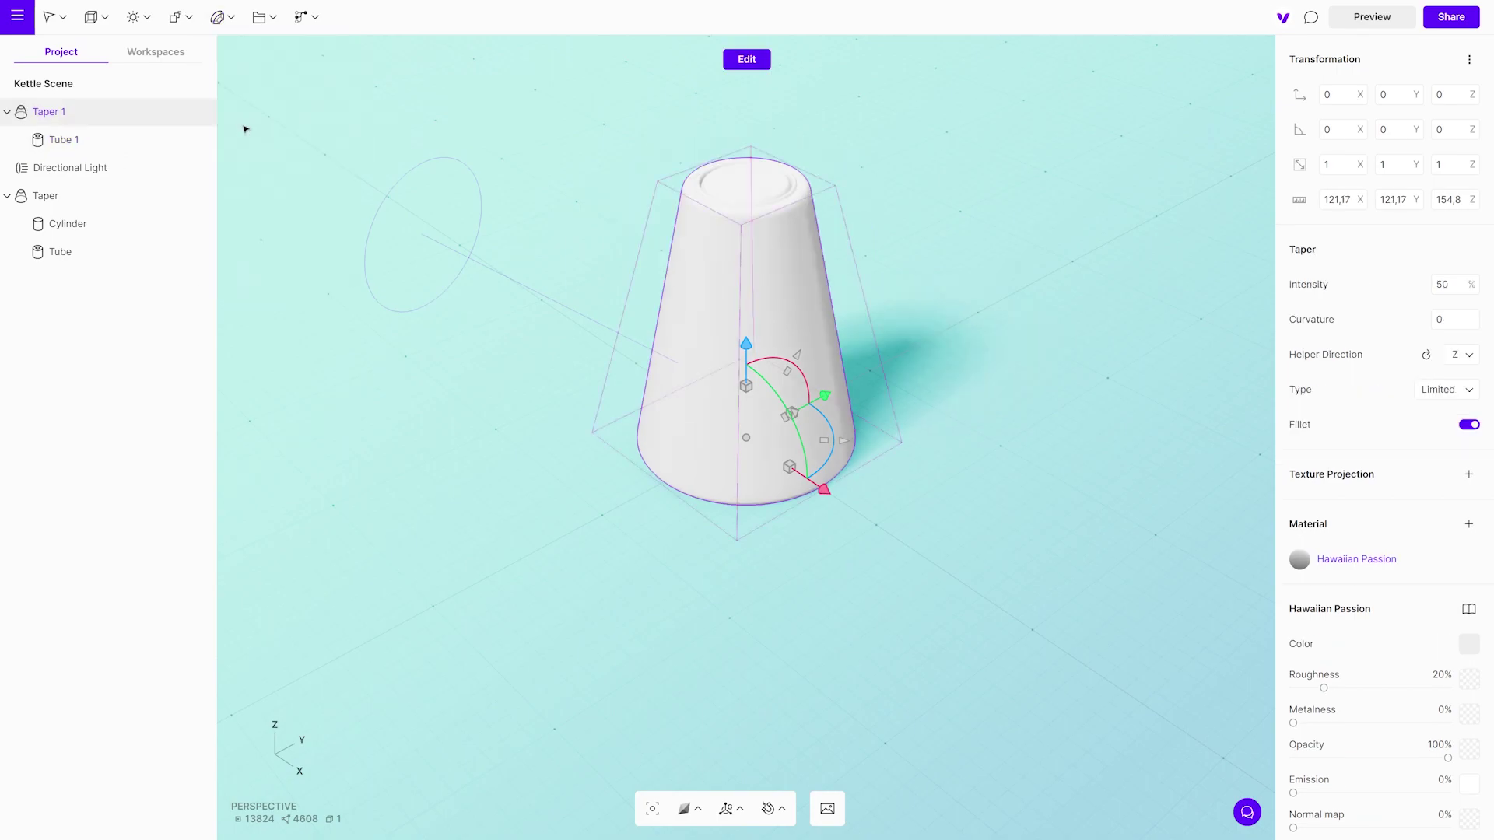
pyautogui.click(140, 144)
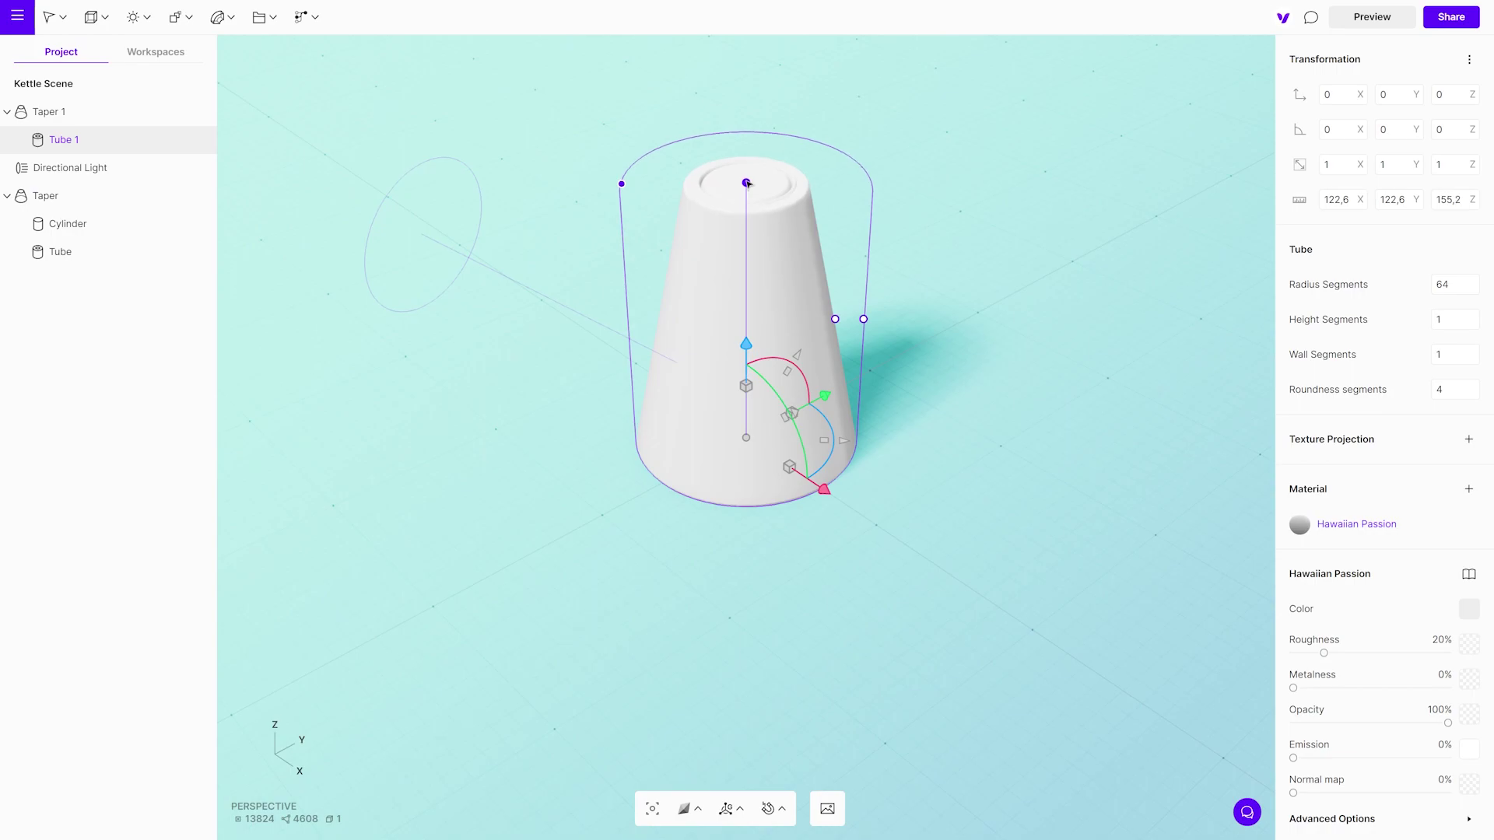
pyautogui.click(449, 364)
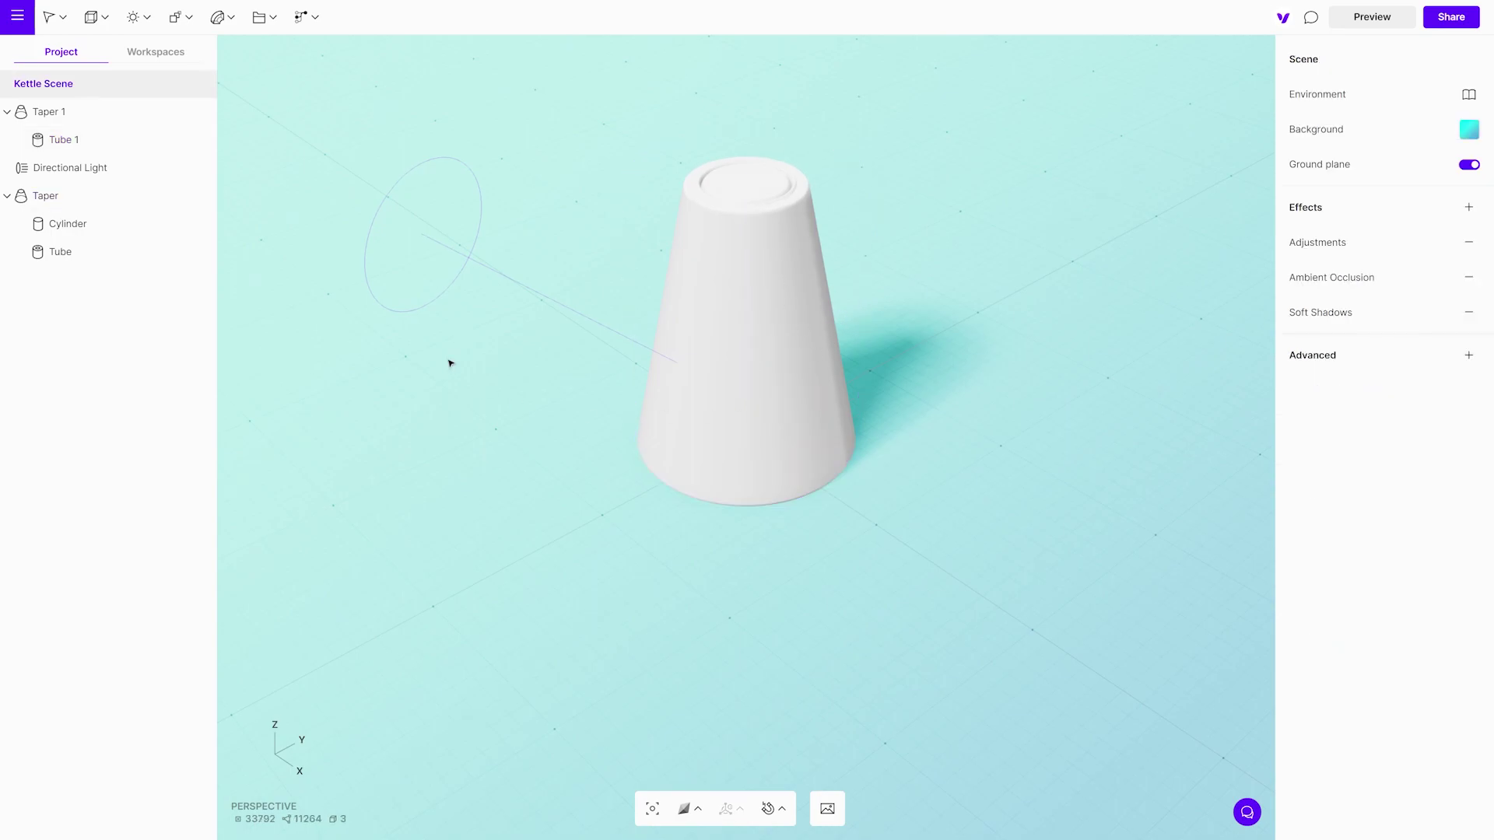
# Add a slim cylinder about 20 in diameter and move it along X to about 76, beside the tapered body
pyautogui.click(91, 16)
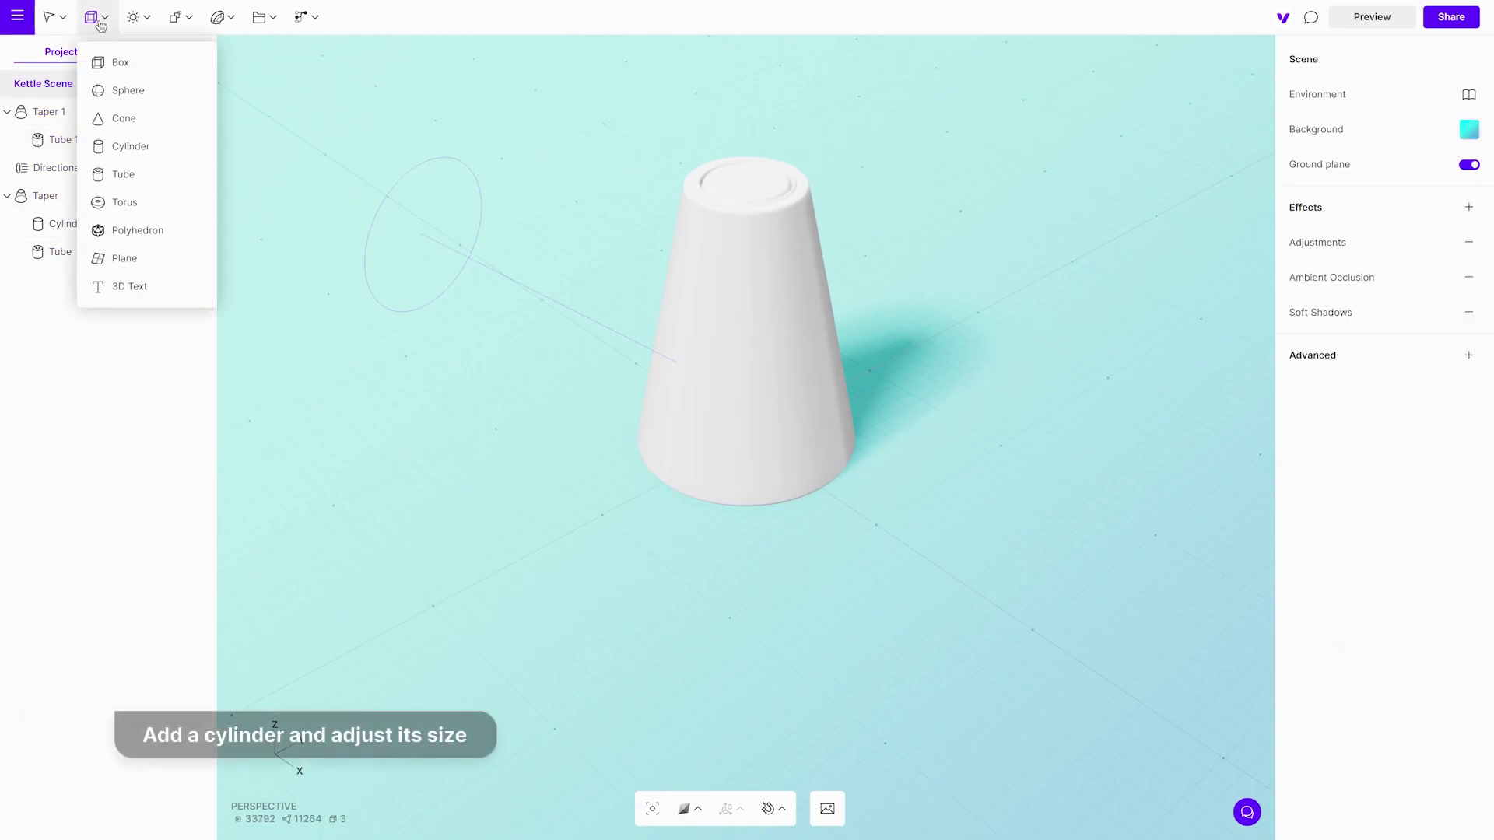
pyautogui.click(138, 151)
pyautogui.moveTo(465, 514); pyautogui.dragTo(834, 477, button='right')
pyautogui.moveTo(840, 357); pyautogui.dragTo(765, 356)
pyautogui.moveTo(860, 450); pyautogui.dragTo(1000, 463)
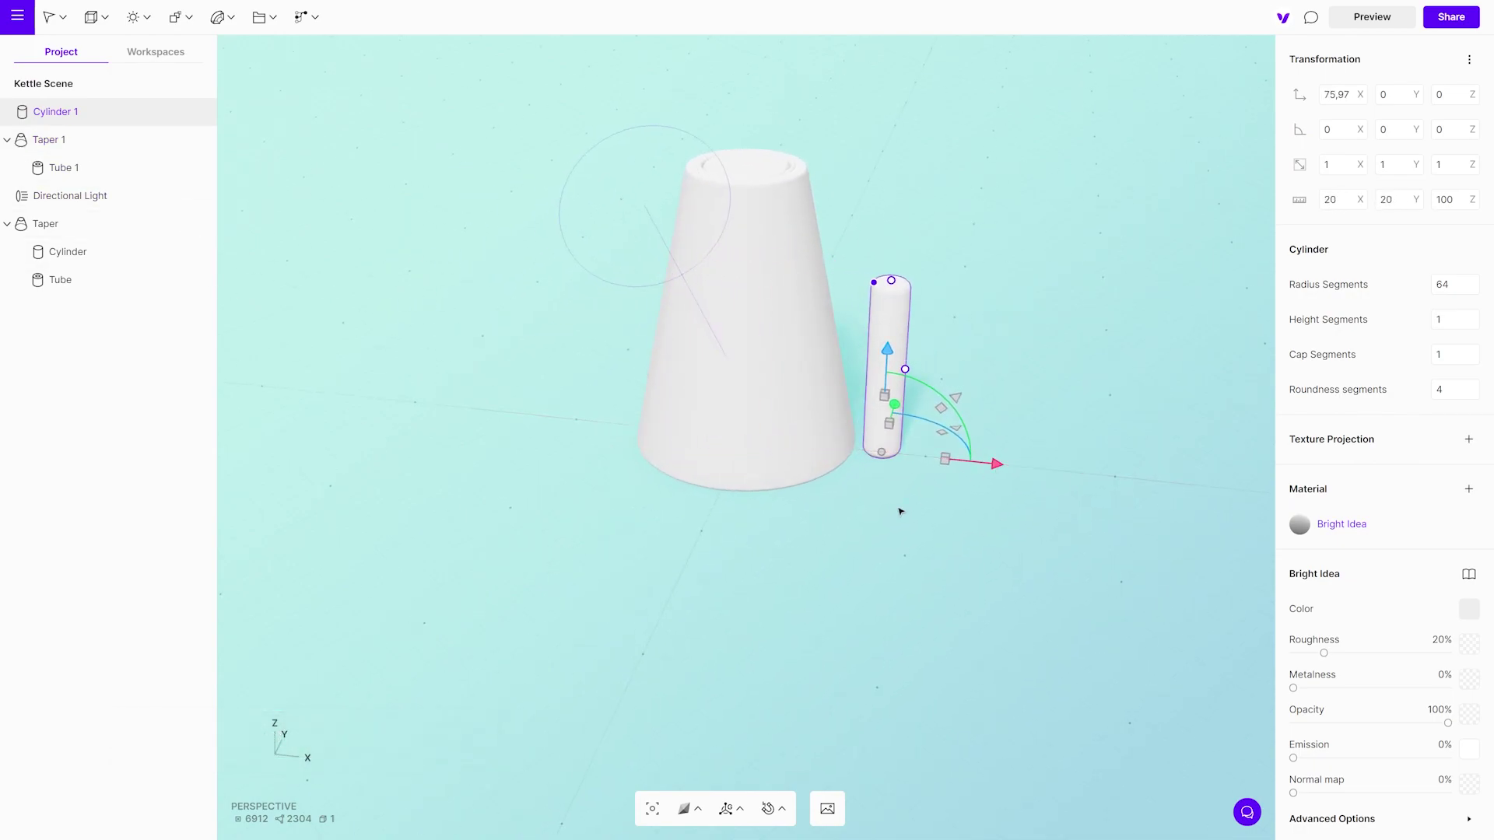
# In the front view, resize the slim cylinder to about 13 by 174 and tilt it about -11.4° around Y against the body's sloping side
pyautogui.moveTo(925, 501); pyautogui.dragTo(1056, 439, button='right')
pyautogui.press('1')
pyautogui.moveTo(902, 284); pyautogui.dragTo(904, 221)
pyautogui.moveTo(900, 284); pyautogui.dragTo(896, 283)
pyautogui.moveTo(967, 417); pyautogui.dragTo(935, 378)
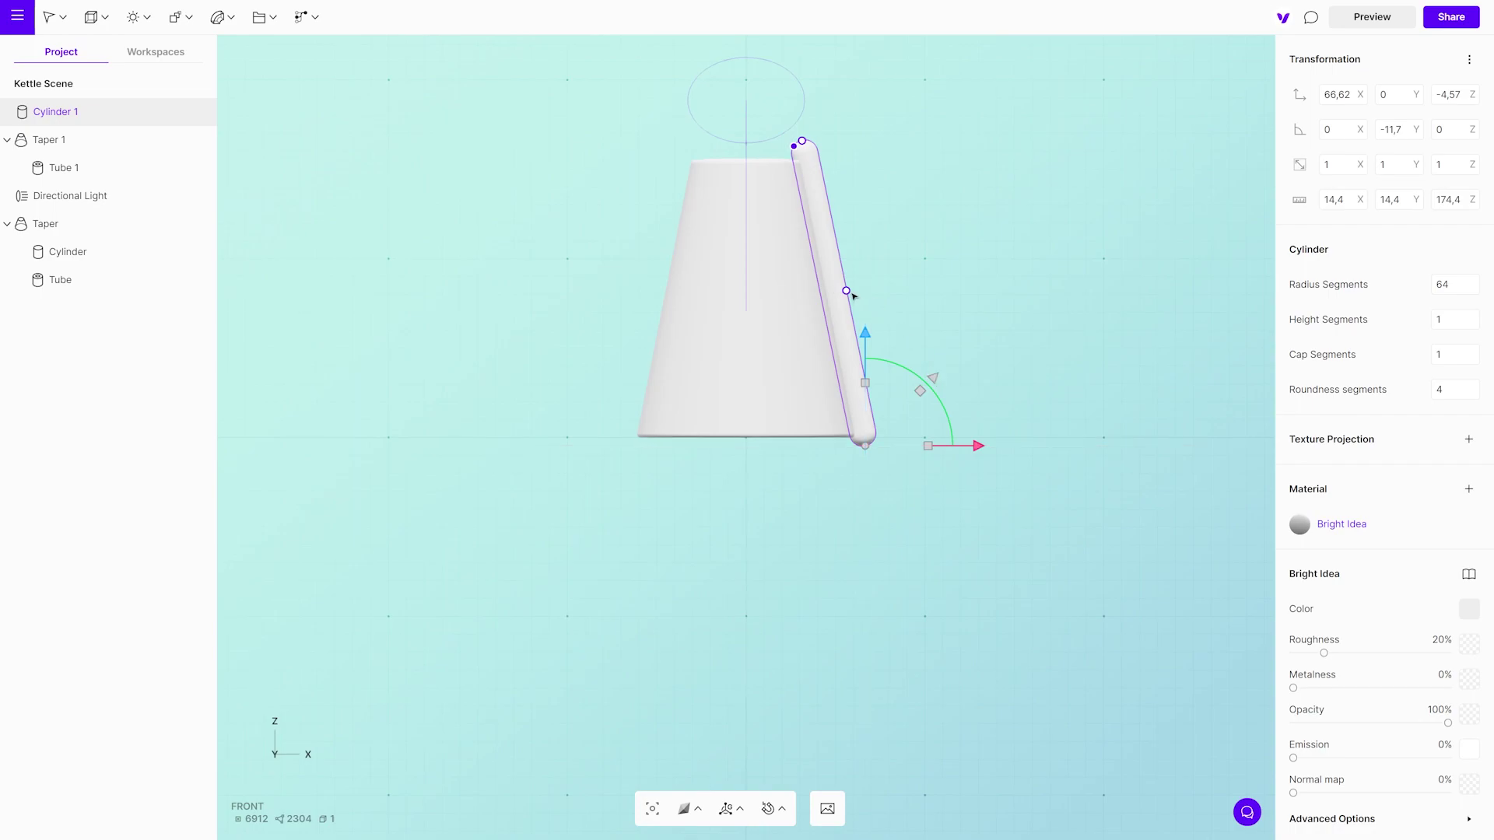
pyautogui.moveTo(893, 364); pyautogui.dragTo(944, 175)
pyautogui.moveTo(979, 446); pyautogui.dragTo(981, 446)
pyautogui.moveTo(1091, 398); pyautogui.dragTo(709, 579, button='right')
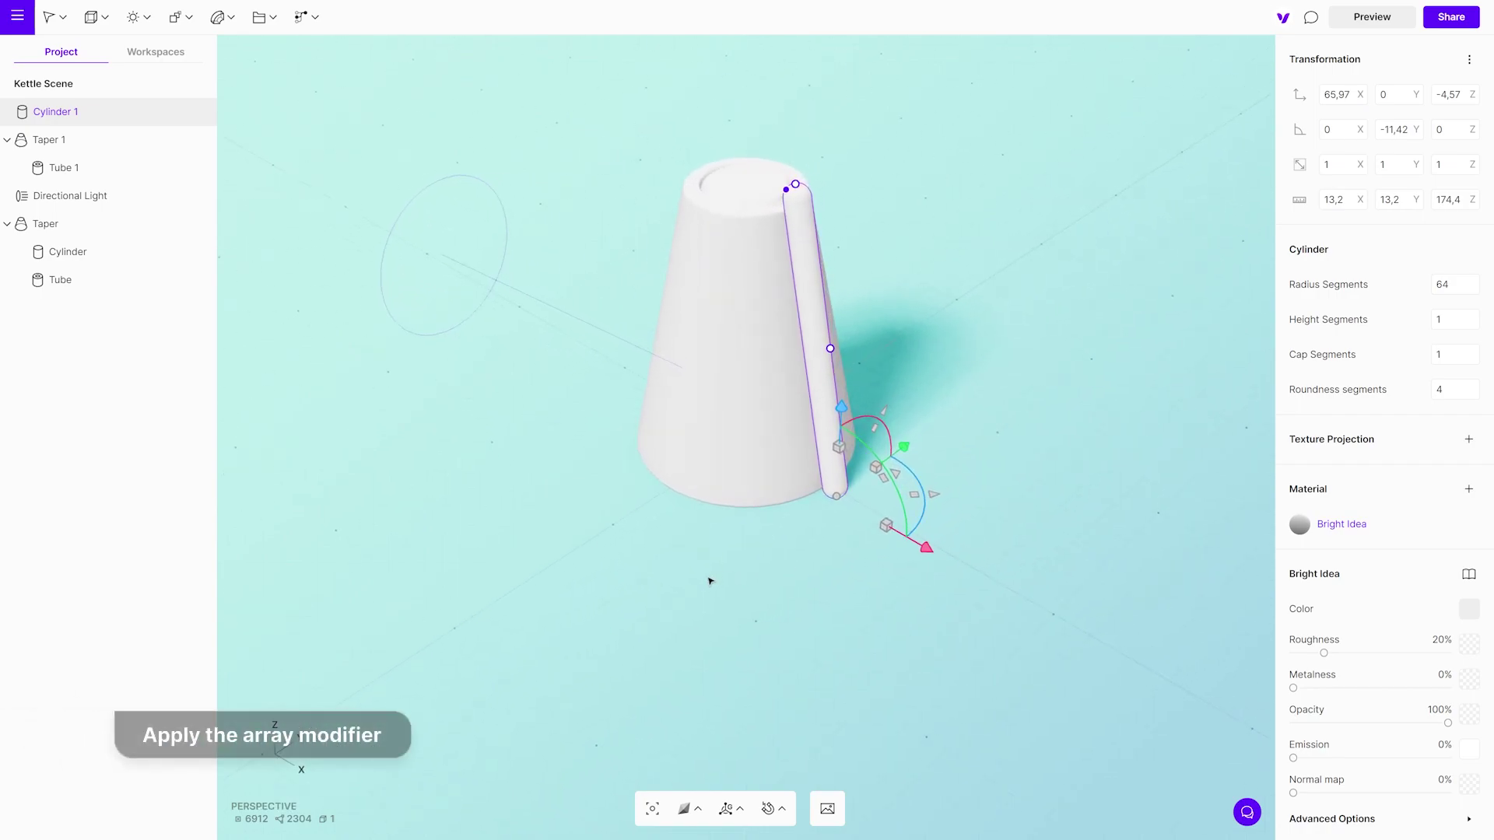
# Apply a radial array to the tilted cylinder and set its count to 24 around the body
pyautogui.click(177, 17)
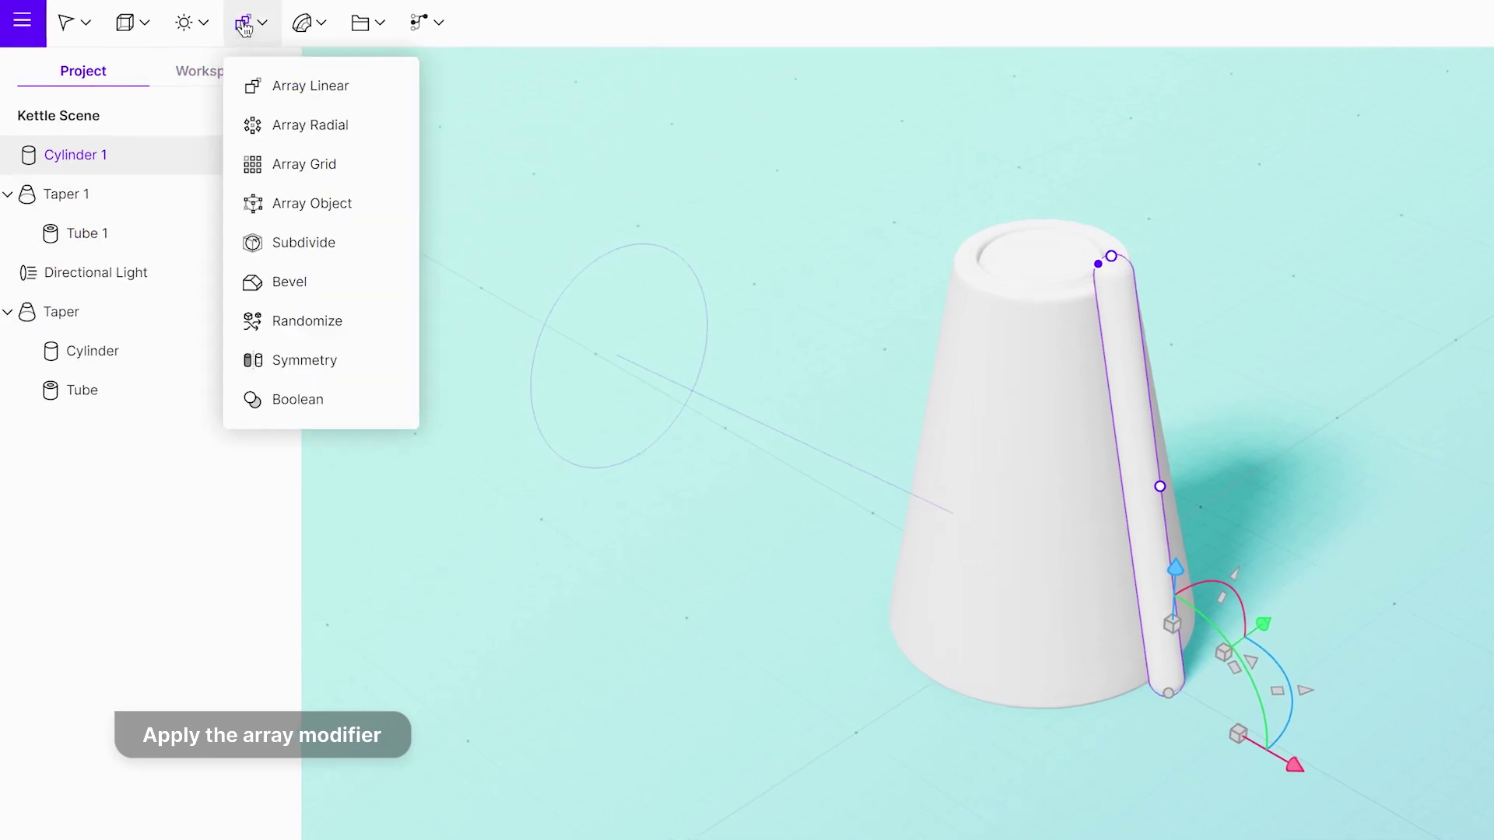
pyautogui.click(292, 125)
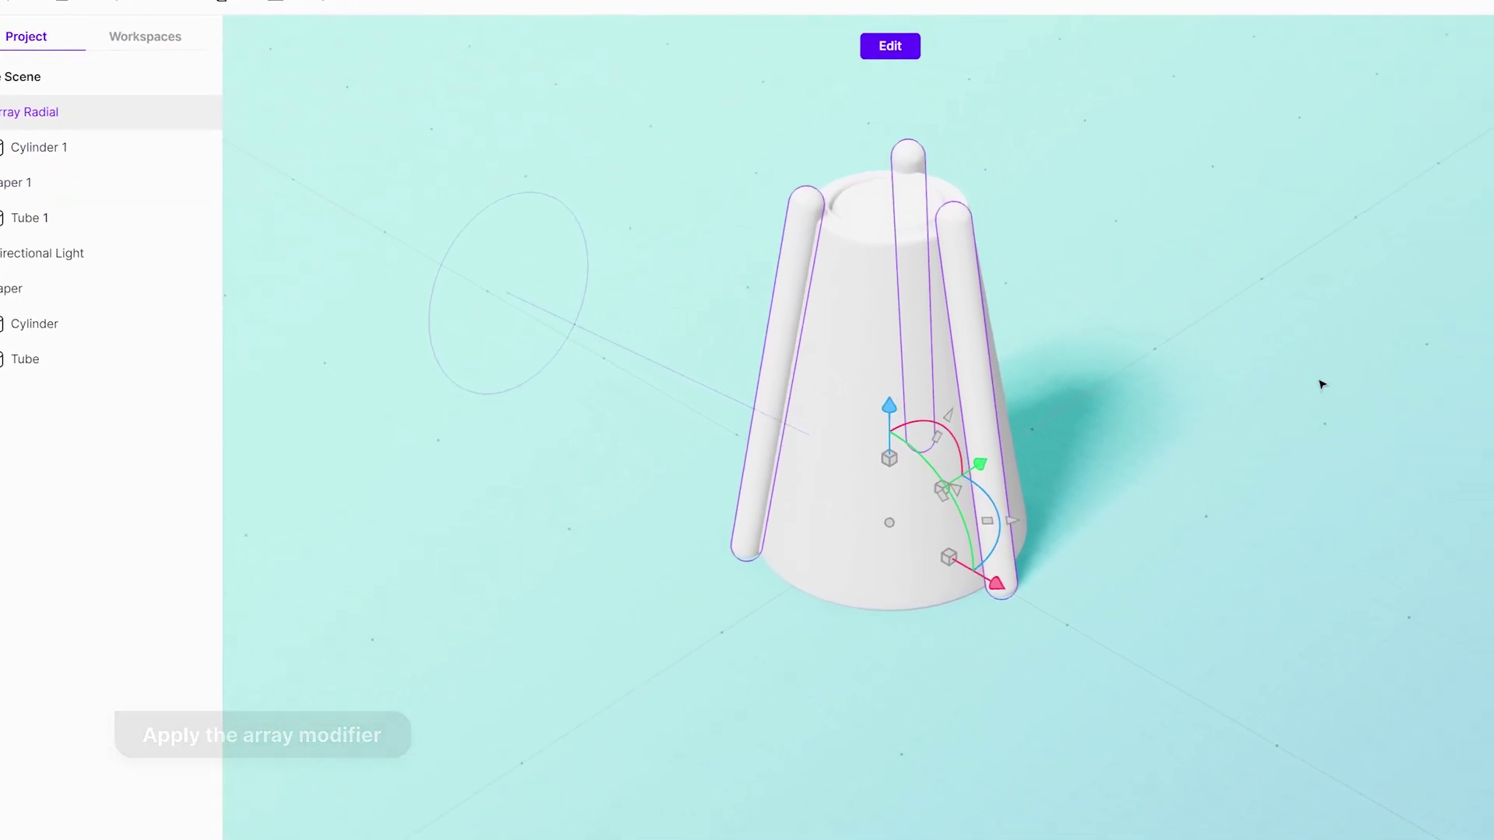
pyautogui.moveTo(779, 518); pyautogui.dragTo(386, 494, button='right')
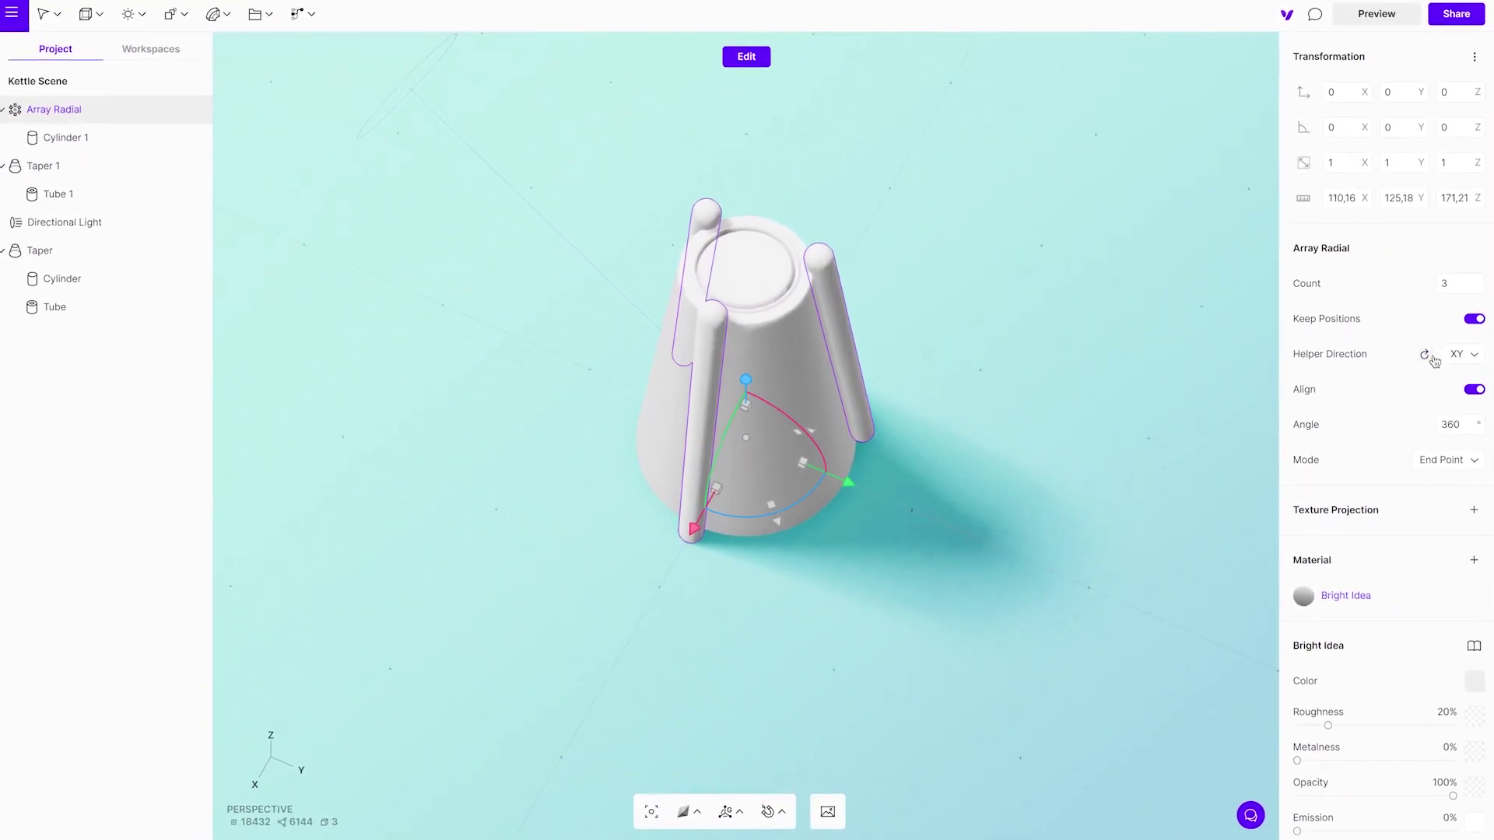
pyautogui.click(1473, 281)
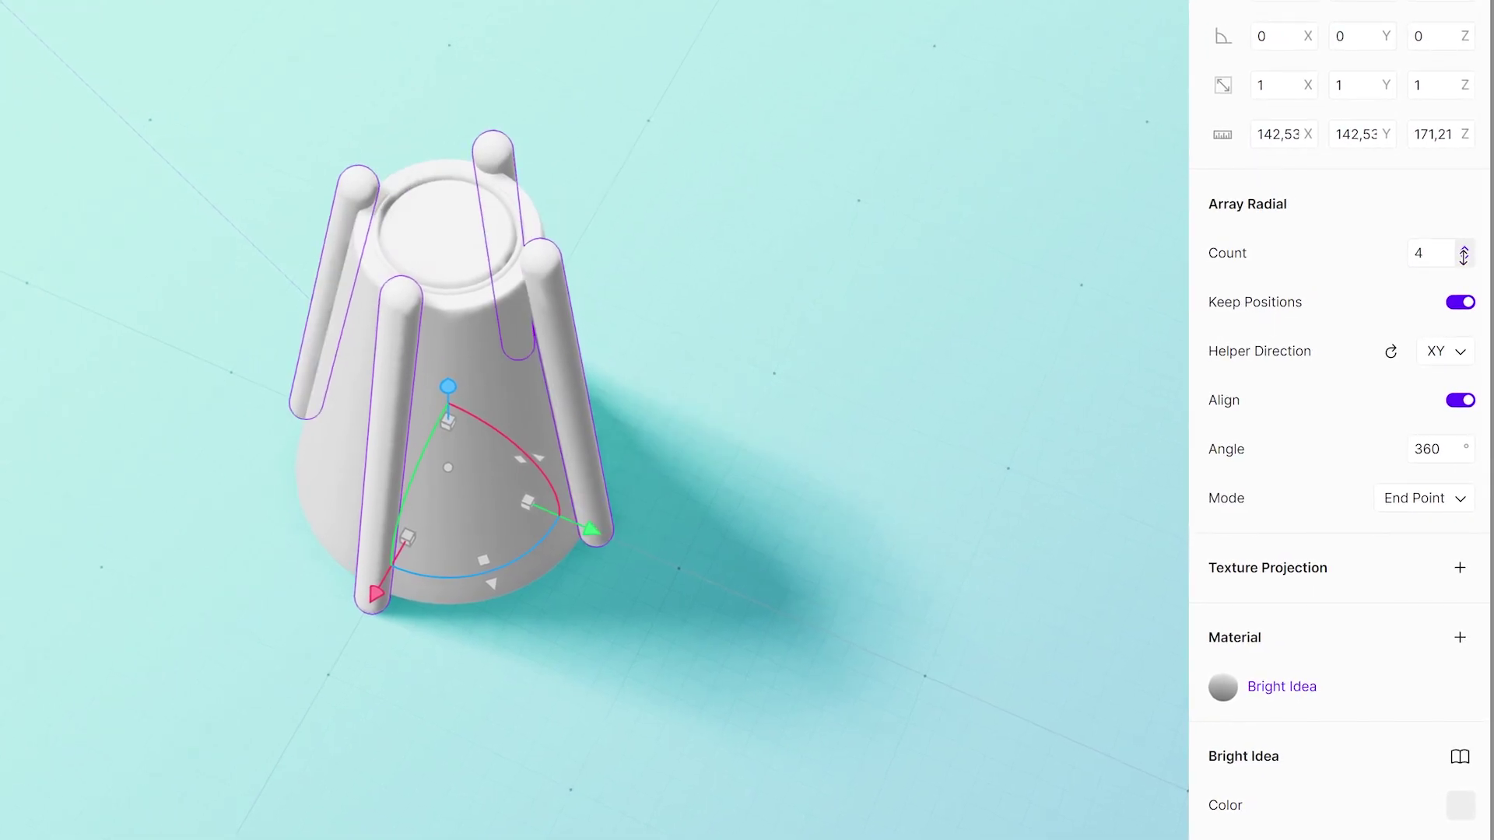
pyautogui.moveTo(1464, 255)
pyautogui.mouseDown()
pyautogui.moveTo(1464, 232)
pyautogui.moveTo(1467, 264)
pyautogui.mouseUp()
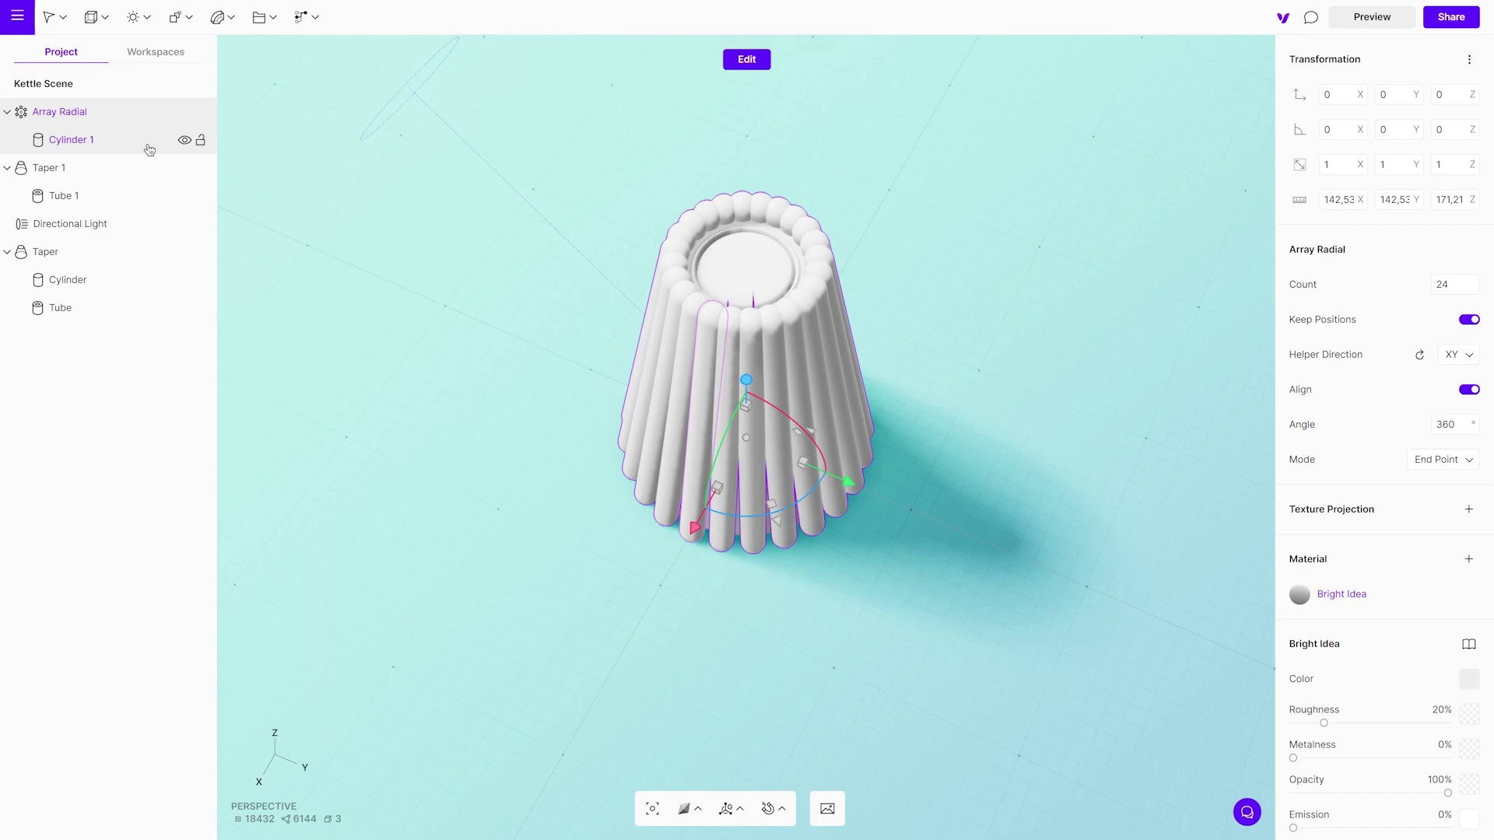
# Apply a Taper modifier to the cylinder inside the radial array and set its intensity to 55%
pyautogui.click(150, 150)
pyautogui.click(221, 16)
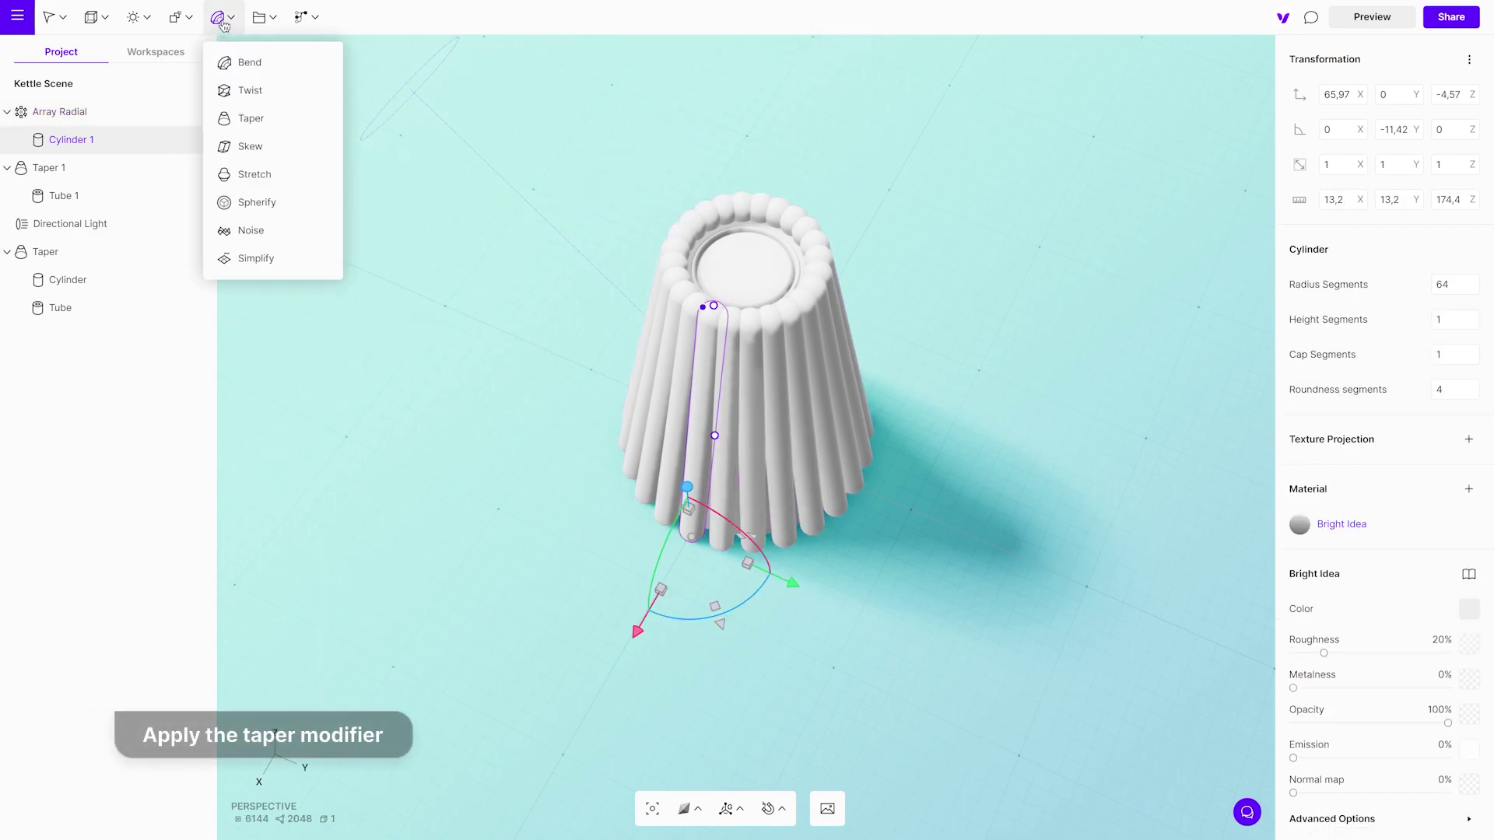
pyautogui.click(240, 119)
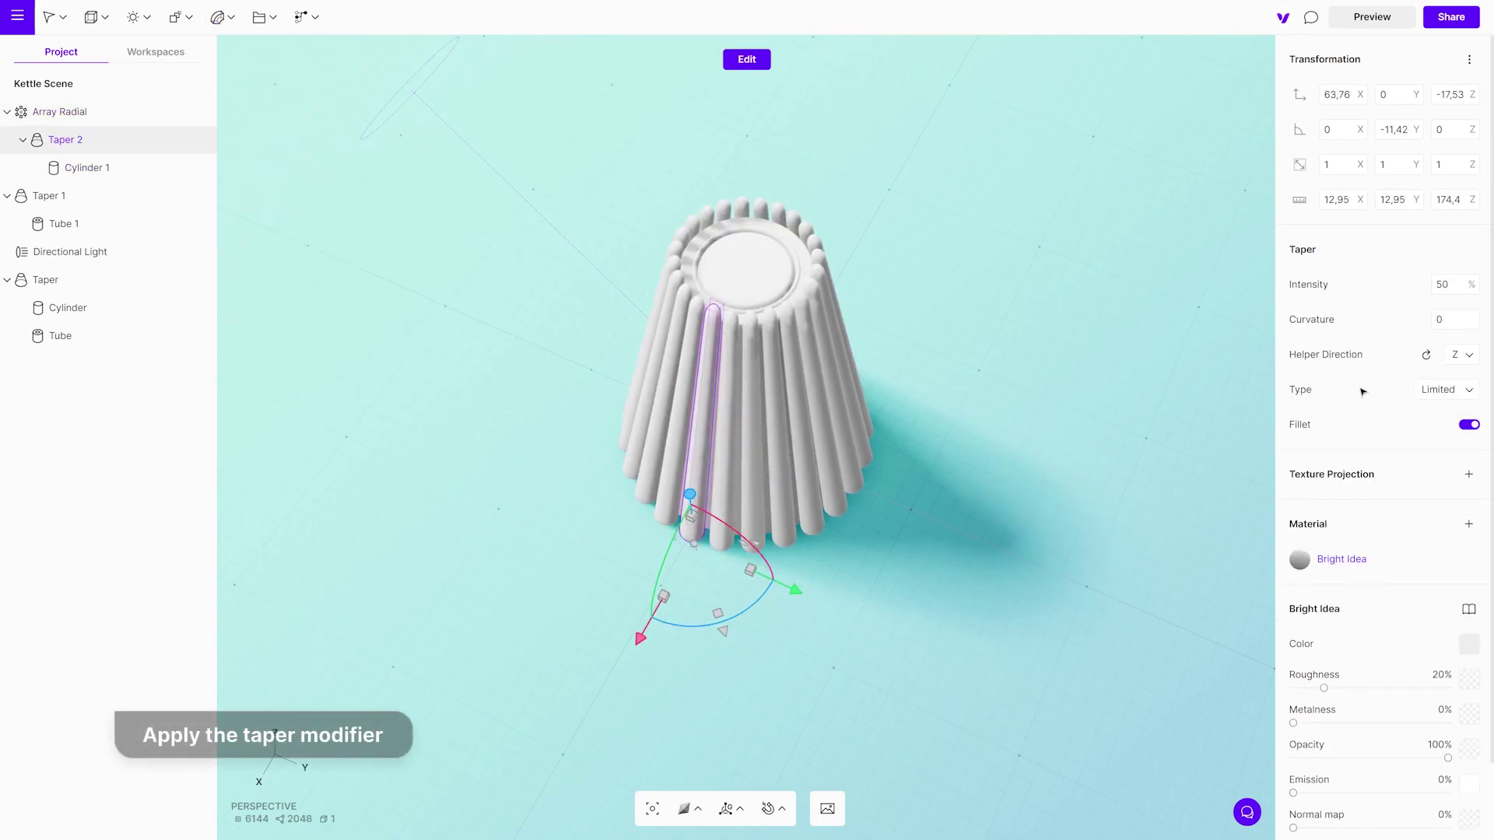
pyautogui.moveTo(1472, 286); pyautogui.dragTo(1471, 286)
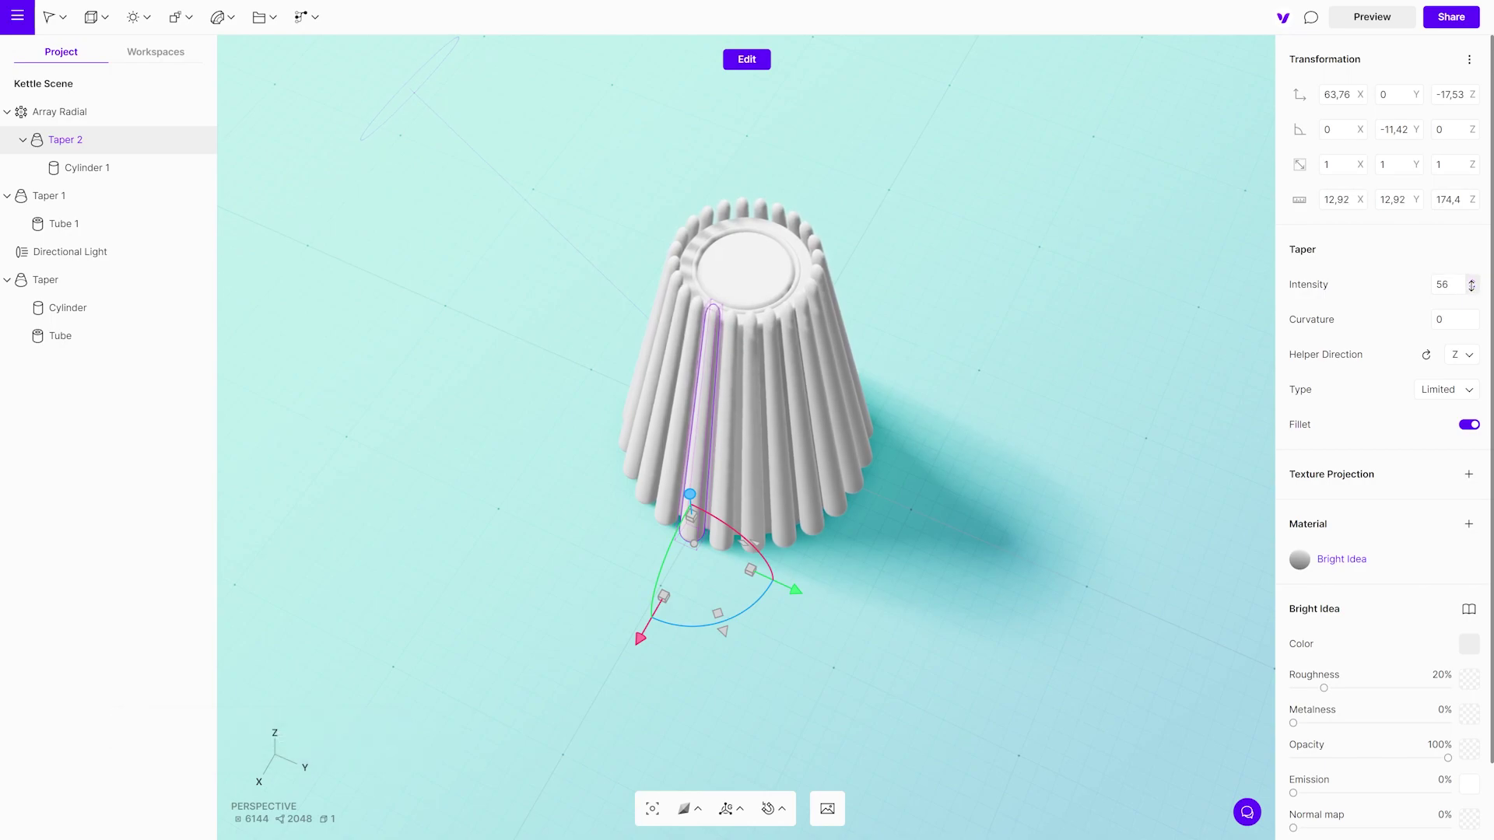
pyautogui.moveTo(407, 357); pyautogui.dragTo(977, 310)
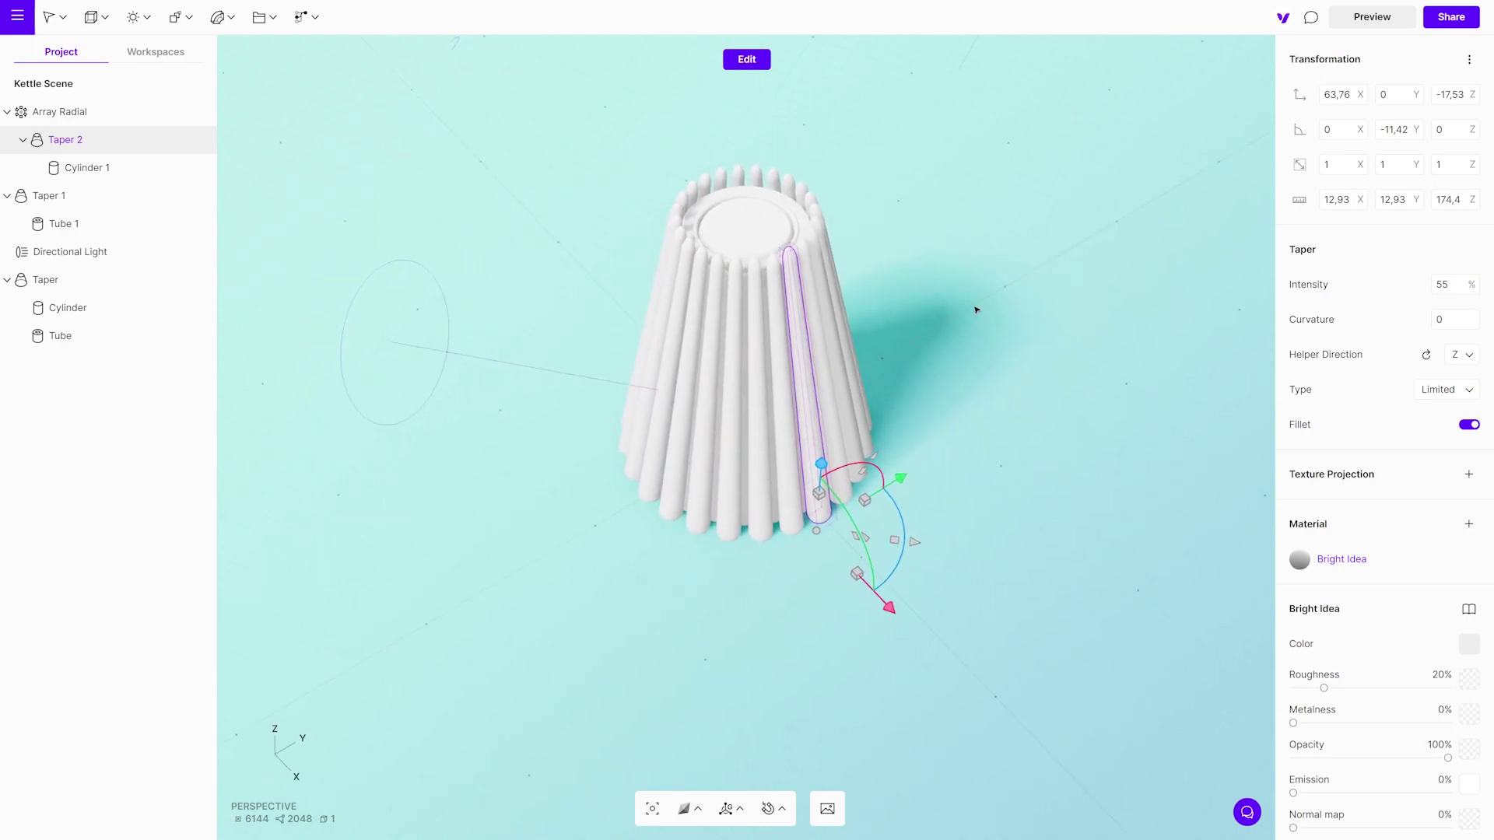
# Combine the radial array and the outer tapered tube in a subtracting Boolean to cut flutes into the kettle body
pyautogui.click(109, 113)
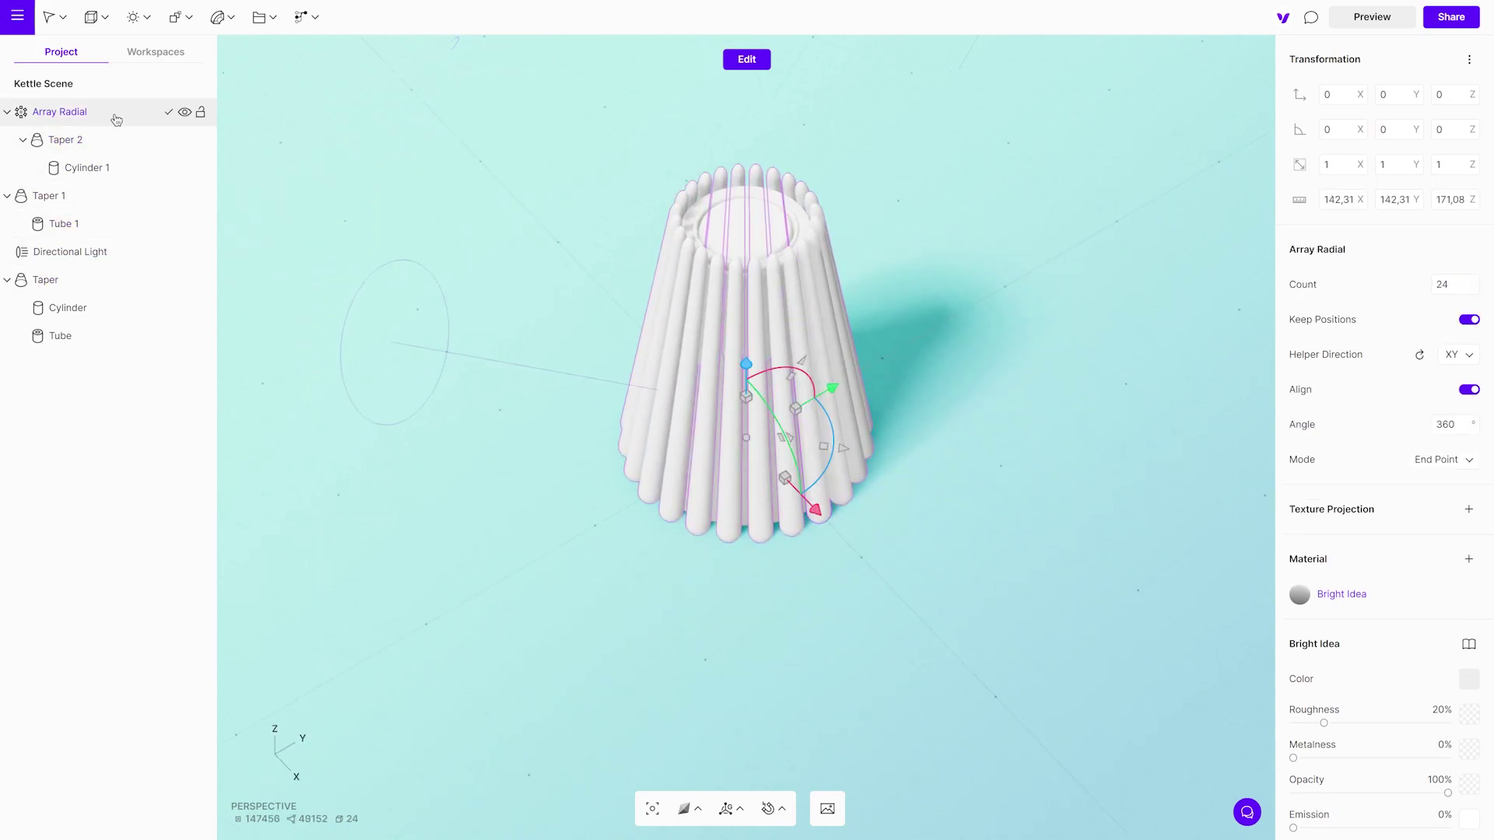
pyautogui.keyDown('shift'); pyautogui.click(782, 199); pyautogui.keyUp('shift')
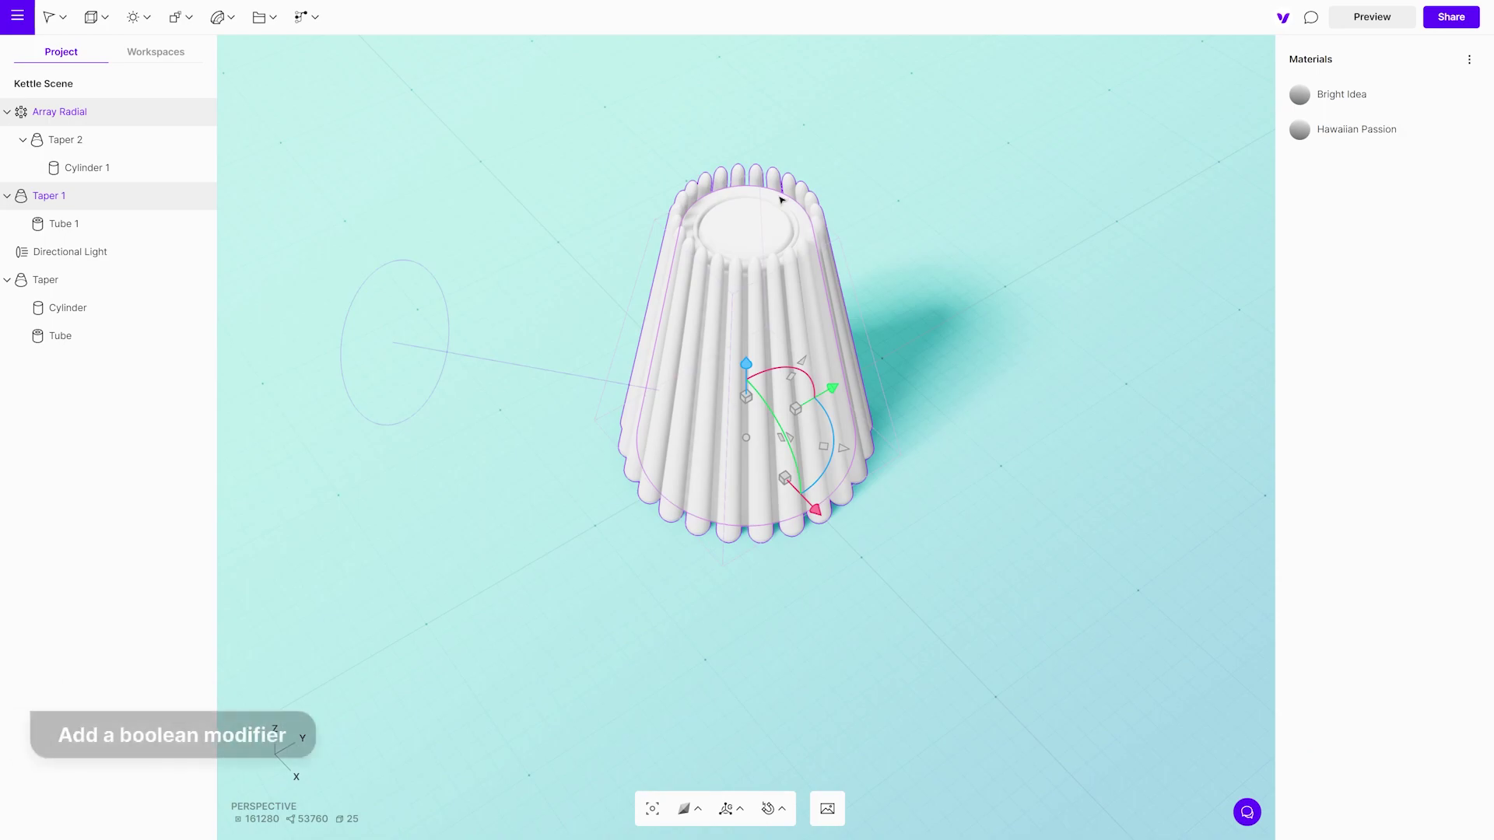
pyautogui.click(189, 21)
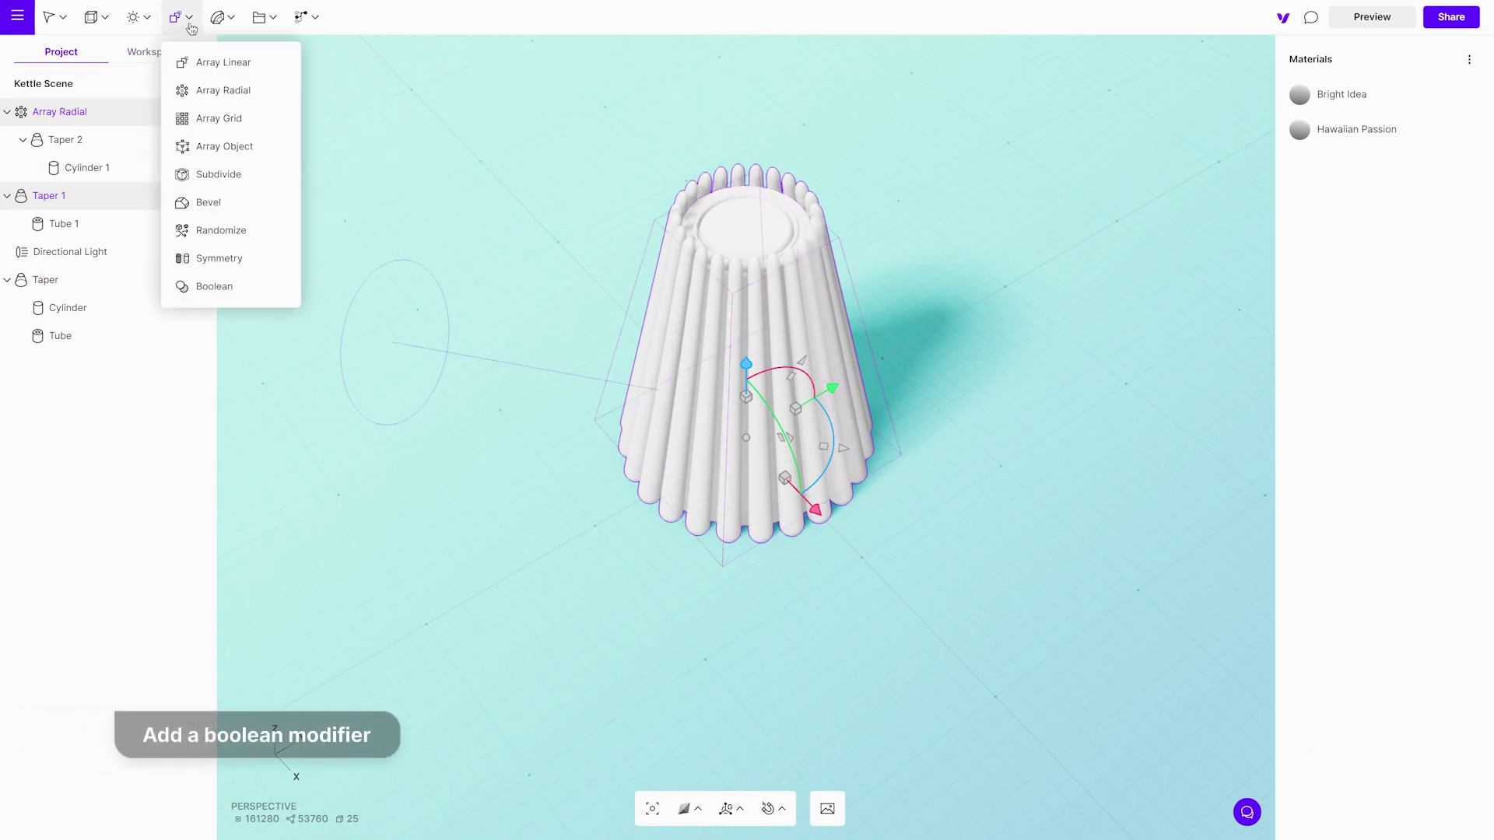
pyautogui.click(220, 287)
pyautogui.moveTo(498, 466); pyautogui.dragTo(597, 419)
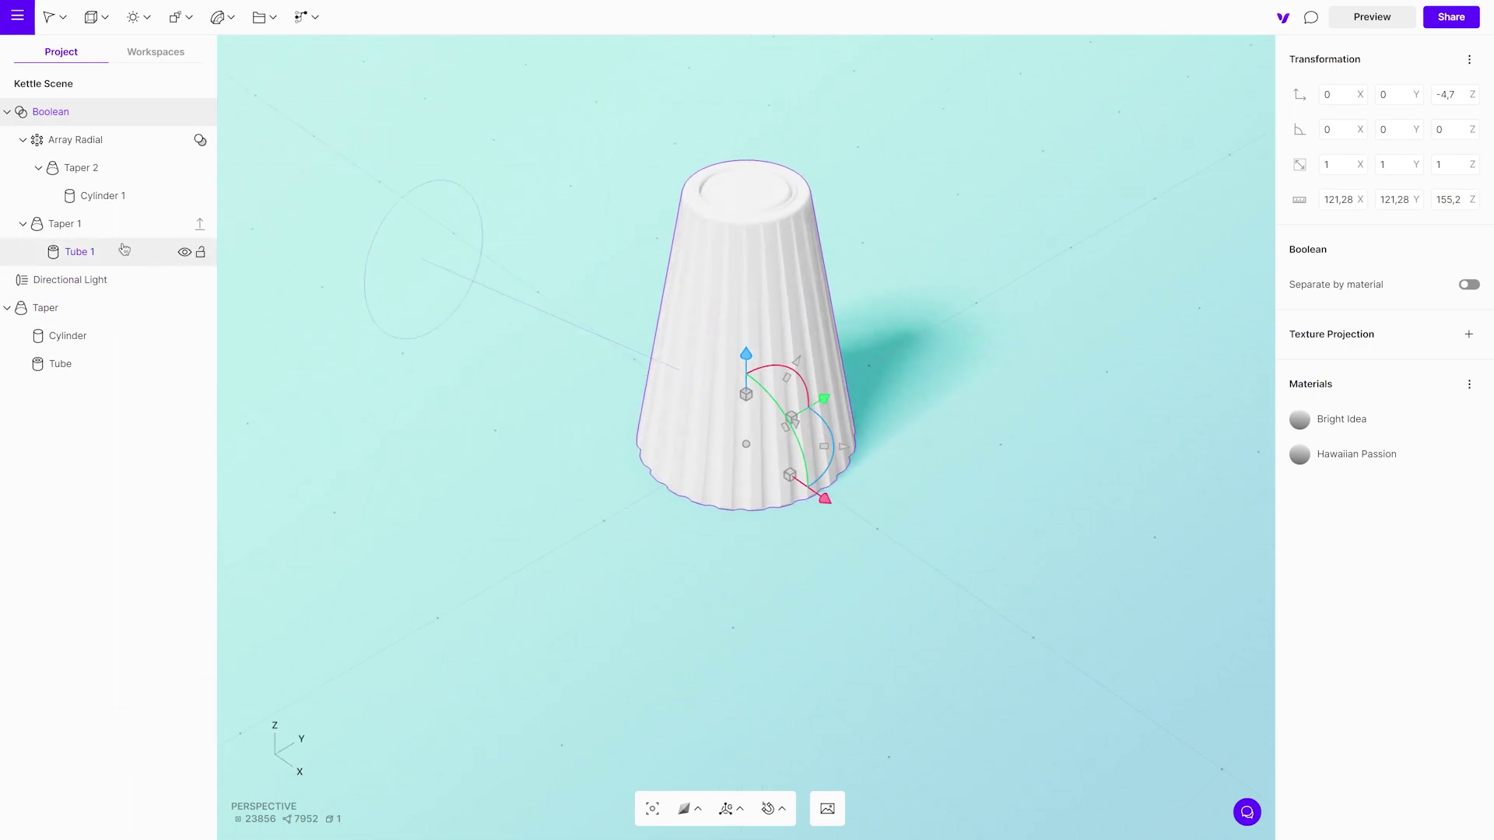
# Tilt the arrayed cylinder to about -11.8° around Y, widen it to about 16.4 in diameter, and preview the fluted body
pyautogui.click(110, 195)
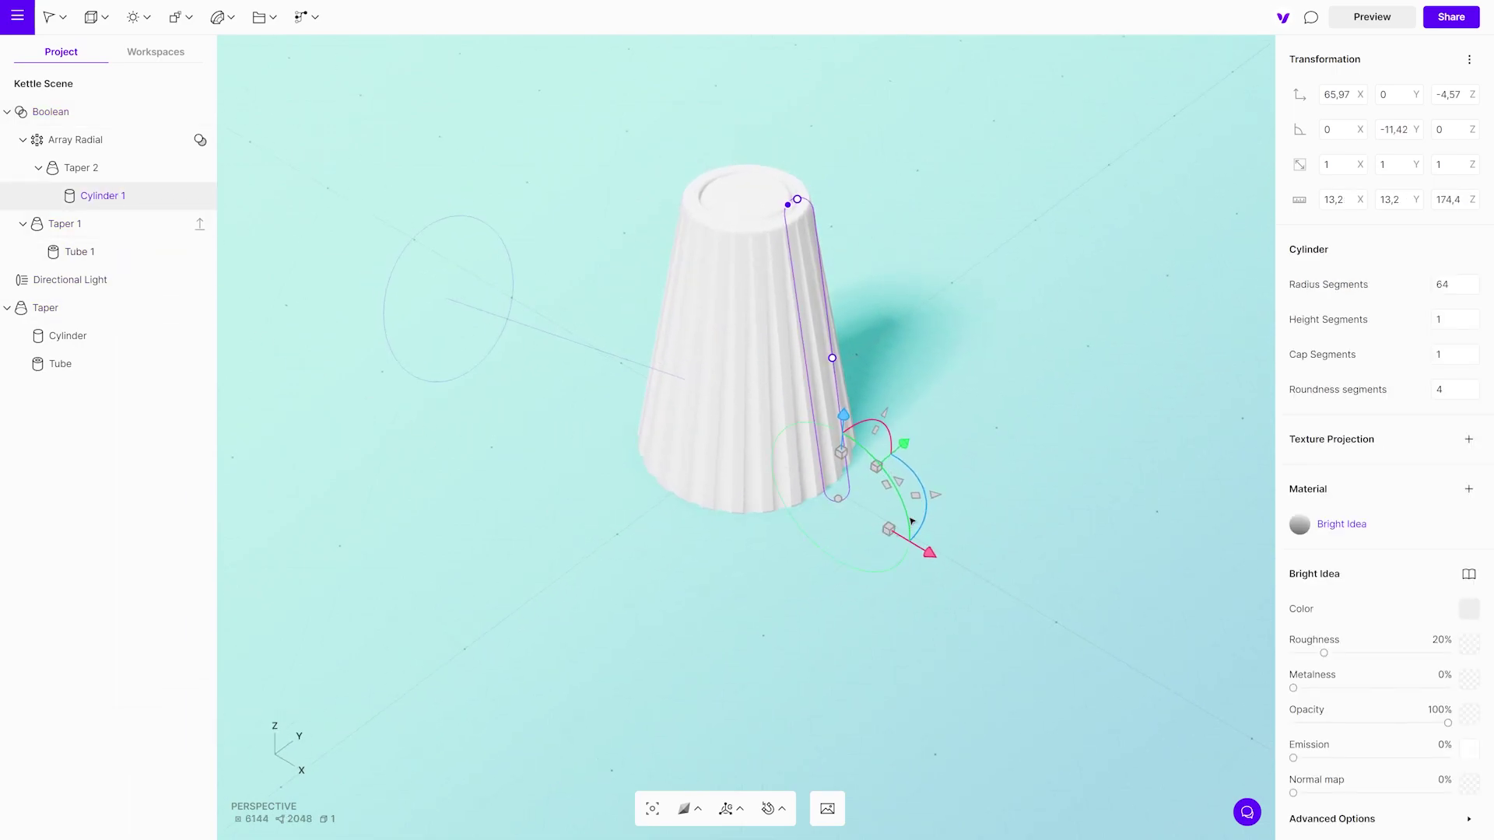
pyautogui.moveTo(911, 519); pyautogui.dragTo(914, 521)
pyautogui.moveTo(833, 359); pyautogui.dragTo(836, 360)
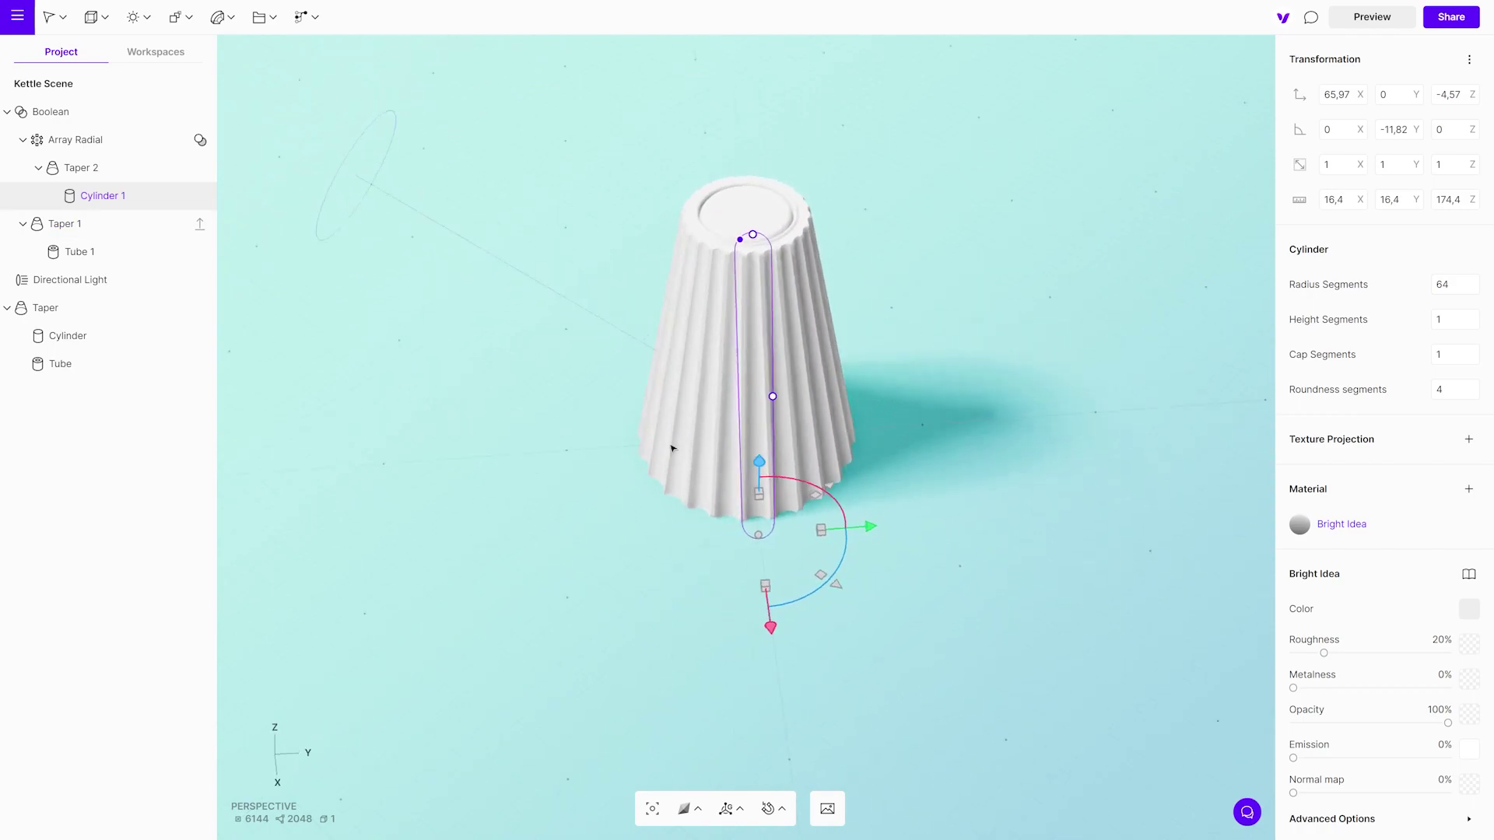
pyautogui.click(1073, 395)
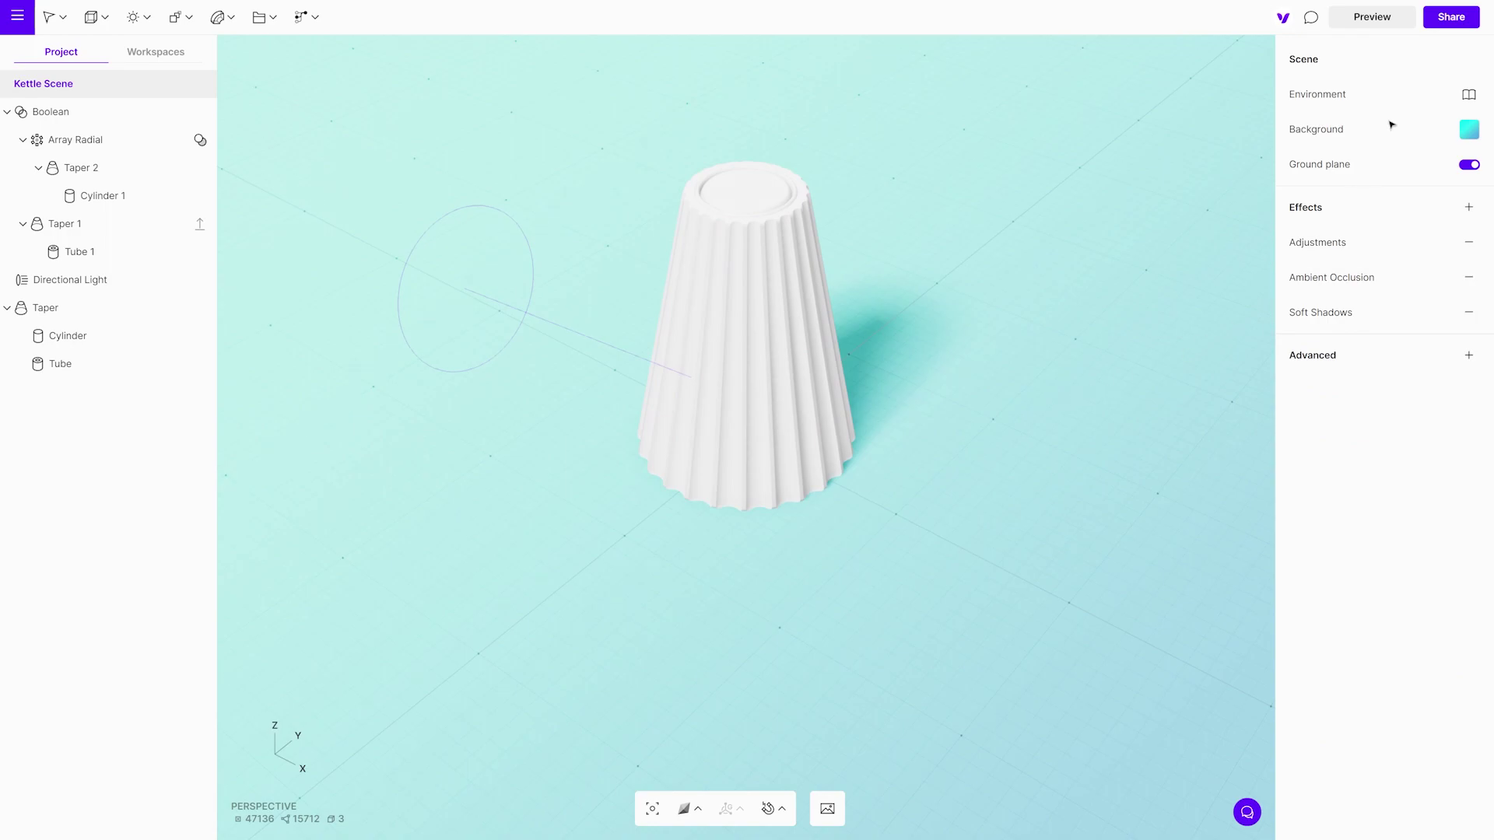
pyautogui.click(1372, 17)
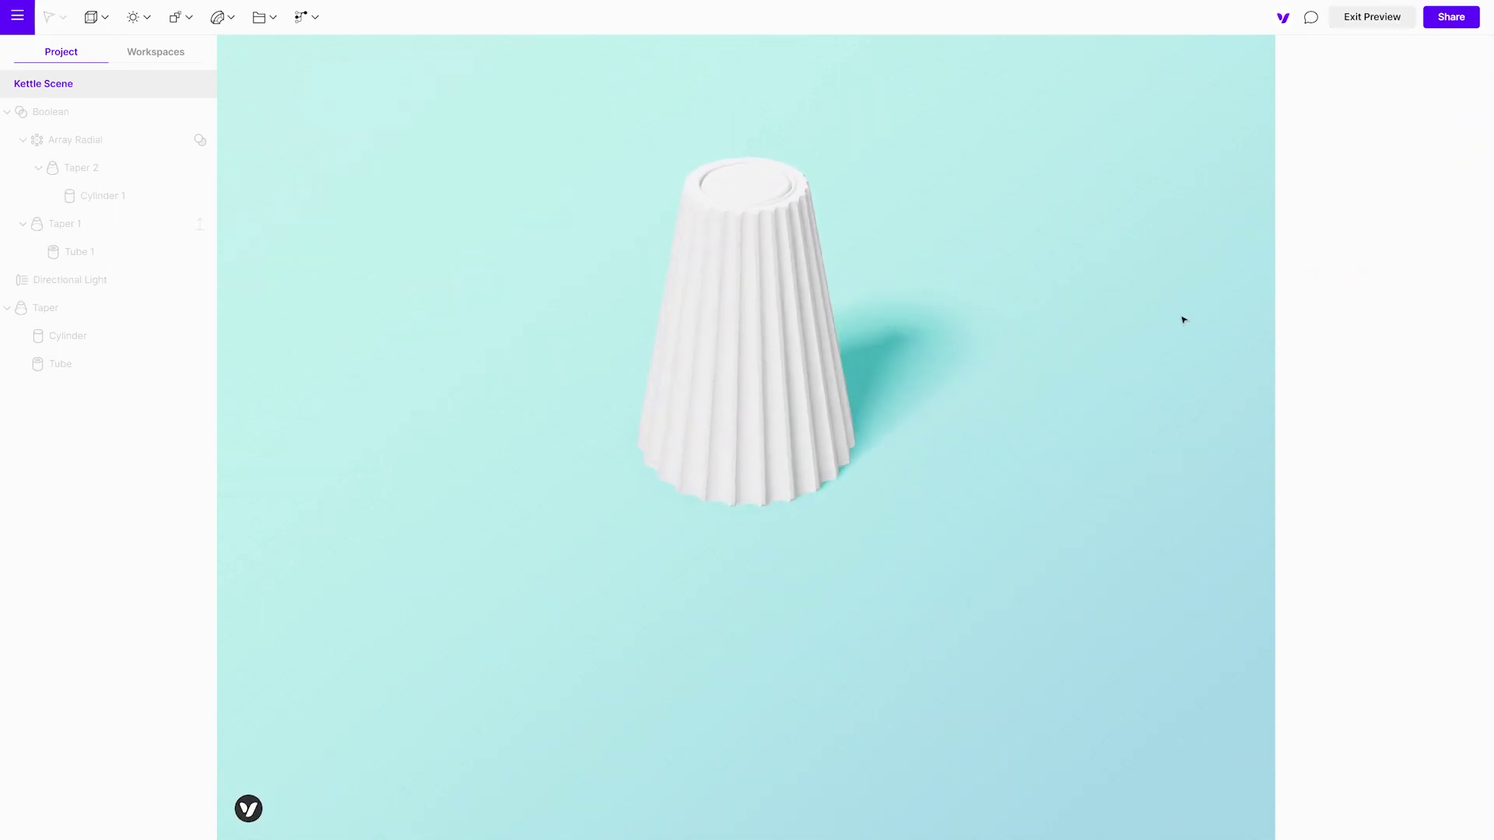
pyautogui.click(1378, 18)
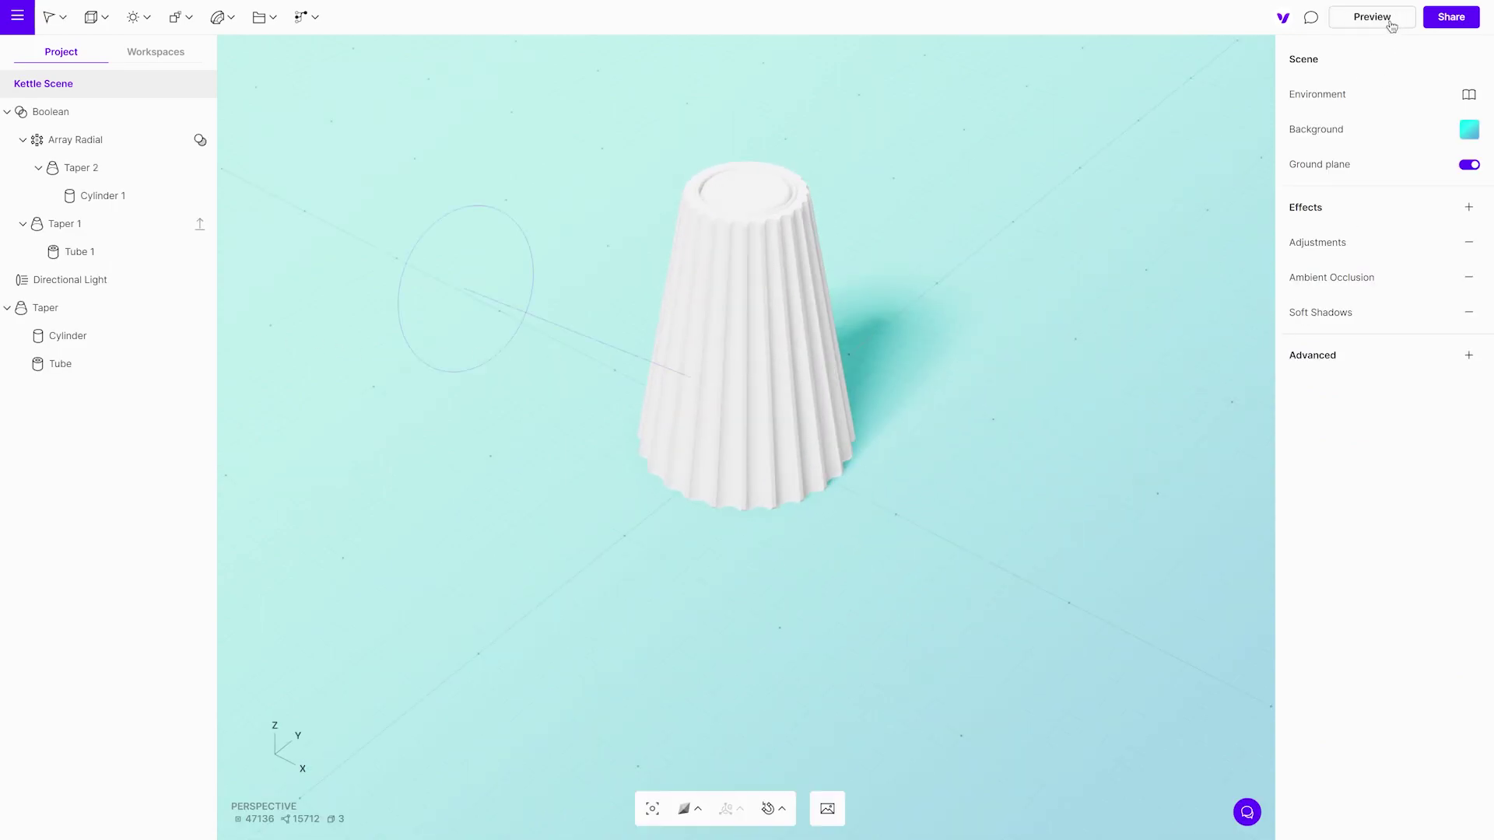
# Set the inner cylinder's material to colour 31B1E8 with 60% roughness and 100% metalness
pyautogui.click(761, 202)
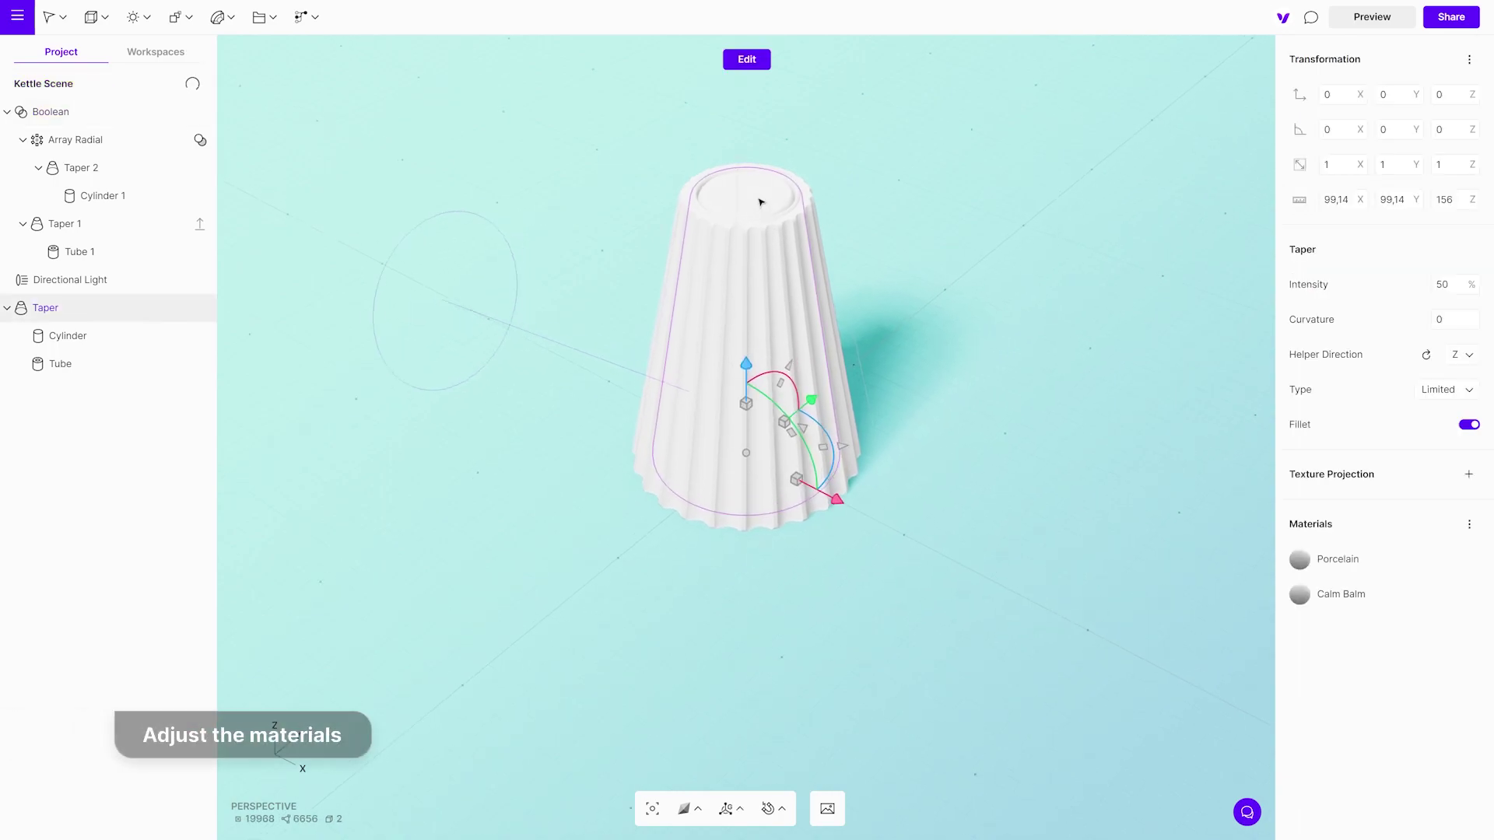
pyautogui.scroll(3, 761, 202)
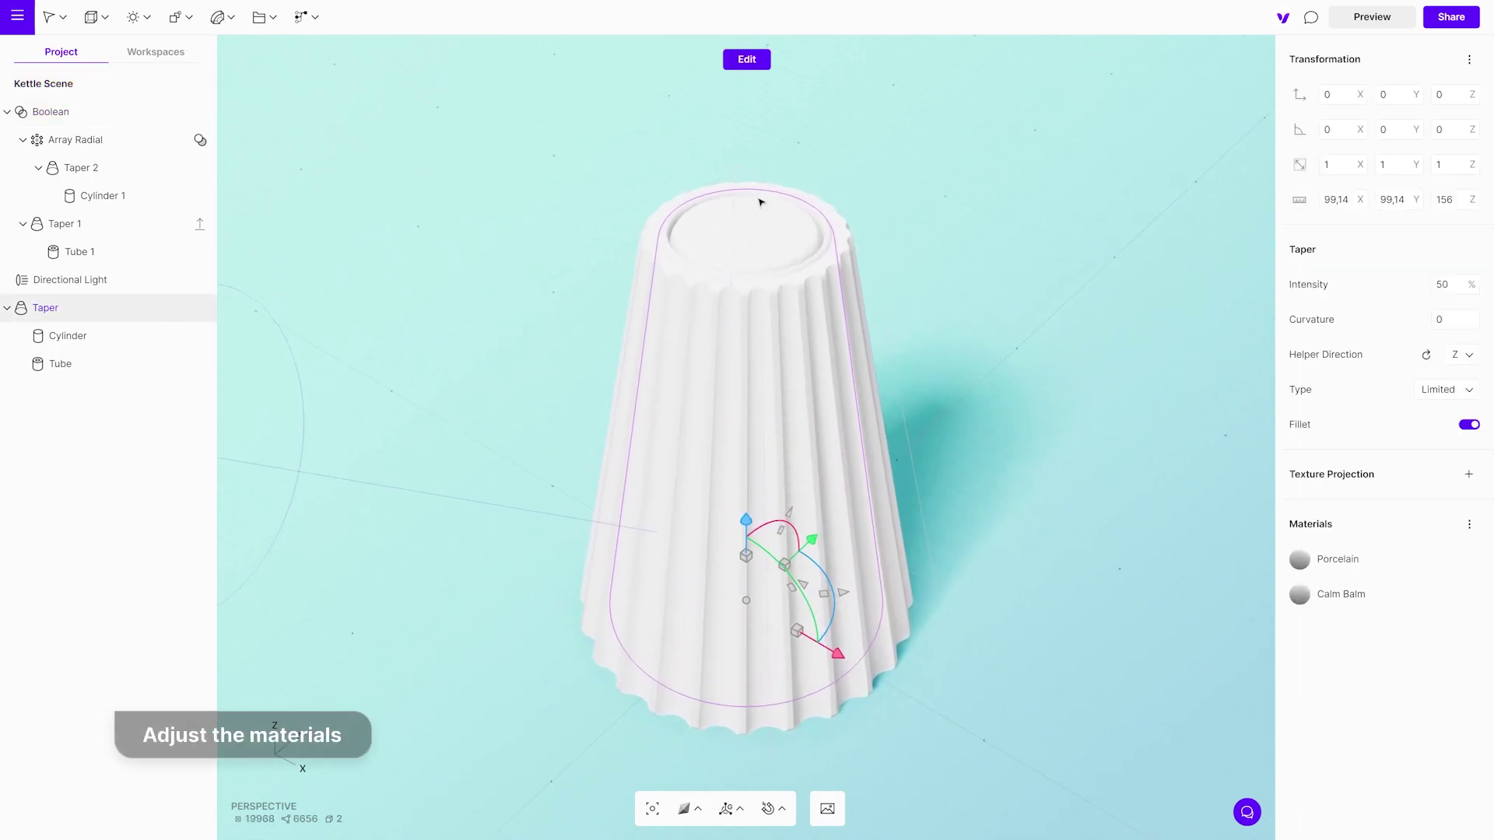
pyautogui.click(143, 343)
pyautogui.keyDown('shift'); pyautogui.click(169, 377); pyautogui.keyUp('shift')
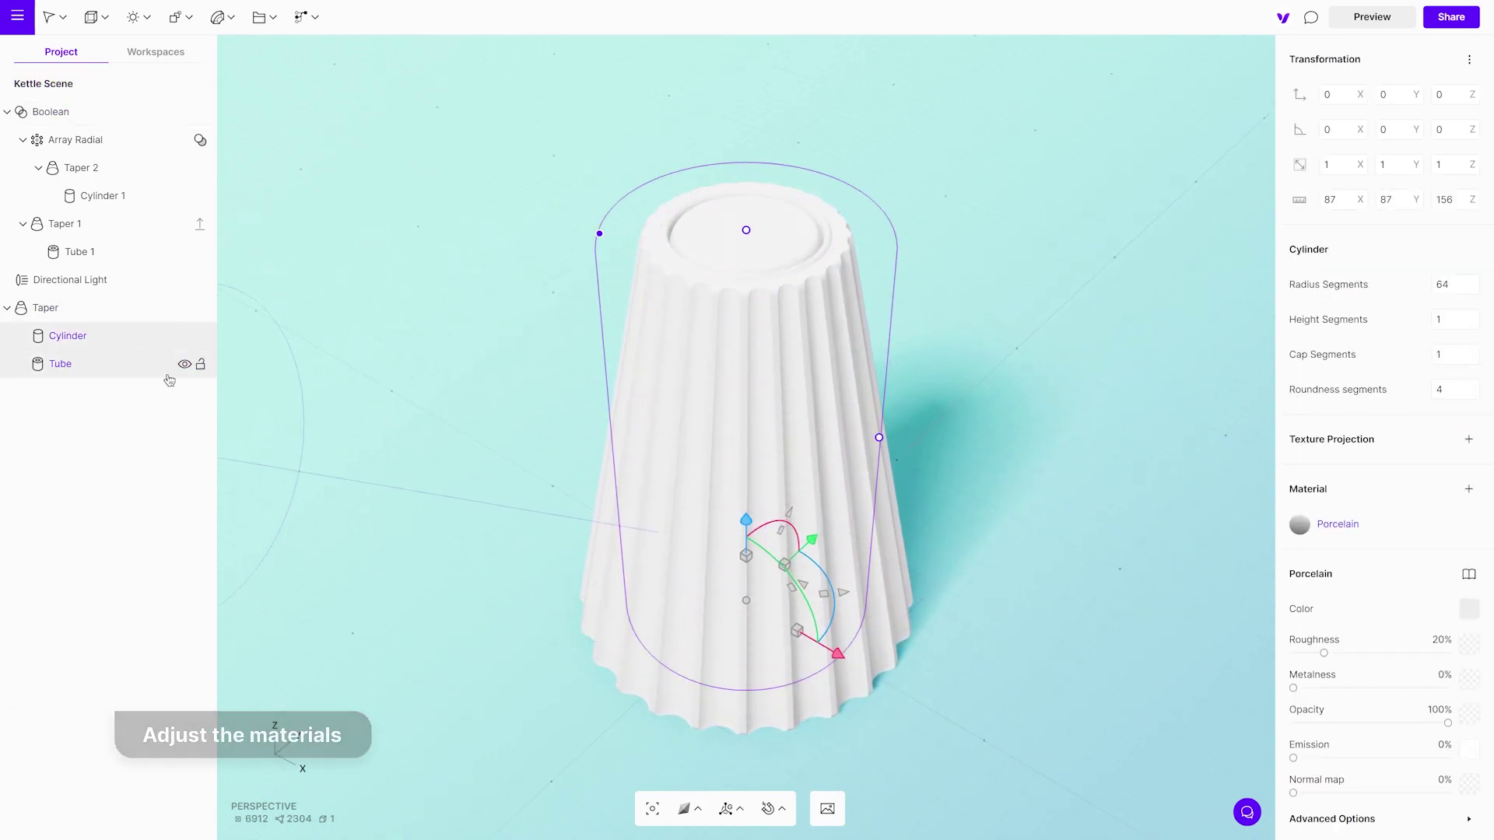
pyautogui.click(1469, 609)
pyautogui.click(1191, 755)
pyautogui.write('31B1E8')
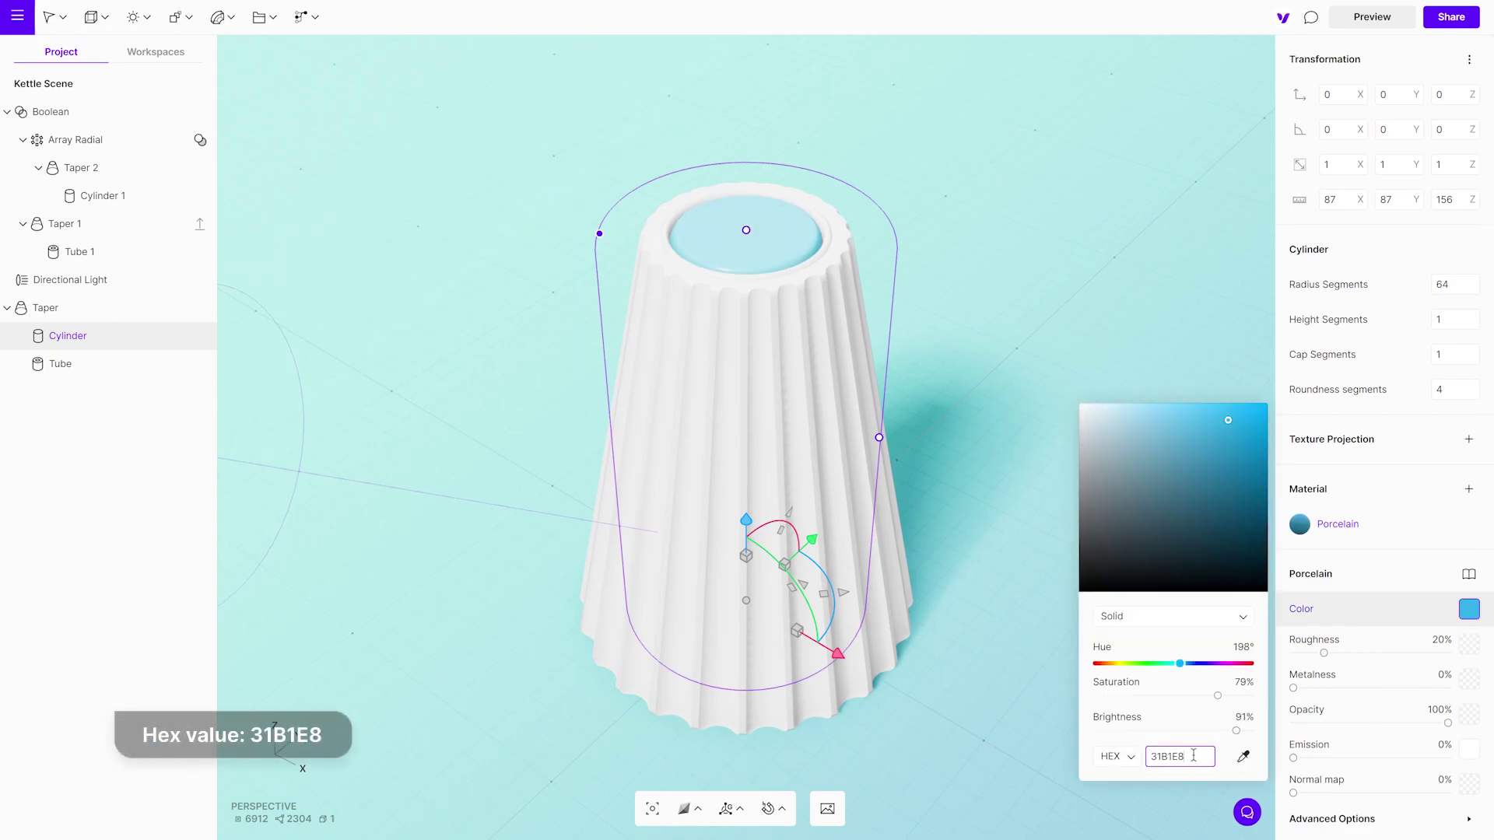
pyautogui.click(1325, 656)
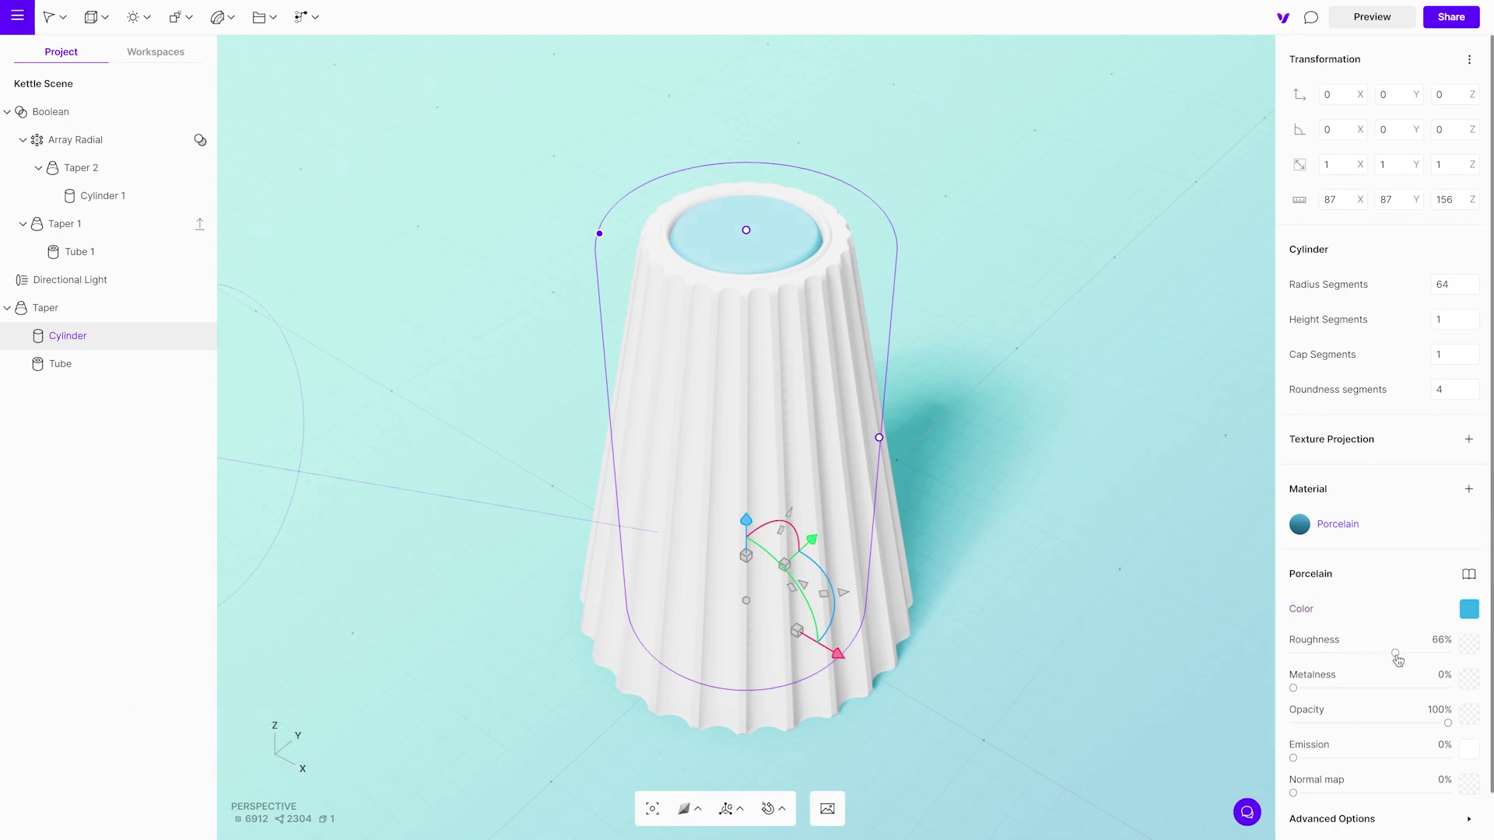
pyautogui.moveTo(1296, 690); pyautogui.dragTo(1471, 694)
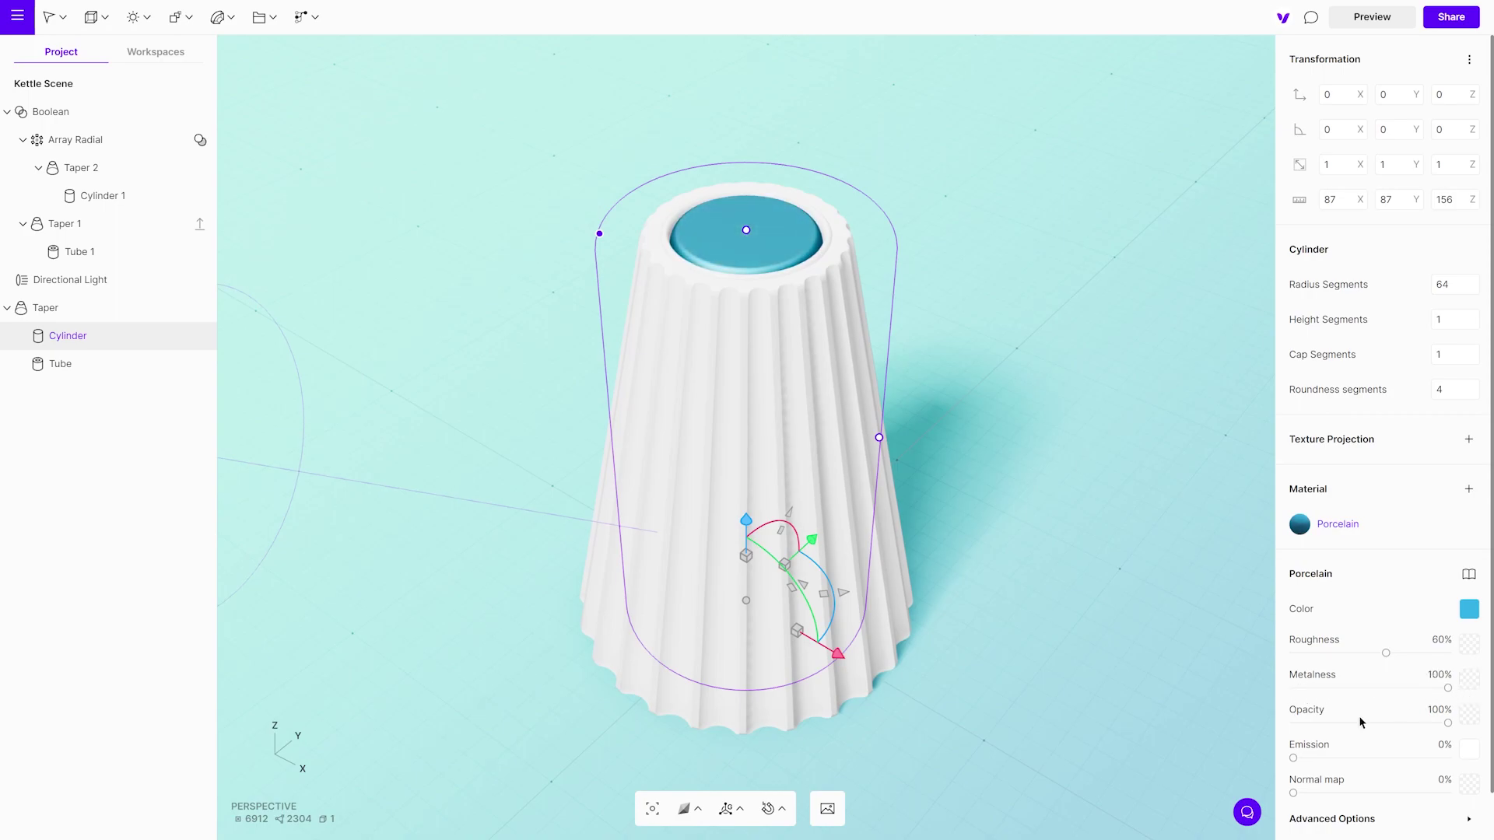
# Give the fluted Boolean body a single new material with the colour 1EB8FA
pyautogui.click(897, 550)
pyautogui.click(1469, 386)
pyautogui.click(1442, 396)
pyautogui.click(1469, 504)
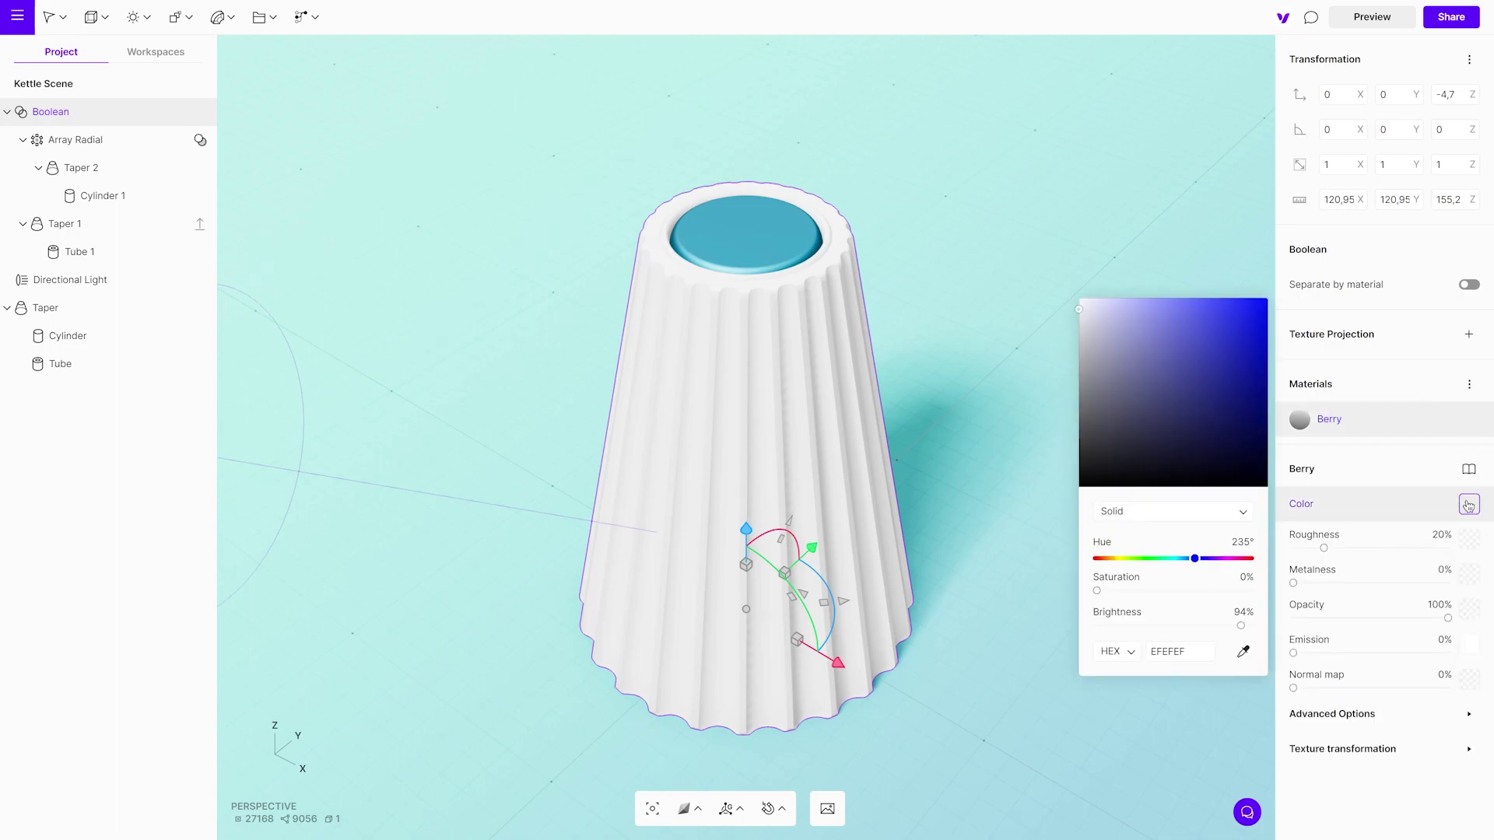
pyautogui.click(1199, 652)
pyautogui.write('1EB8')
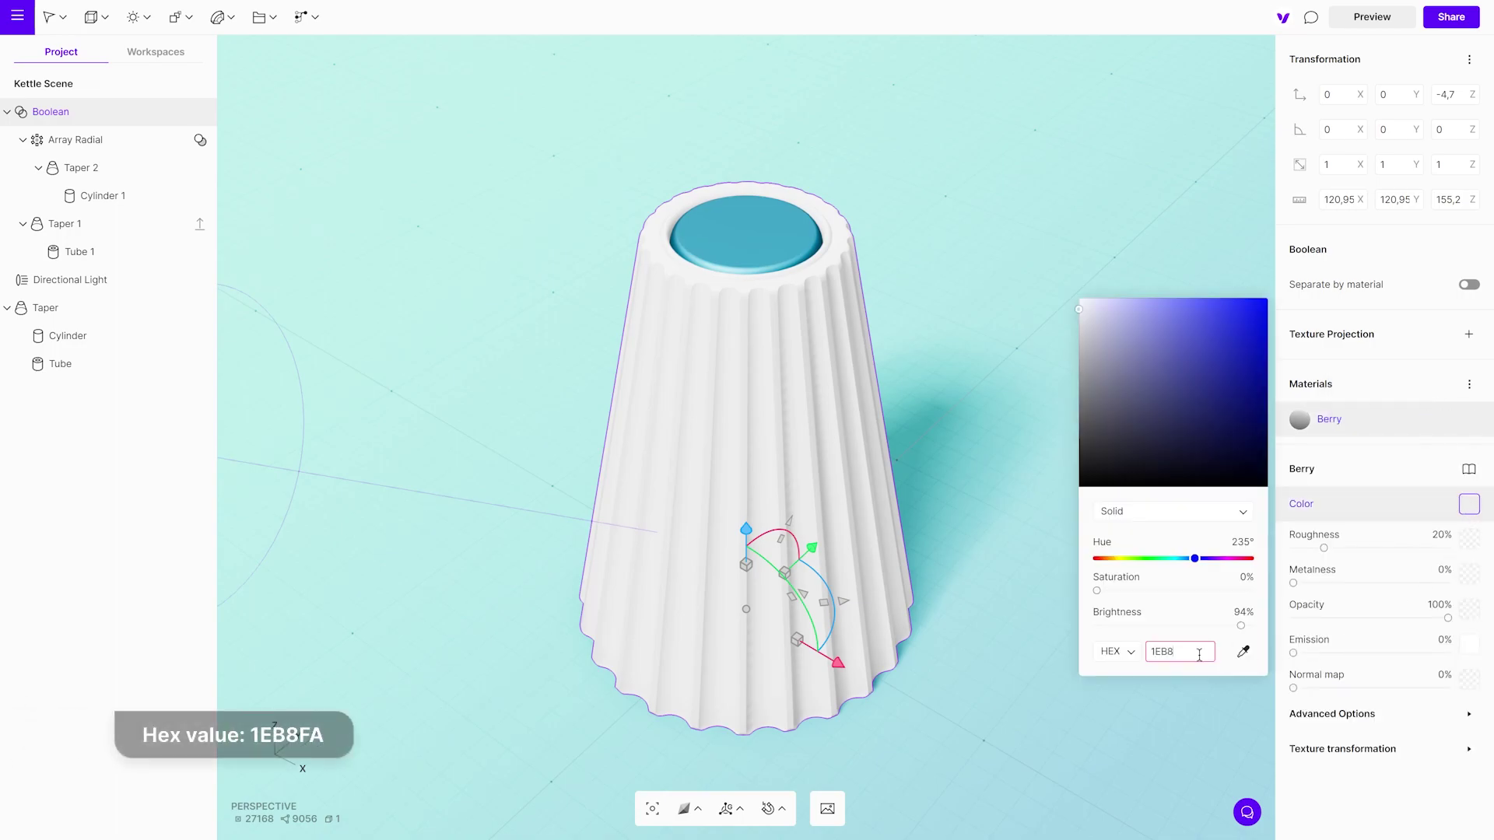
pyautogui.write('FA')
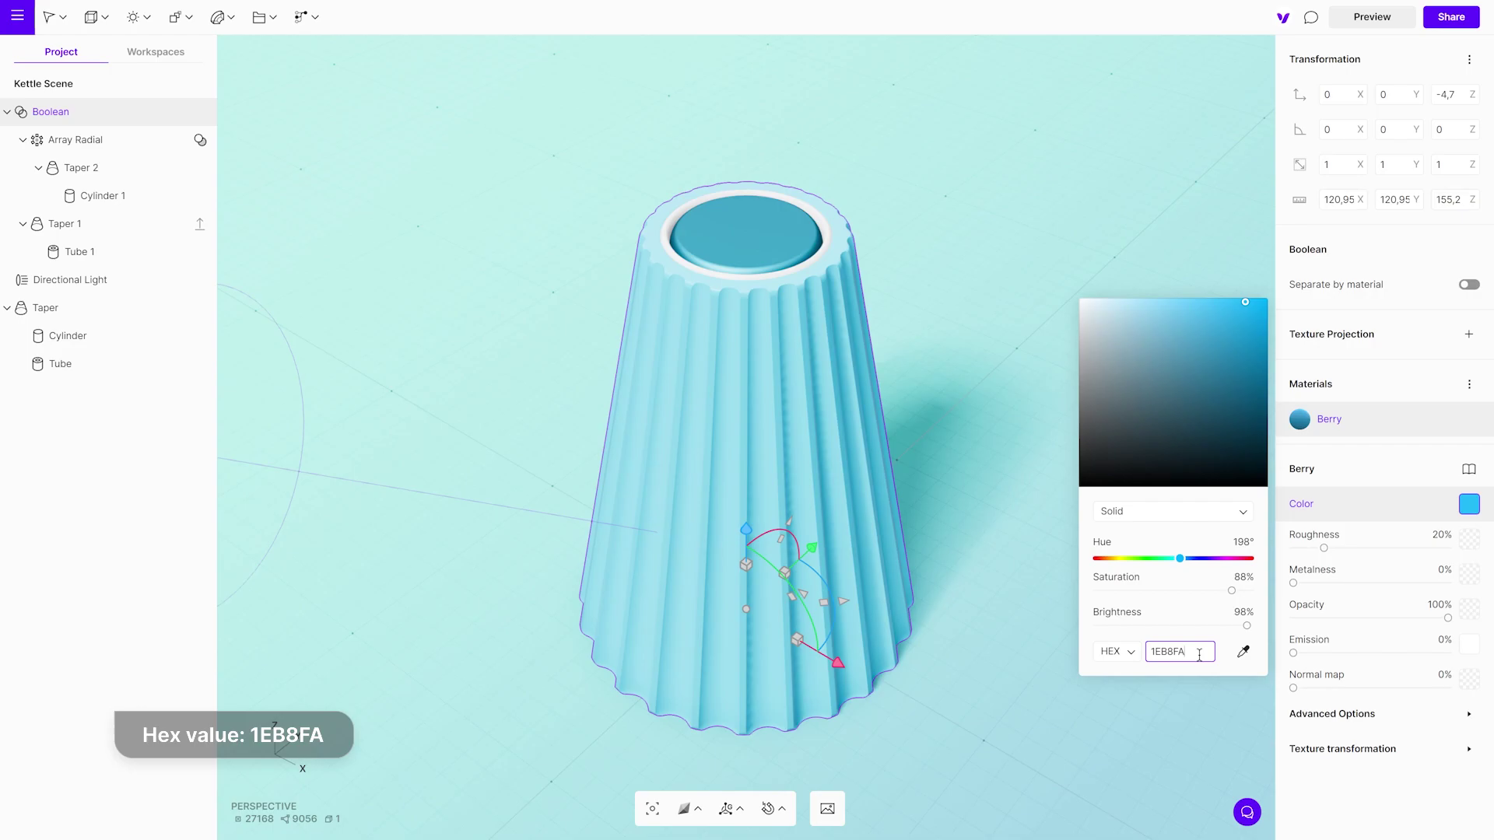
# Set the fluted body's material to 60% roughness and about 70% metalness
pyautogui.click(1324, 550)
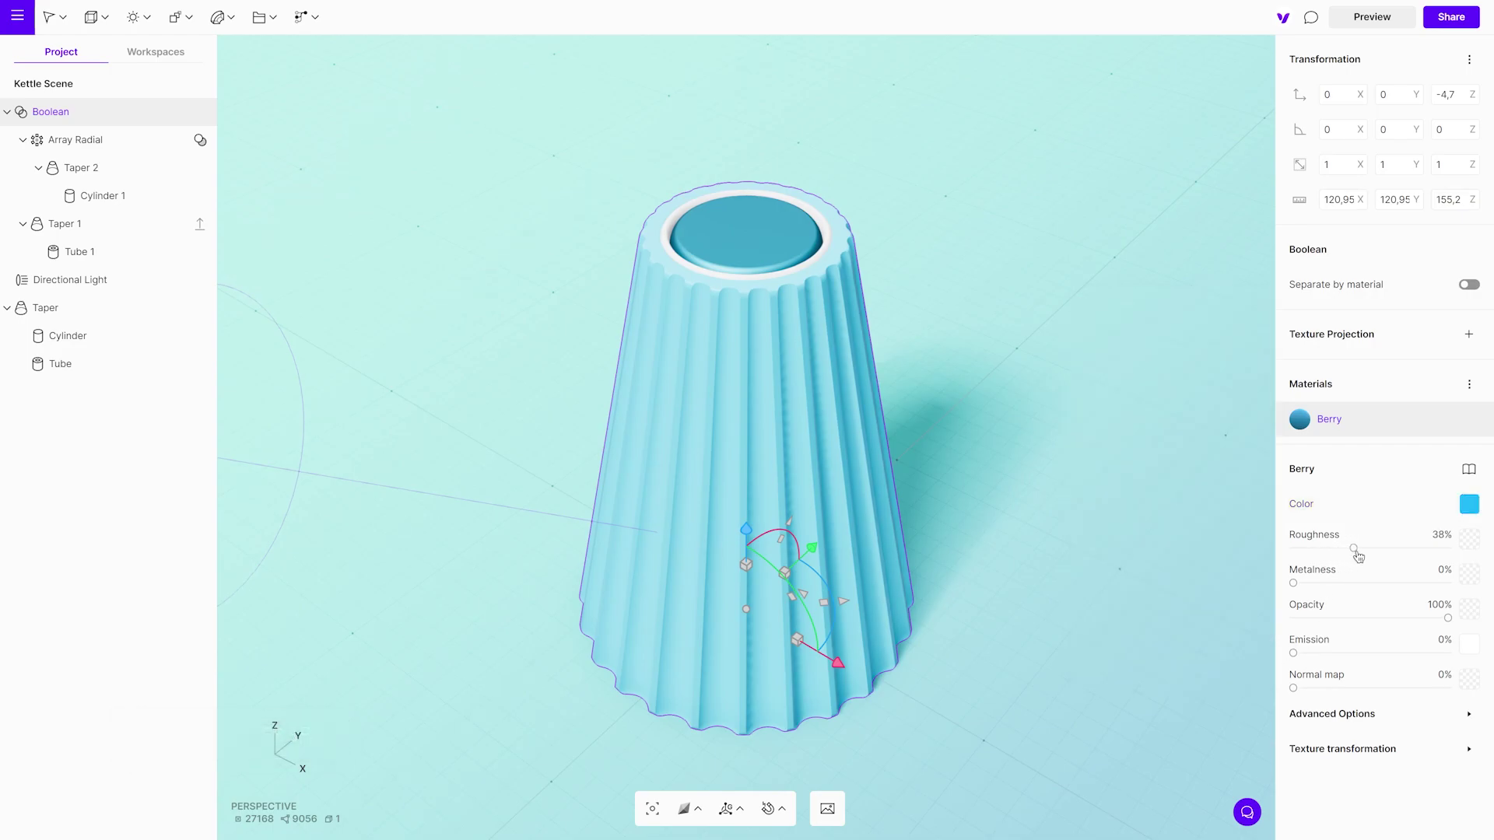
pyautogui.moveTo(1377, 558); pyautogui.dragTo(1390, 560)
pyautogui.moveTo(1298, 585); pyautogui.dragTo(1406, 591)
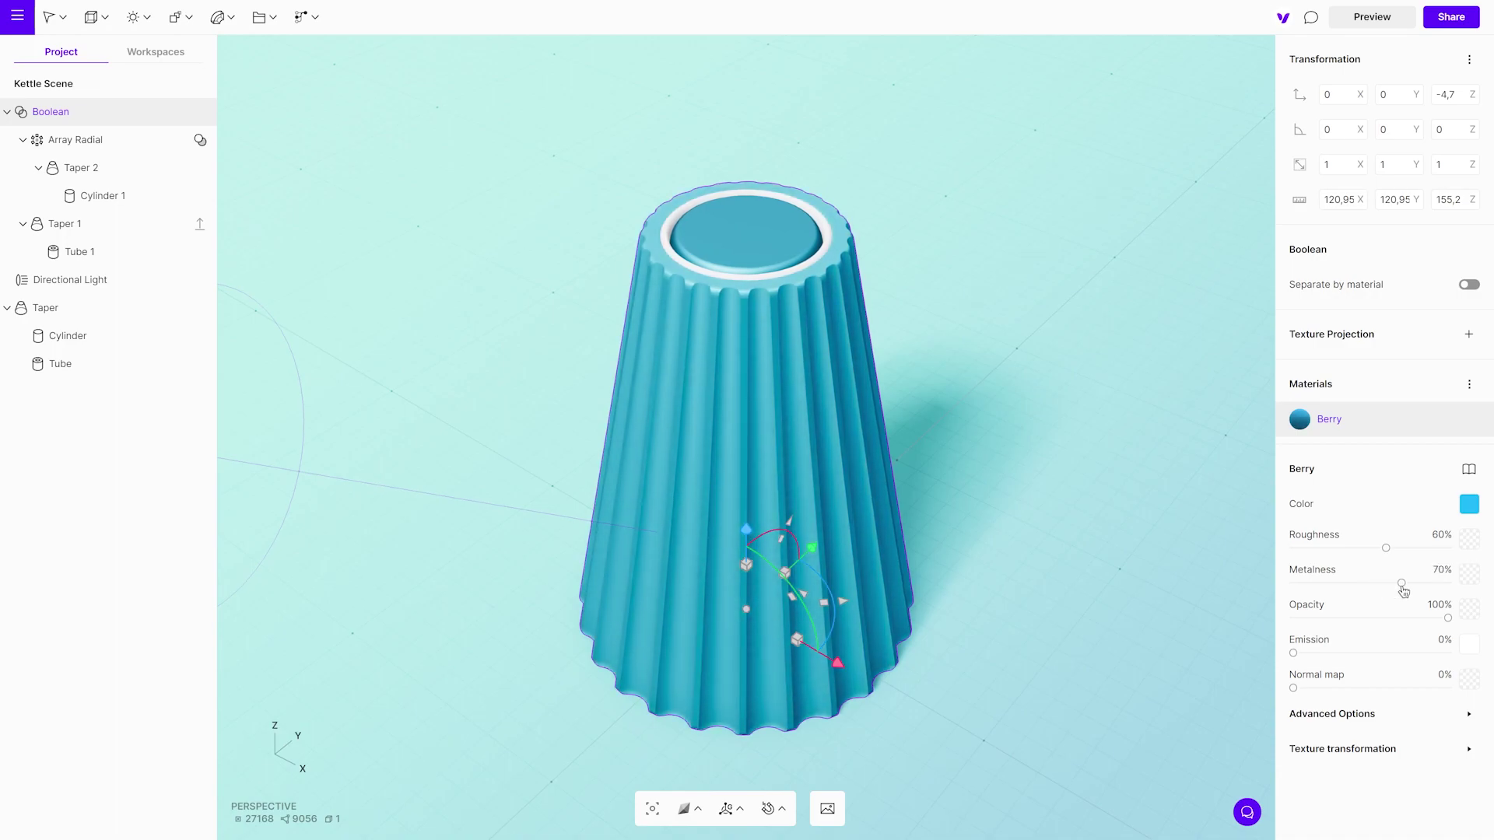
# Copy the blue material settings onto the inner taper's white Calm Balm rim material with the eyedropper
pyautogui.click(731, 278)
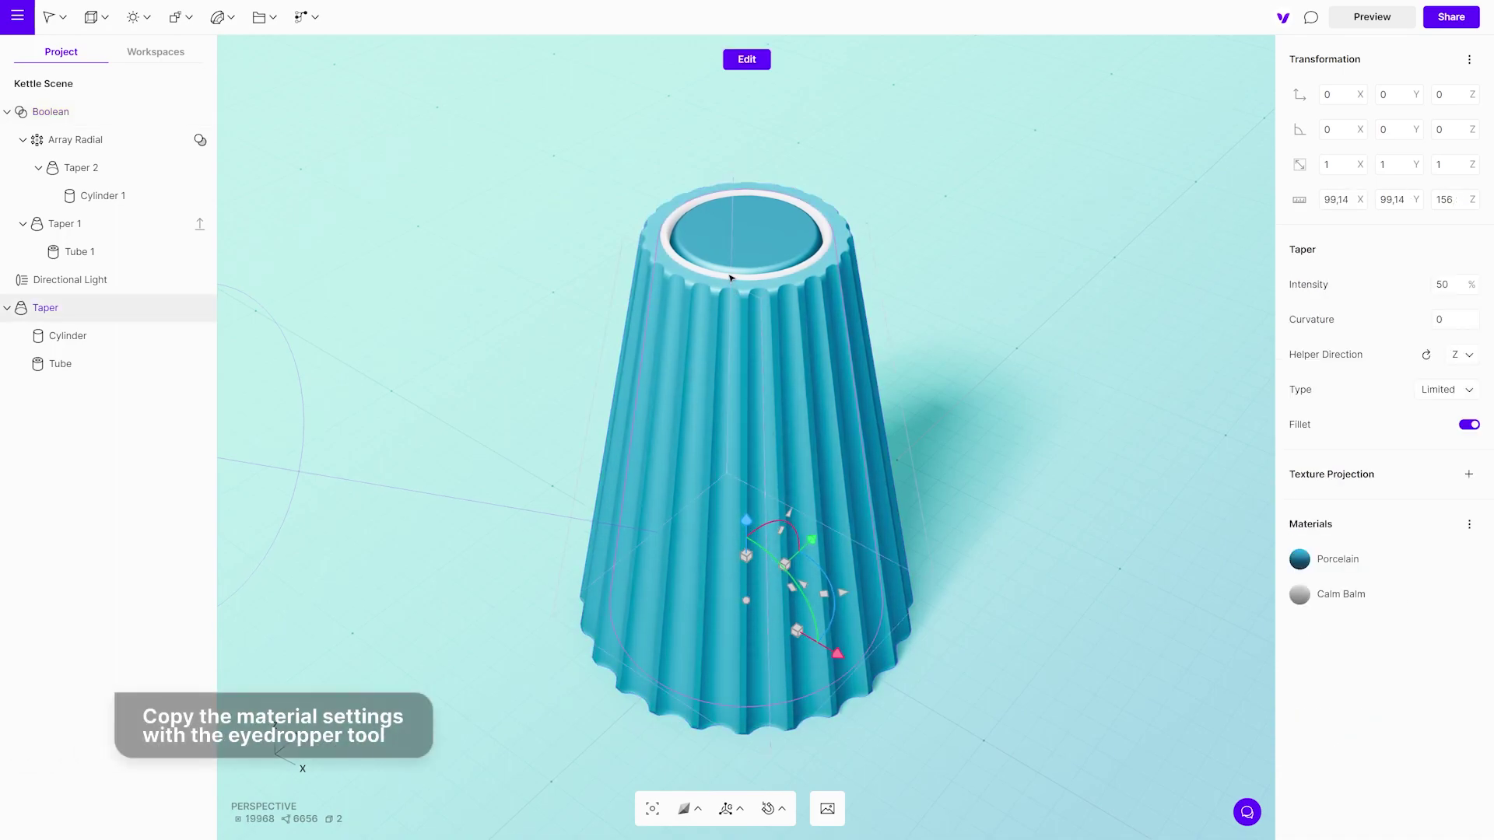
pyautogui.click(1327, 607)
pyautogui.click(1468, 596)
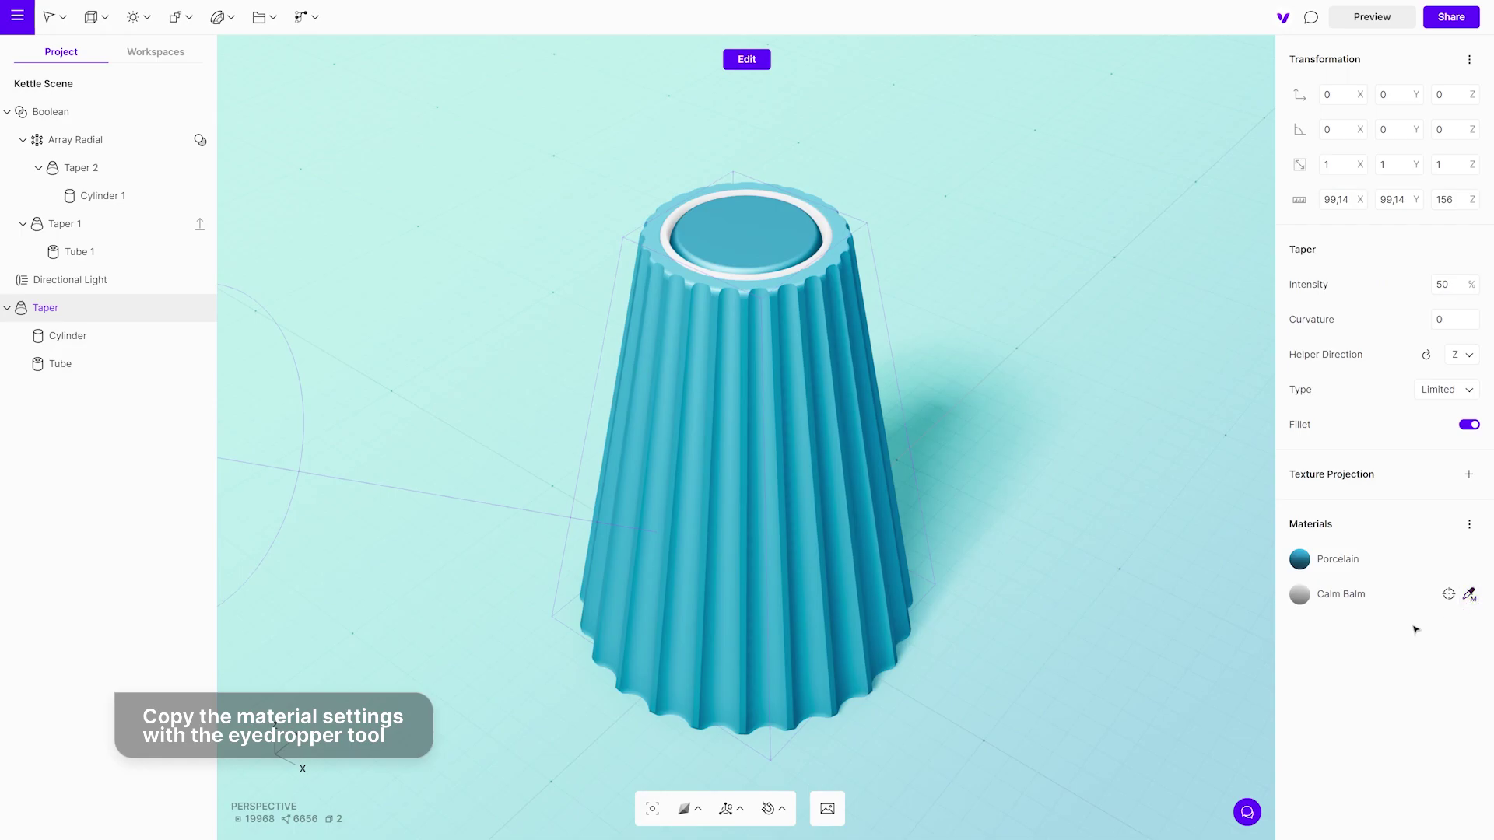
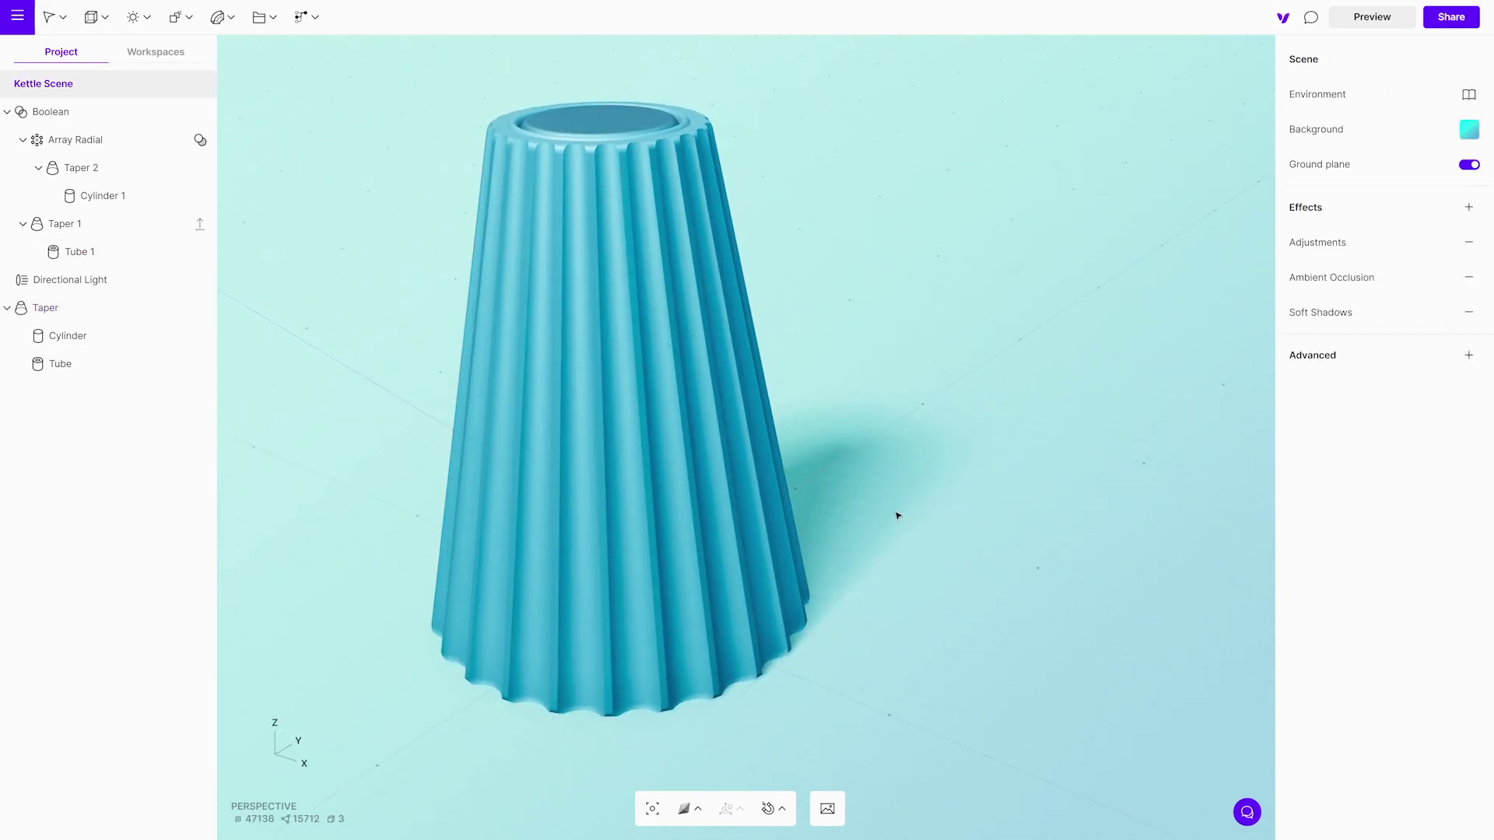
# Add two boxes and move the second one along X to about 87 so it extends beyond the first
pyautogui.click(91, 16)
pyautogui.click(117, 62)
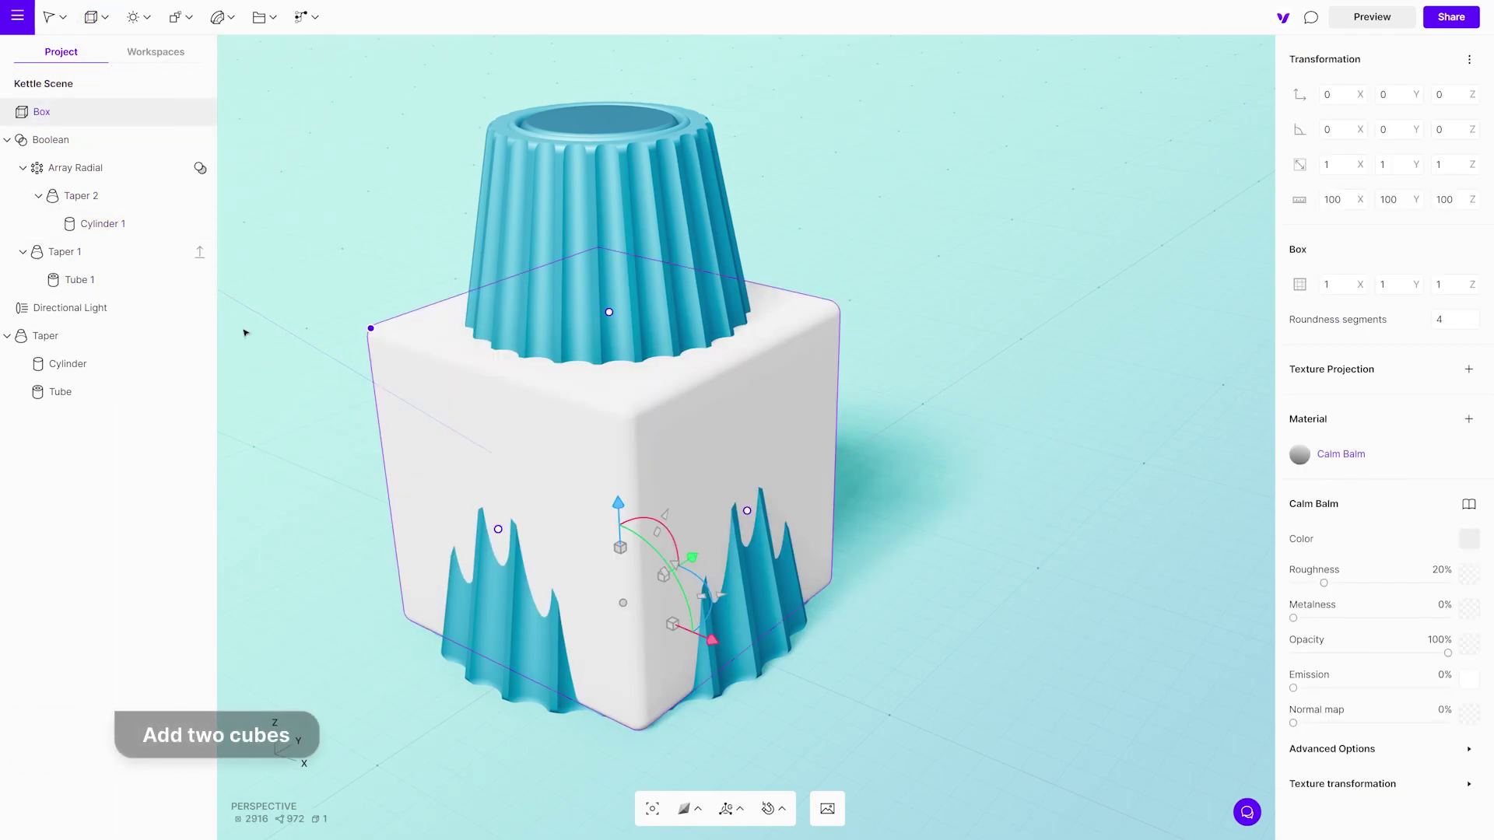
pyautogui.click(91, 16)
pyautogui.click(109, 64)
pyautogui.moveTo(709, 649); pyautogui.dragTo(951, 739)
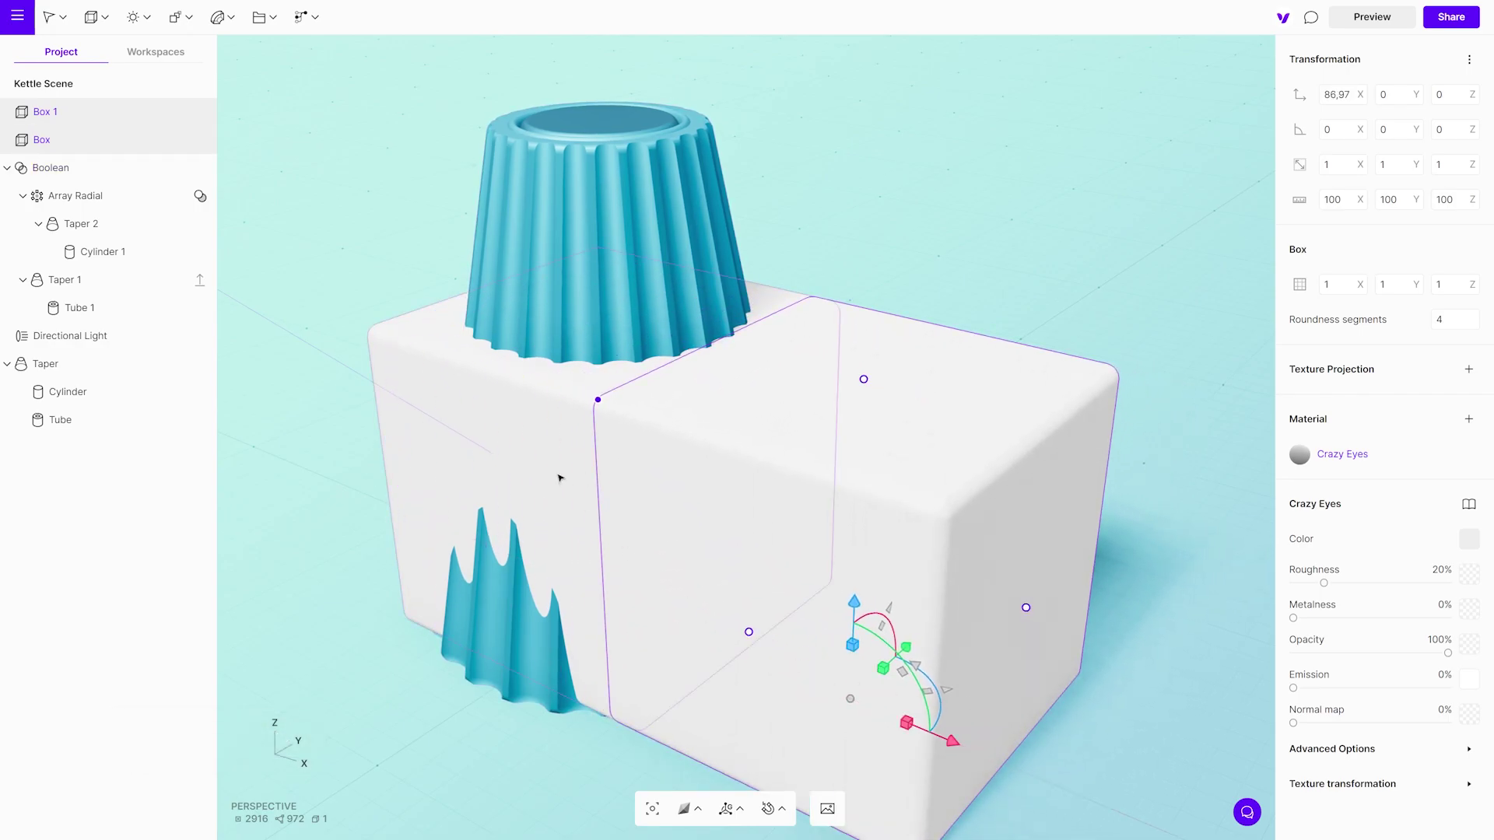
# Scale both boxes down together to about 0.1, then move them outward along X and up beside the fluted body
pyautogui.keyDown('shift'); pyautogui.click(560, 478); pyautogui.keyUp('shift')
pyautogui.keyDown('shift'); pyautogui.moveTo(730, 598); pyautogui.dragTo(744, 645); pyautogui.keyUp('shift')
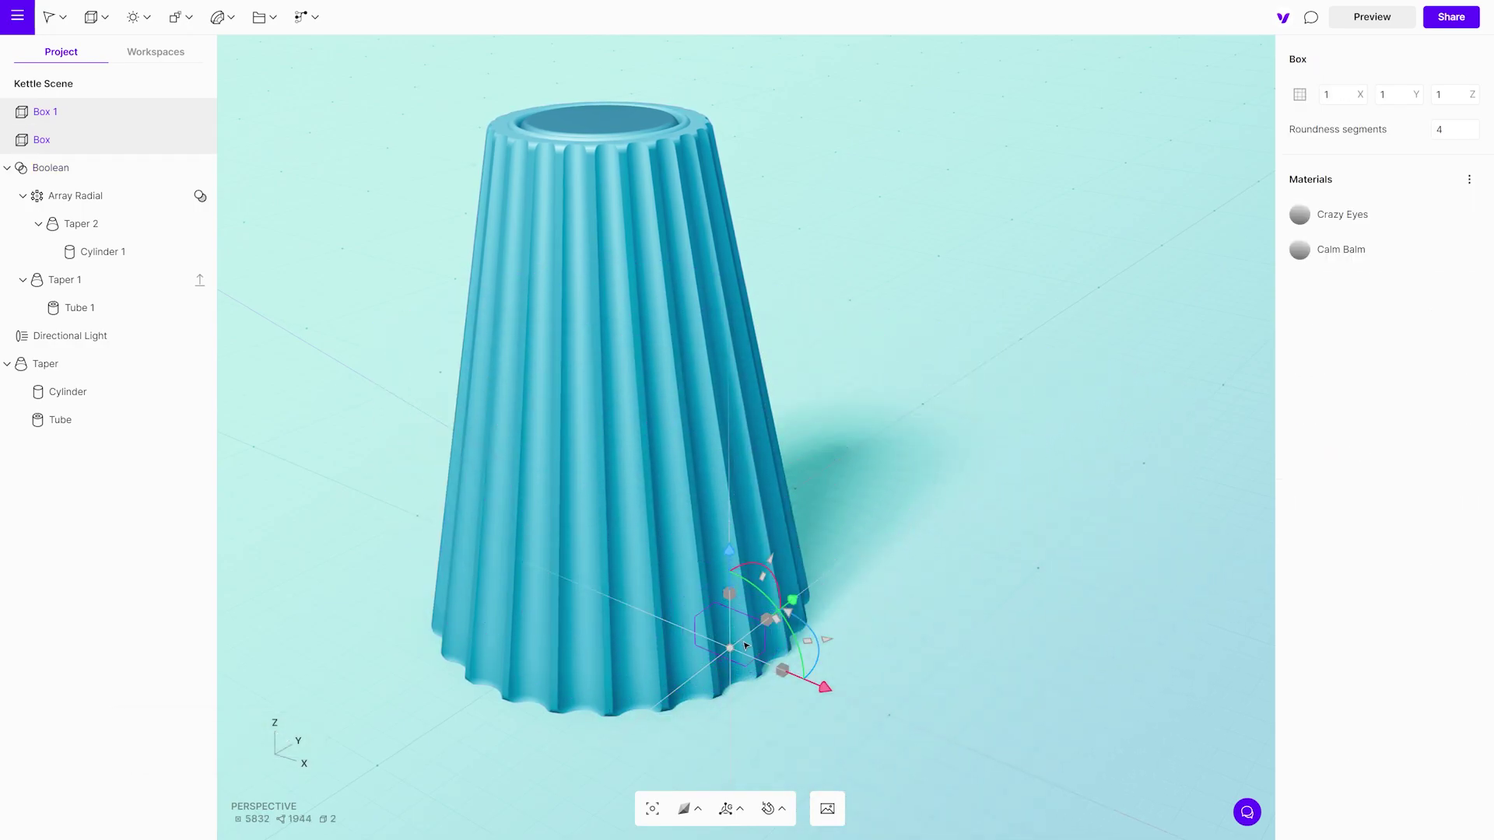
pyautogui.moveTo(825, 688); pyautogui.dragTo(901, 721)
pyautogui.moveTo(809, 585); pyautogui.dragTo(825, 533)
pyautogui.press('f')
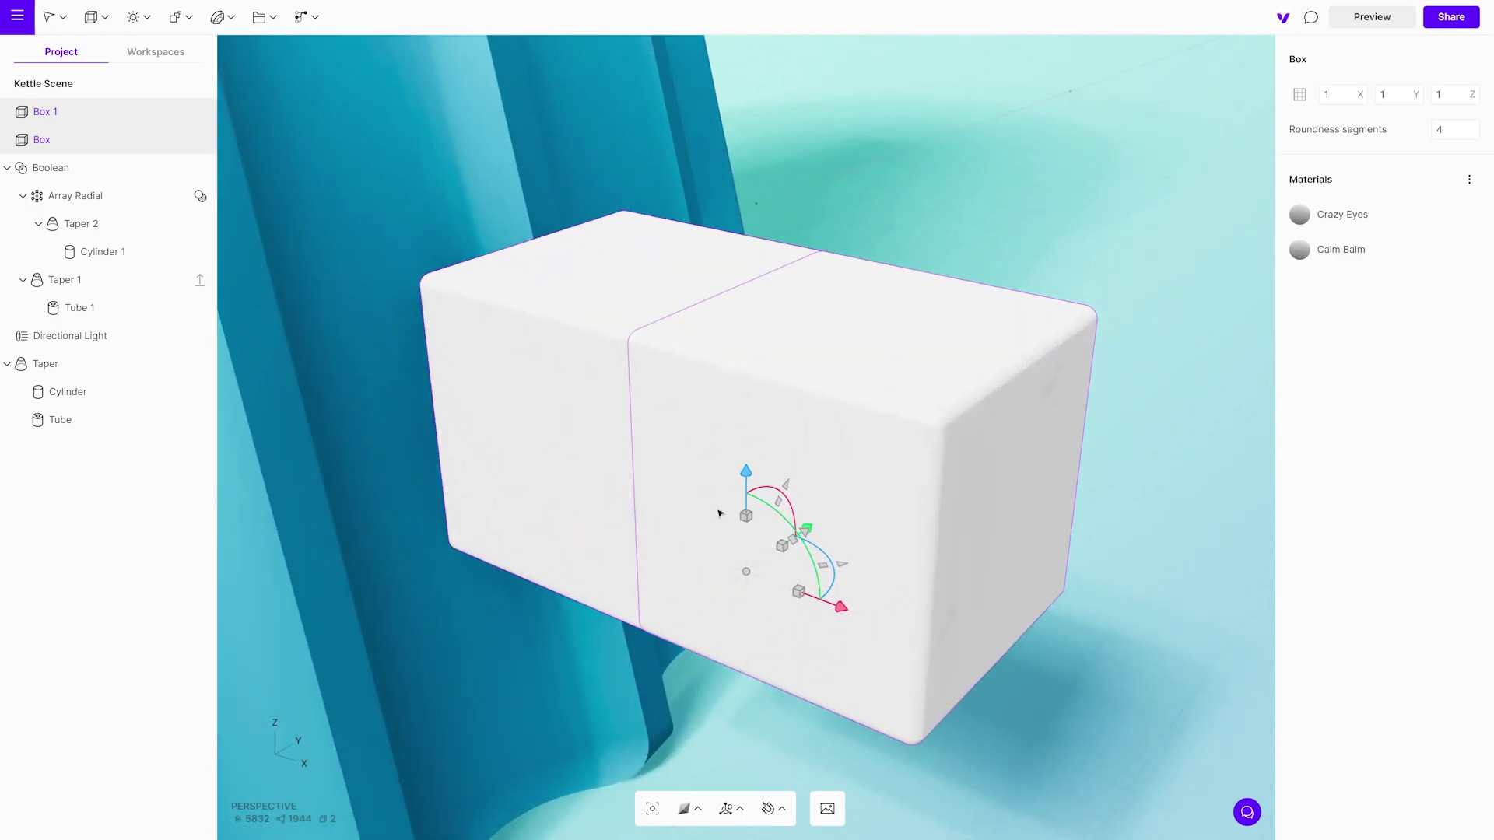
# Thin both boxes together along Y to a scale of about 0.05
pyautogui.click(625, 481)
pyautogui.keyDown('shift'); pyautogui.click(830, 540); pyautogui.keyUp('shift')
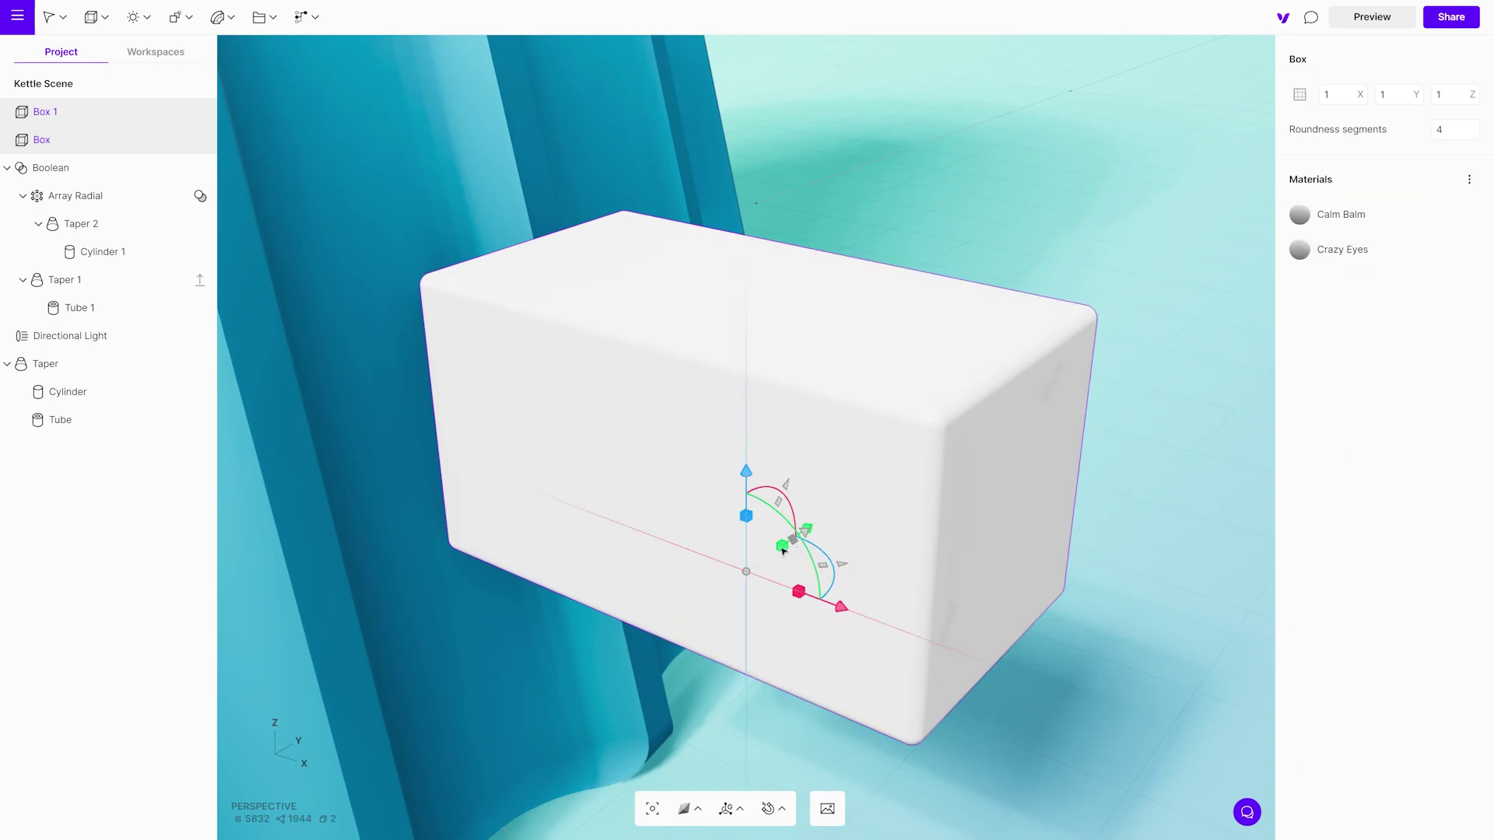
pyautogui.keyDown('shift'); pyautogui.moveTo(783, 549); pyautogui.dragTo(778, 552); pyautogui.keyUp('shift')
pyautogui.moveTo(880, 557); pyautogui.dragTo(820, 566, button='right')
pyautogui.moveTo(820, 566); pyautogui.dragTo(954, 534)
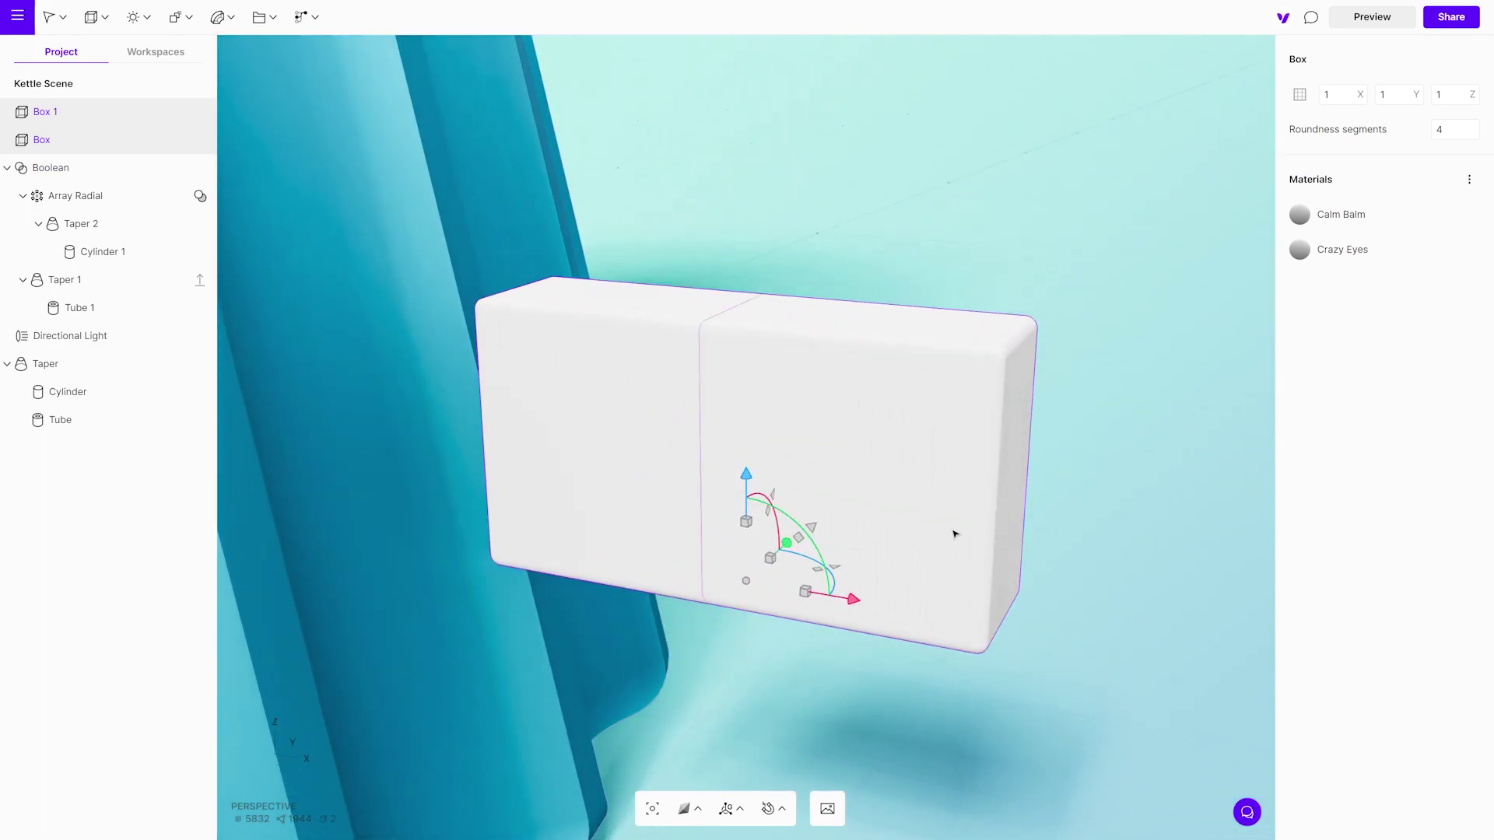
# Reduce the outer box's height to about 4.2 and raise it to about 24.5 in Z, level with the inner box's top
pyautogui.click(954, 534)
pyautogui.moveTo(869, 322); pyautogui.dragTo(850, 753)
pyautogui.moveTo(867, 498); pyautogui.dragTo(867, 337)
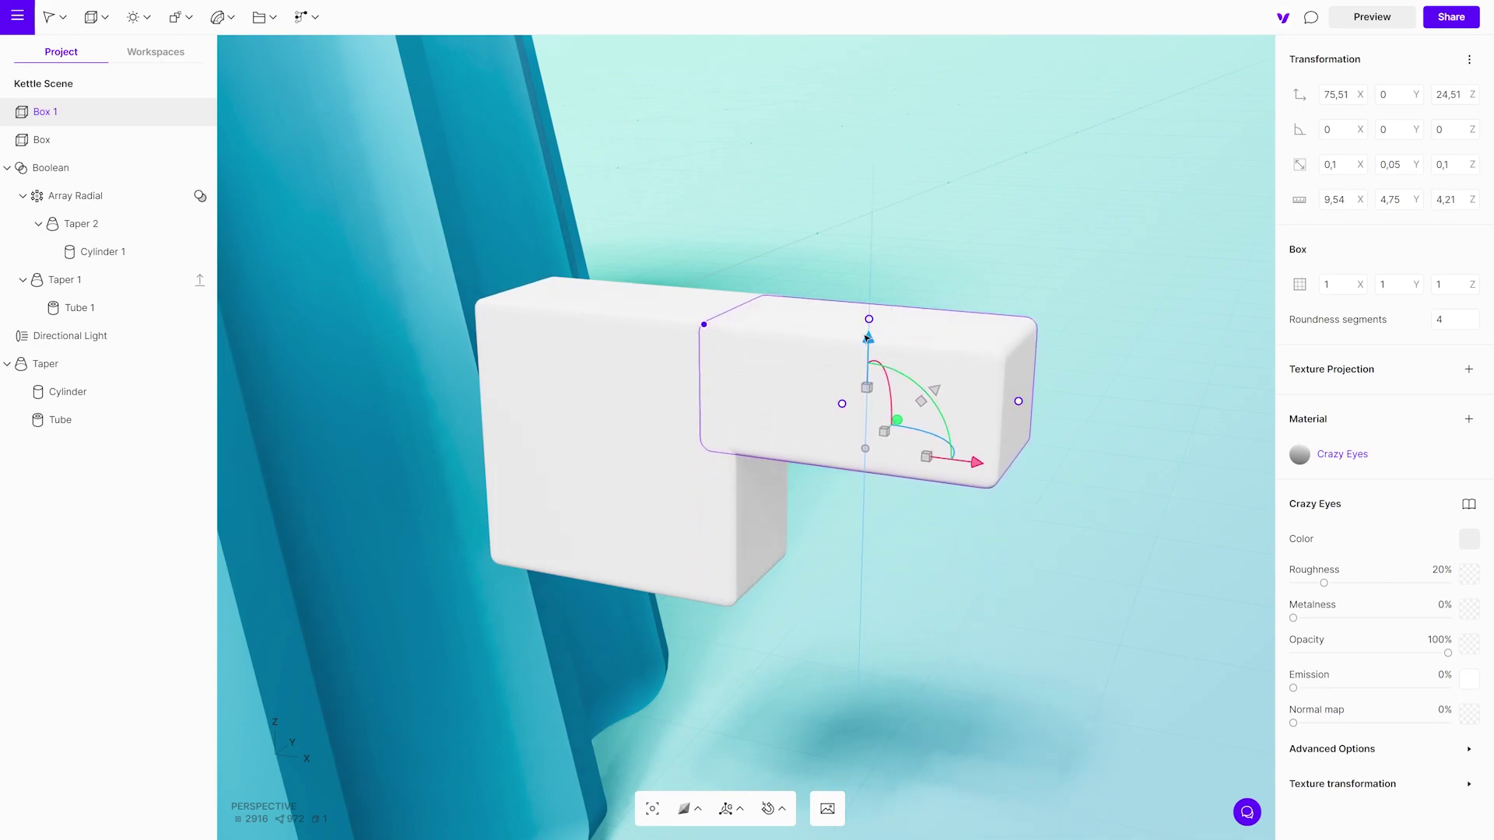
# Lengthen the taller inner box toward the kettle body, keeping its outer end in place
pyautogui.click(623, 470)
pyautogui.moveTo(765, 452); pyautogui.dragTo(964, 597)
pyautogui.moveTo(748, 588); pyautogui.dragTo(723, 577)
pyautogui.click(791, 604)
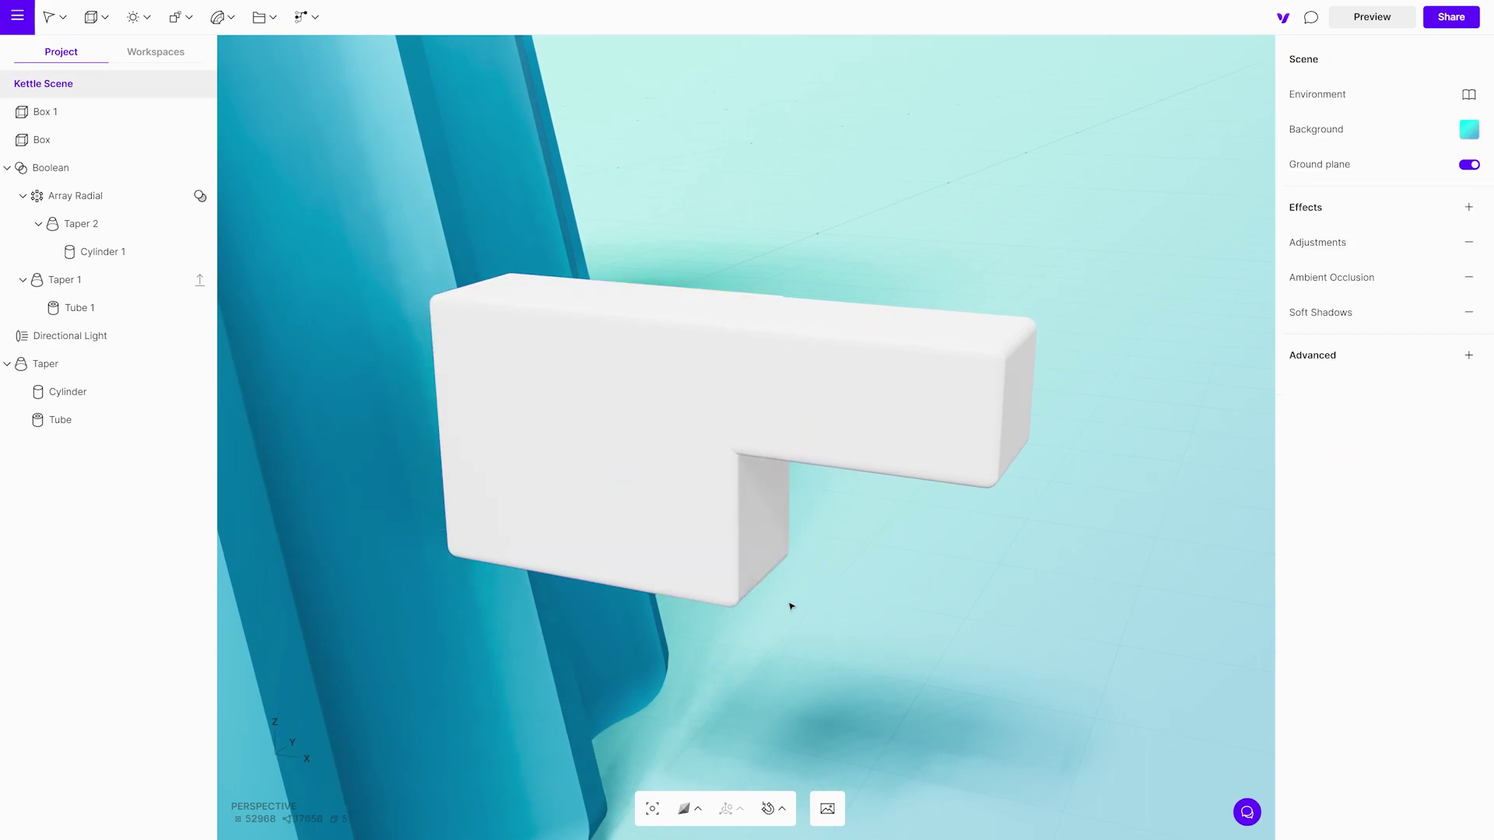
# Combine the two boxes in a Boolean and switch the outer box's operation to union to form the switch
pyautogui.click(901, 451)
pyautogui.keyDown('shift'); pyautogui.click(736, 516); pyautogui.keyUp('shift')
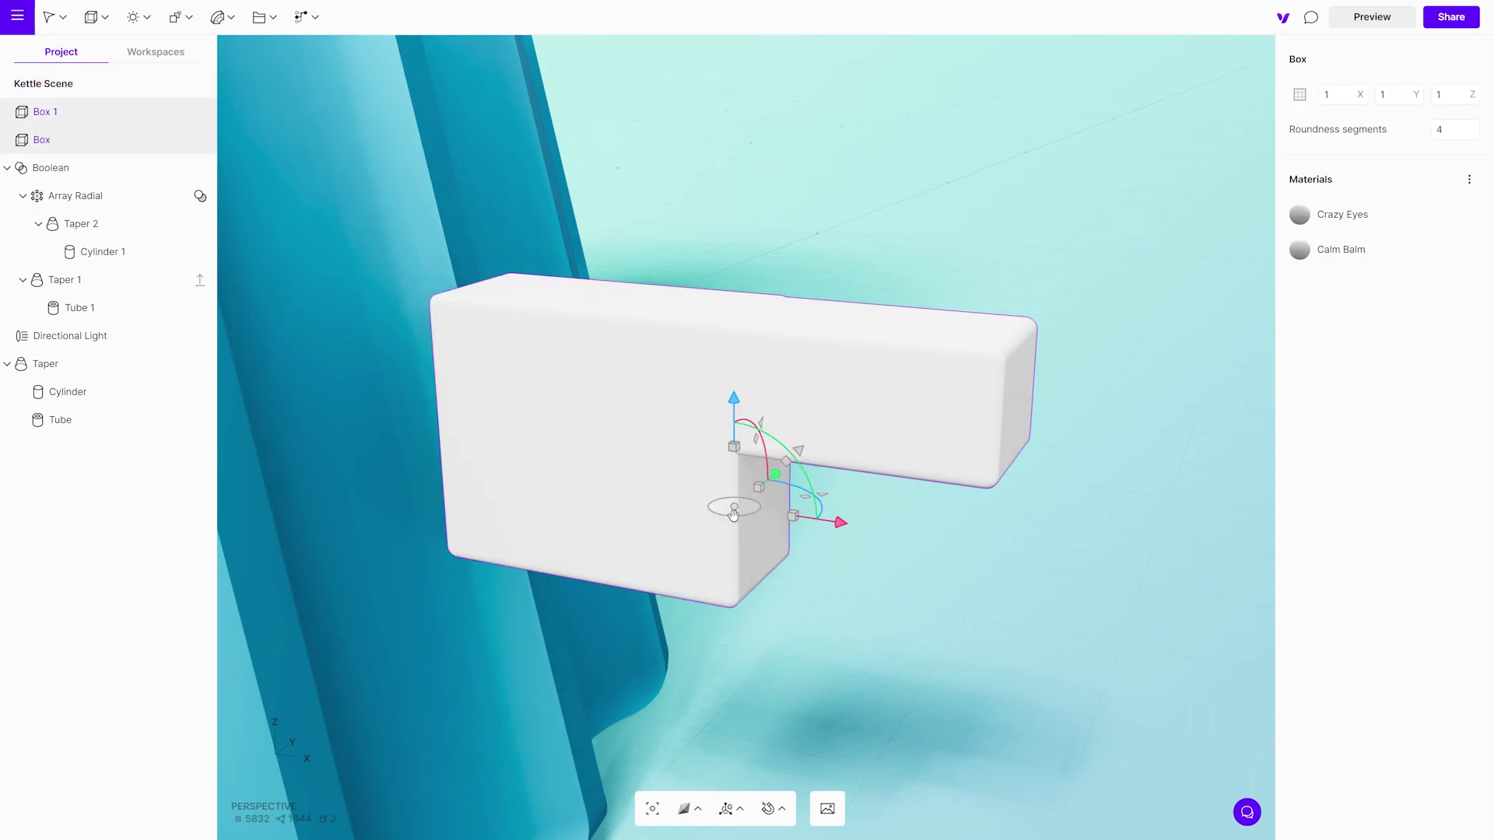
pyautogui.click(184, 17)
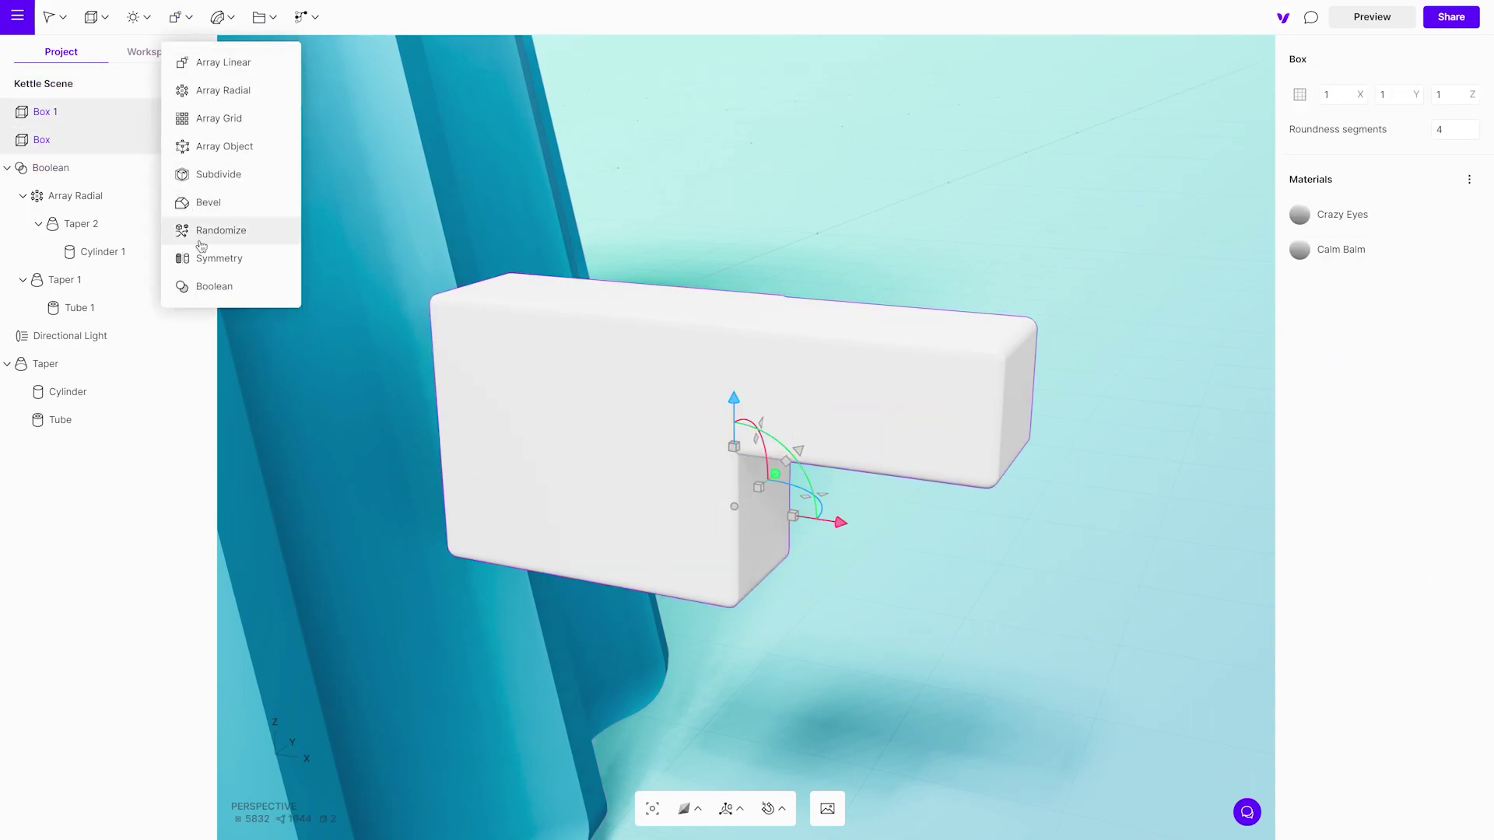
pyautogui.click(215, 286)
pyautogui.click(200, 141)
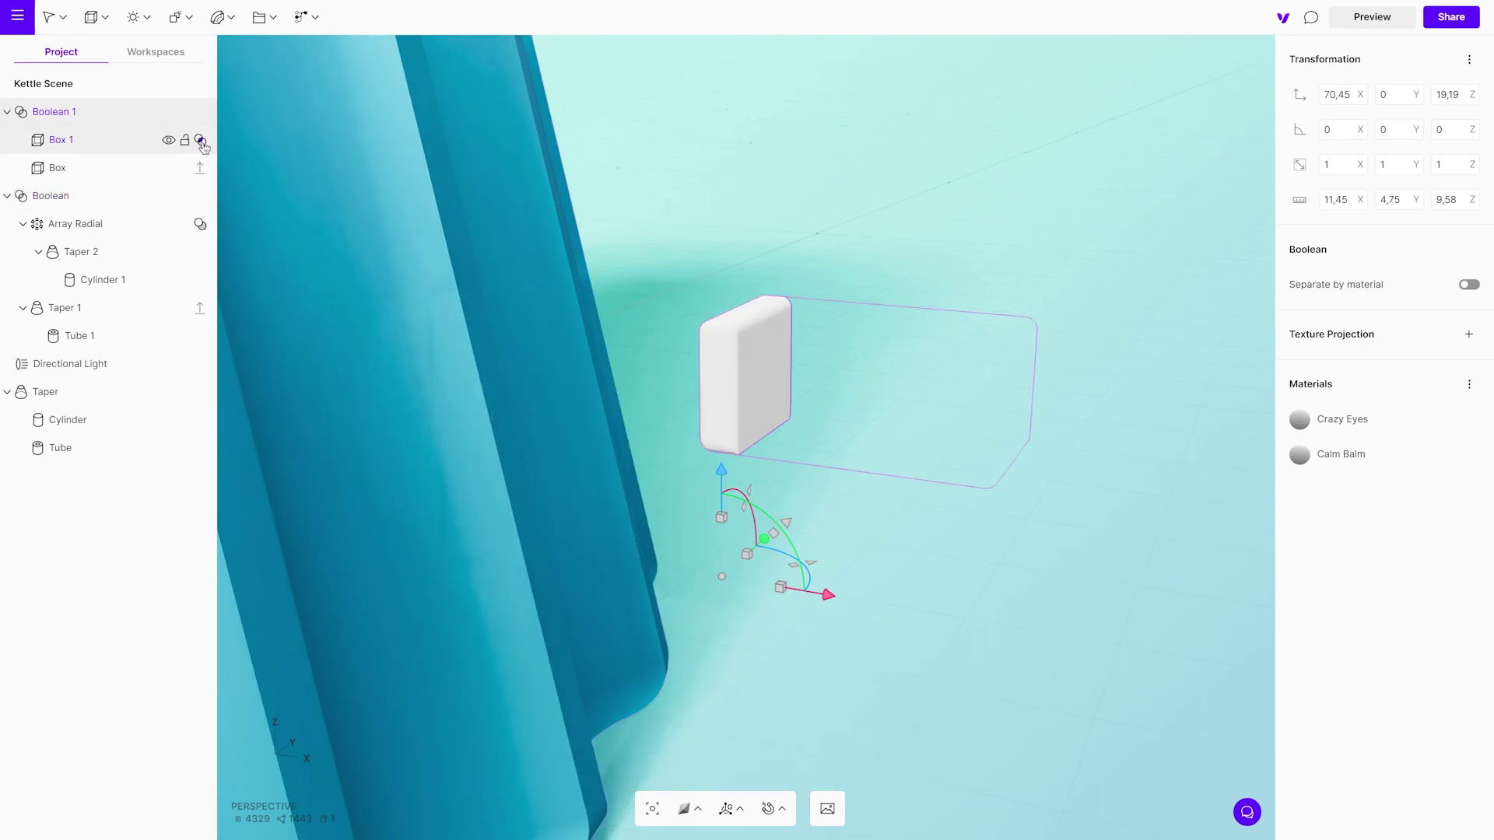
pyautogui.click(201, 142)
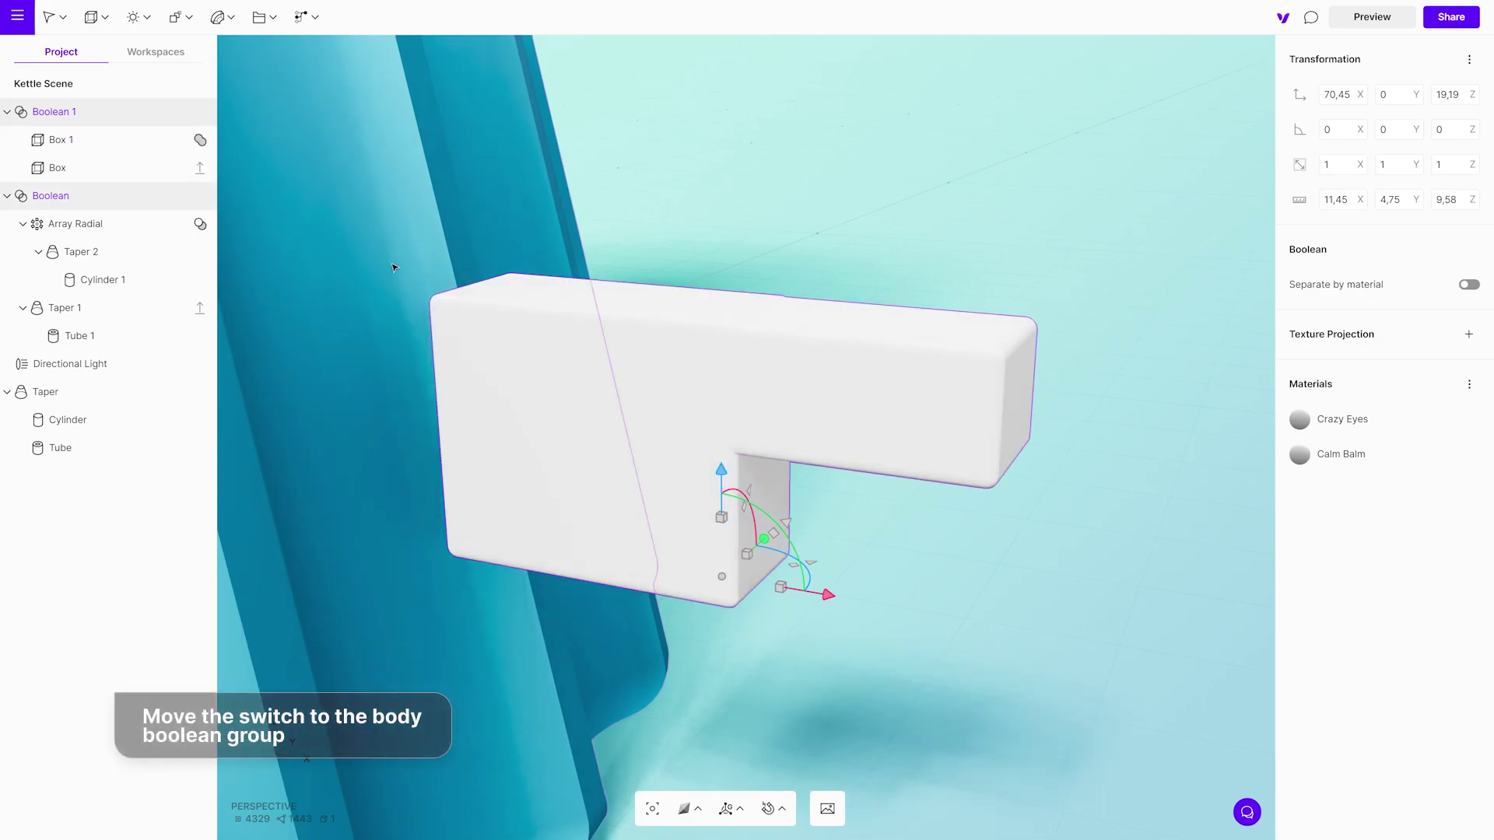
# Duplicate the switch, move the original clear of the kettle along X, and shift the copy toward the body to X about 64.98
pyautogui.rightClick(84, 111)
pyautogui.click(121, 106)
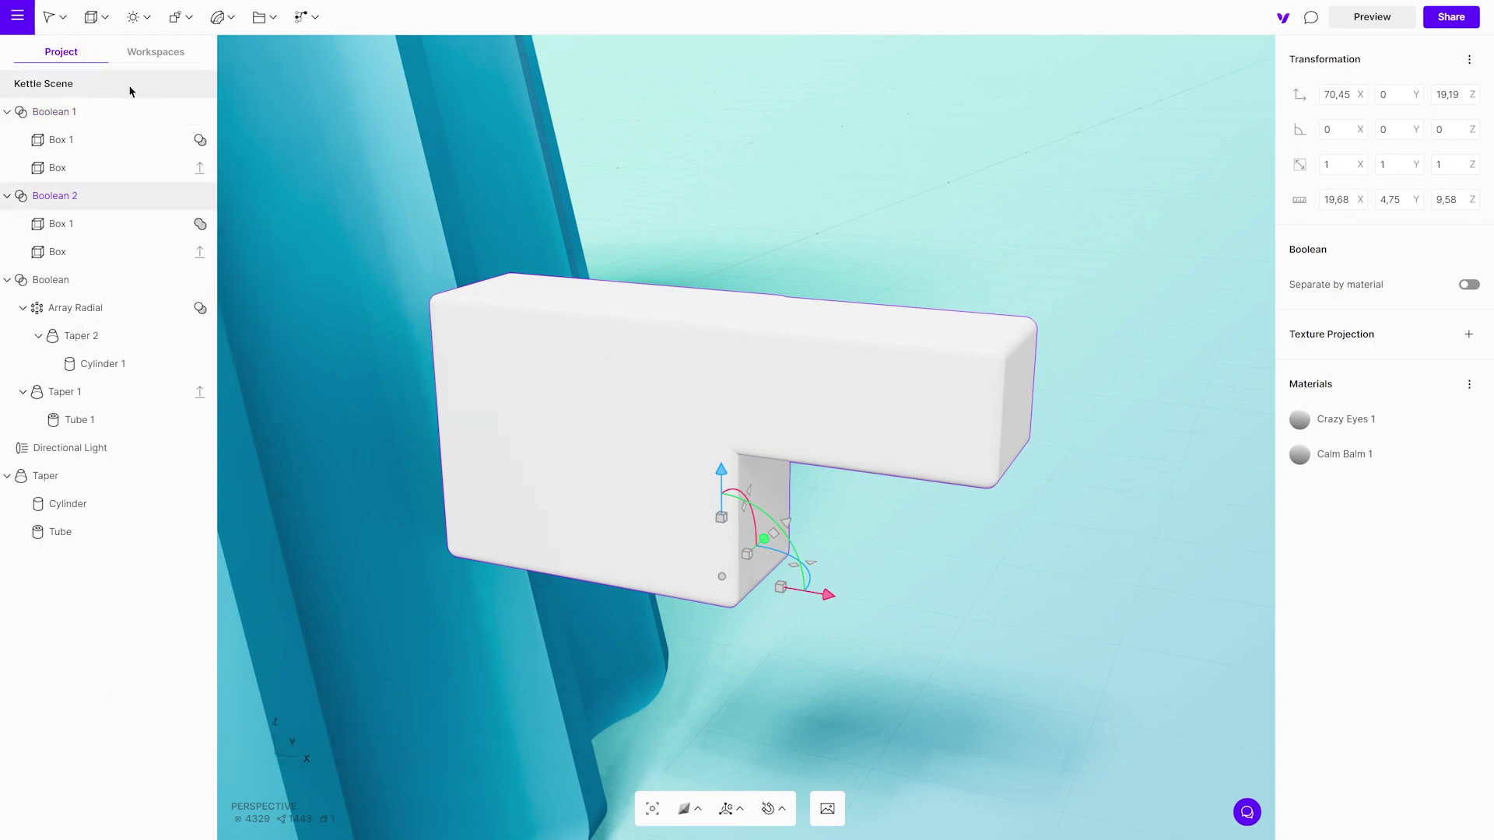
pyautogui.moveTo(829, 594); pyautogui.dragTo(1180, 669)
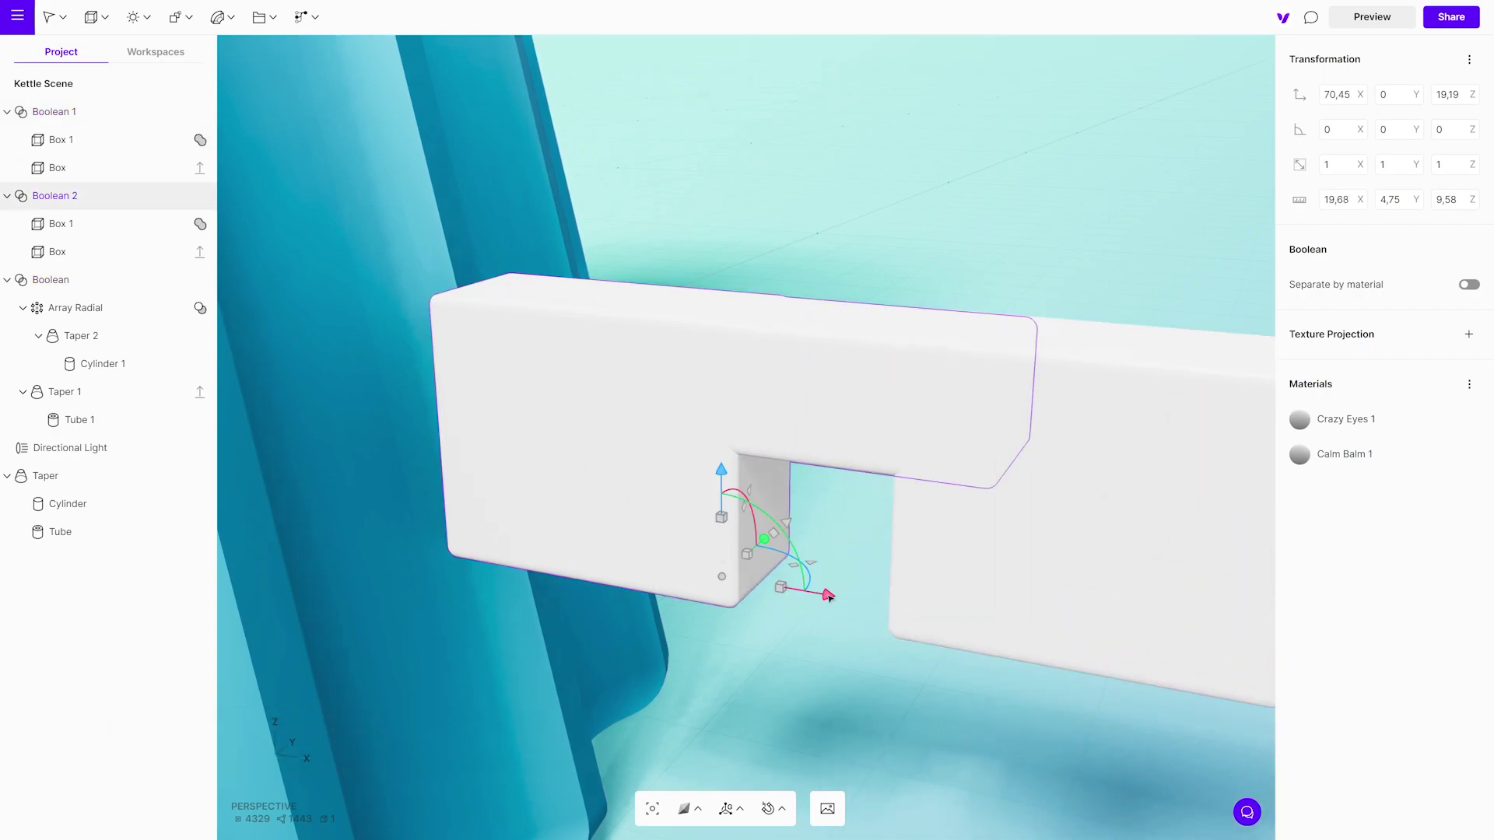
pyautogui.moveTo(829, 595); pyautogui.dragTo(687, 571)
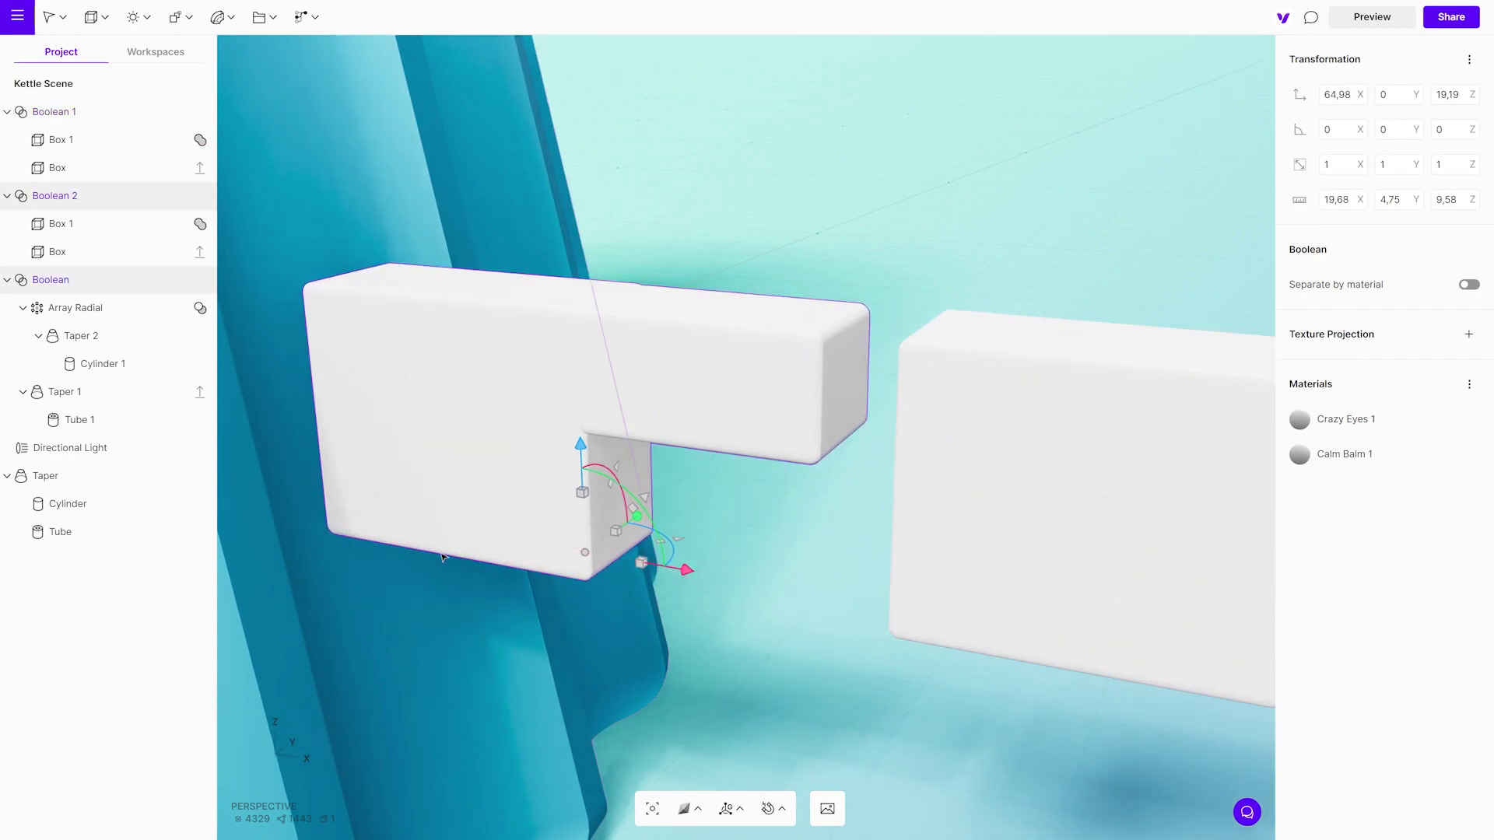
# Nest the switch copy in the kettle body's Boolean and move it to X about 56.36 to cut a recess
pyautogui.moveTo(107, 294); pyautogui.dragTo(107, 296)
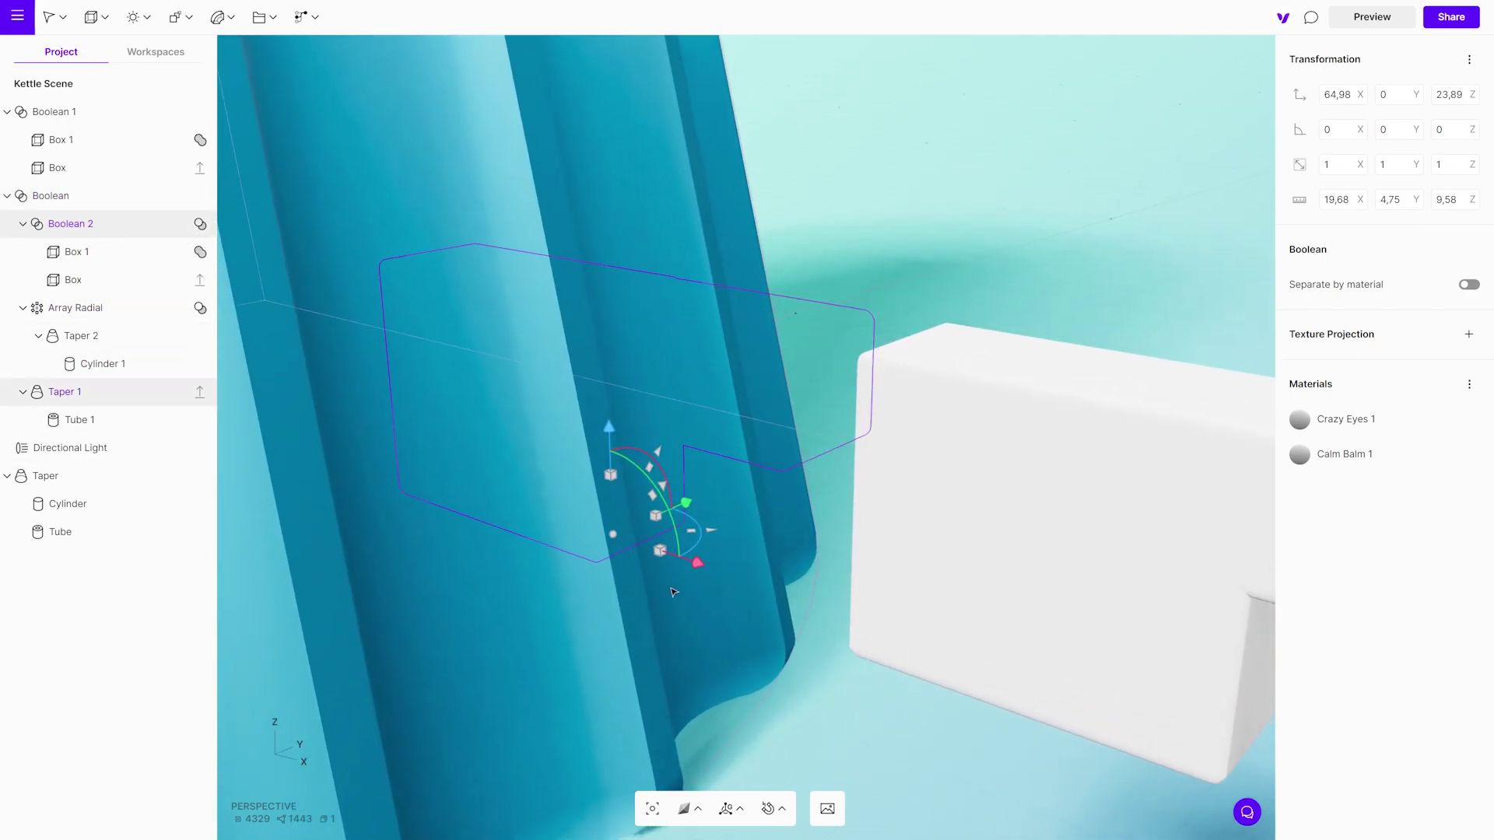
pyautogui.moveTo(674, 580); pyautogui.dragTo(522, 522)
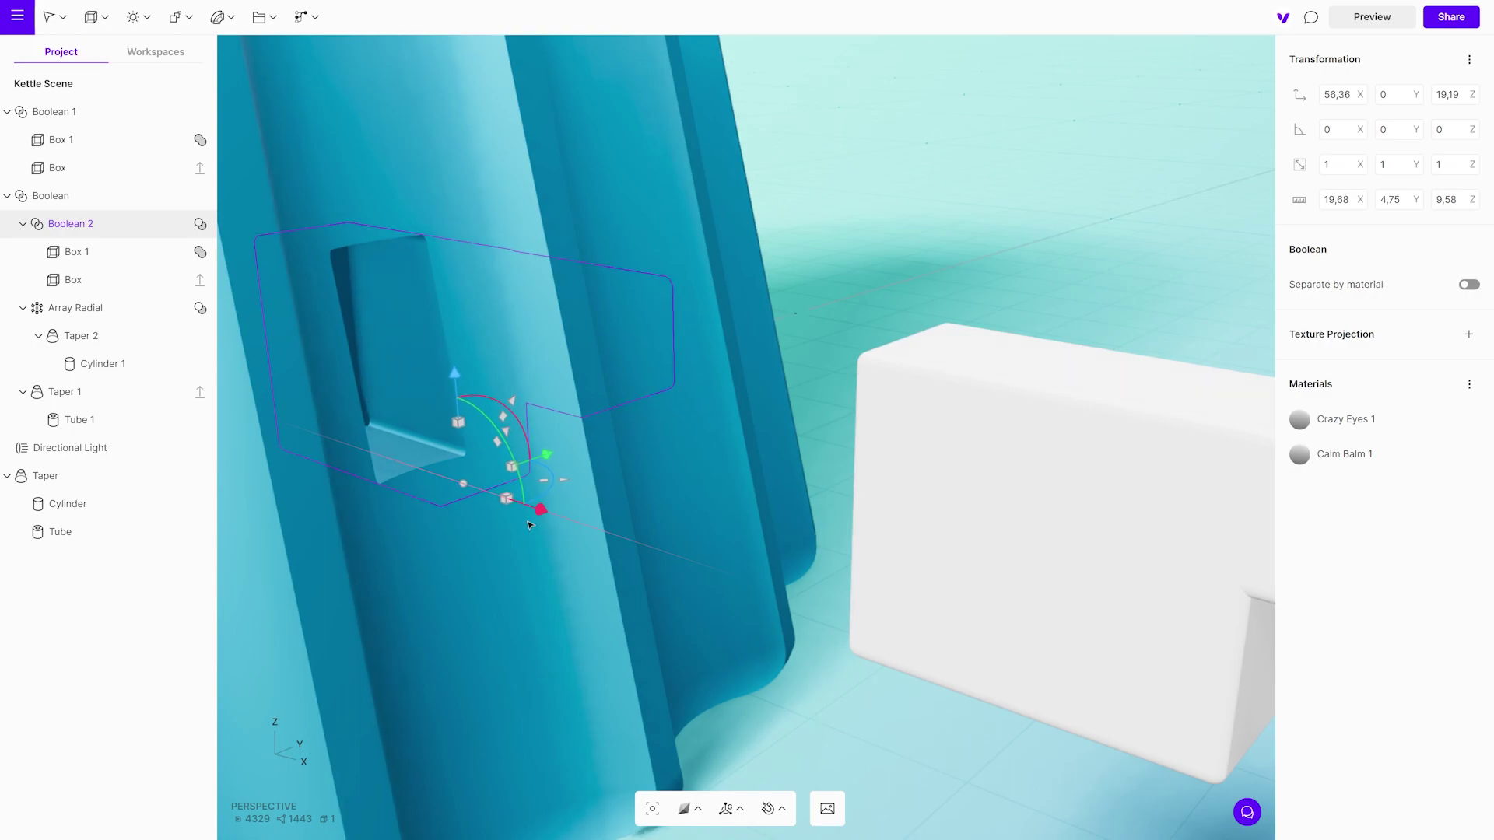
# Duplicate the remaining white switch toward the kettle and set Box 1 in the original switch's Boolean to union
pyautogui.moveTo(529, 545); pyautogui.dragTo(587, 581, button='right')
pyautogui.click(781, 484)
pyautogui.keyDown('alt'); pyautogui.moveTo(998, 630); pyautogui.dragTo(669, 611); pyautogui.keyUp('alt')
pyautogui.click(850, 600)
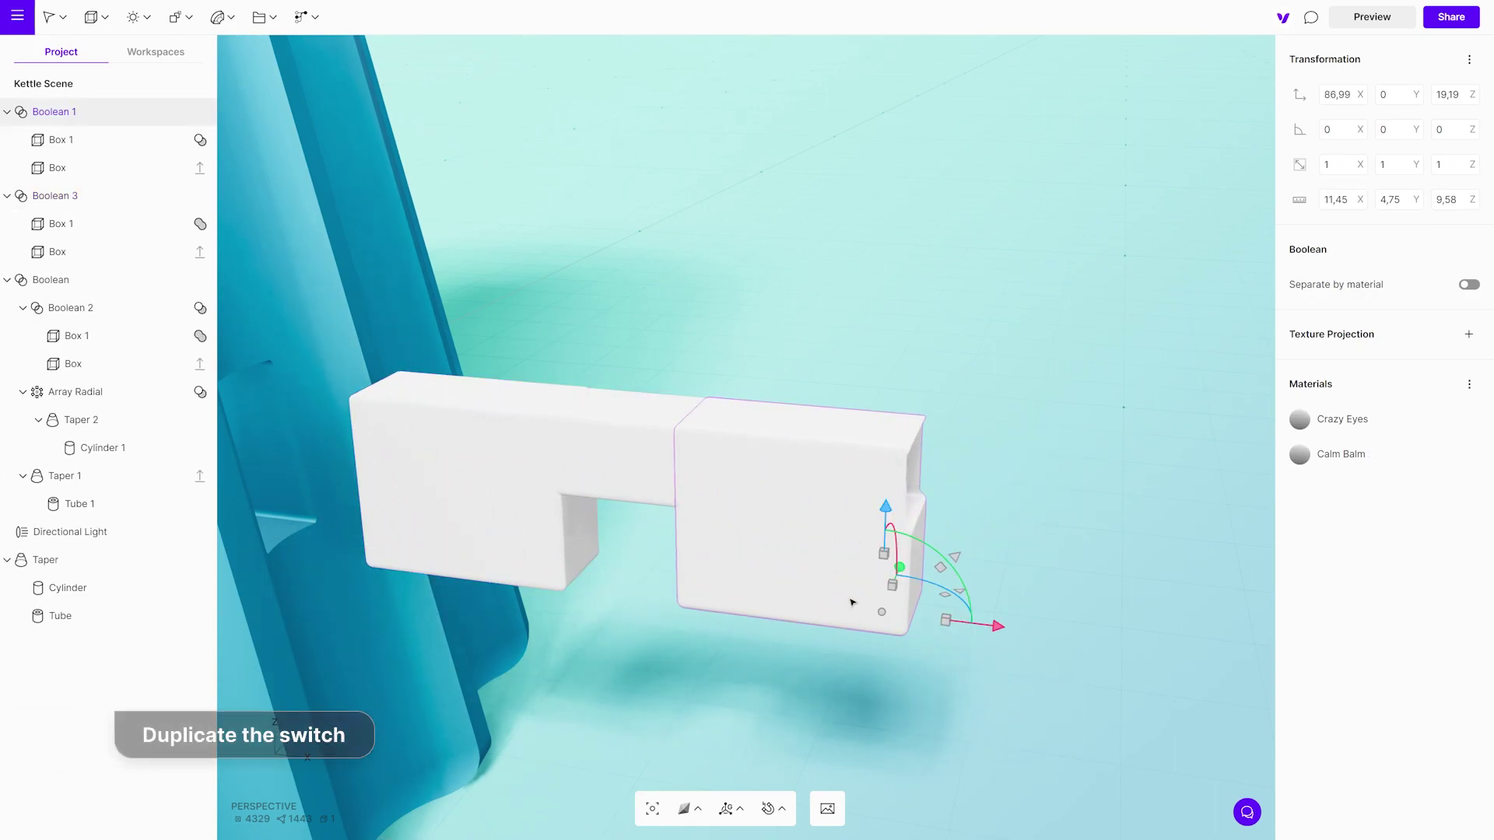
pyautogui.click(200, 140)
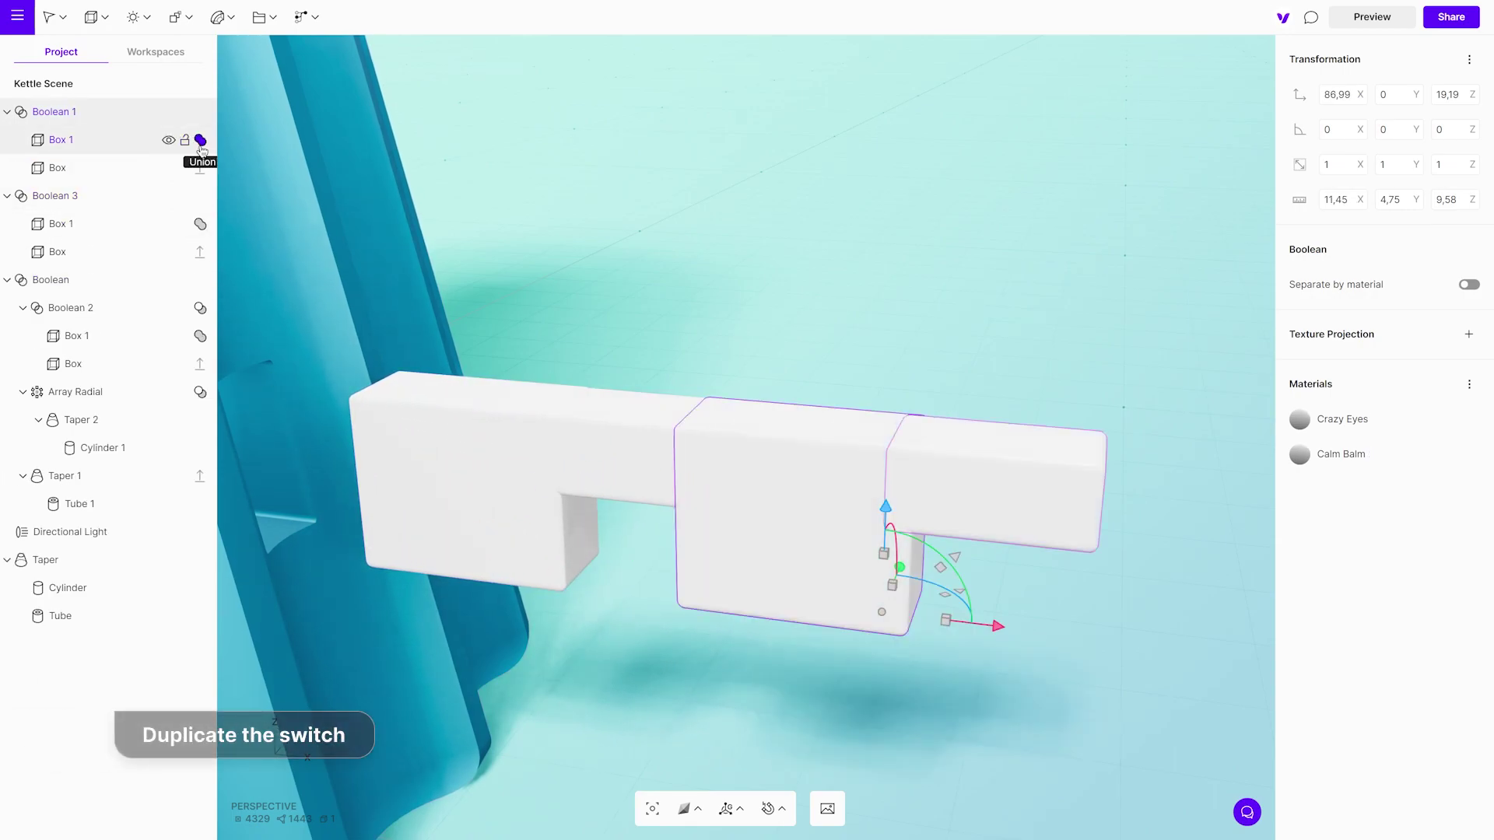
# Scale the duplicated switch to 0.95 and fit it into the body's recess at X about 55.77 and Z about 19.48
pyautogui.click(423, 510)
pyautogui.moveTo(529, 595); pyautogui.dragTo(910, 624, button='middle')
pyautogui.moveTo(910, 624); pyautogui.dragTo(770, 700, button='right')
pyautogui.moveTo(928, 636); pyautogui.dragTo(688, 600)
pyautogui.moveTo(606, 492)
pyautogui.keyDown('shift'); pyautogui.mouseDown()
pyautogui.moveTo(608, 447)
pyautogui.moveTo(609, 492)
pyautogui.mouseUp(); pyautogui.keyUp('shift')
pyautogui.moveTo(606, 441); pyautogui.dragTo(604, 439)
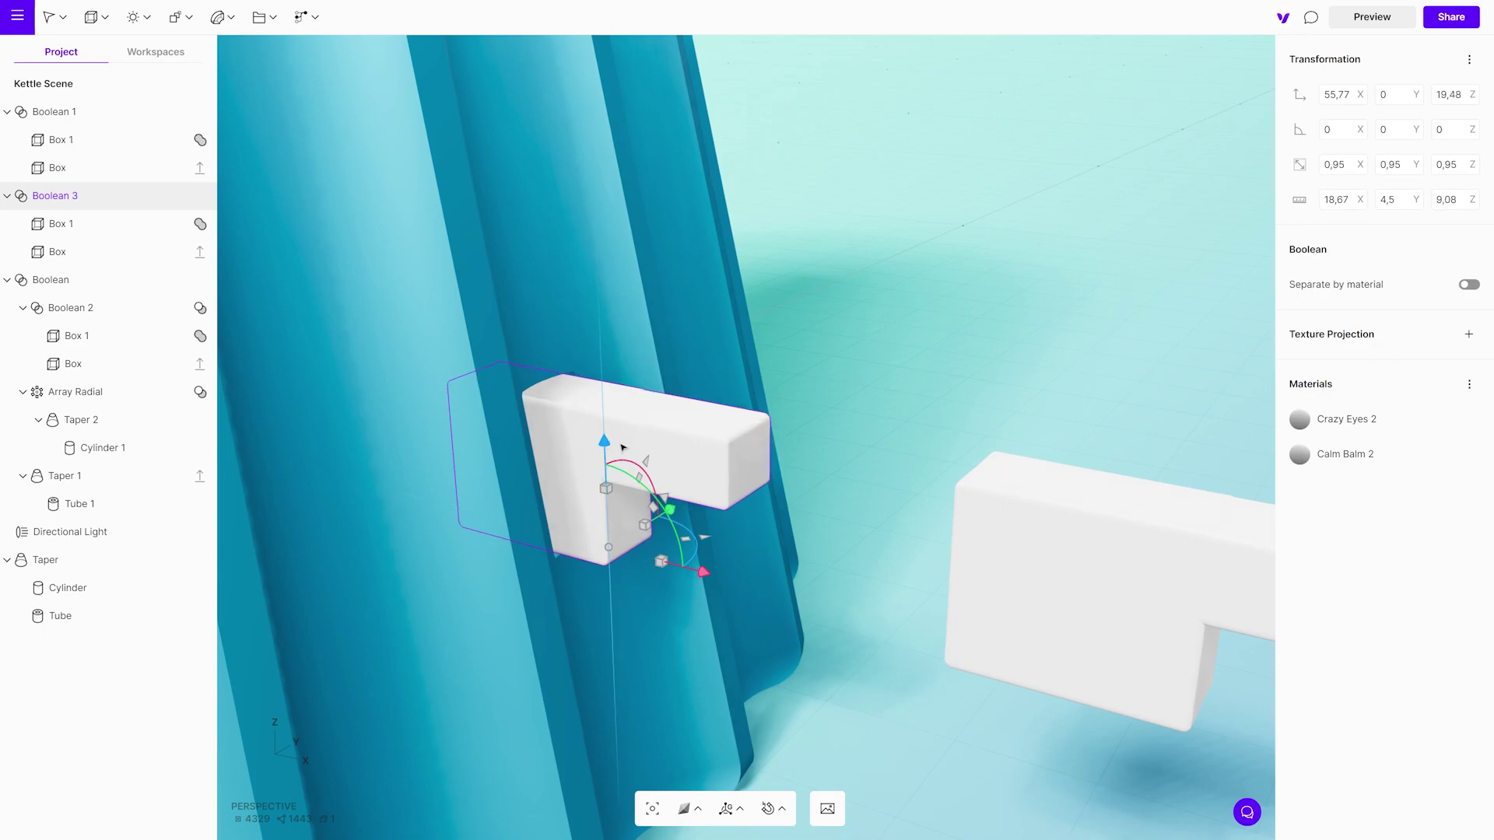
# Merge the fitted switch's materials into one and set its refraction to 100 for a glass look
pyautogui.click(1471, 385)
pyautogui.click(1458, 395)
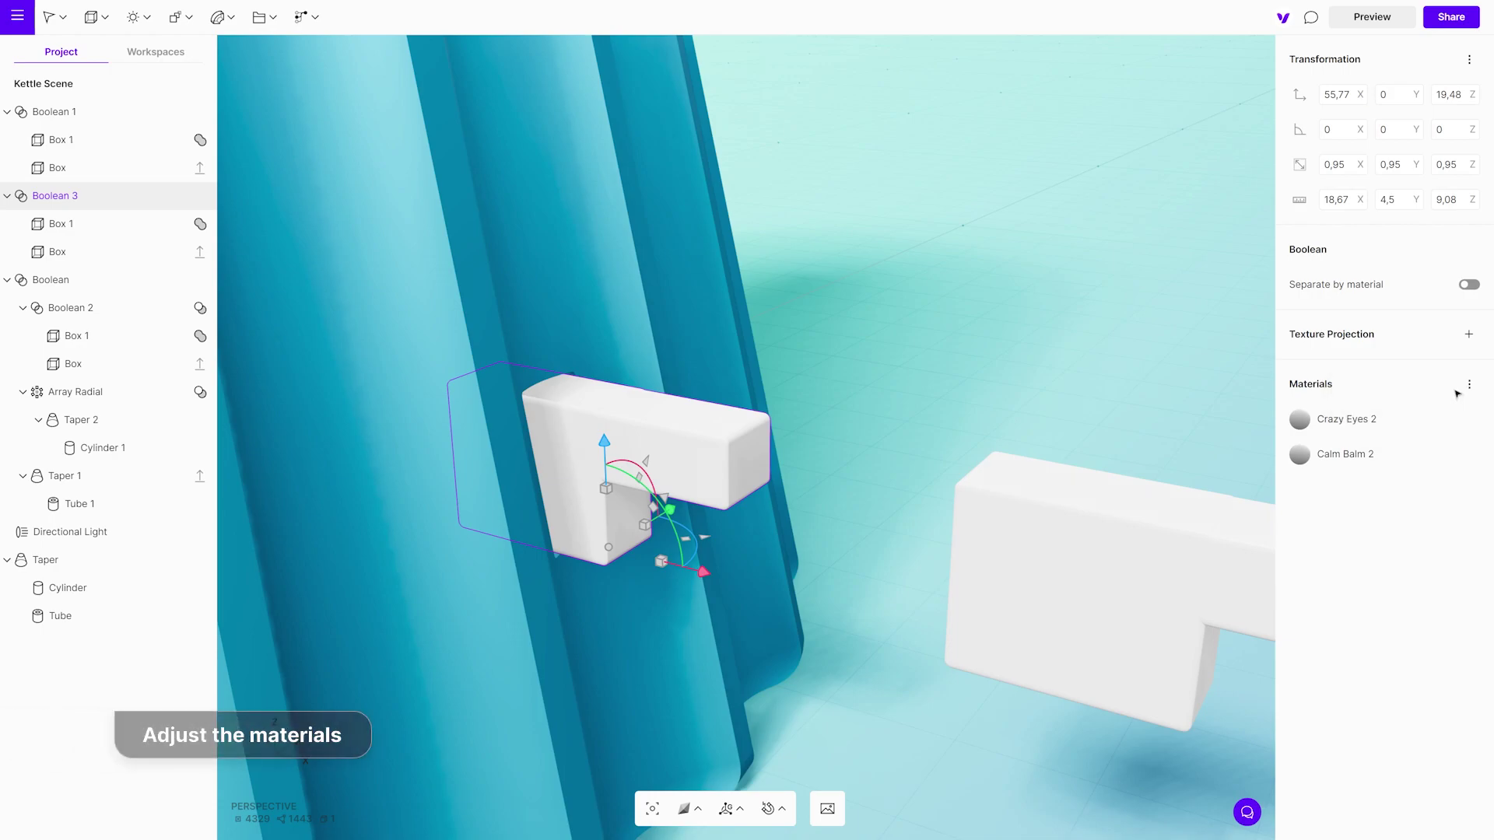
pyautogui.click(1470, 715)
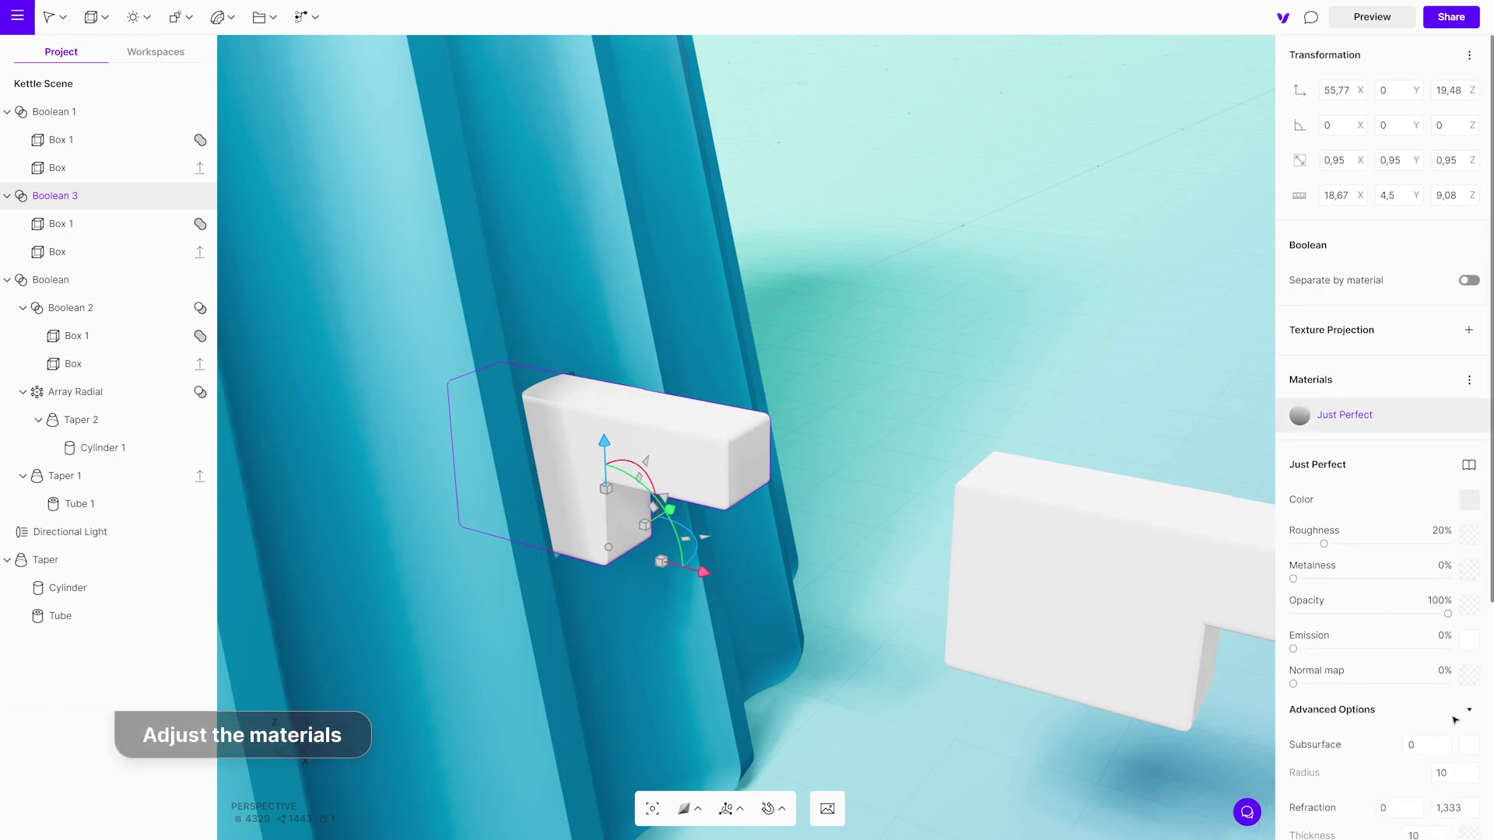
pyautogui.scroll(-3, 1390, 668)
pyautogui.moveTo(1416, 582); pyautogui.dragTo(1404, 467)
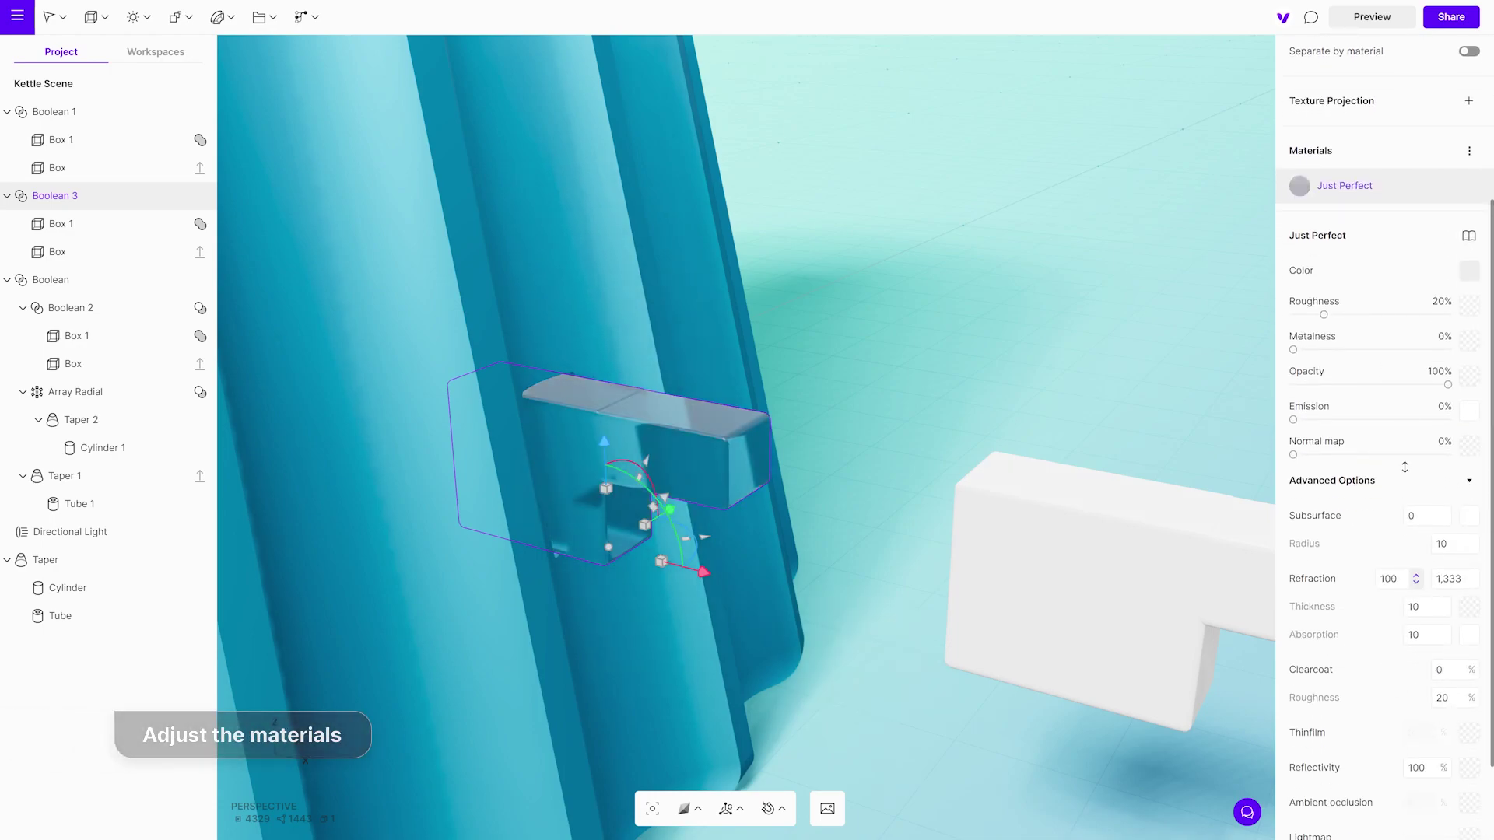
# Move the remaining white switch toward the kettle to X about 76.81 and merge its materials into one
pyautogui.click(1122, 648)
pyautogui.moveTo(1265, 730); pyautogui.dragTo(1039, 674)
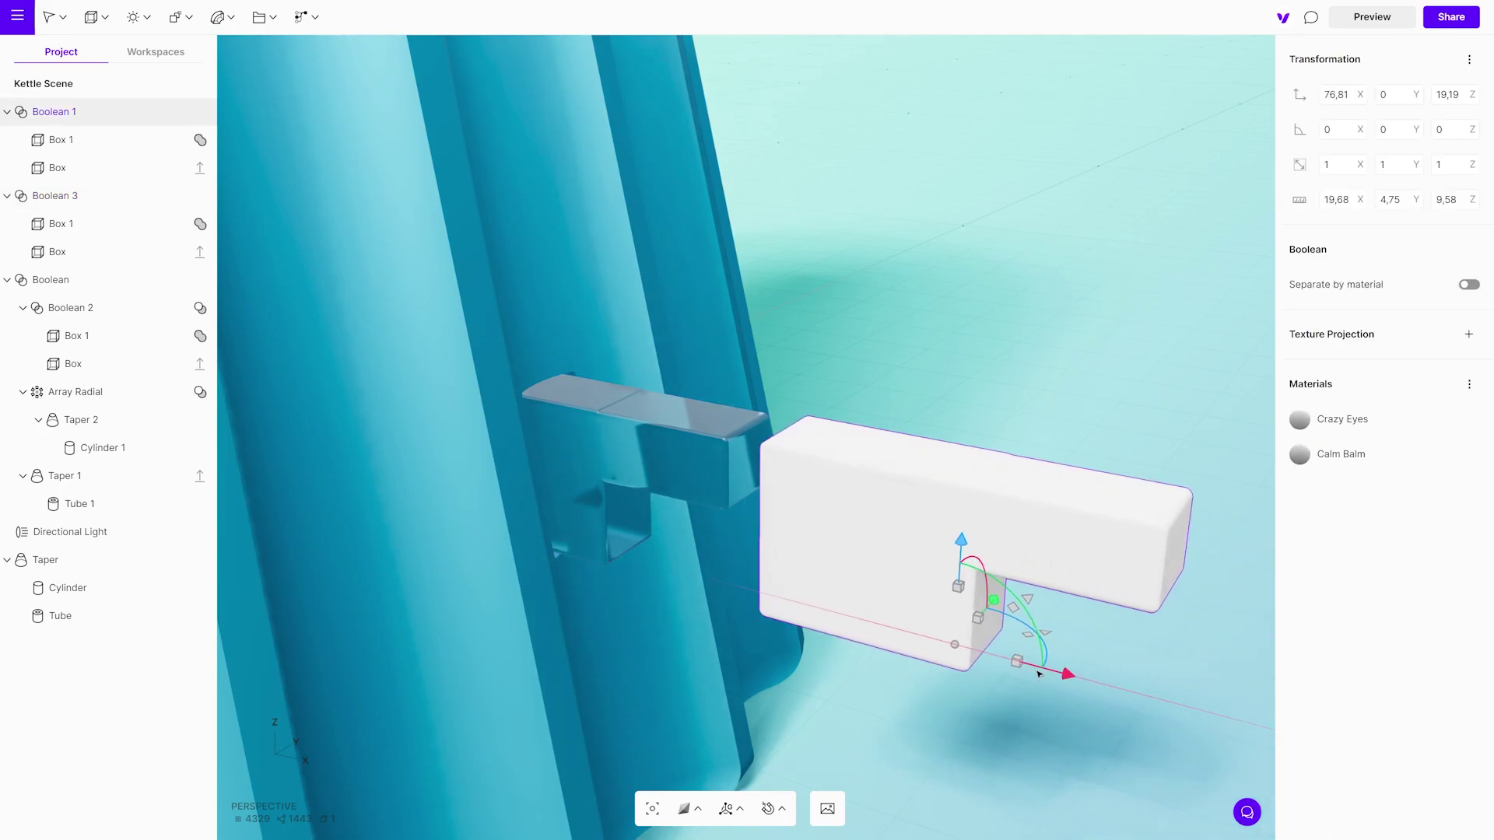
pyautogui.click(1450, 419)
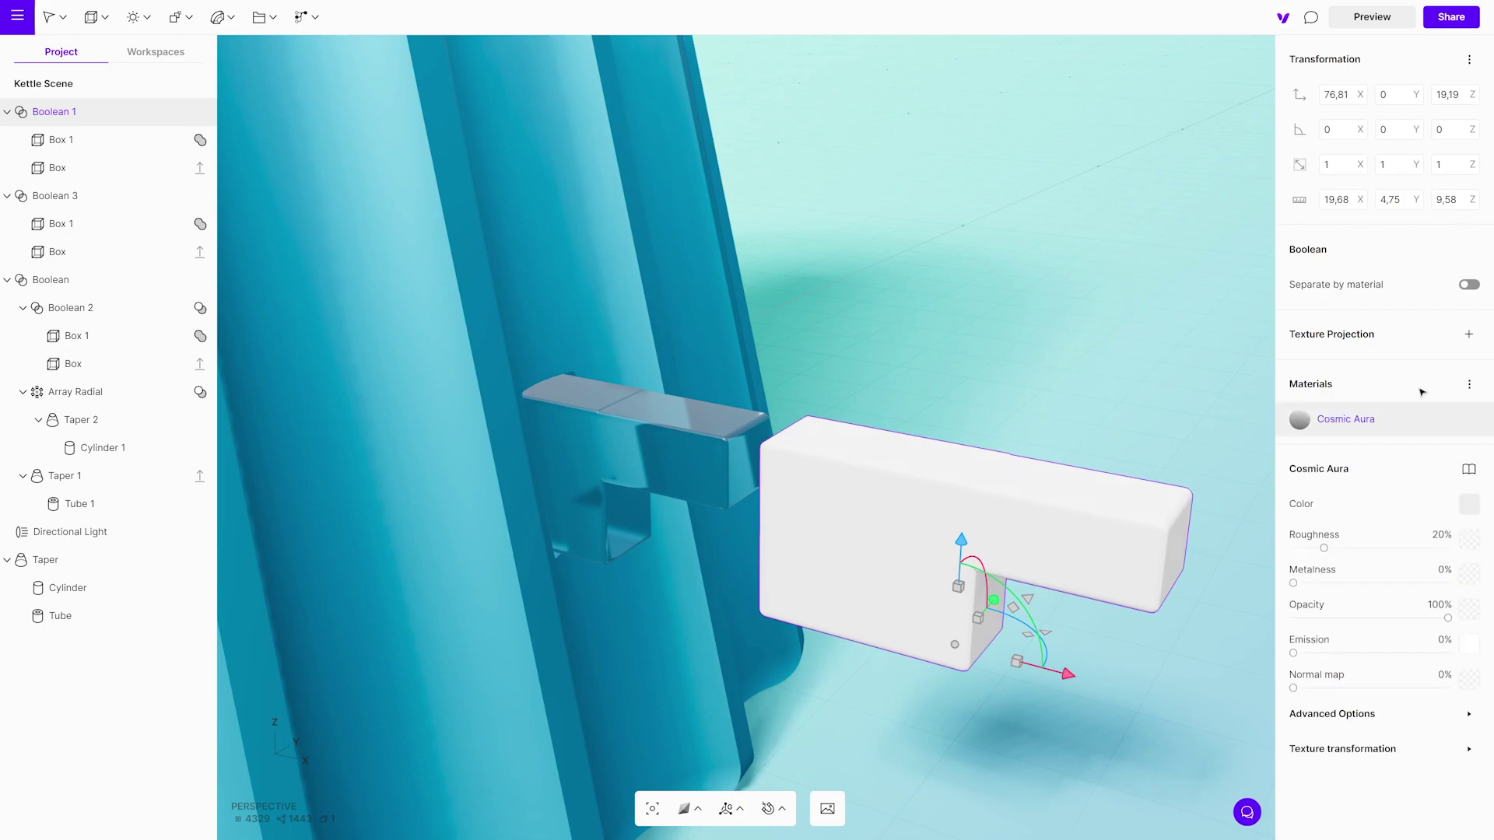
# Set the outer switch's colour to orange FF8000 and give it a red emission at 100%
pyautogui.click(1463, 506)
pyautogui.moveTo(1196, 560); pyautogui.dragTo(1110, 559)
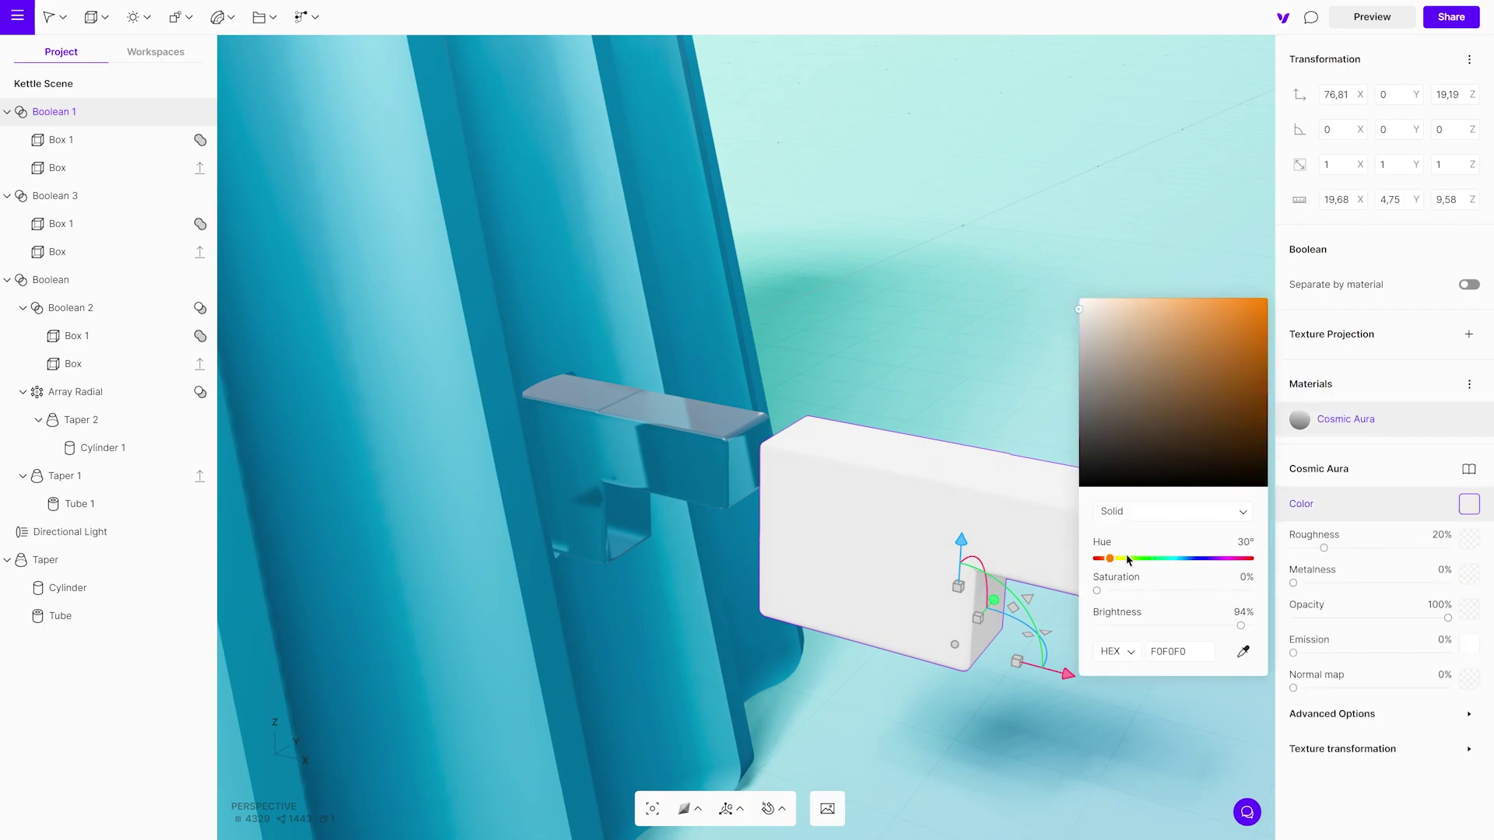
pyautogui.moveTo(1126, 301); pyautogui.dragTo(1290, 292)
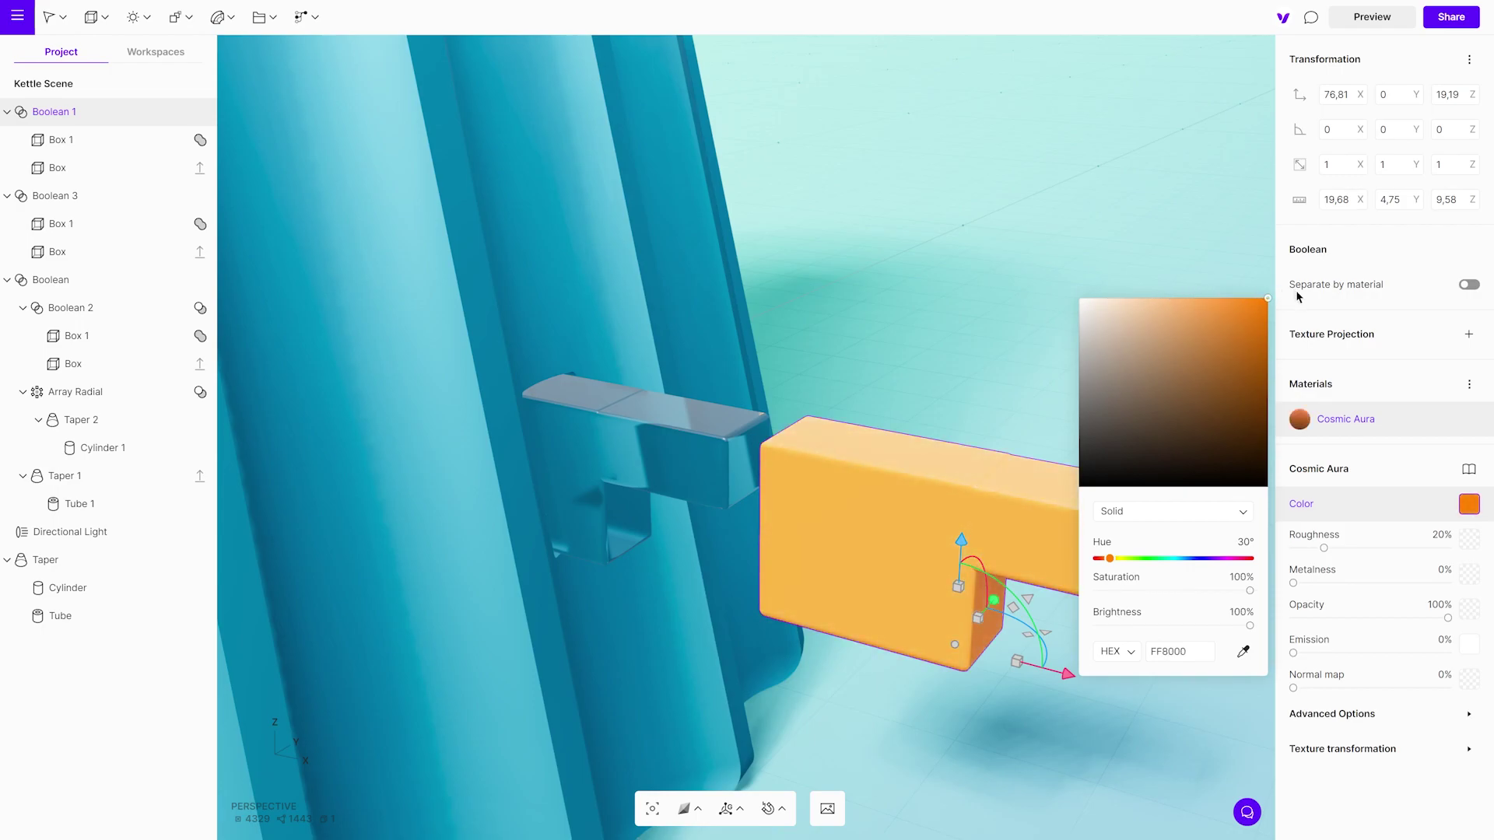
pyautogui.click(1470, 645)
pyautogui.moveTo(1202, 674); pyautogui.dragTo(1113, 675)
pyautogui.moveTo(1090, 415); pyautogui.dragTo(1267, 413)
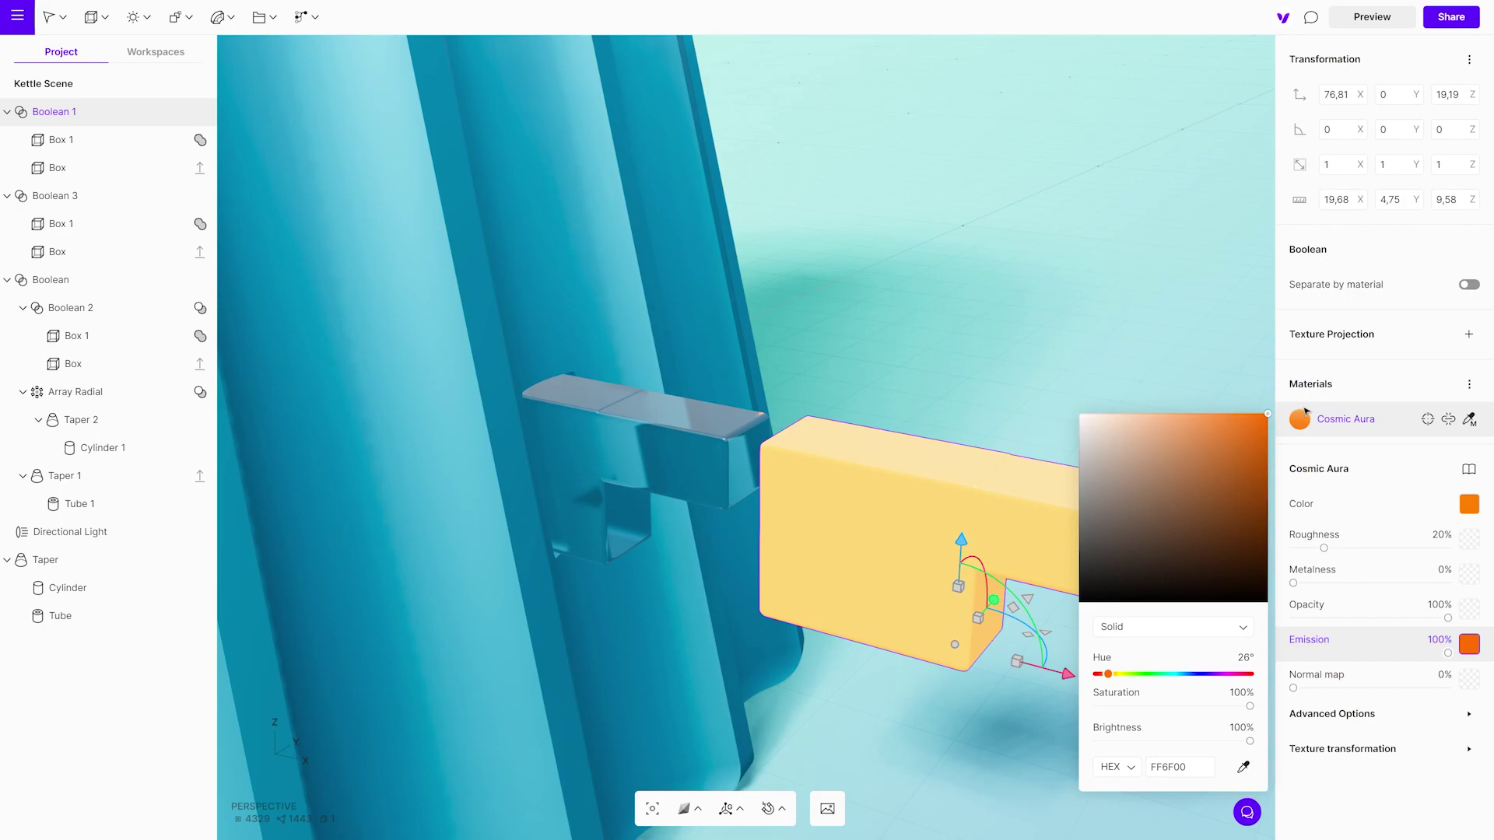
pyautogui.moveTo(1108, 675); pyautogui.dragTo(1043, 674)
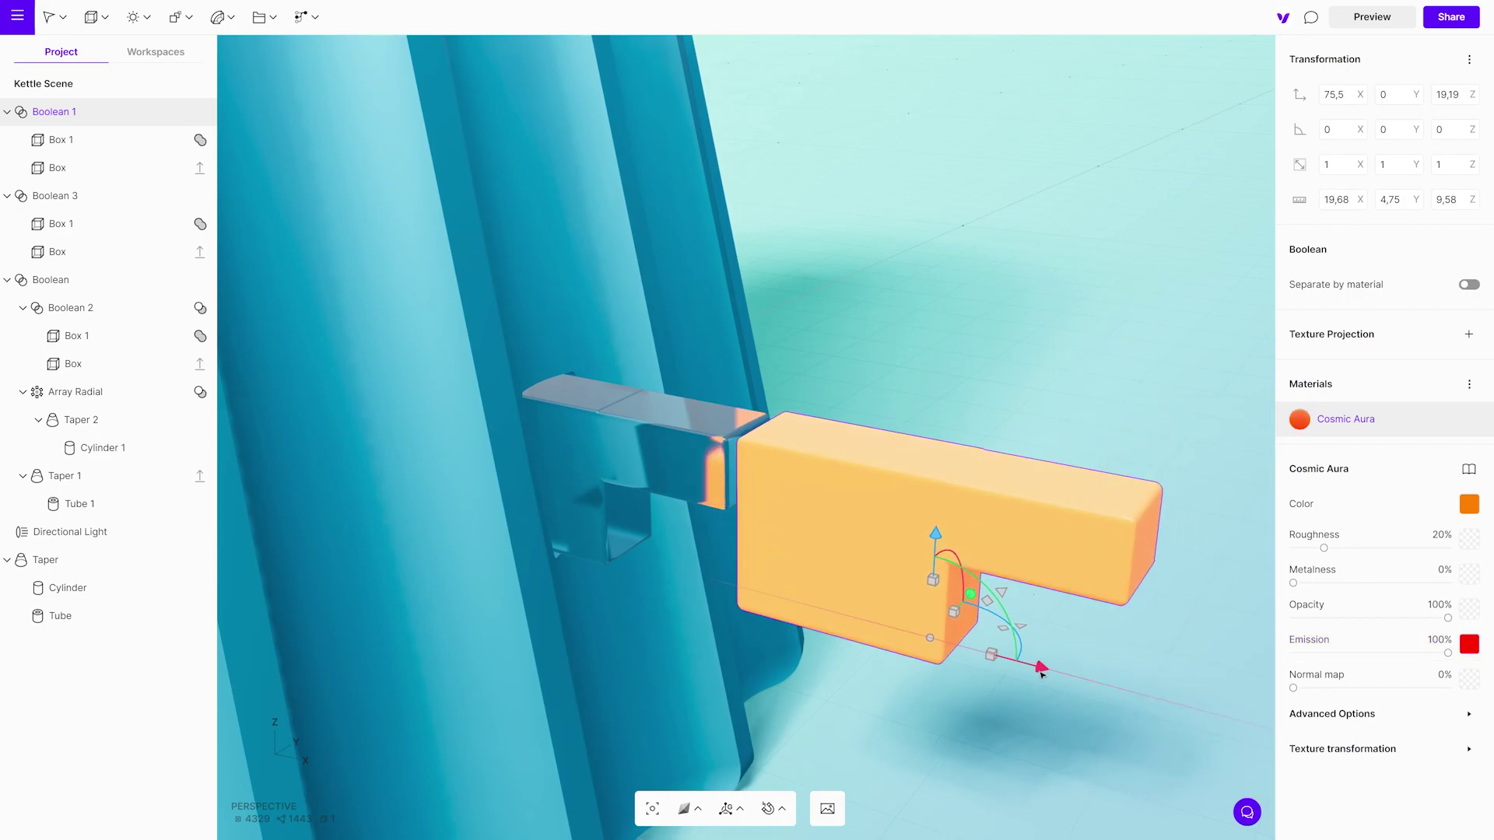
# Scale the orange switch to 0.91 and place it inside the glass switch at X about 55.61 and Z about 19.49
pyautogui.keyDown('shift'); pyautogui.moveTo(935, 581); pyautogui.dragTo(937, 588); pyautogui.keyUp('shift')
pyautogui.moveTo(938, 537); pyautogui.dragTo(937, 534)
pyautogui.moveTo(1051, 676); pyautogui.dragTo(692, 579)
pyautogui.moveTo(614, 493); pyautogui.dragTo(605, 444)
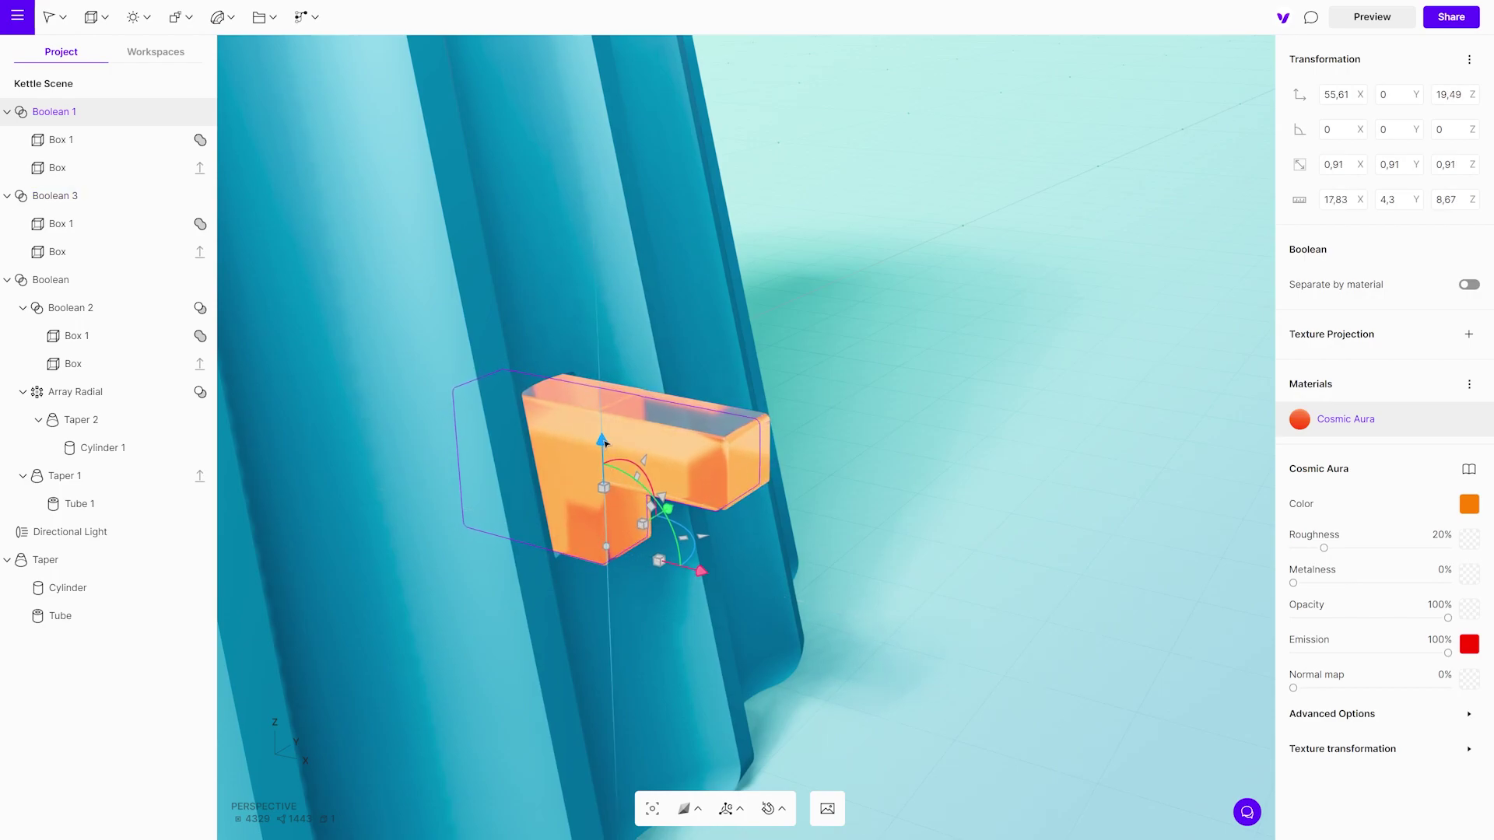
# Set the refraction thickness of the glass switch's material to 0
pyautogui.click(739, 418)
pyautogui.scroll(-3, 1385, 684)
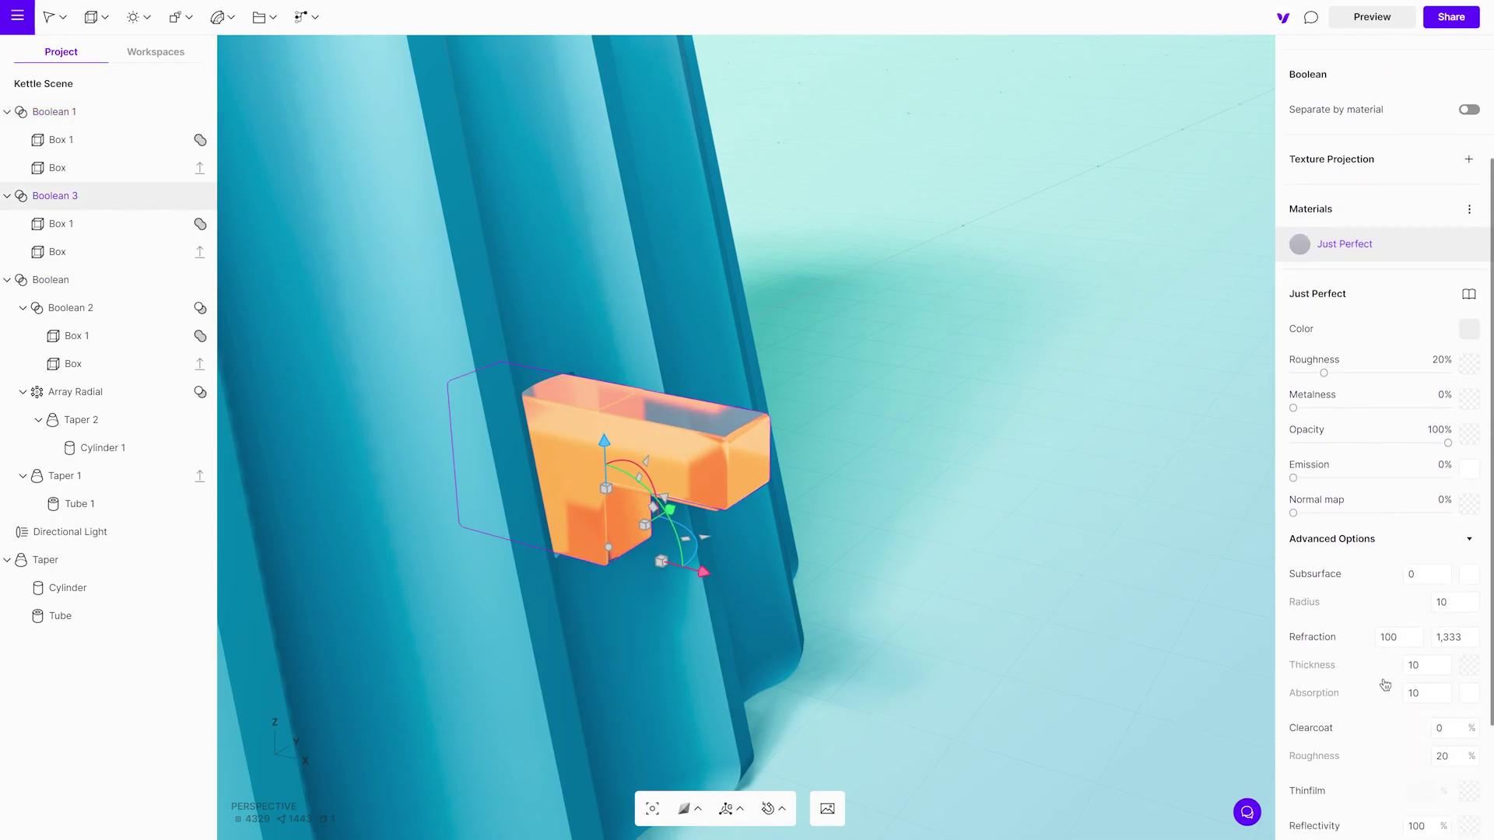
pyautogui.moveTo(1444, 676); pyautogui.dragTo(1442, 678)
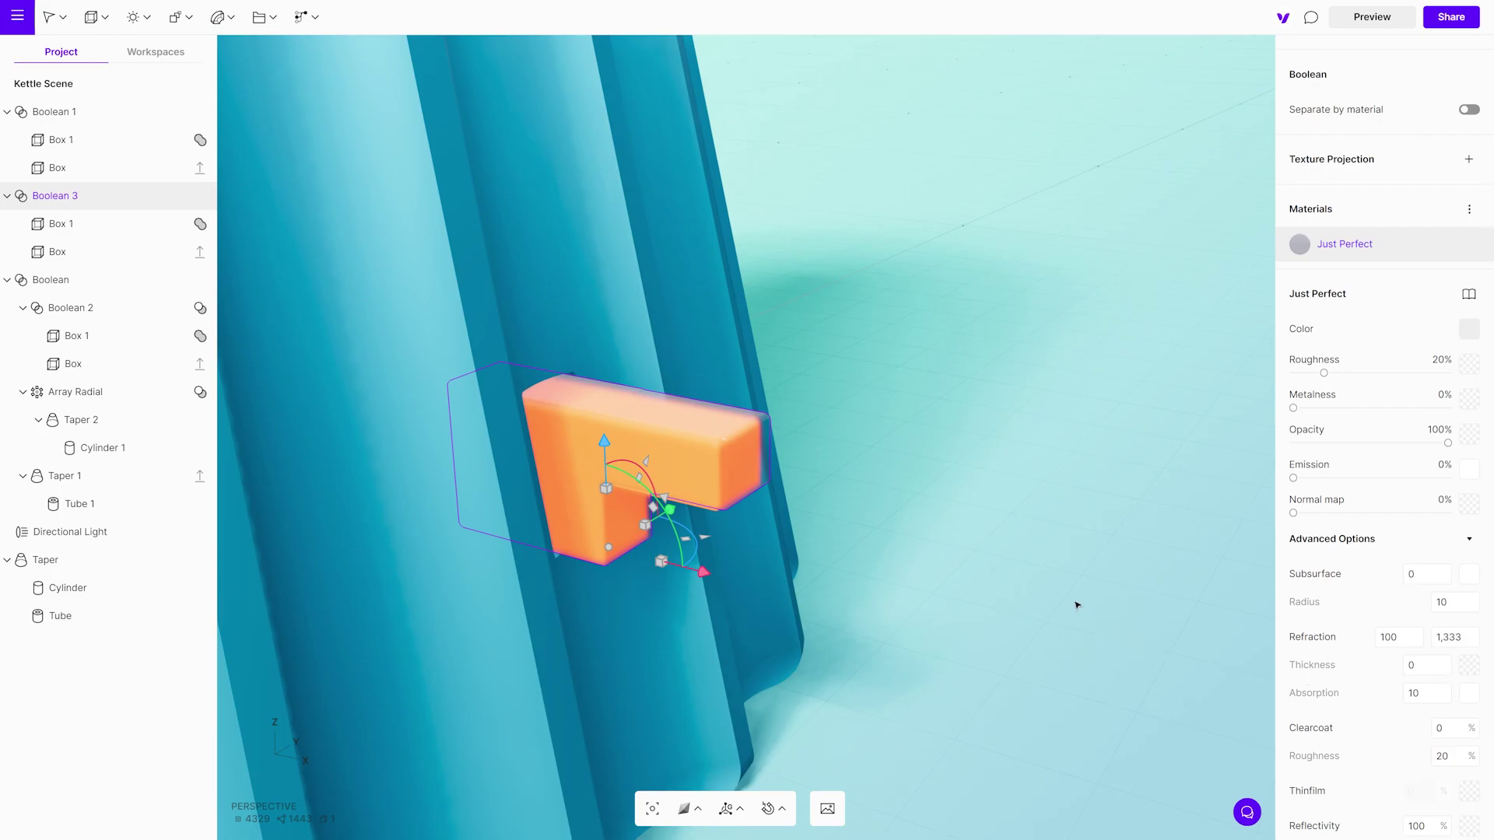
pyautogui.moveTo(1077, 605); pyautogui.dragTo(1029, 627, button='right')
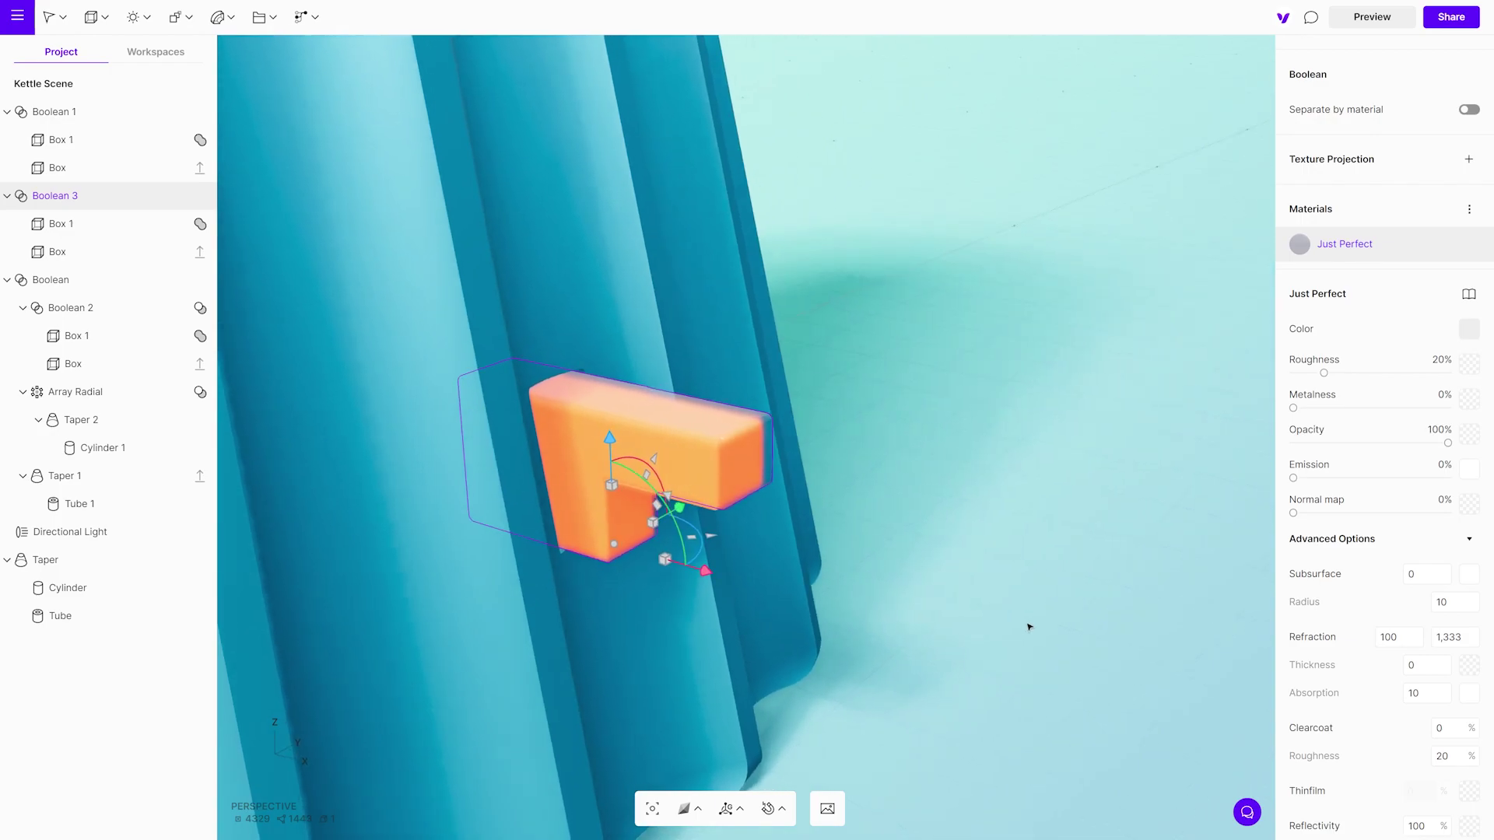
# Frame the whole kettle body and inspect it with its glowing switch in the scene preview
pyautogui.click(732, 656)
pyautogui.press('f')
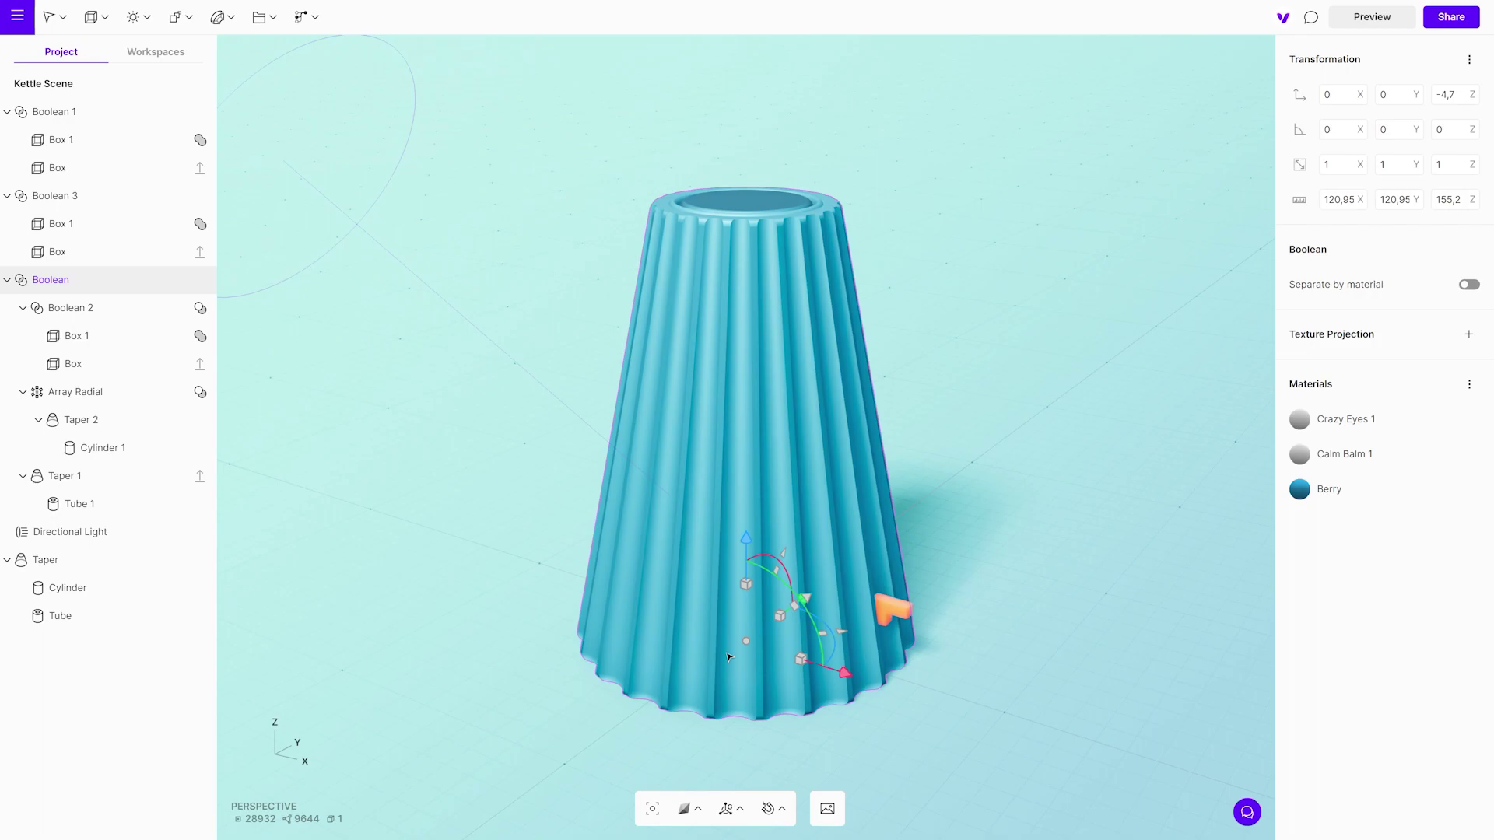
pyautogui.click(1396, 28)
pyautogui.moveTo(564, 468)
pyautogui.mouseDown()
pyautogui.moveTo(517, 444)
pyautogui.moveTo(1054, 443)
pyautogui.moveTo(1152, 424)
pyautogui.mouseUp()
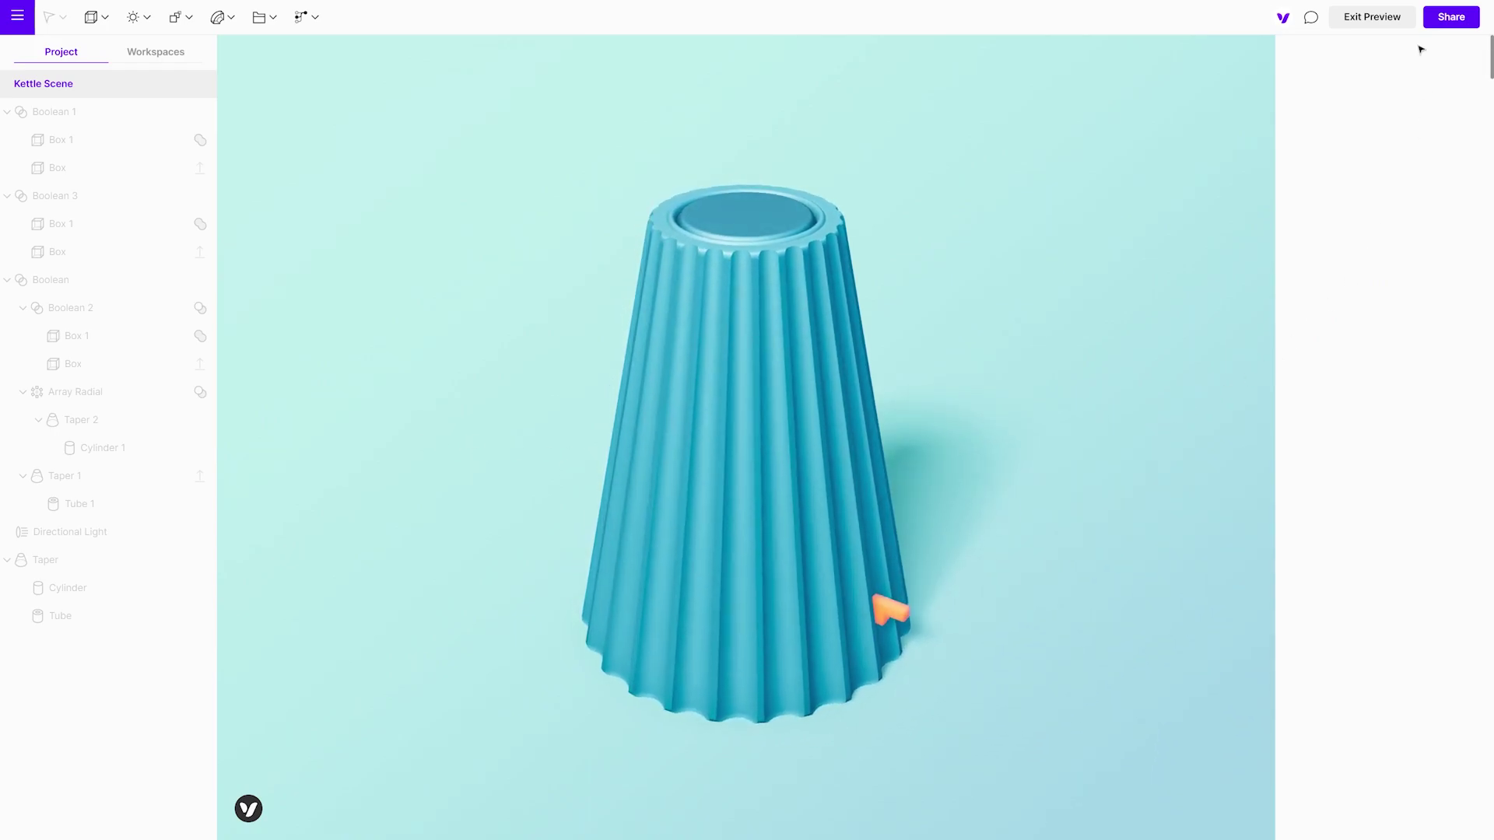
pyautogui.click(1392, 26)
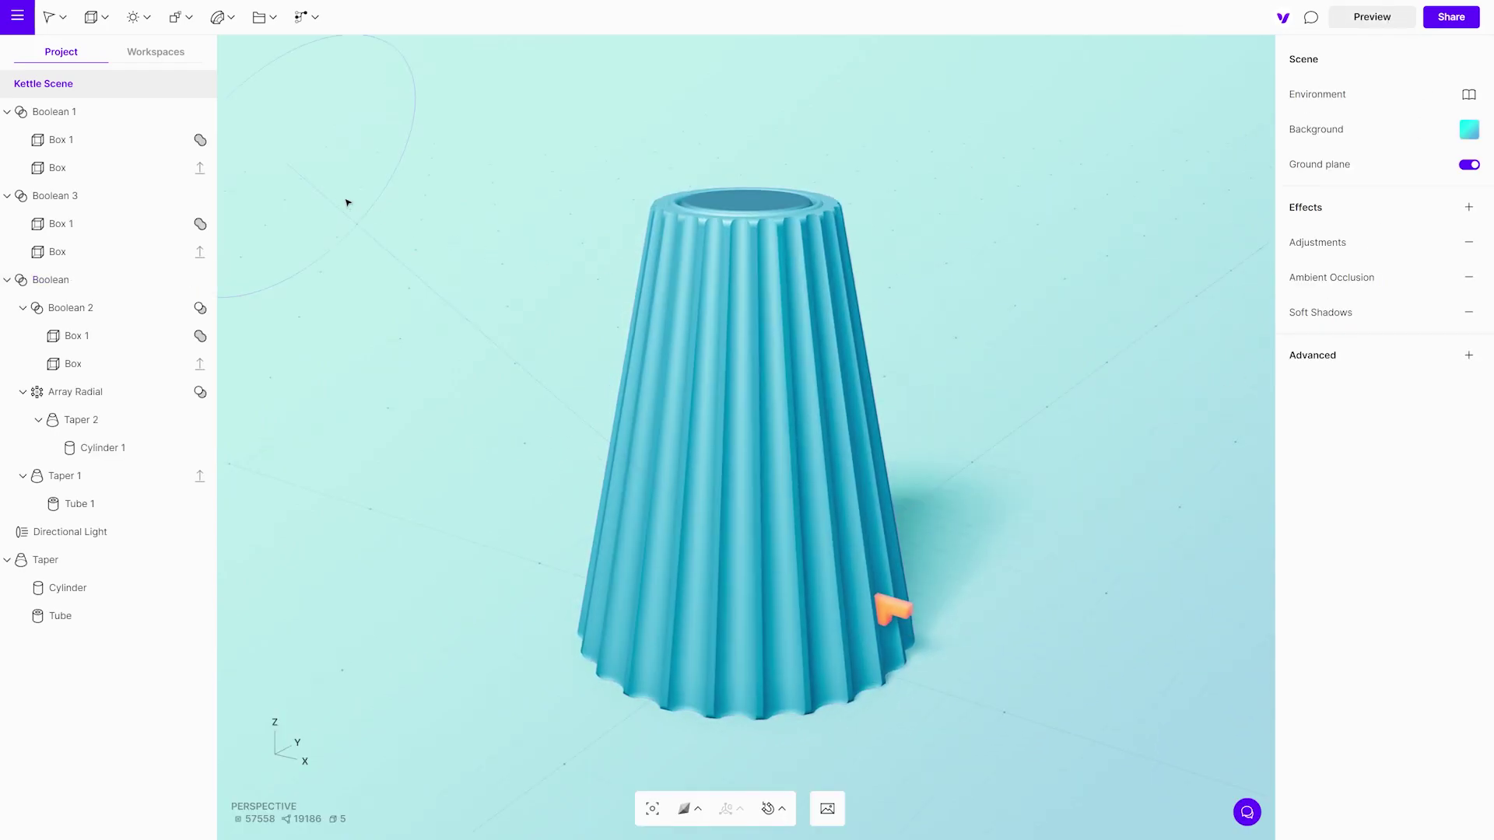
# Add a cylinder, scale it down to about 0.17, and place it on the kettle's lid at Z about 148.54
pyautogui.click(95, 19)
pyautogui.click(122, 148)
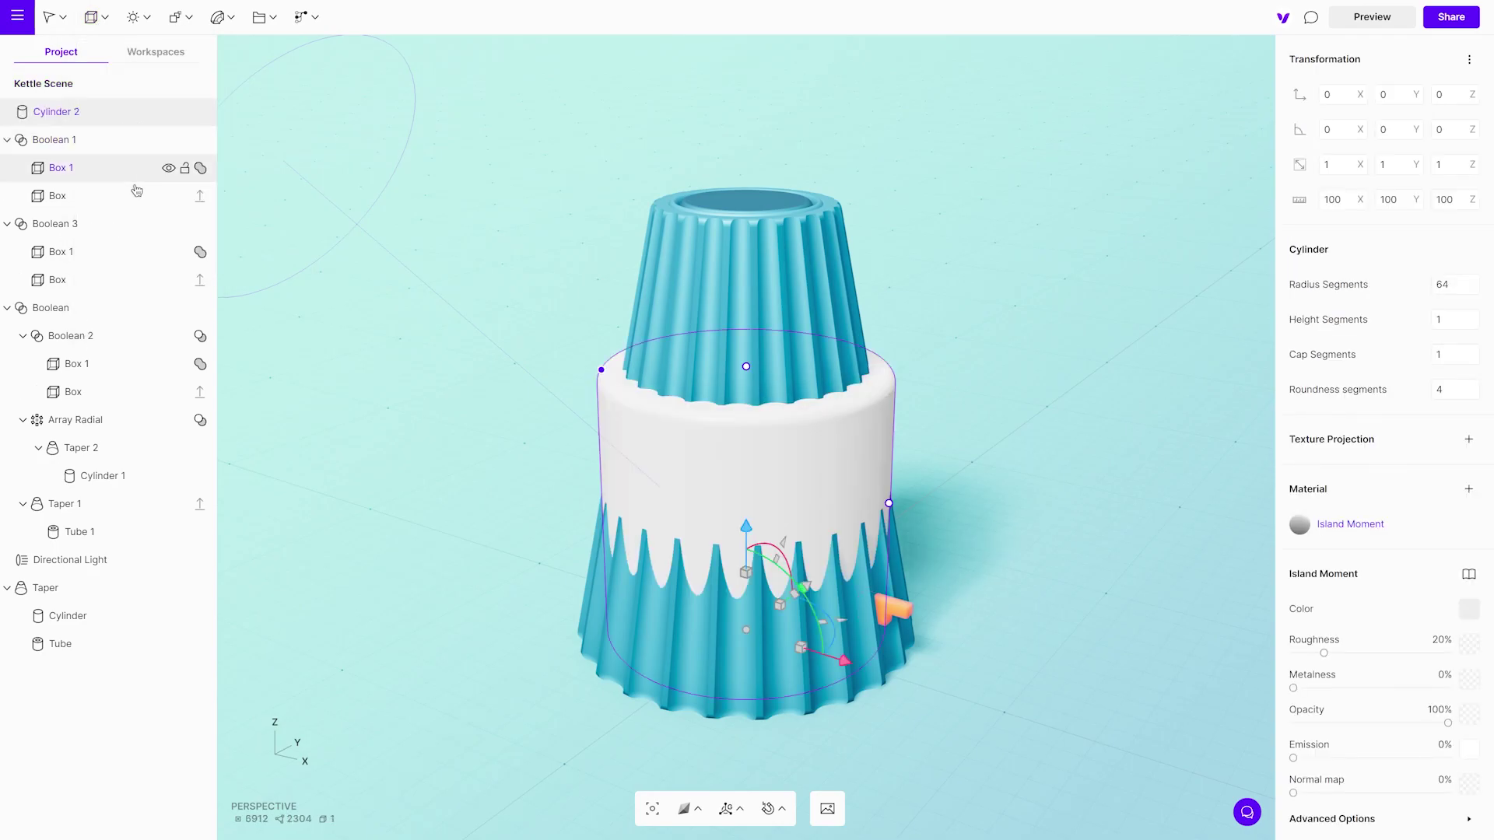
pyautogui.moveTo(760, 453); pyautogui.dragTo(756, 104)
pyautogui.keyDown('shift'); pyautogui.moveTo(749, 158); pyautogui.dragTo(767, 810); pyautogui.keyUp('shift')
pyautogui.press('f')
pyautogui.scroll(-5, 908, 484)
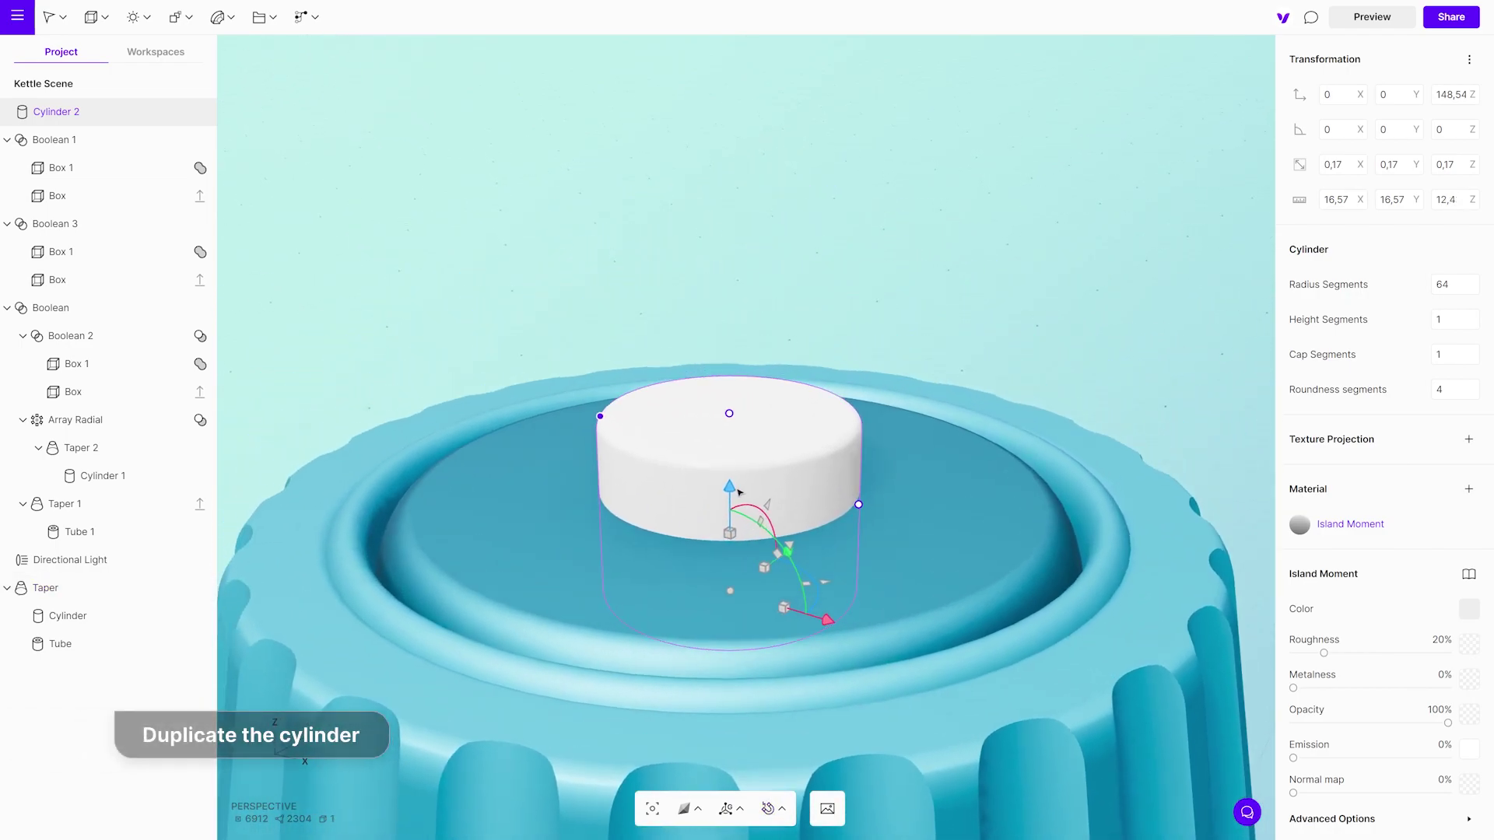
# Duplicate the lid cylinder, scale the copy to about 0.09, and stack it on top at Z about 160.6
pyautogui.hotkey('ctrl', 'd')
pyautogui.moveTo(731, 545); pyautogui.dragTo(741, 371)
pyautogui.moveTo(729, 294); pyautogui.dragTo(732, 312)
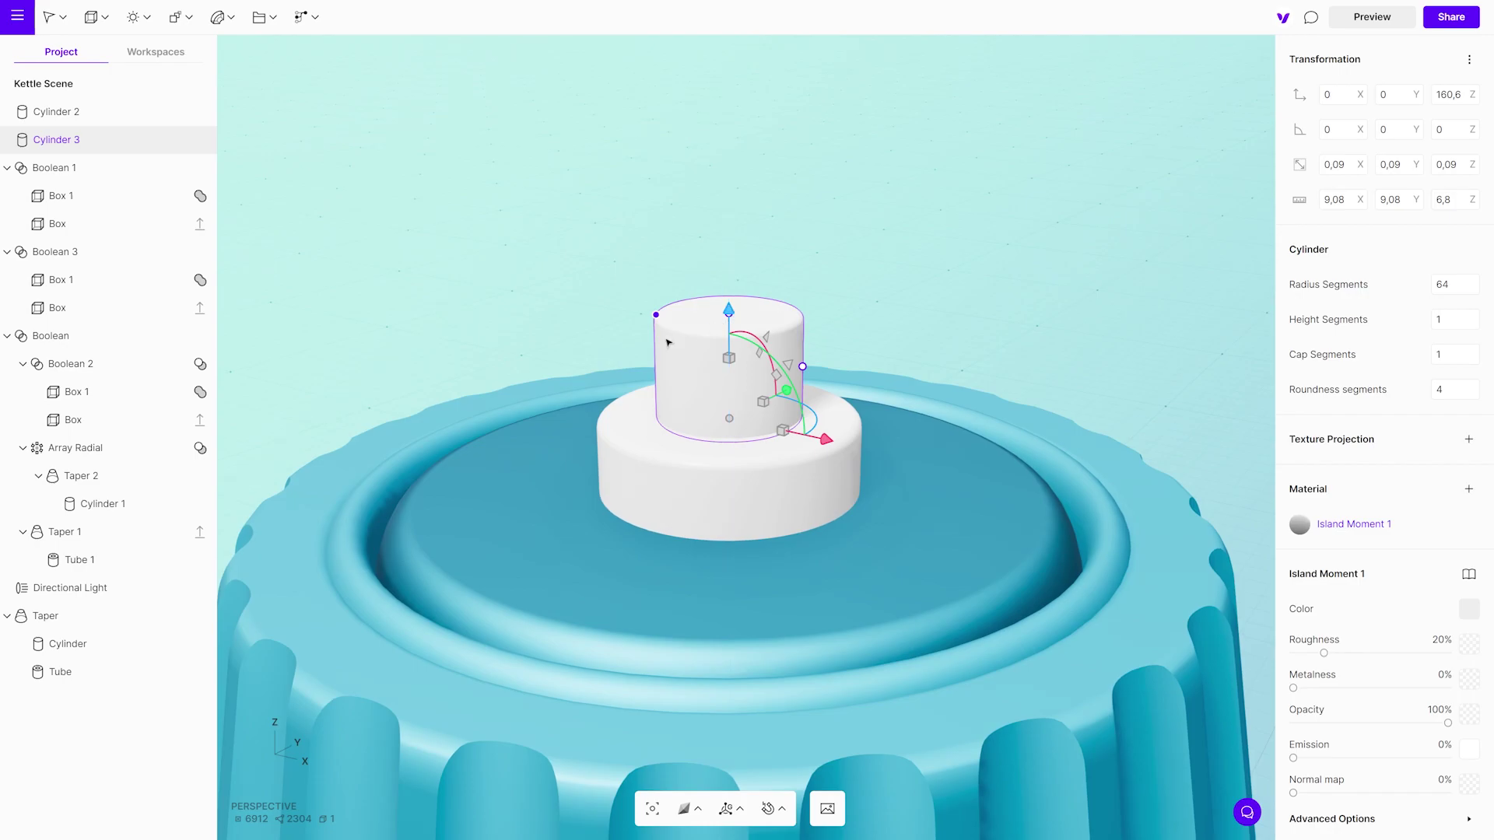
# Duplicate the small cylinder into a rod about 0.69 wide and 8.54 high at its edge, X 4.6 and Z 160
pyautogui.hotkey('ctrl', 'd')
pyautogui.moveTo(848, 419); pyautogui.dragTo(934, 417)
pyautogui.moveTo(970, 370); pyautogui.dragTo(687, 414, button='right')
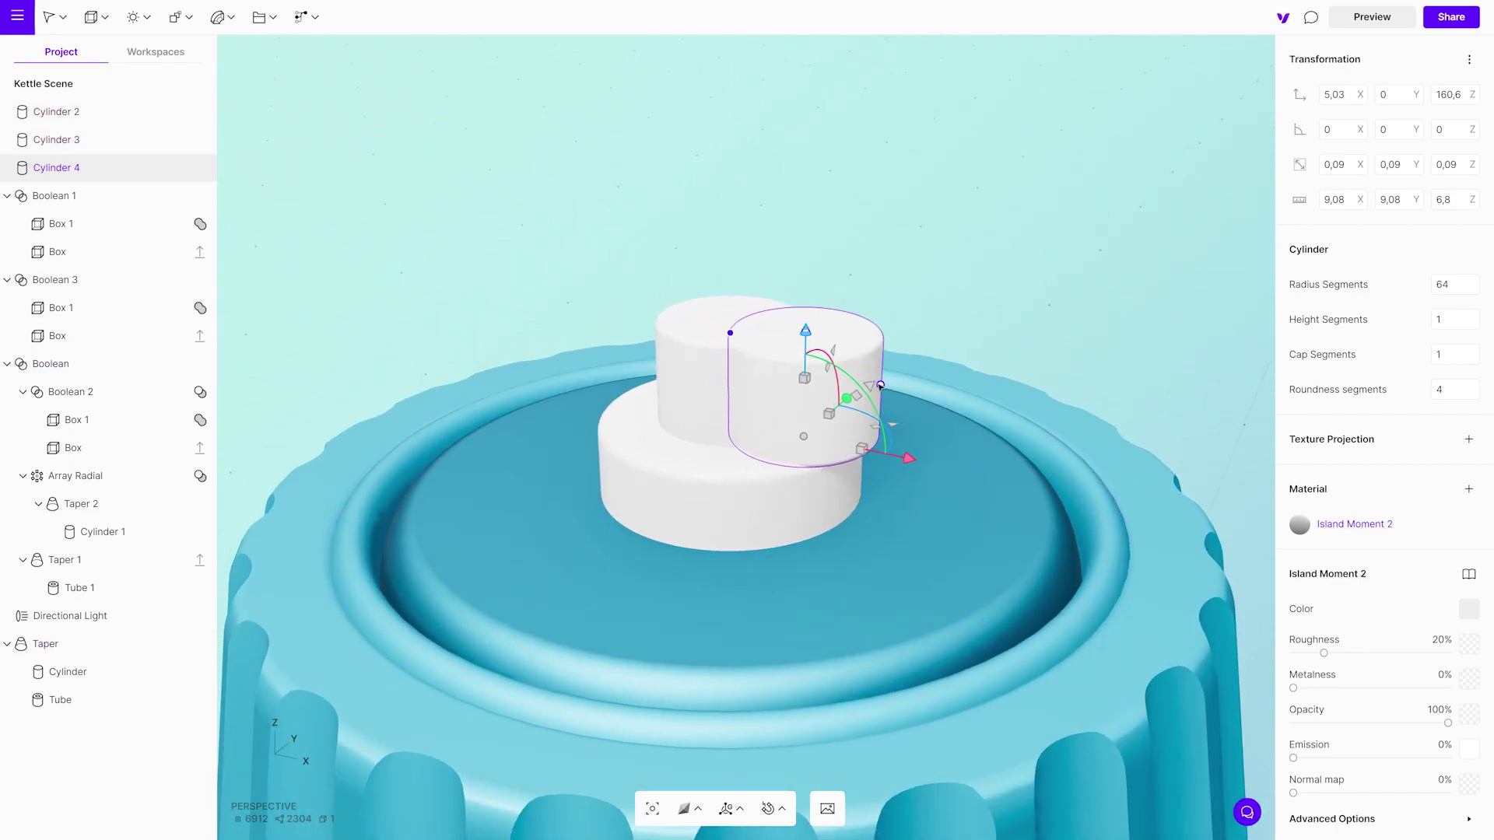
pyautogui.moveTo(880, 384); pyautogui.dragTo(674, 401)
pyautogui.keyDown('shift'); pyautogui.click(700, 403); pyautogui.keyUp('shift')
pyautogui.moveTo(703, 404); pyautogui.dragTo(966, 352, button='right')
pyautogui.click(820, 364)
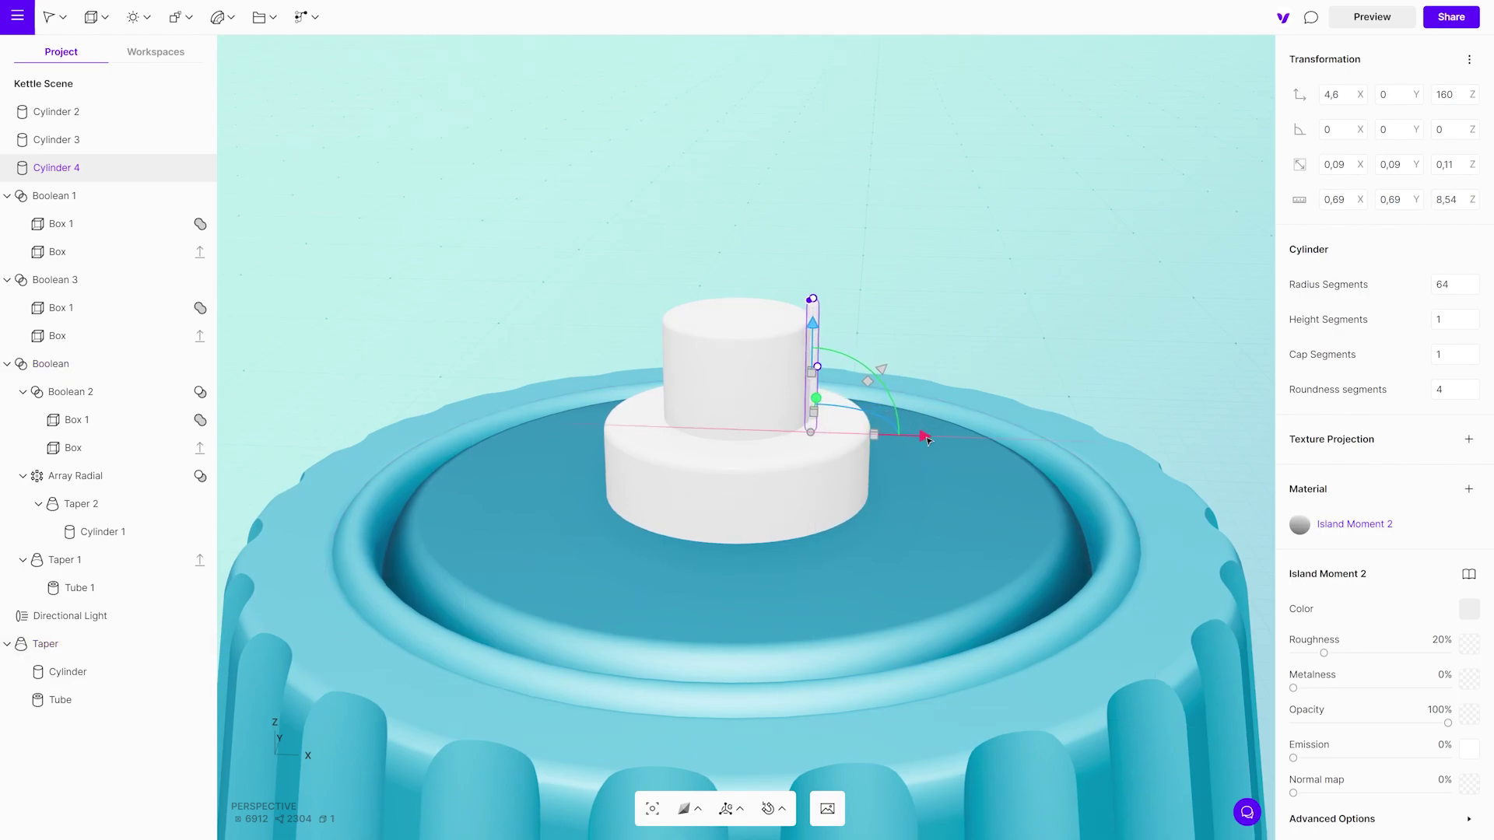
# Apply a radial array to the thin rod with a count of 21 around the small cylinder
pyautogui.moveTo(1025, 361); pyautogui.dragTo(674, 514)
pyautogui.click(178, 17)
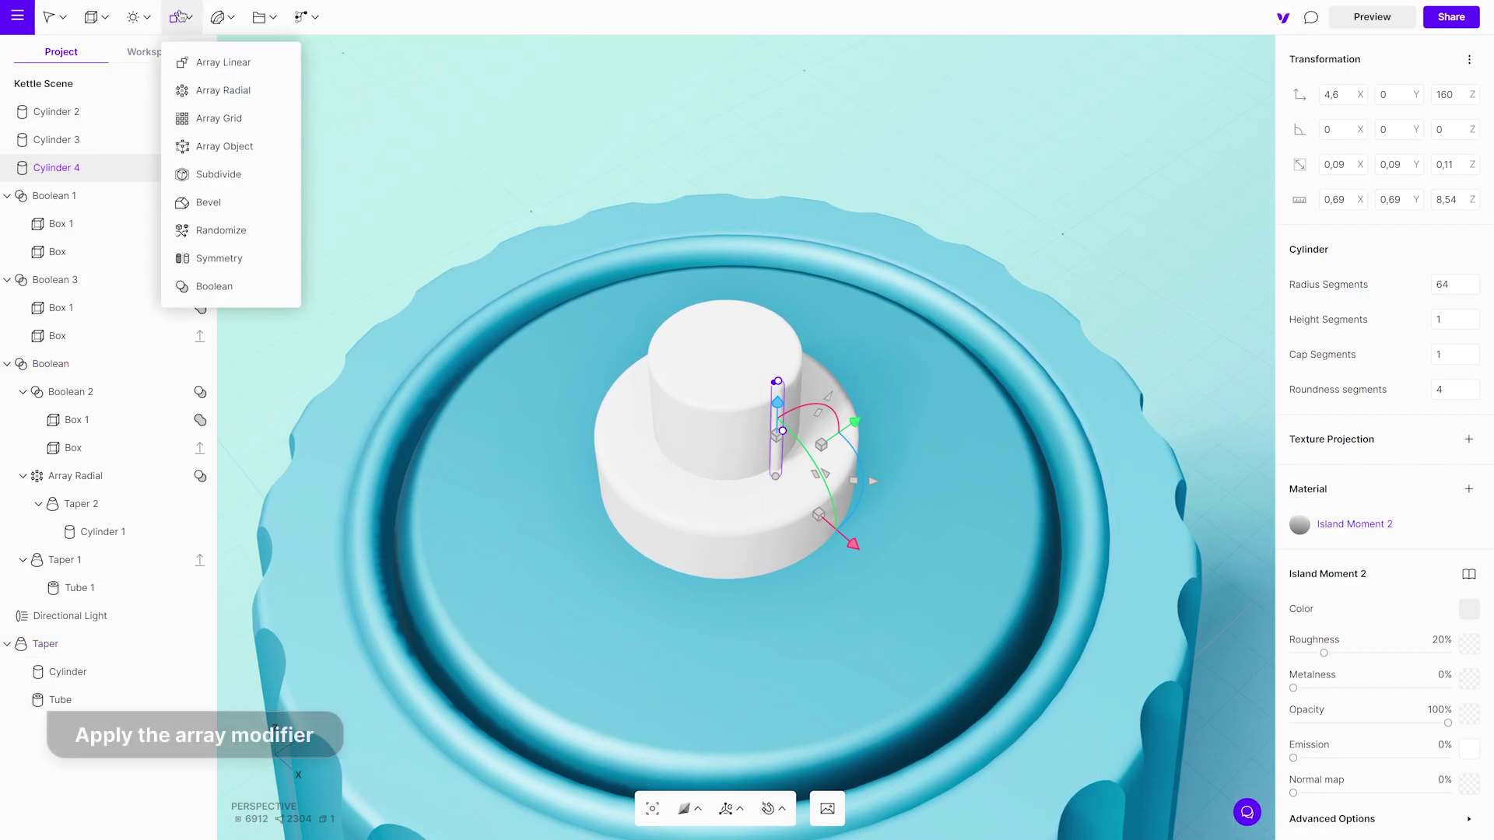
pyautogui.click(206, 90)
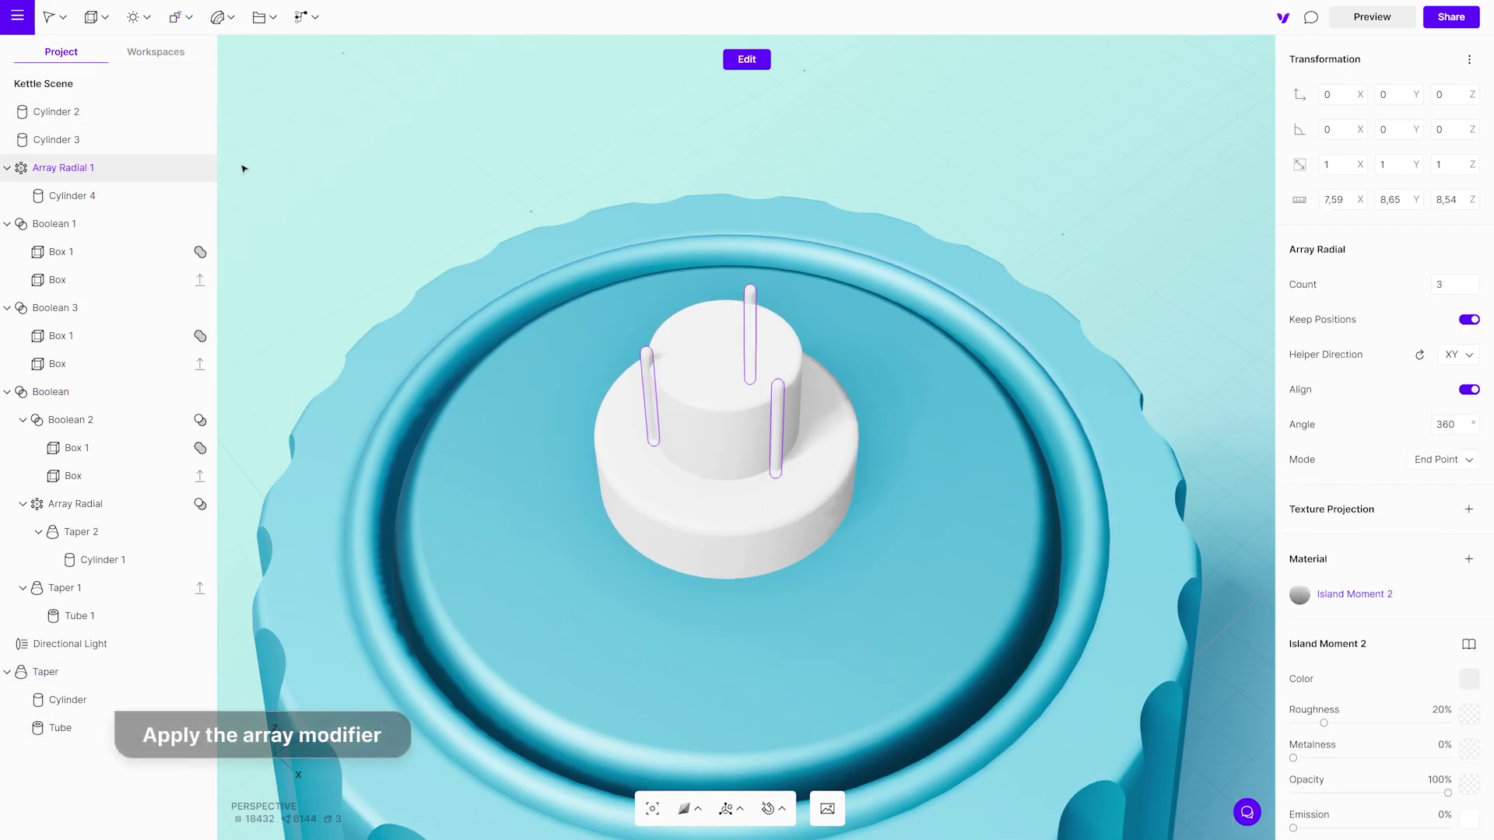
pyautogui.moveTo(1472, 284); pyautogui.dragTo(1473, 272)
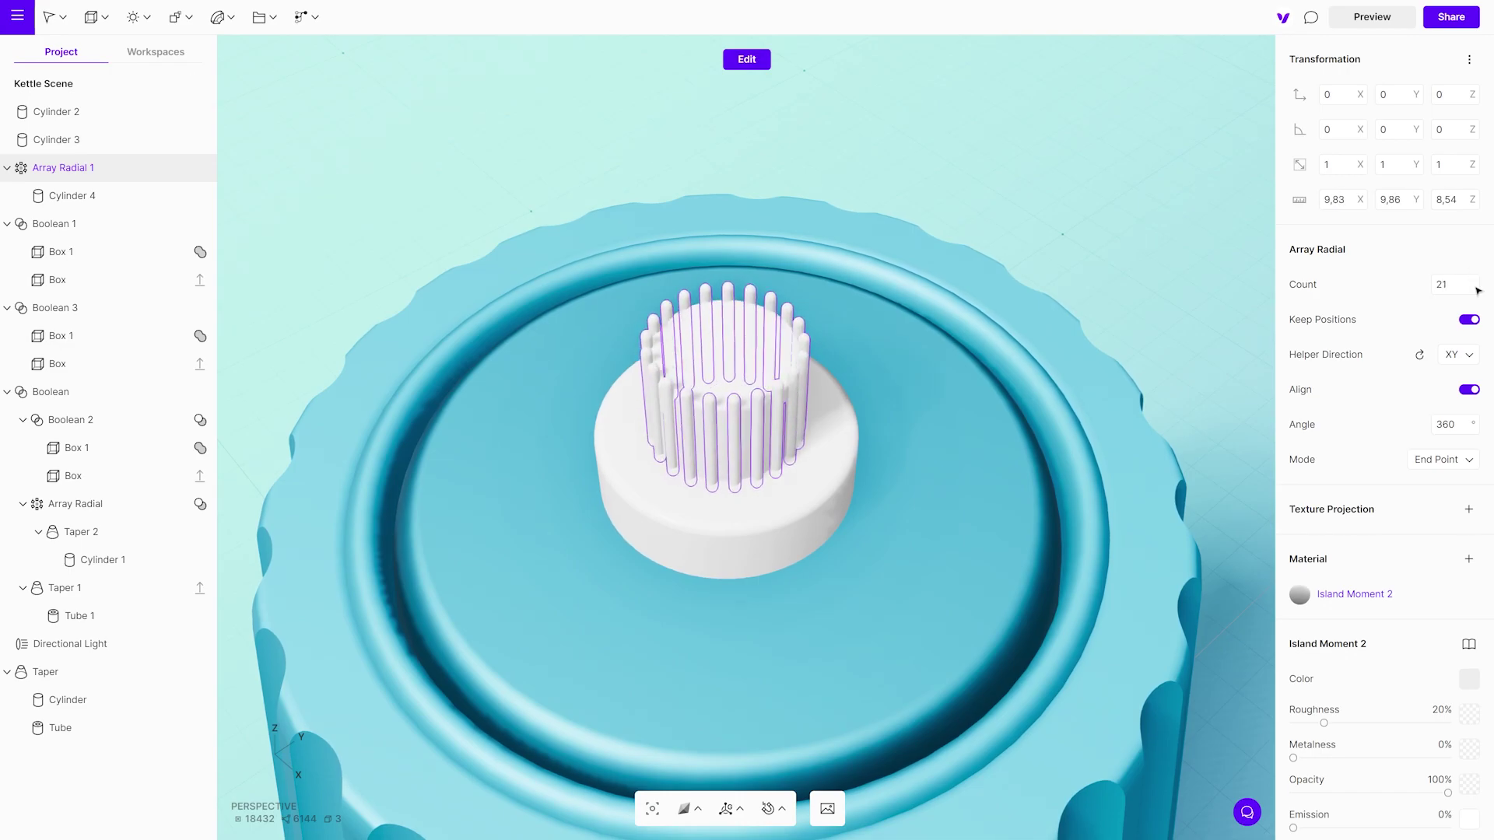
# Combine the small cylinder and the radial array of rods in a Boolean to carve grooves around the knob
pyautogui.keyDown('shift'); pyautogui.click(740, 368); pyautogui.keyUp('shift')
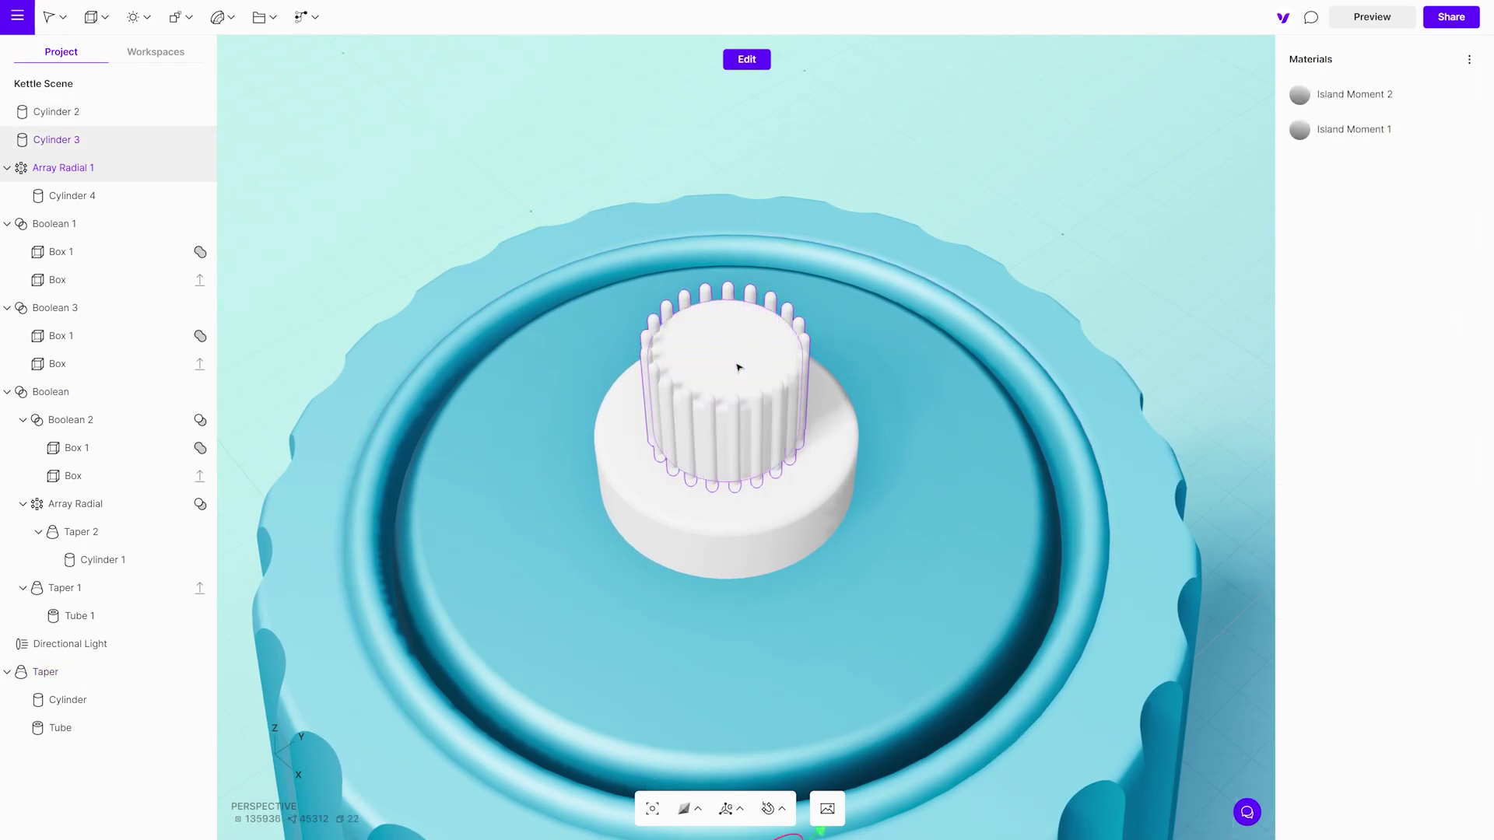
pyautogui.click(179, 17)
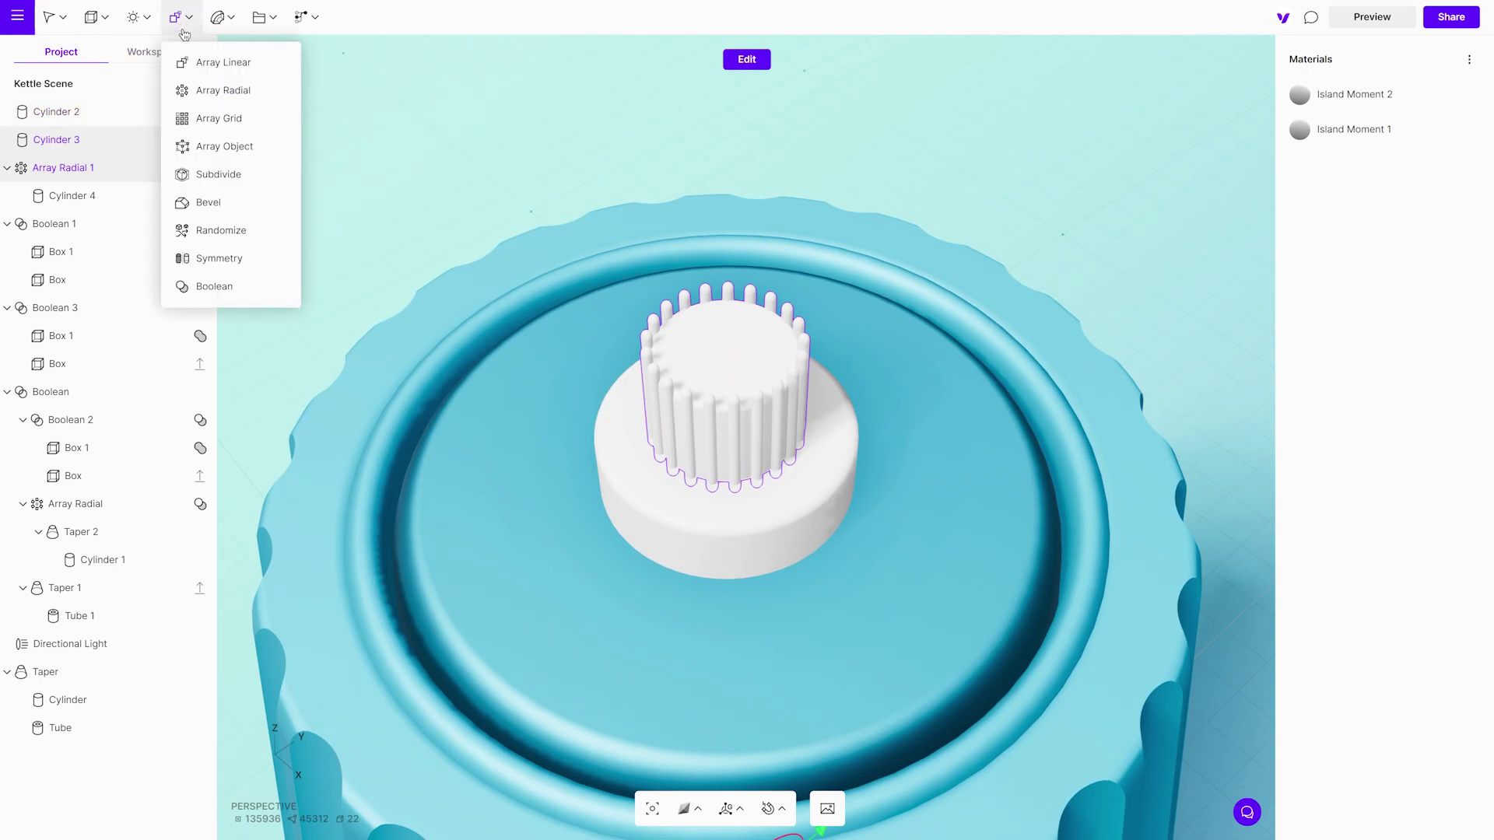
pyautogui.click(187, 282)
pyautogui.moveTo(721, 496)
pyautogui.mouseDown()
pyautogui.moveTo(527, 457)
pyautogui.moveTo(903, 454)
pyautogui.mouseUp()
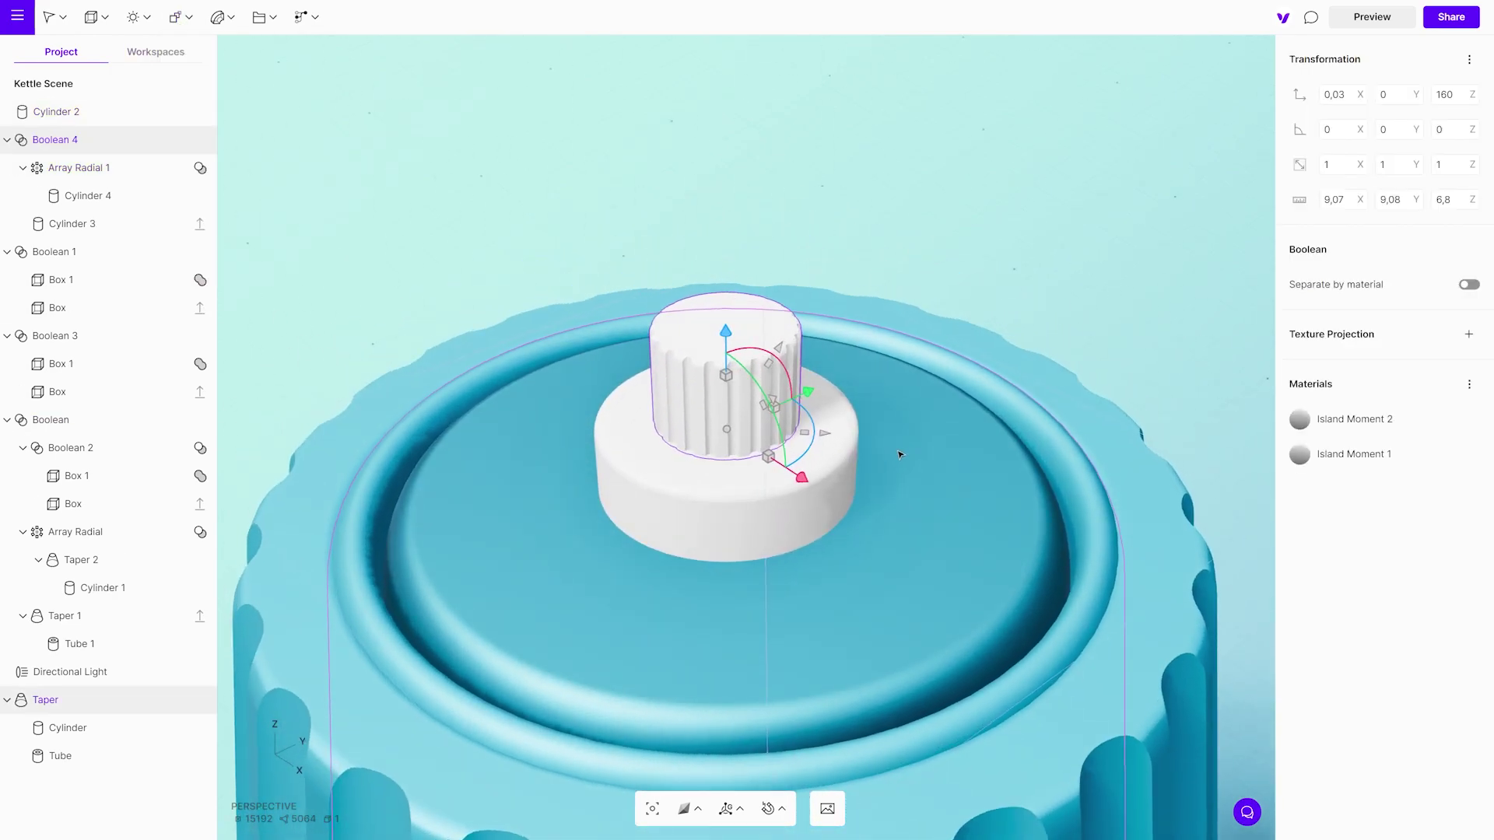
# Replace the materials of the grooved knob and the cylinder beneath it with the kettle's blue Berry material
pyautogui.click(1469, 384)
pyautogui.click(1444, 395)
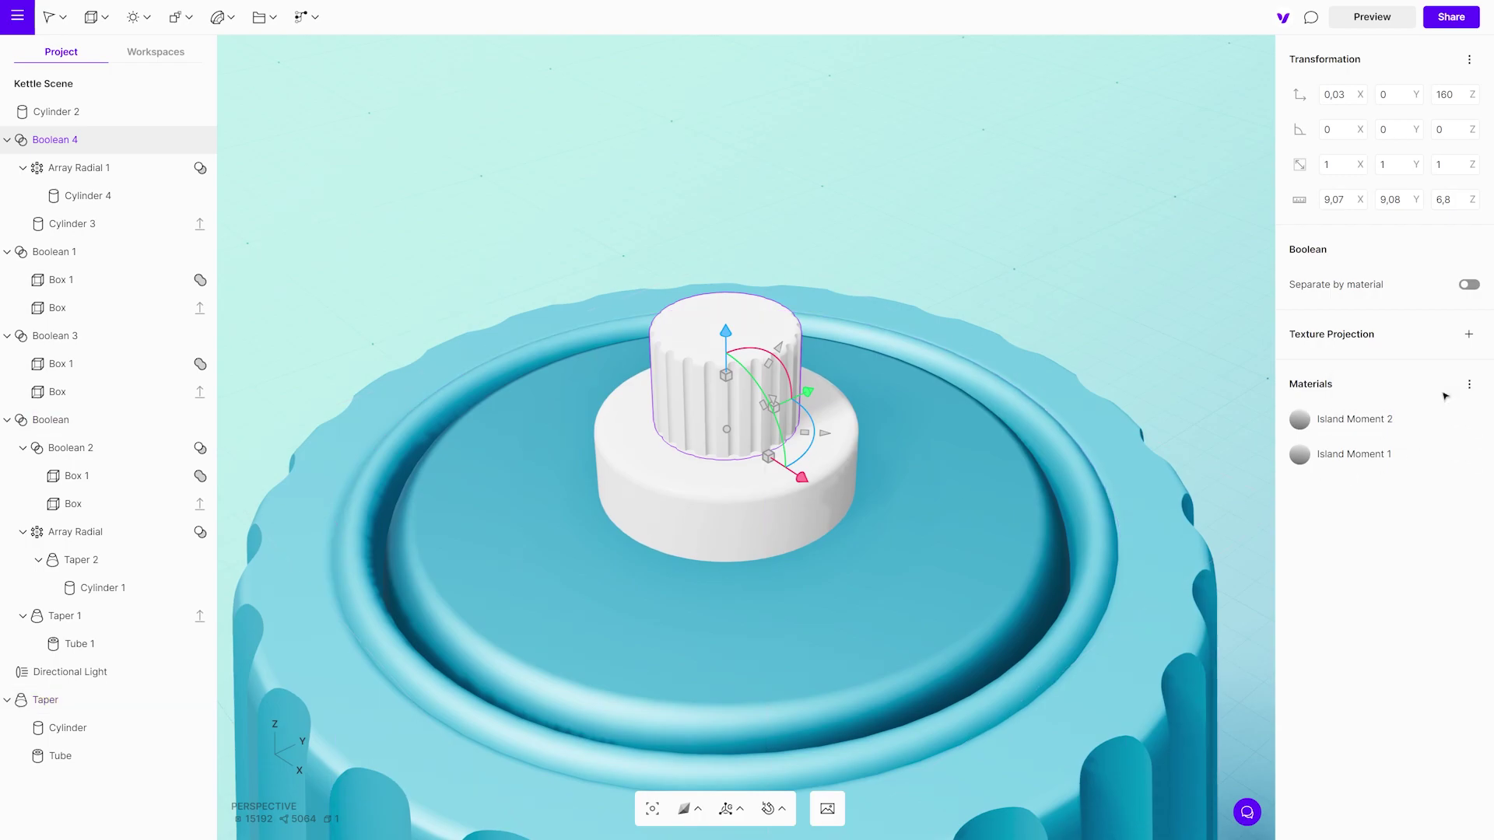
pyautogui.click(1470, 420)
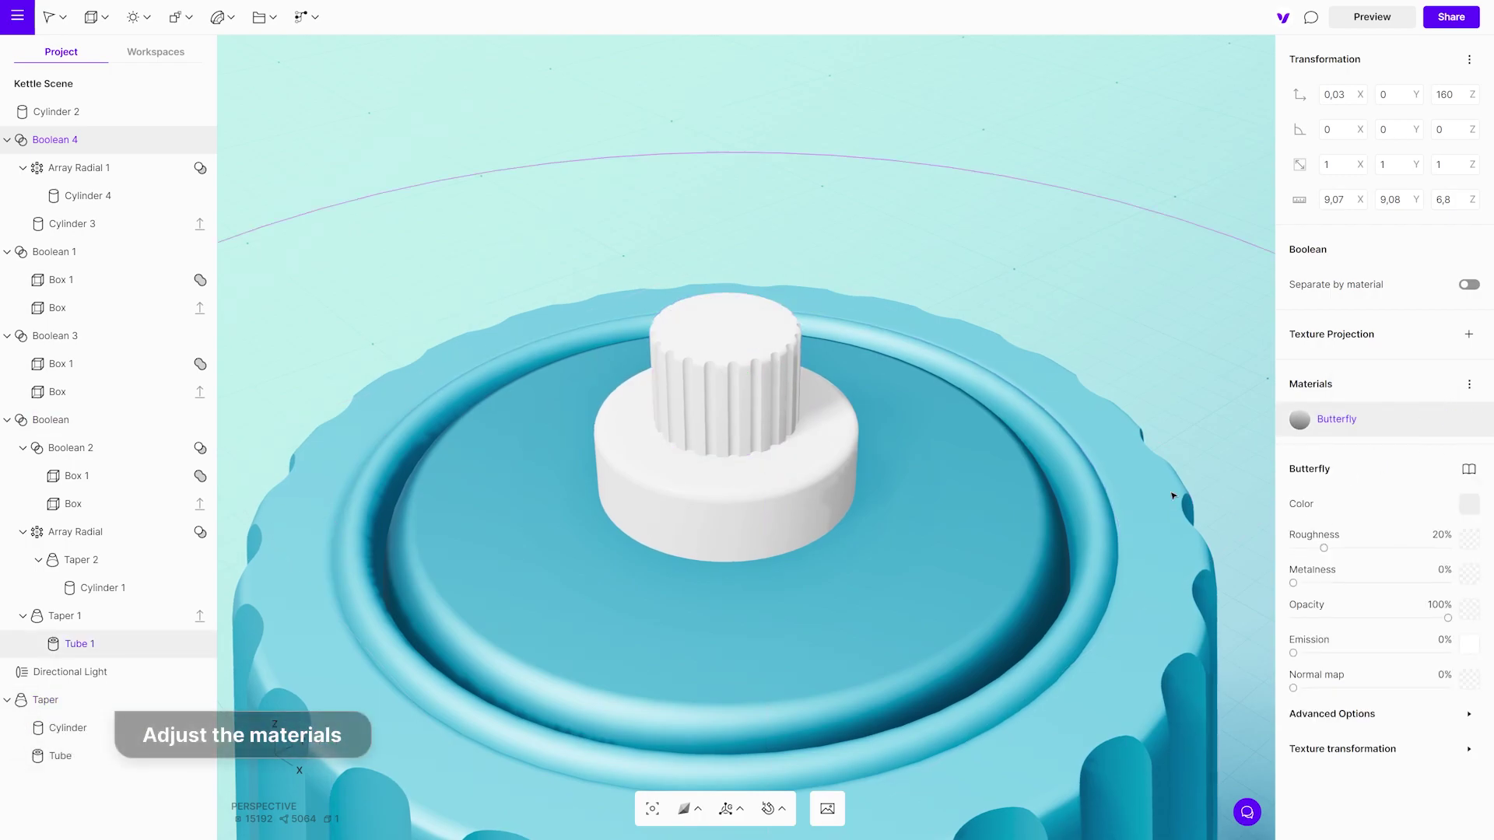
pyautogui.click(1174, 496)
pyautogui.click(757, 517)
pyautogui.click(1468, 526)
pyautogui.click(724, 397)
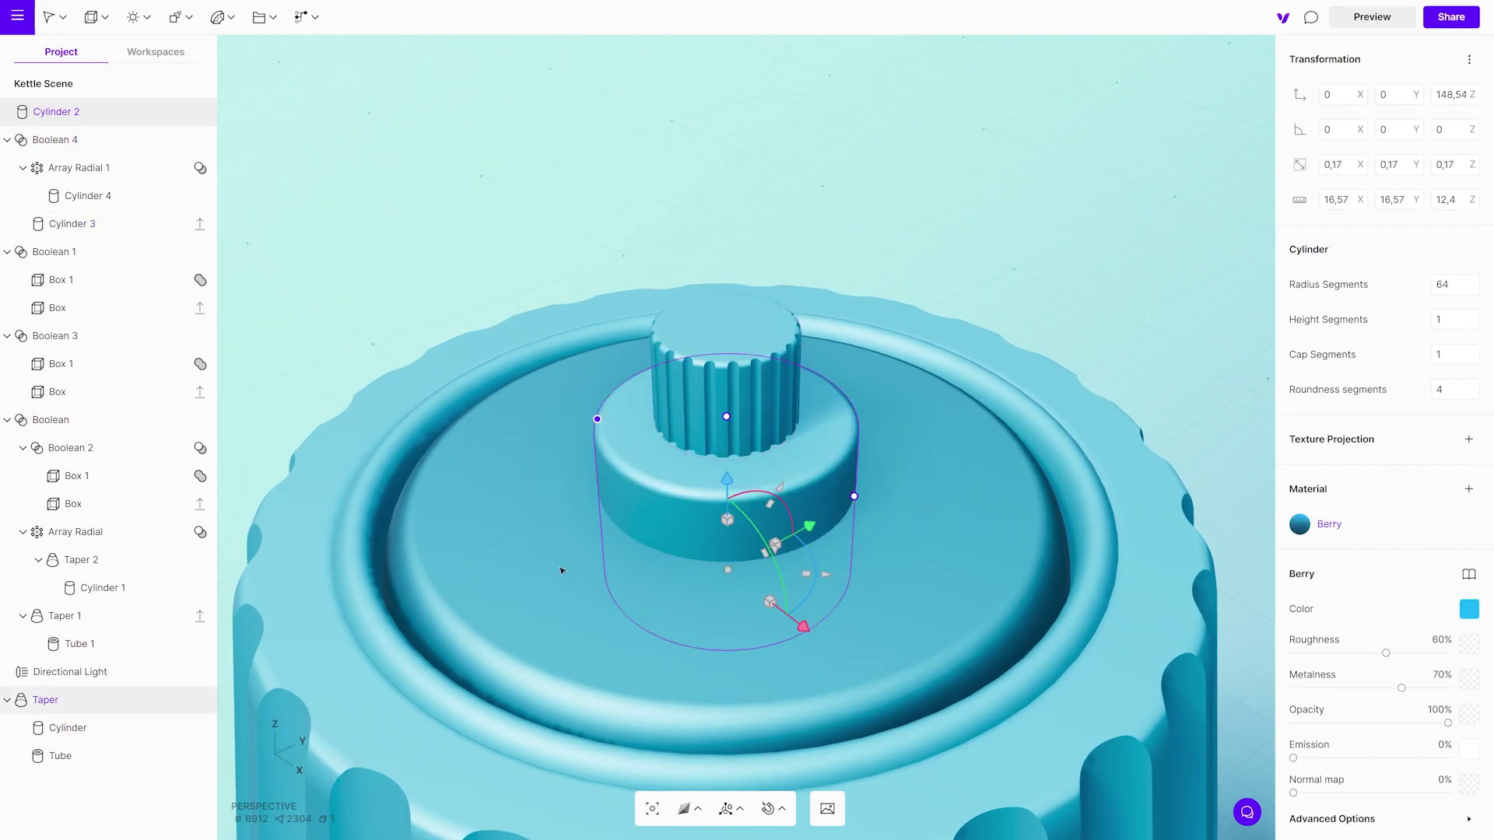
# Add a box to the scene and move it beside the kettle at X about 100
pyautogui.click(380, 714)
pyautogui.press('f')
pyautogui.moveTo(496, 550); pyautogui.dragTo(577, 514, button='right')
pyautogui.click(330, 446)
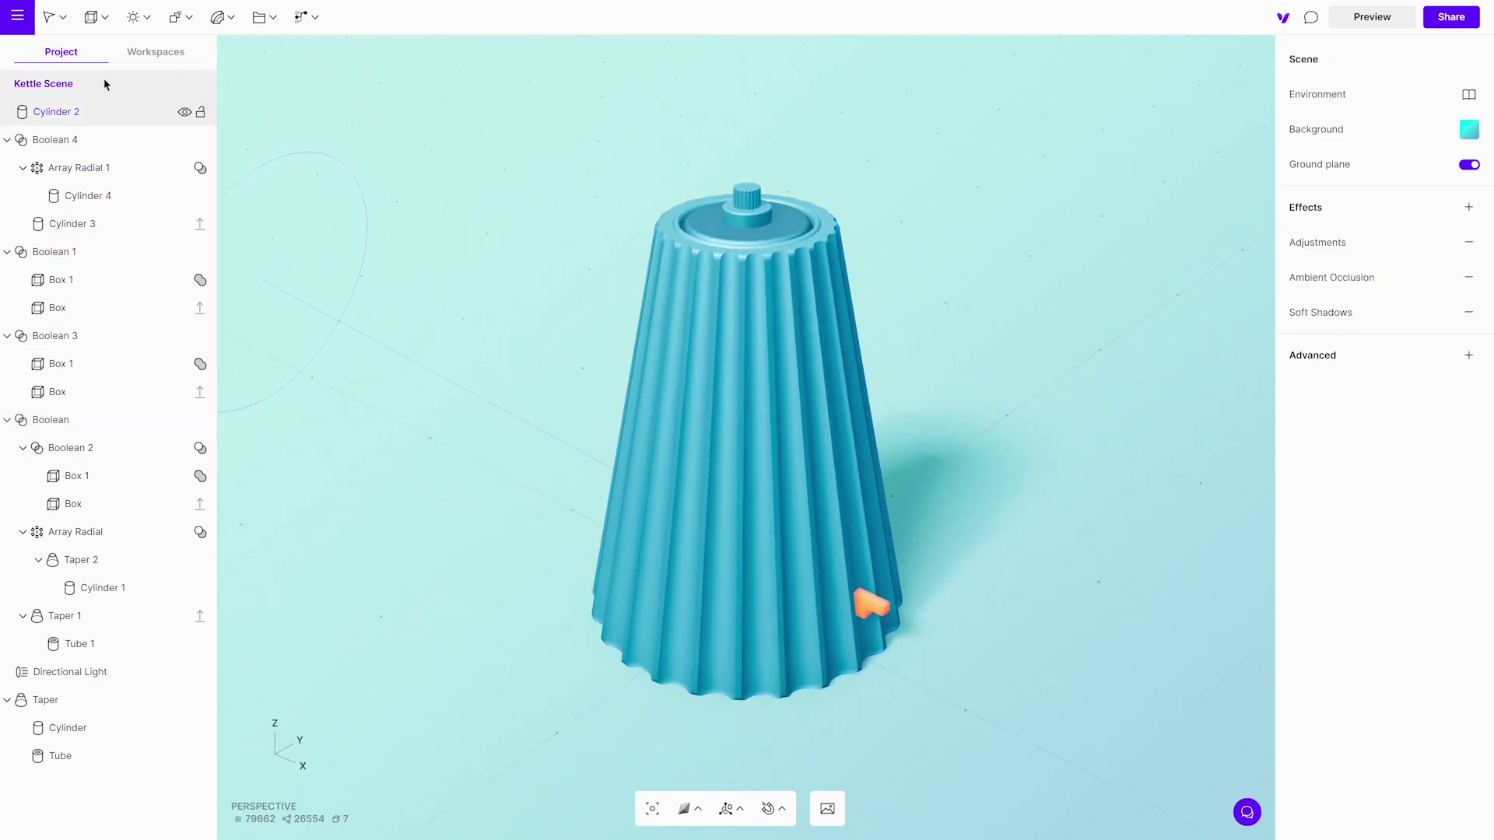
pyautogui.click(97, 18)
pyautogui.click(121, 65)
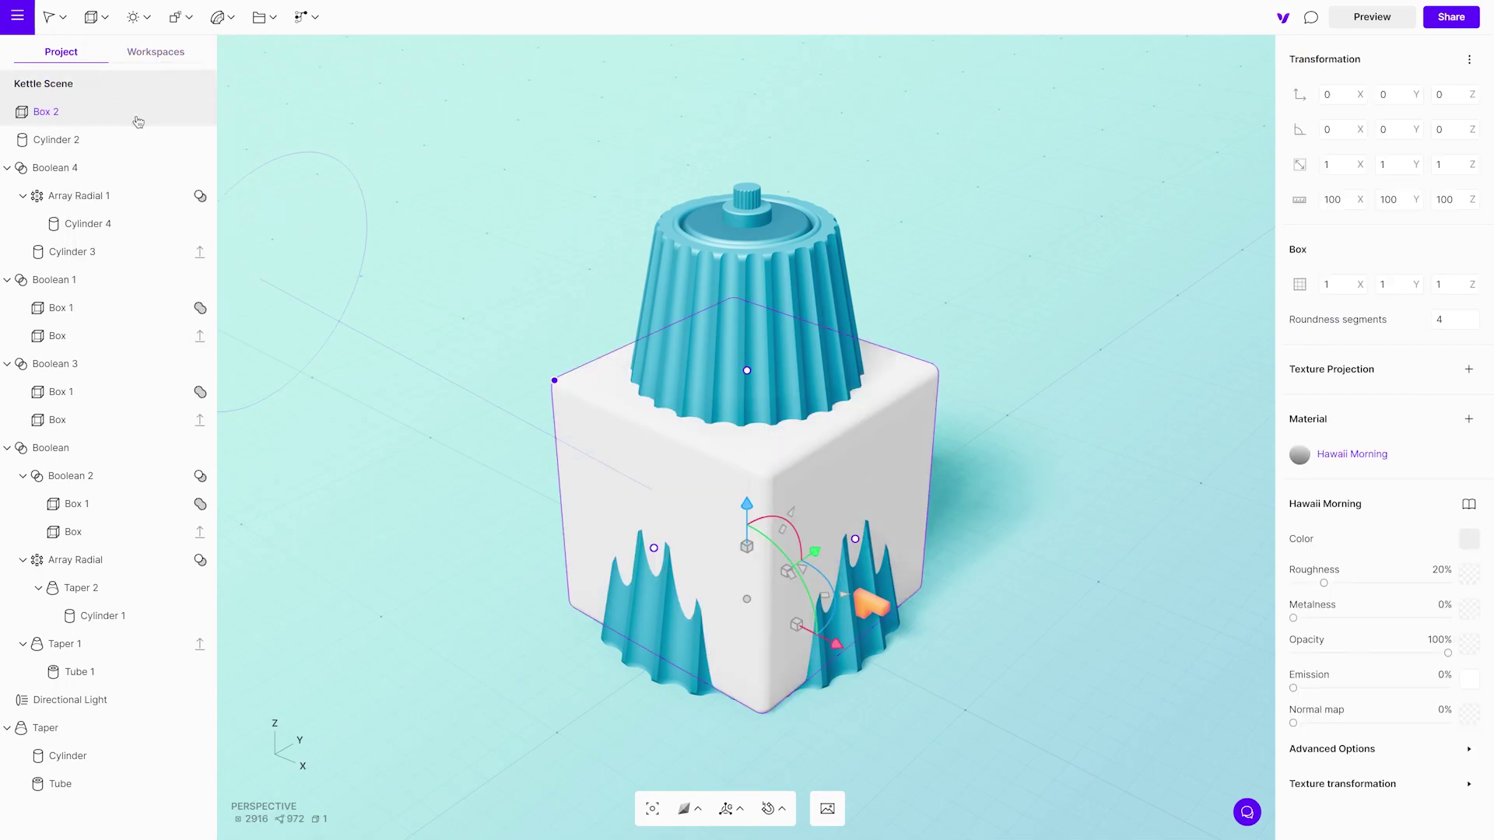
pyautogui.moveTo(982, 694); pyautogui.dragTo(1102, 759)
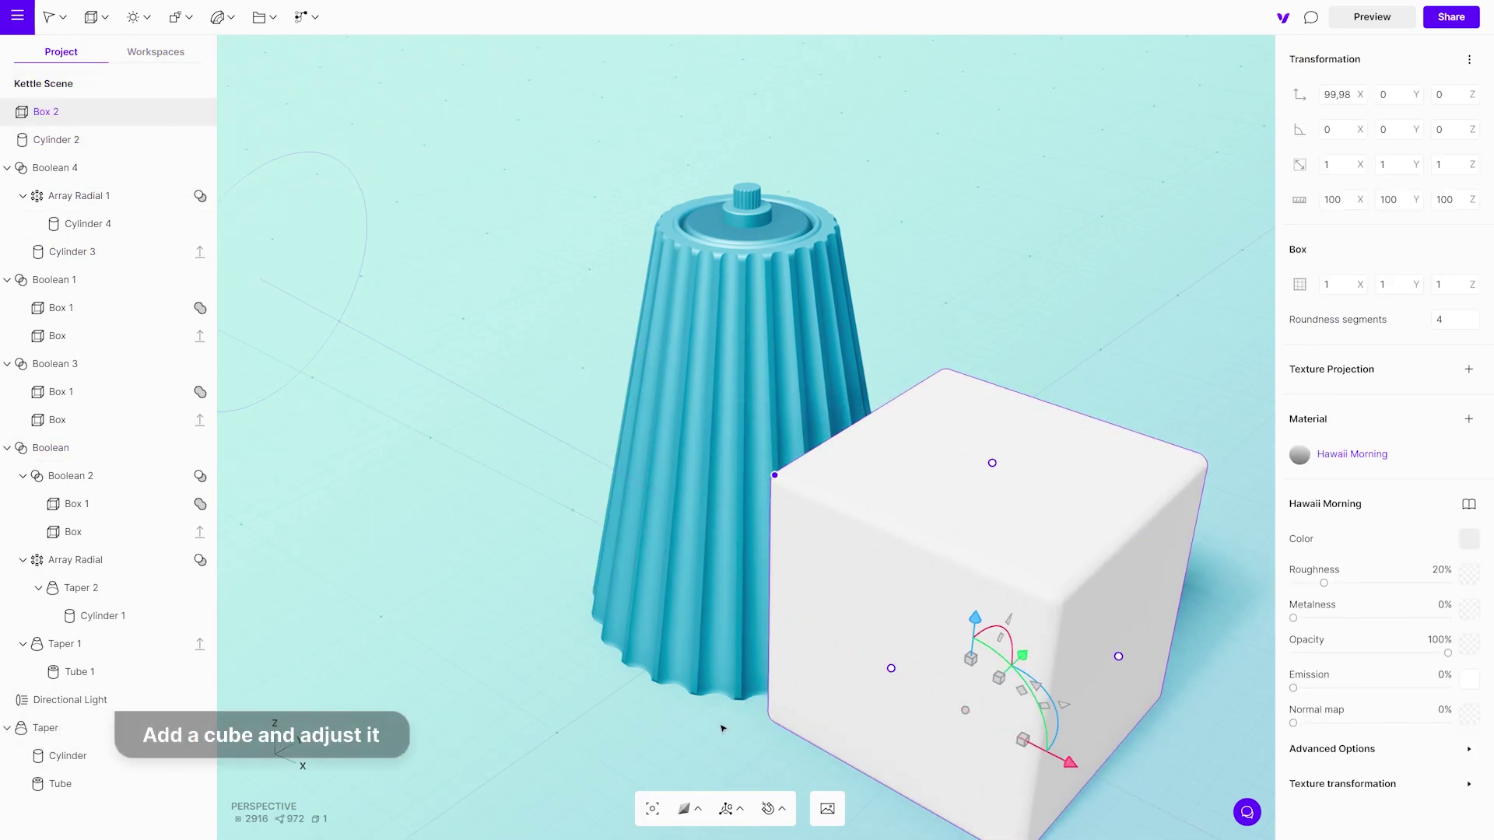
# Resize the new box to about 88.32 by 28.26 by 88.32 and strongly round its corners
pyautogui.click(652, 809)
pyautogui.moveTo(748, 531)
pyautogui.keyDown('shift'); pyautogui.mouseDown()
pyautogui.moveTo(754, 558)
pyautogui.moveTo(749, 538)
pyautogui.mouseUp(); pyautogui.keyUp('shift')
pyautogui.moveTo(638, 521); pyautogui.dragTo(776, 489)
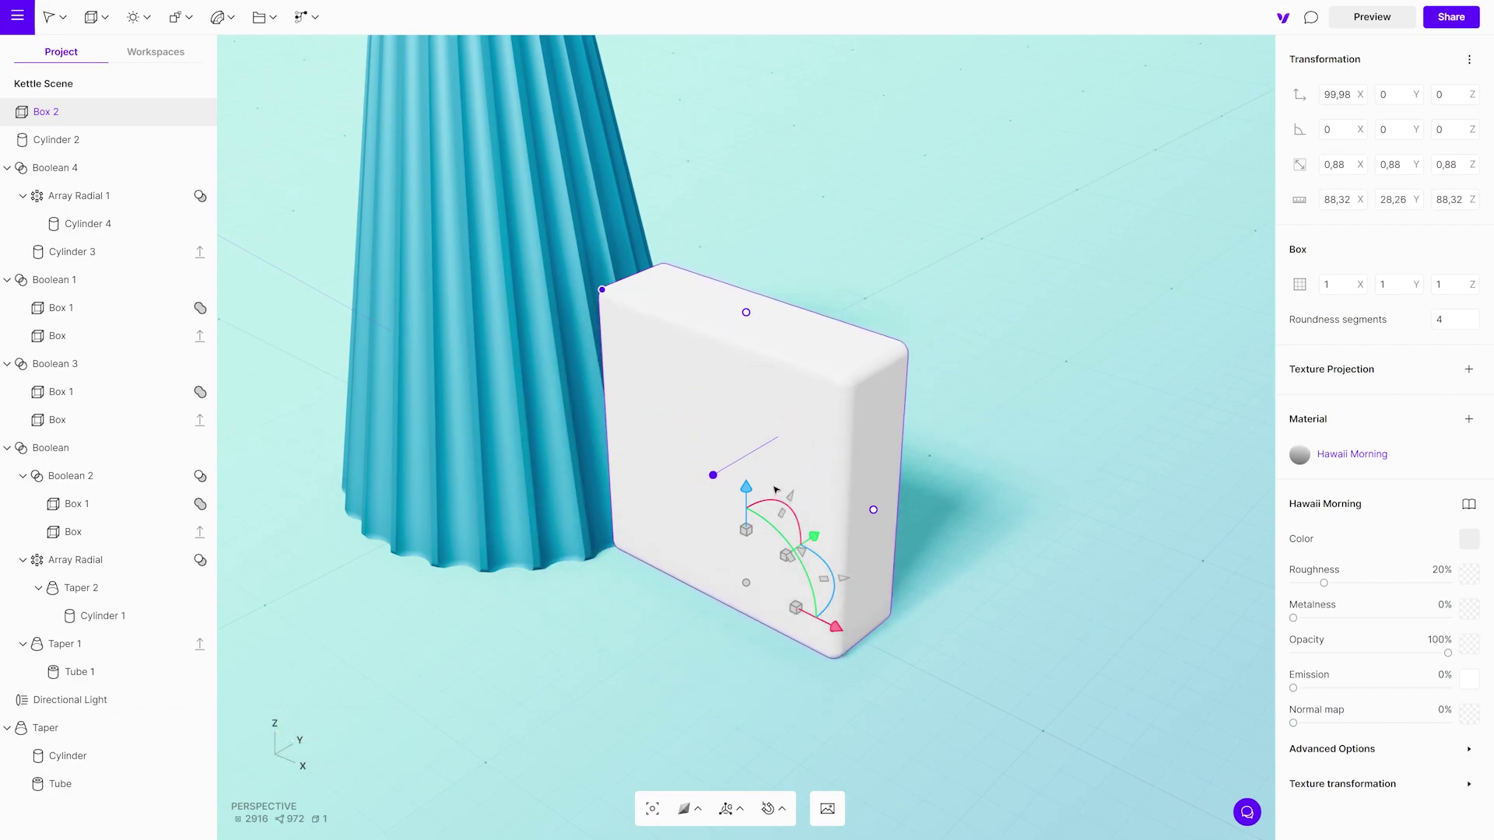
pyautogui.moveTo(605, 293); pyautogui.dragTo(684, 368)
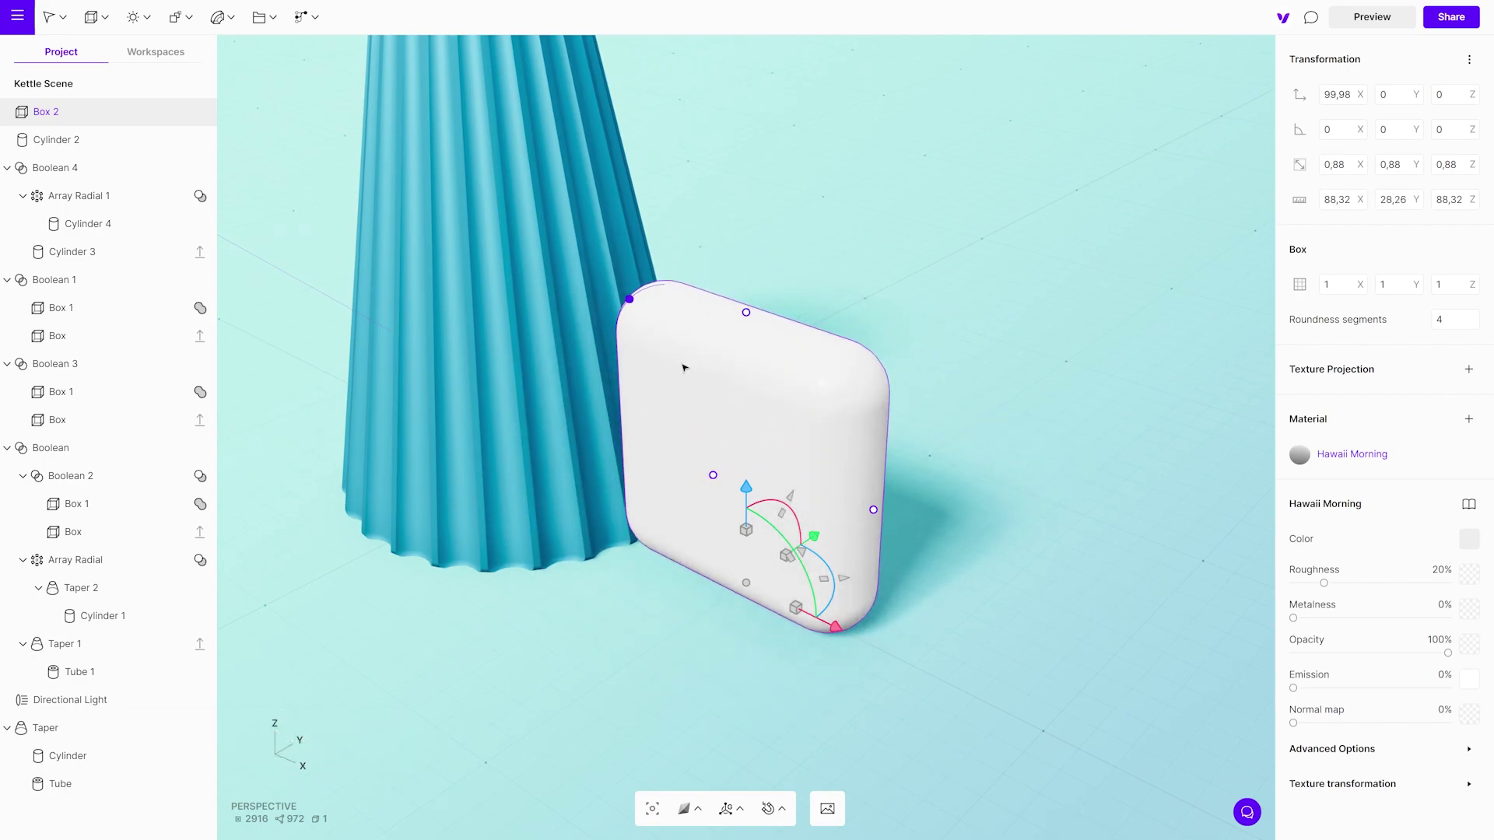
# Add a second box, flatten it to about 8.45 high, and pass it through the rounded box at X 101.43, Z 37.13
pyautogui.click(106, 26)
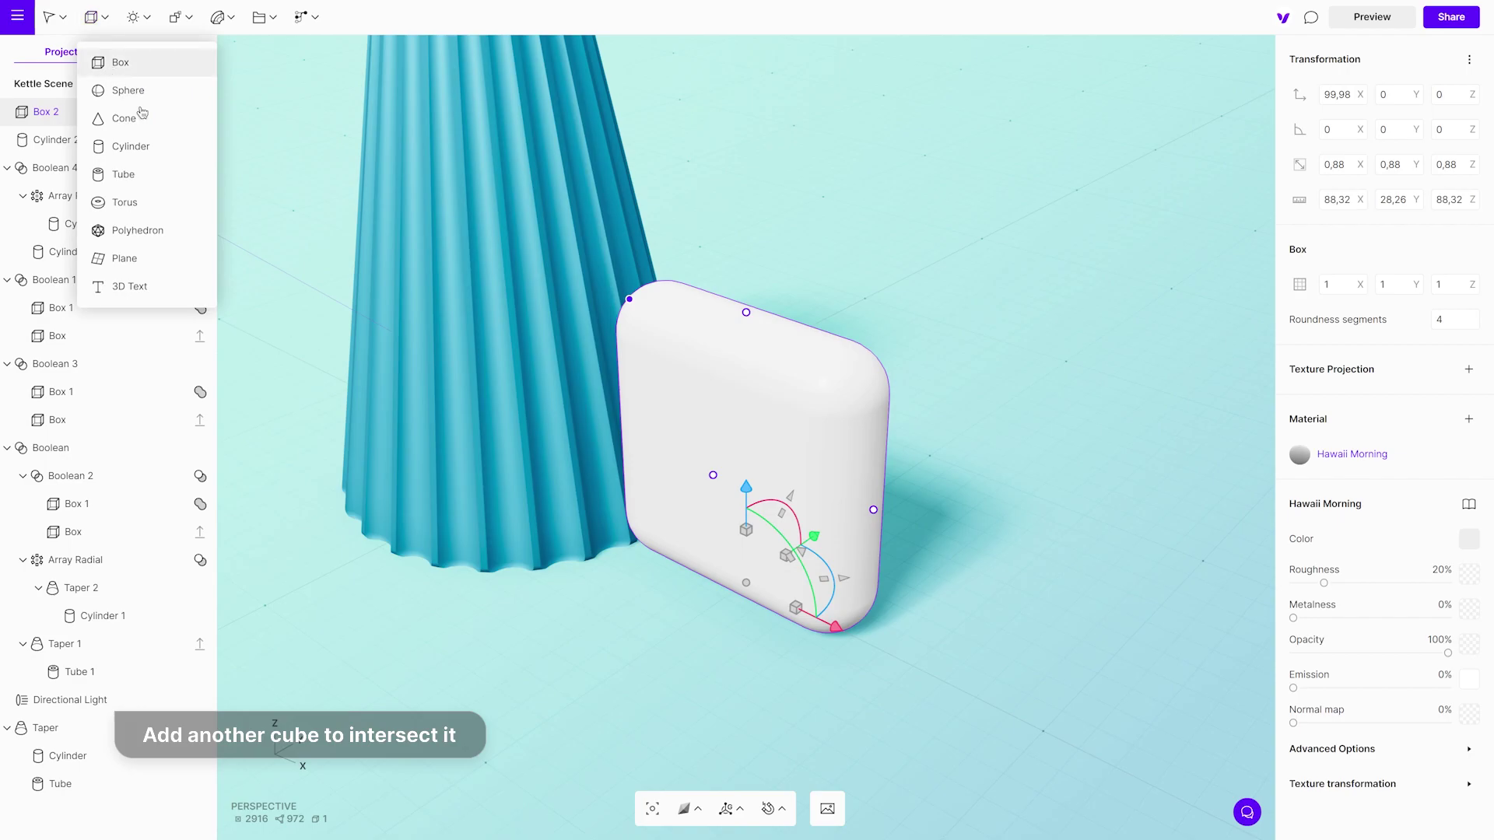
pyautogui.click(120, 62)
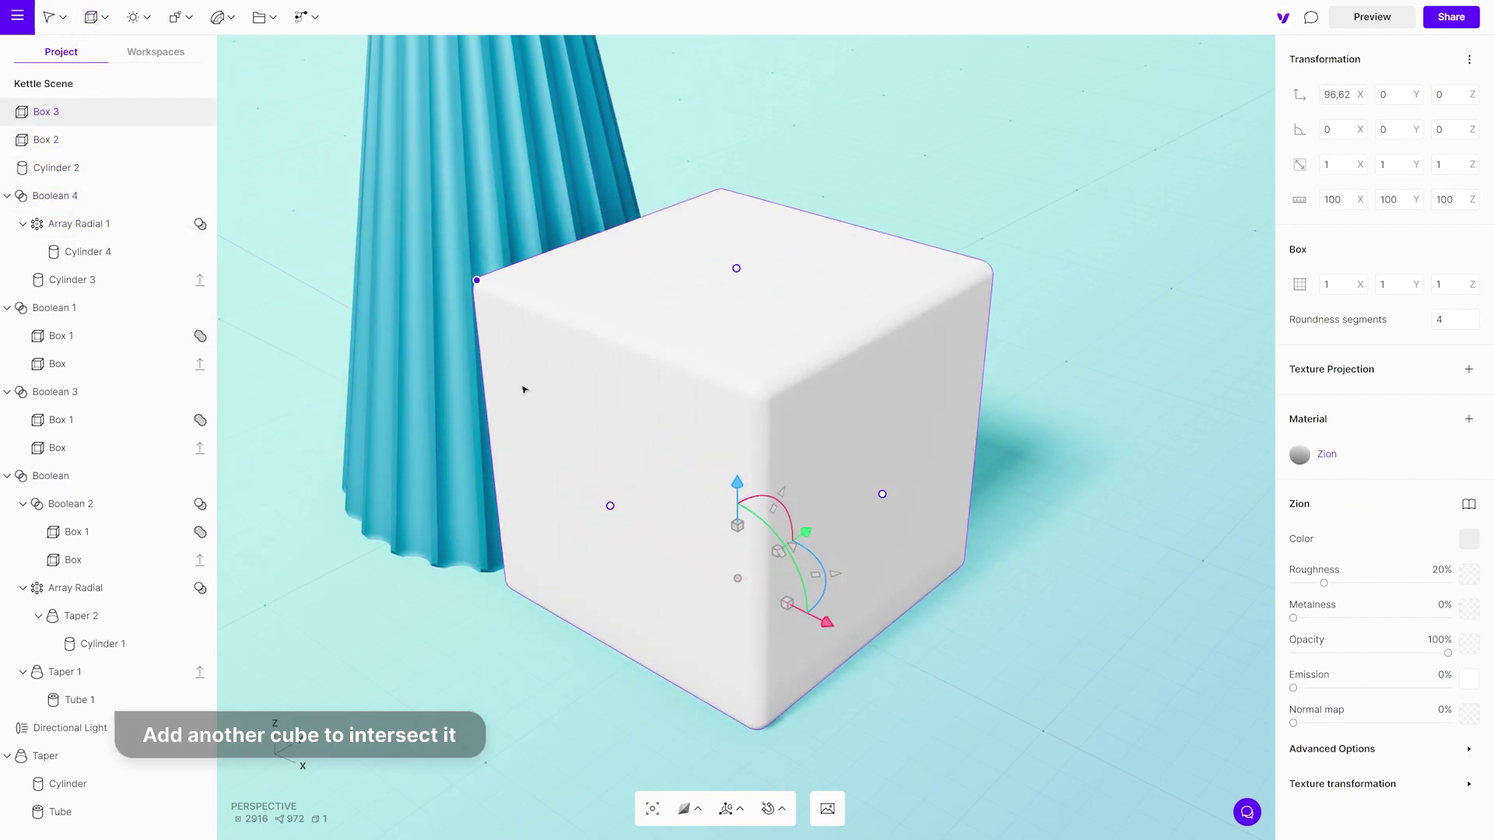
pyautogui.moveTo(476, 280); pyautogui.dragTo(466, 277)
pyautogui.moveTo(741, 529); pyautogui.dragTo(726, 379)
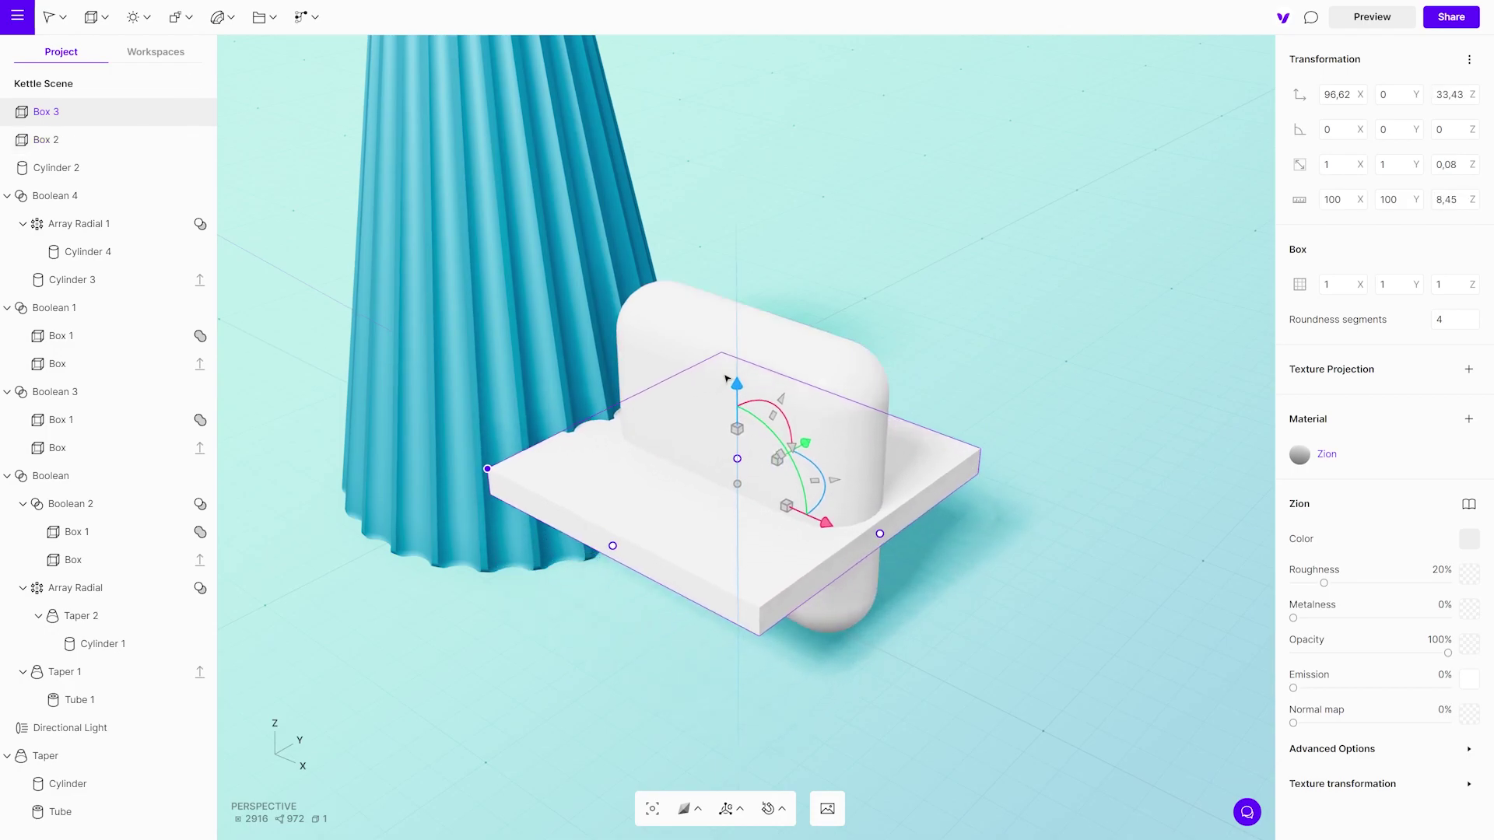
pyautogui.moveTo(830, 526); pyautogui.dragTo(846, 523)
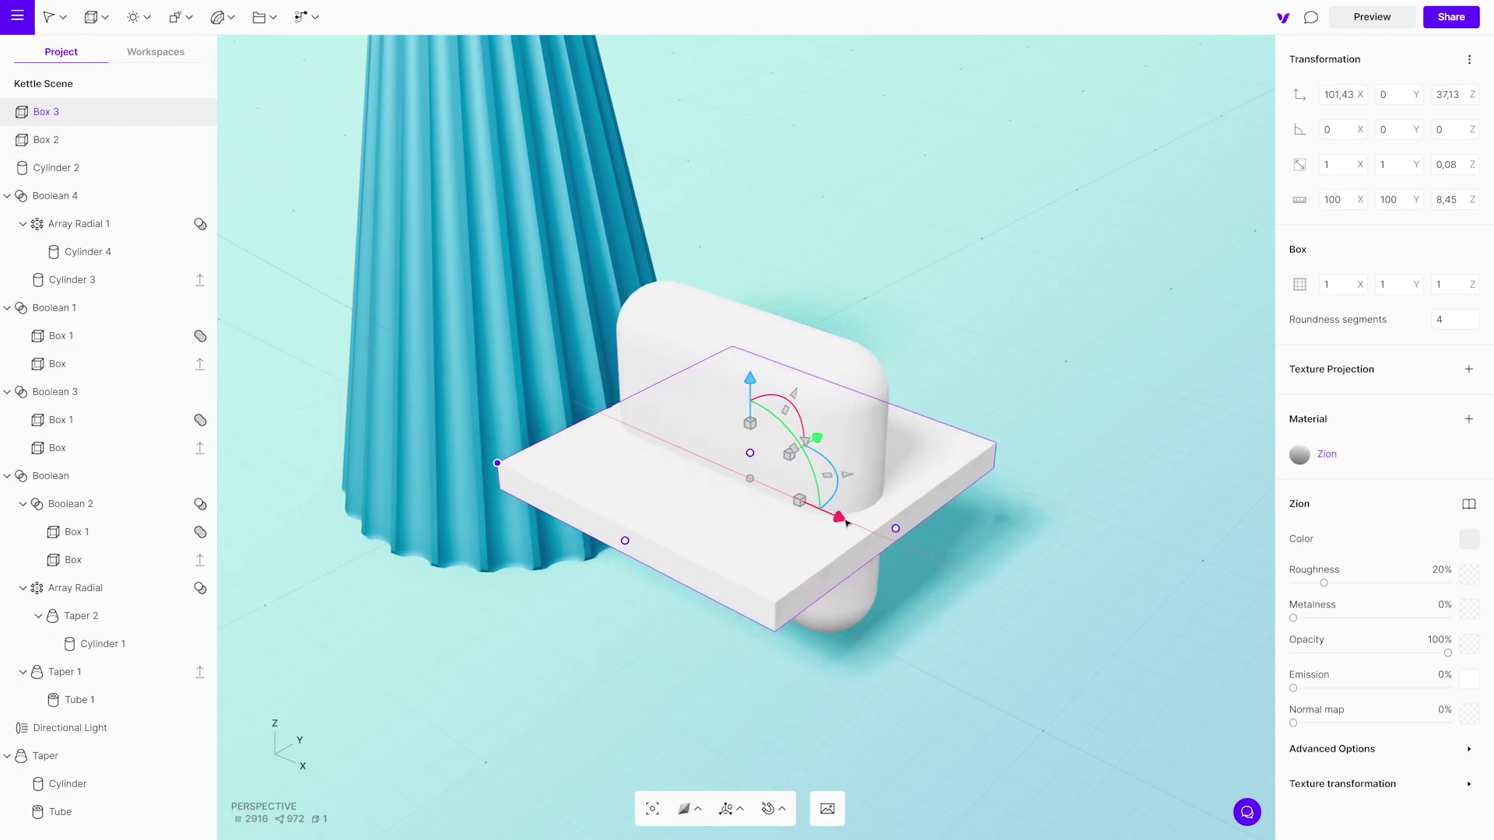
# Combine the flat box and the rounded box in a Boolean set to Intersect to form the handle
pyautogui.keyDown('shift'); pyautogui.click(861, 391); pyautogui.keyUp('shift')
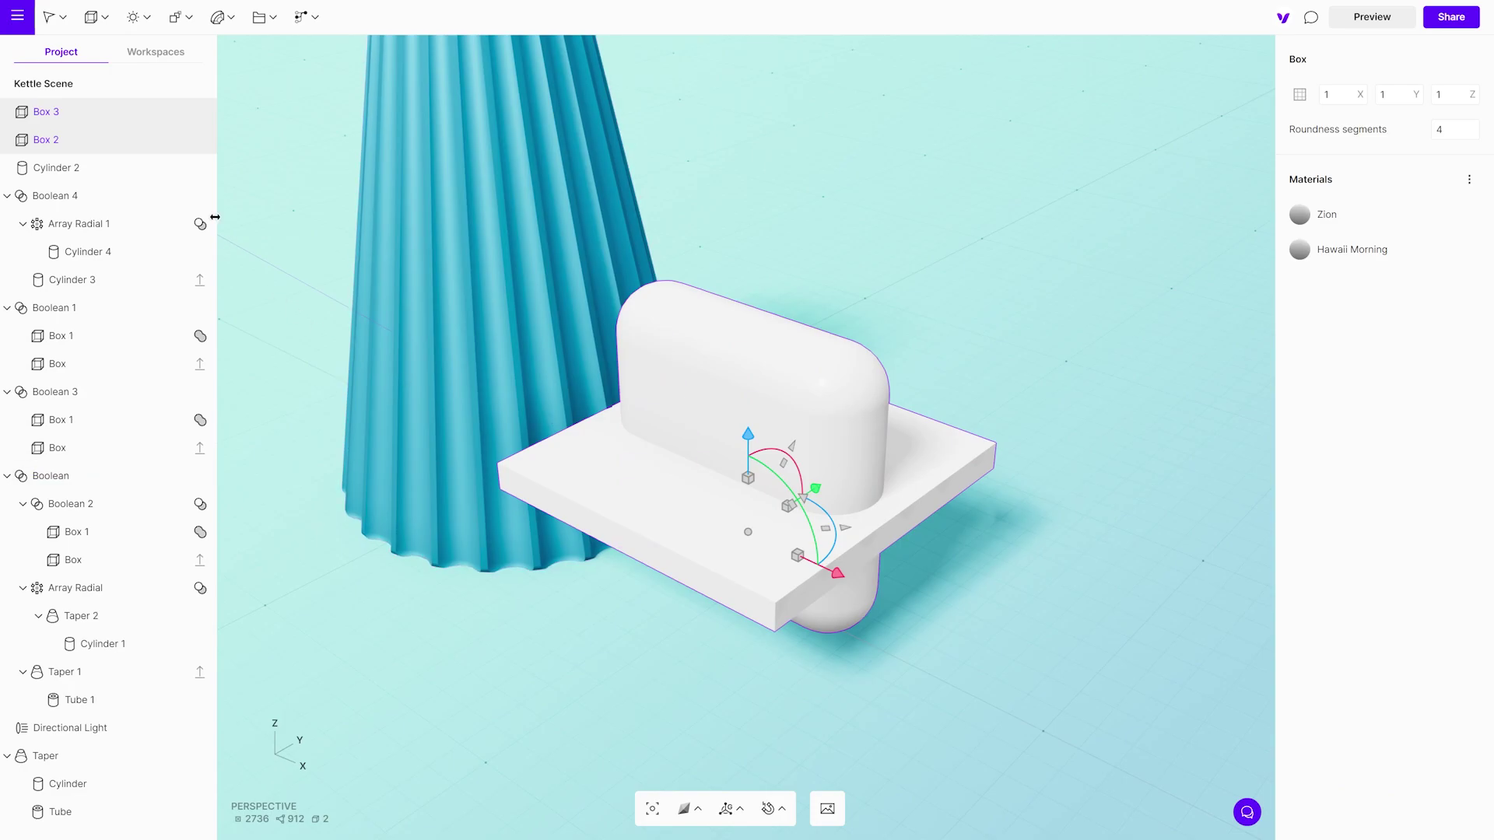
pyautogui.click(179, 18)
pyautogui.click(214, 286)
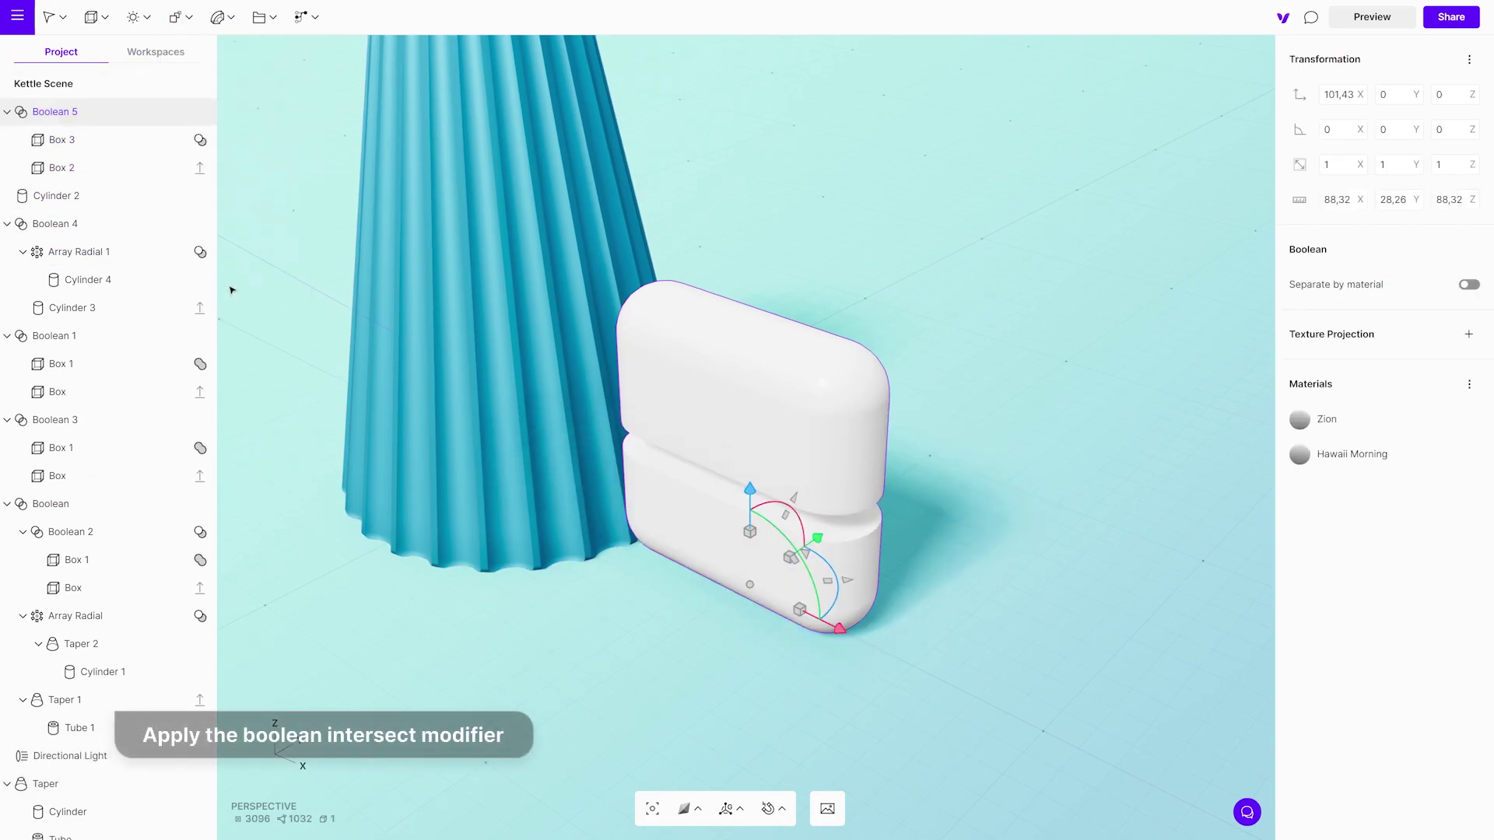
pyautogui.click(200, 140)
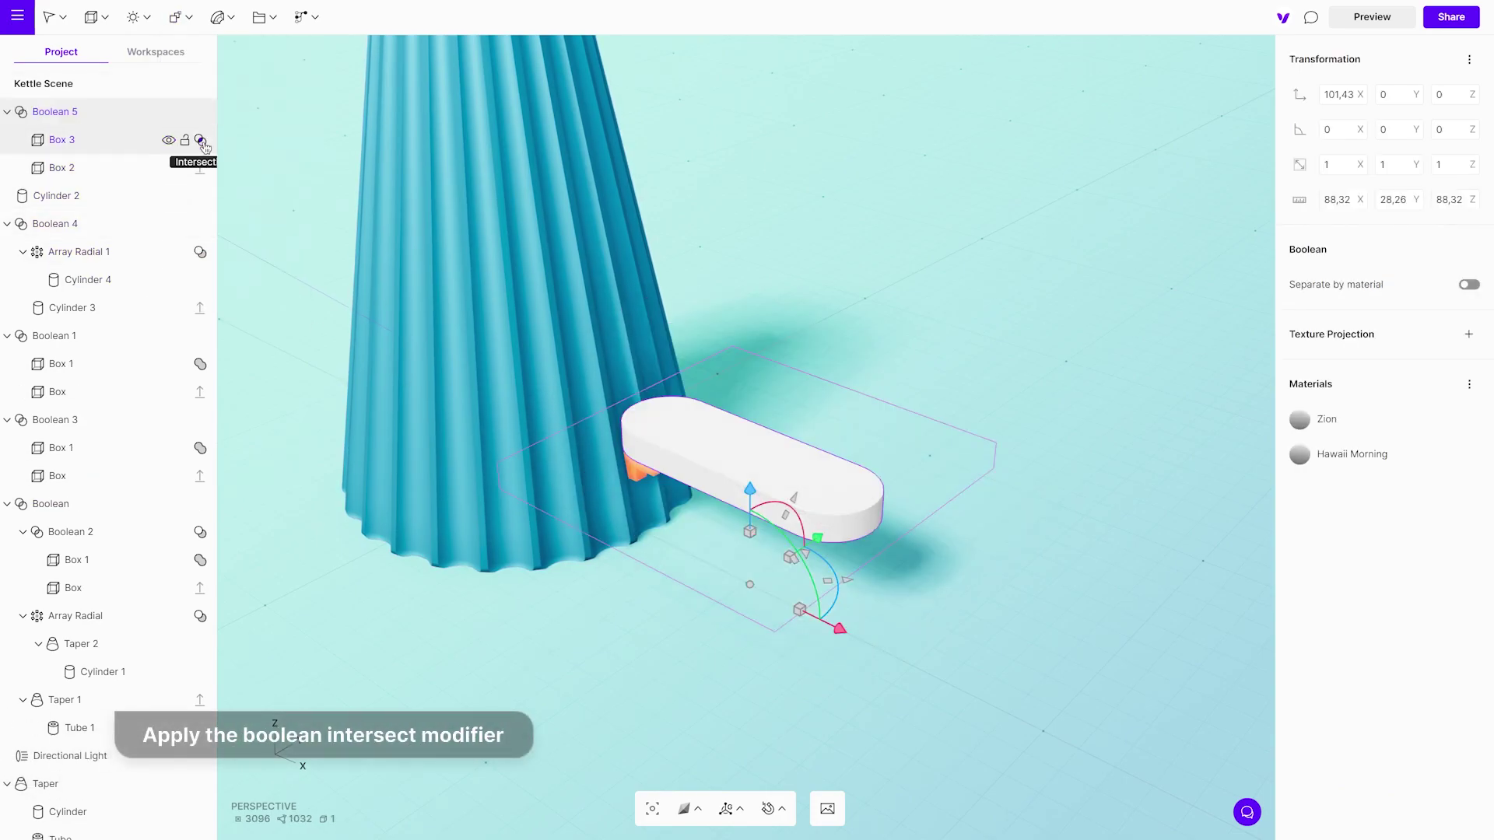
# Duplicate the handle Boolean with Intersect modes, flatten the copy to about 2.11, and stack it on the handle at Z about 36.3
pyautogui.moveTo(583, 576); pyautogui.dragTo(886, 532, button='right')
pyautogui.scroll(4, 614, 487)
pyautogui.keyDown('alt'); pyautogui.moveTo(753, 545); pyautogui.dragTo(754, 454); pyautogui.keyUp('alt')
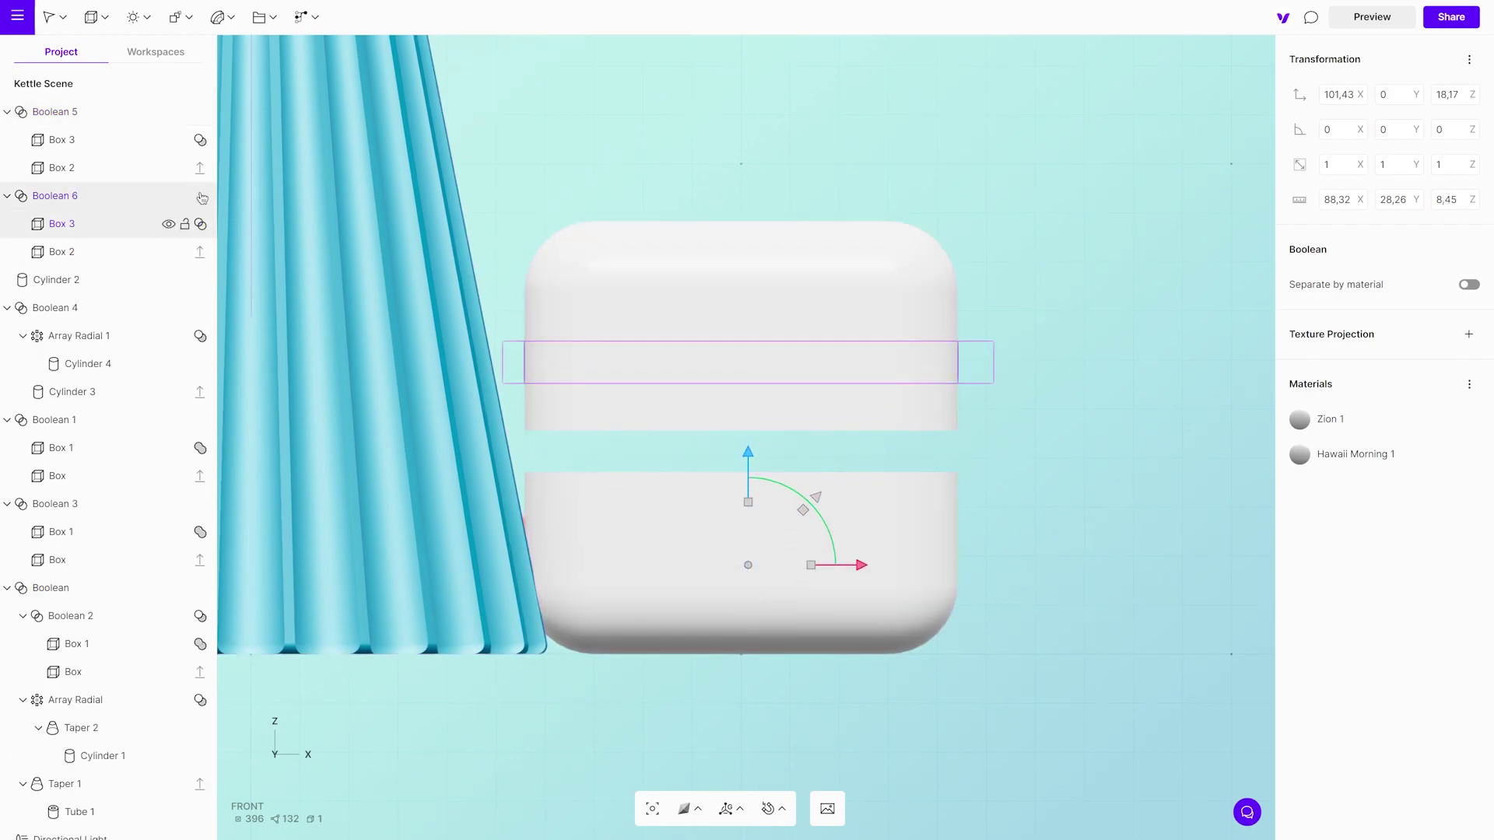
pyautogui.click(200, 141)
pyautogui.moveTo(754, 506); pyautogui.dragTo(758, 552)
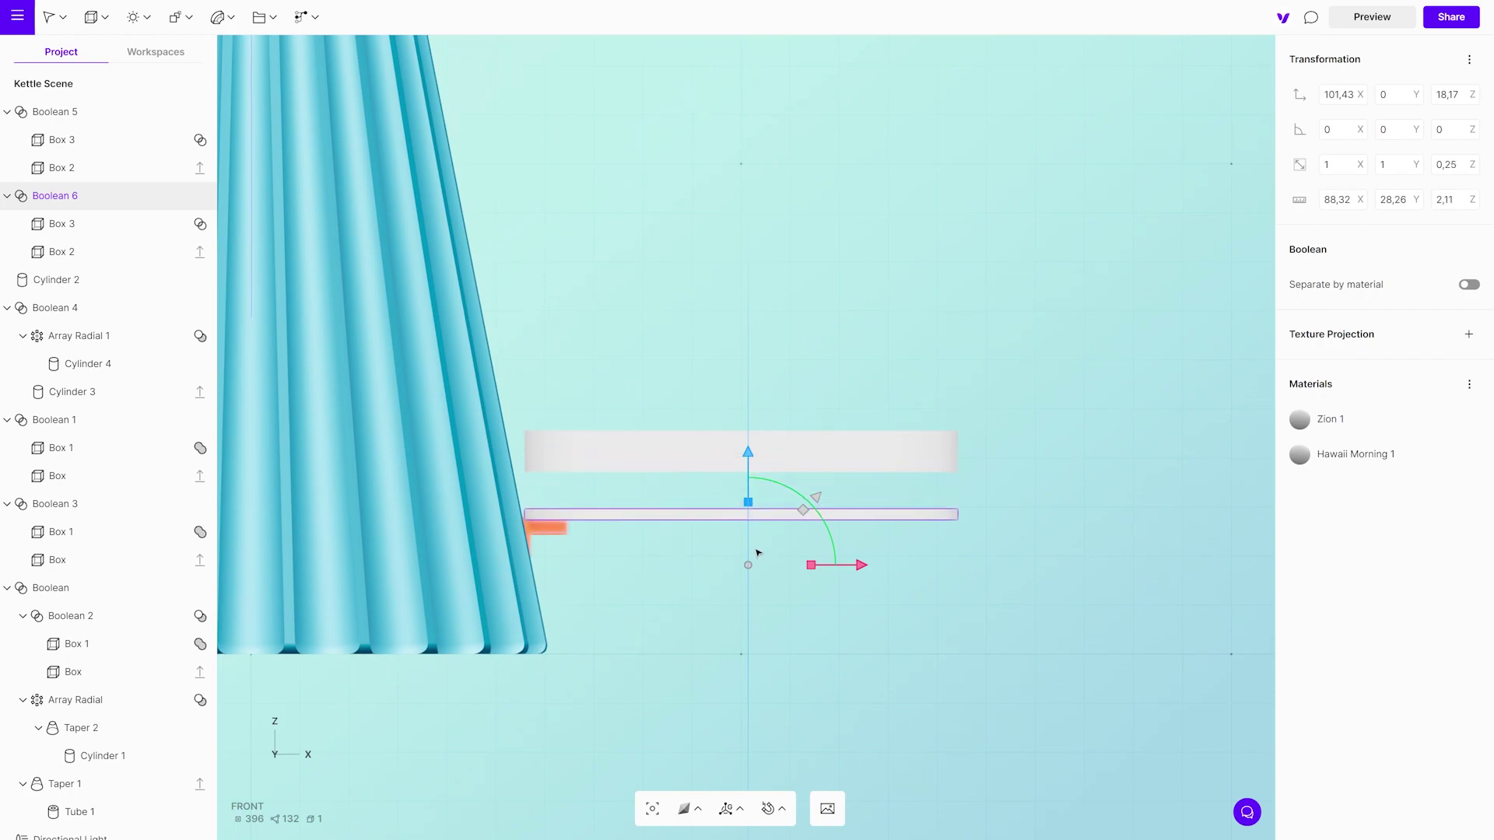
pyautogui.moveTo(749, 452); pyautogui.dragTo(750, 363)
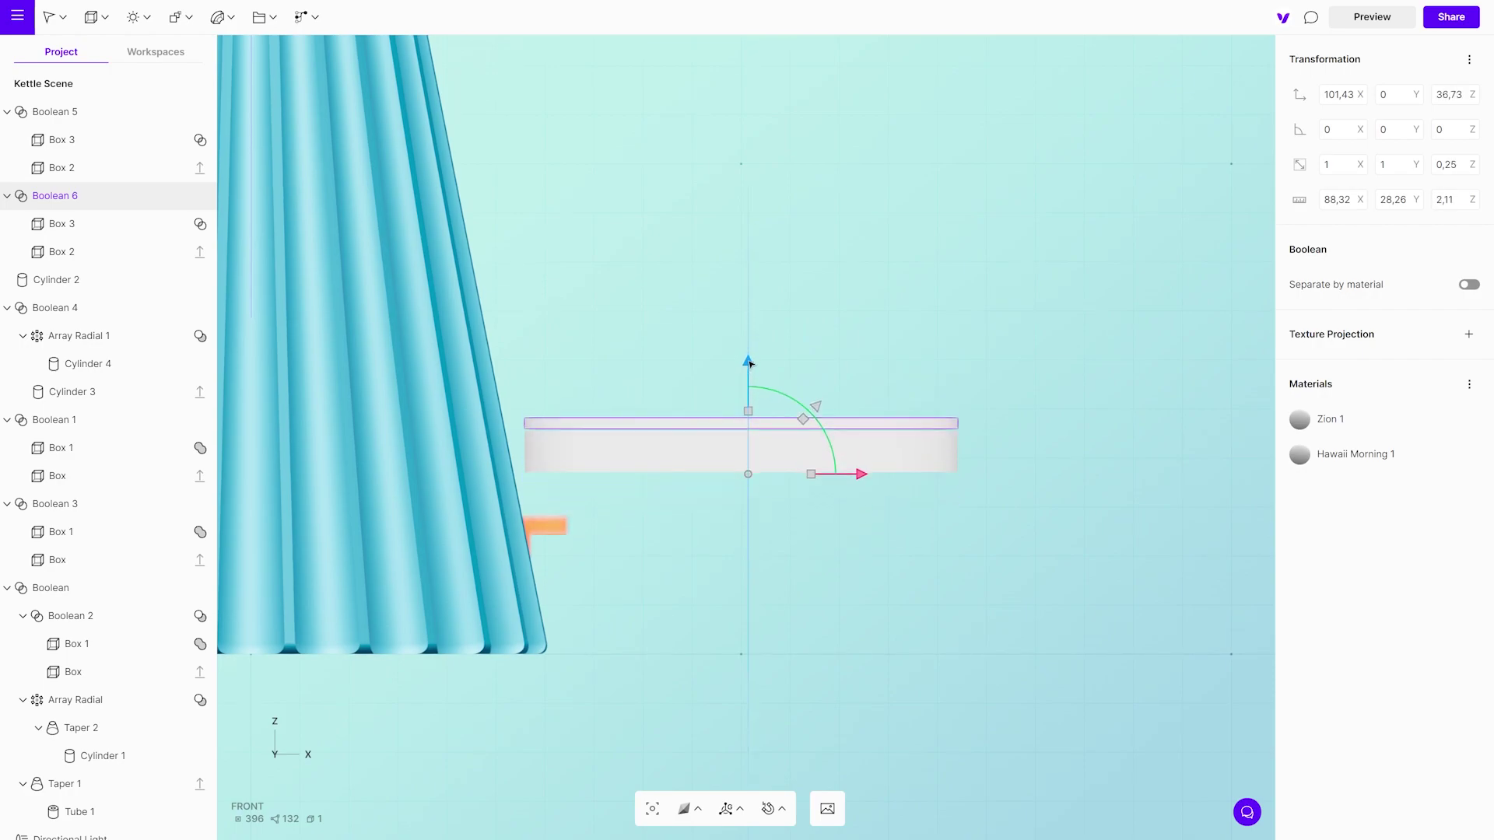
# Apply a Bevel modifier to the thin plate on top of the handle
pyautogui.moveTo(987, 345); pyautogui.dragTo(681, 500, button='right')
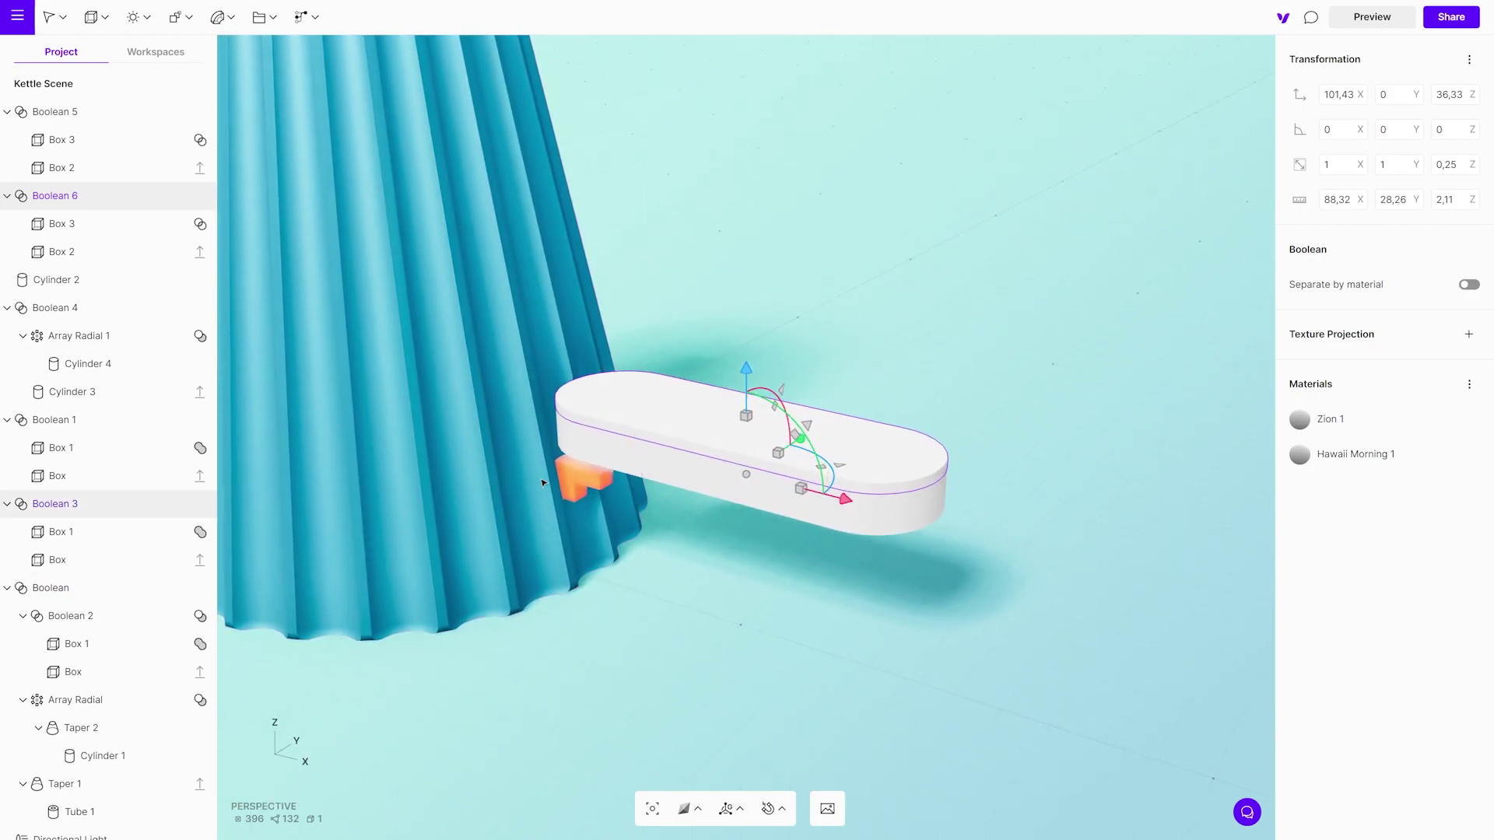
pyautogui.click(185, 23)
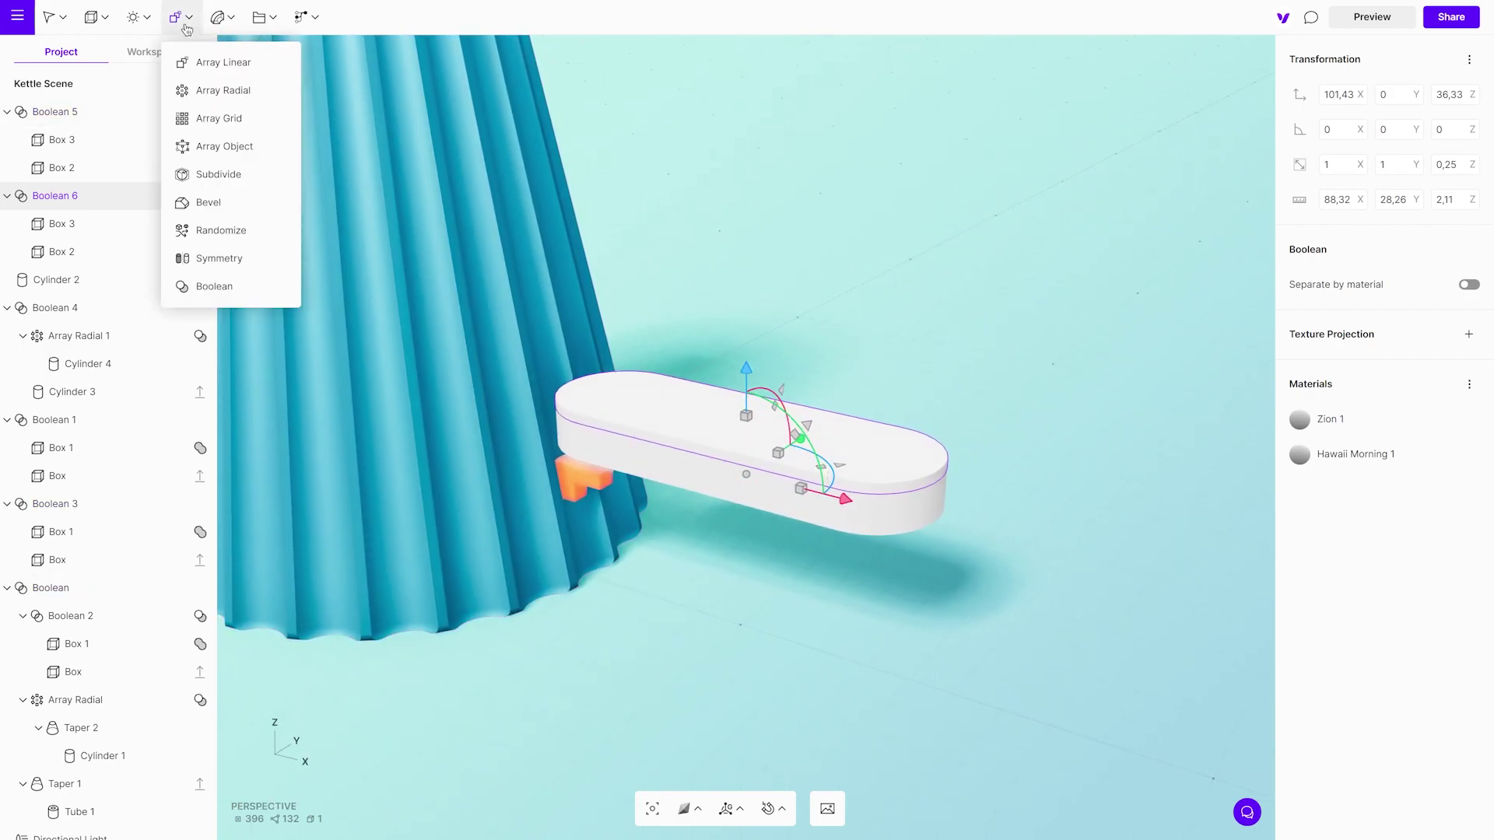
pyautogui.click(206, 203)
pyautogui.scroll(5, 724, 594)
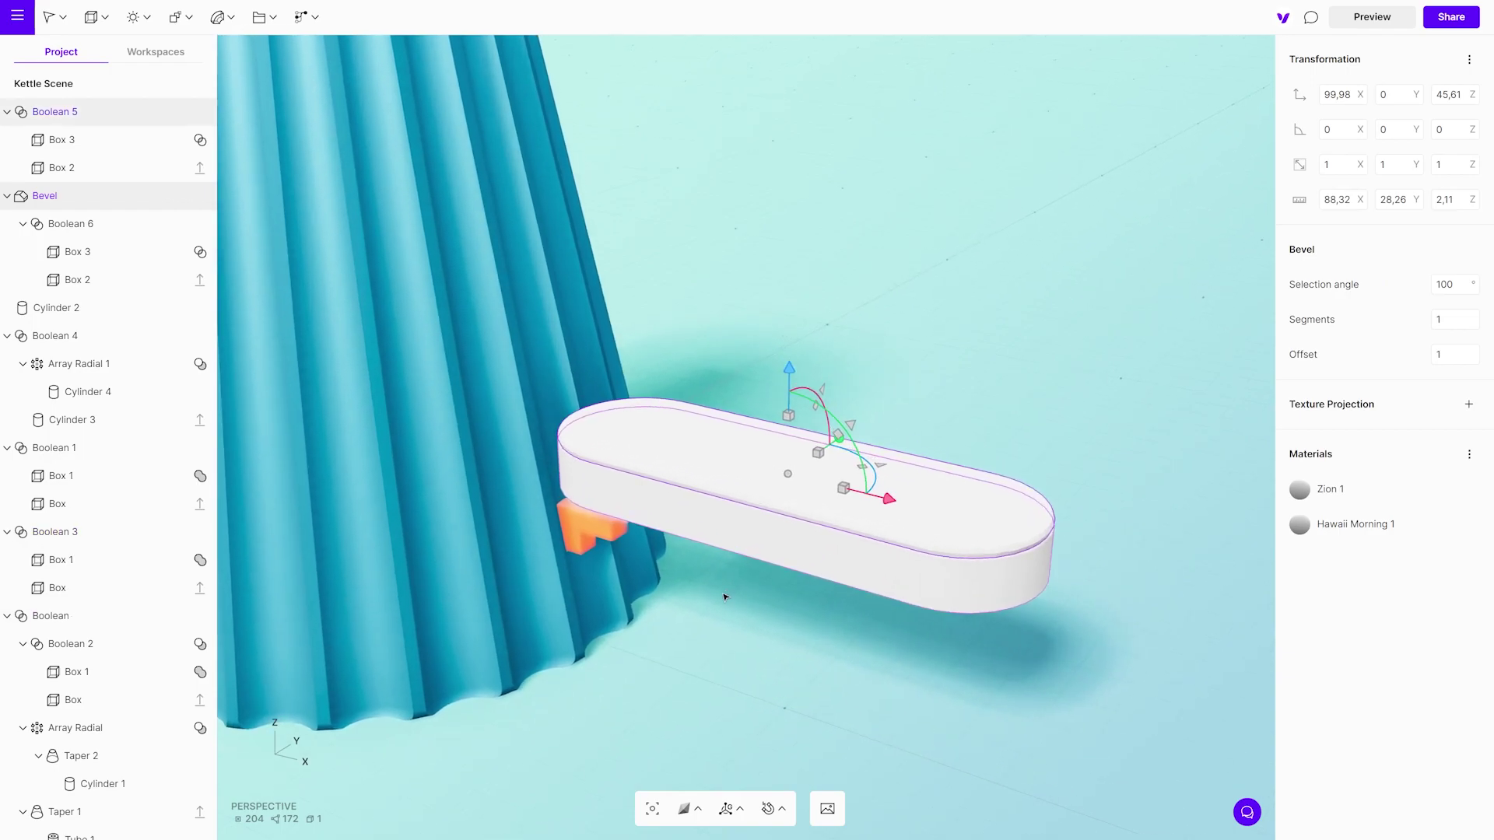
# Merge the materials of the handle's thin top plate and thicker base, and give both the kettle's Berry material
pyautogui.moveTo(614, 650); pyautogui.dragTo(437, 443, button='middle')
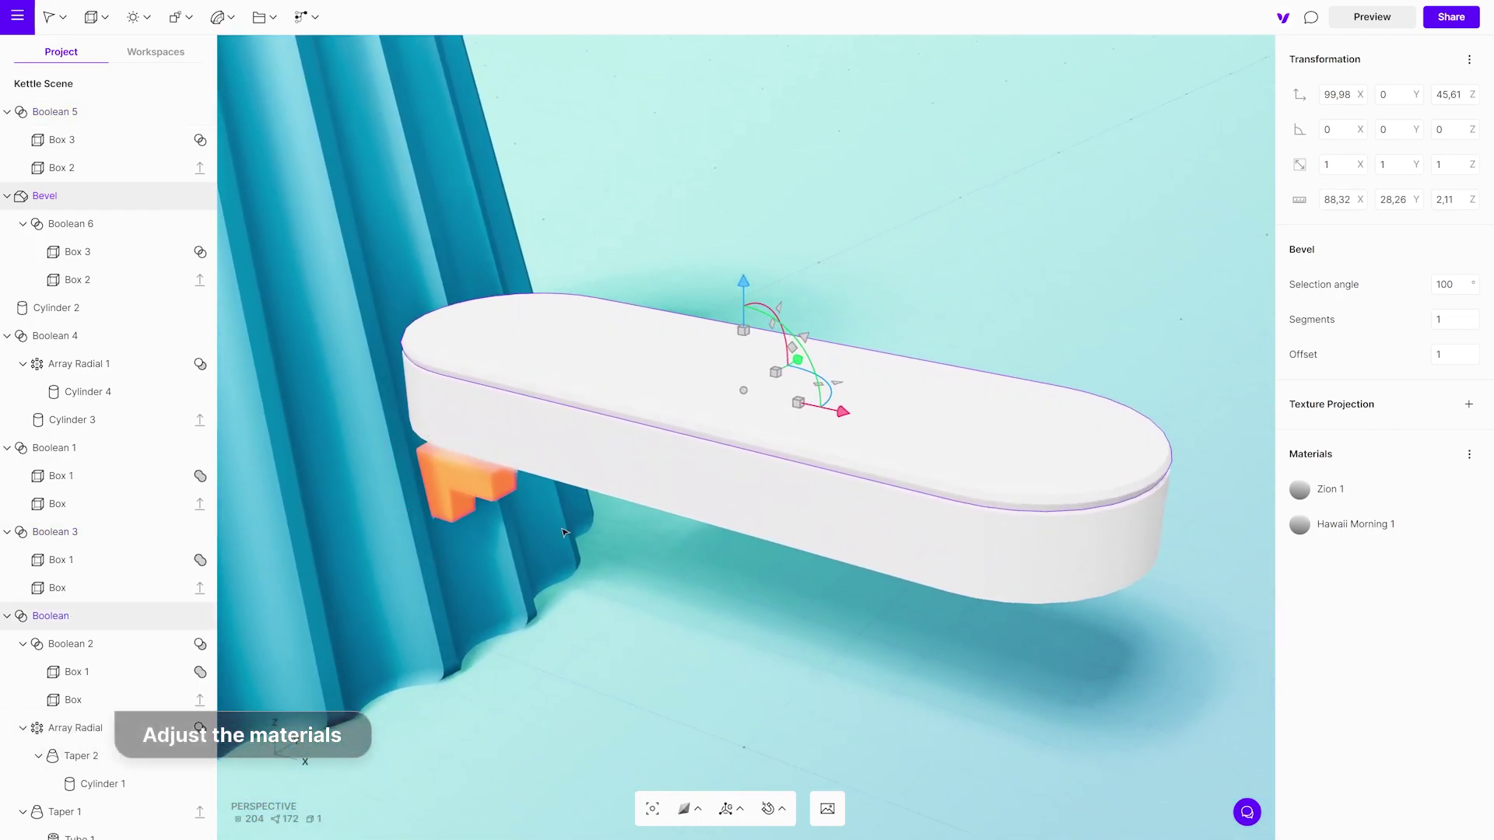
pyautogui.click(1440, 461)
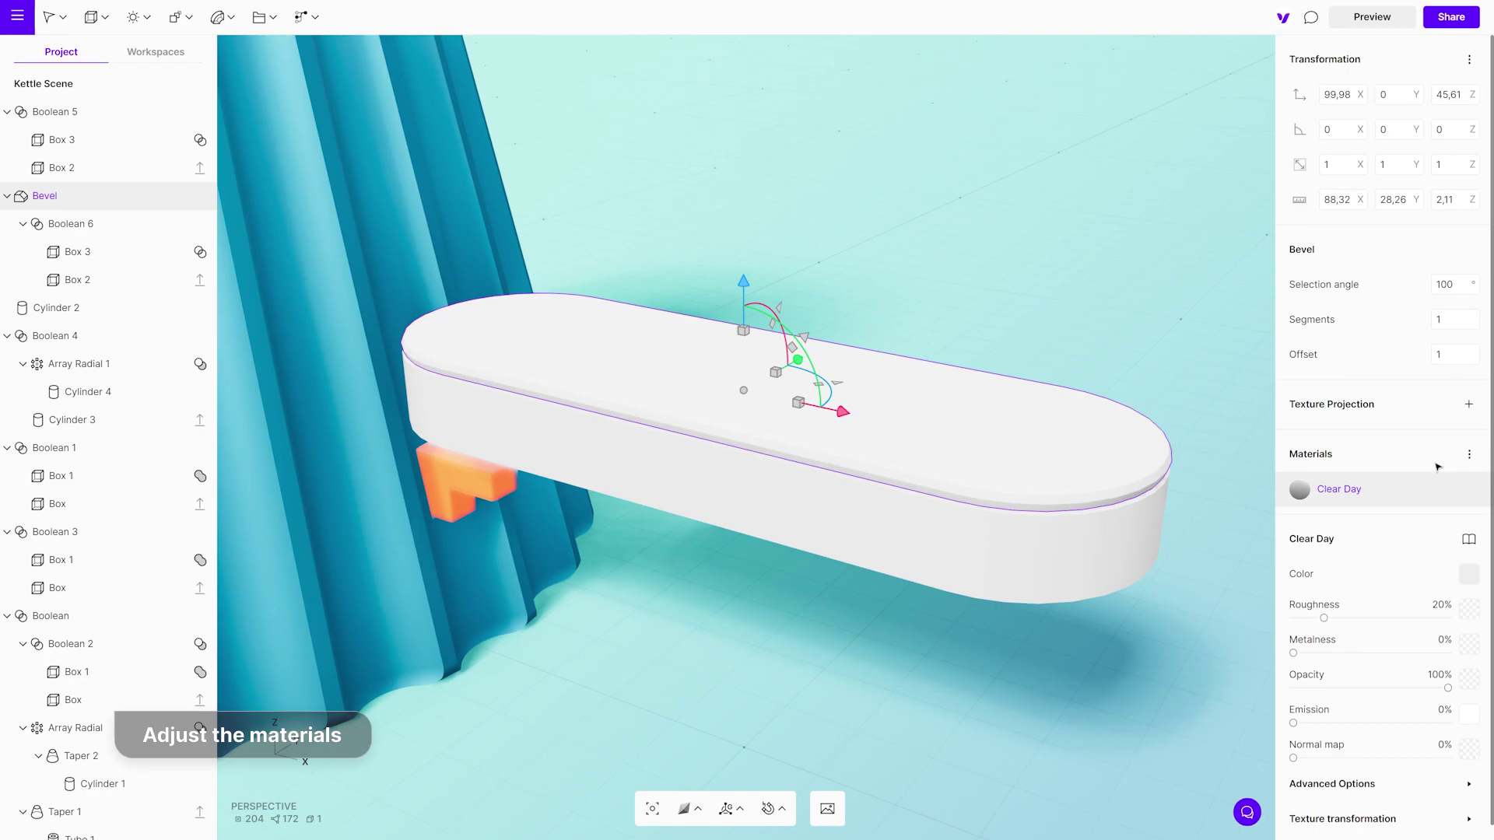
pyautogui.click(1470, 490)
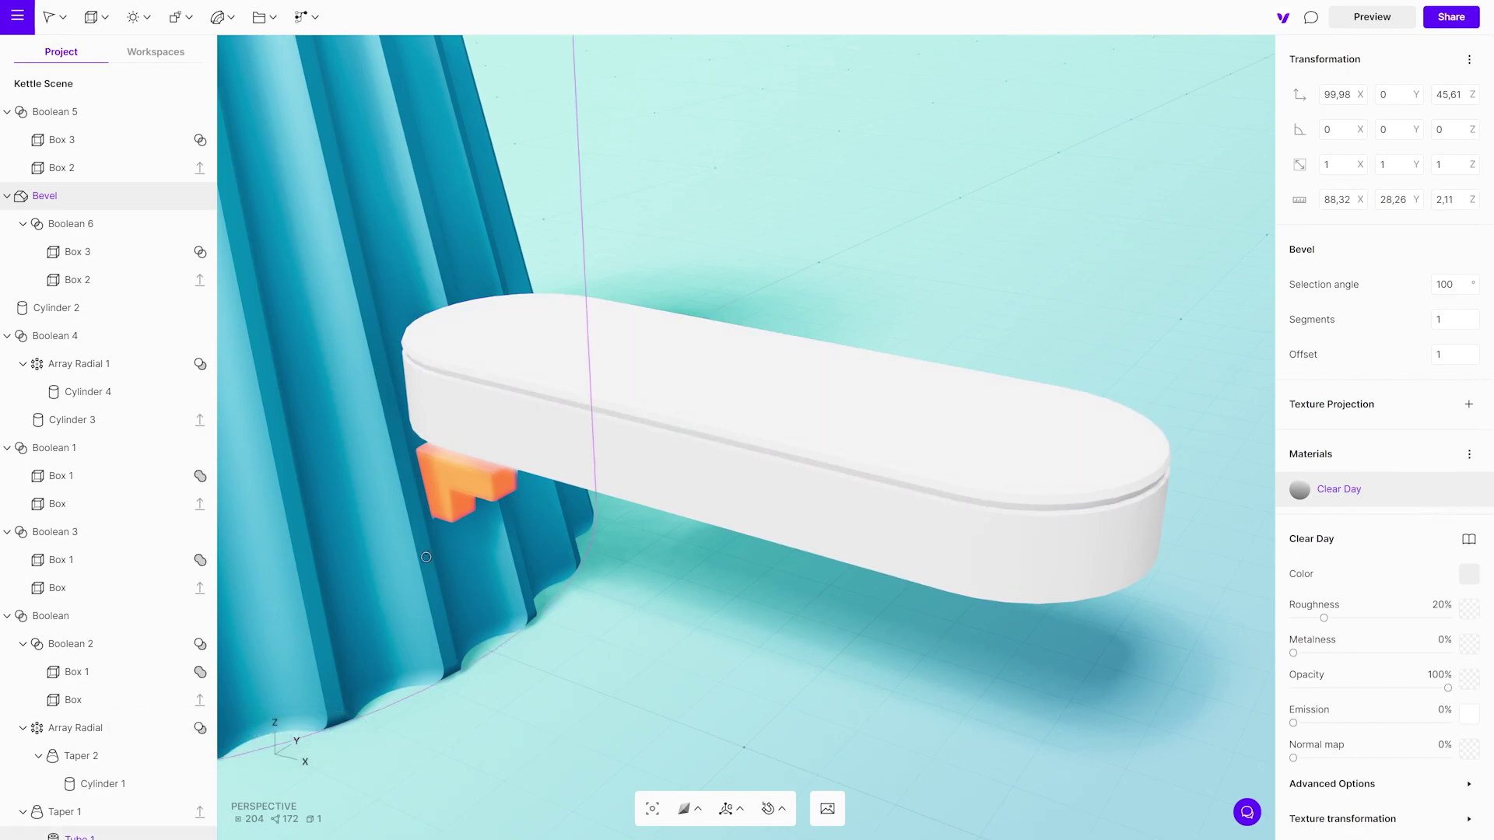
pyautogui.click(837, 538)
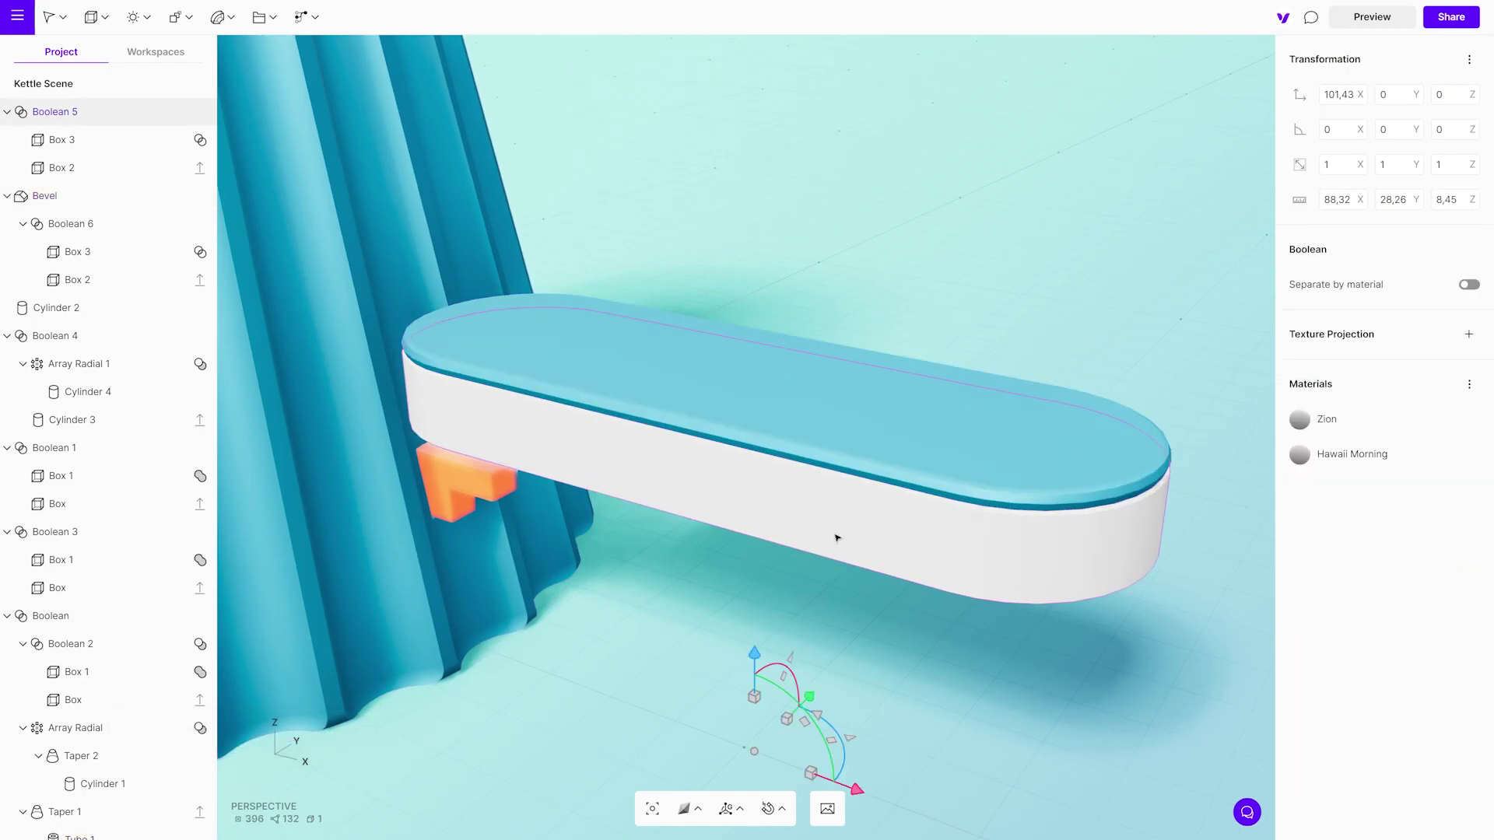
pyautogui.click(1469, 384)
pyautogui.click(1409, 418)
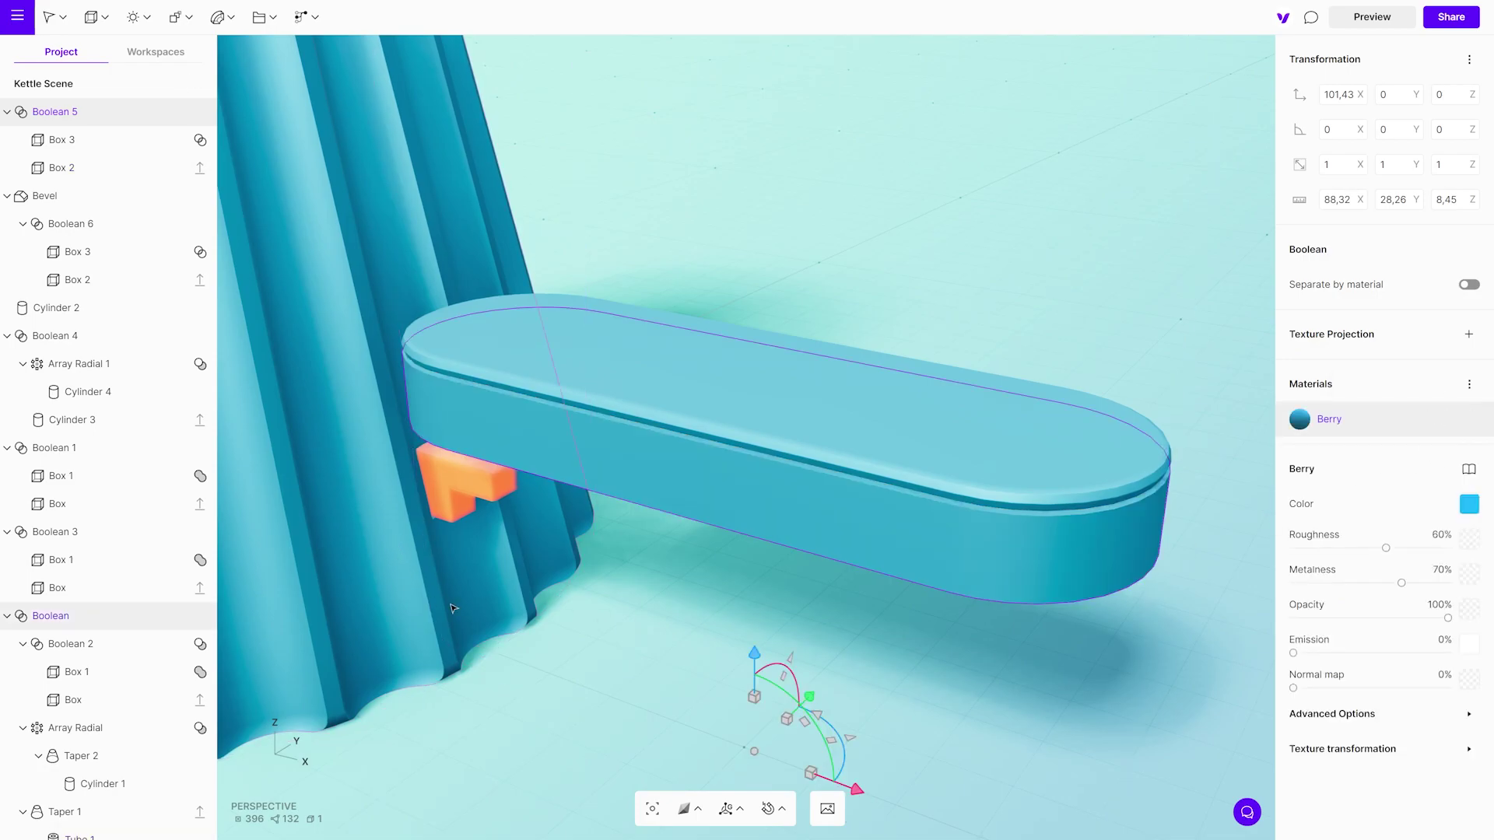
# Set the bevel of the handle's top plate to 2 segments
pyautogui.moveTo(454, 604); pyautogui.dragTo(914, 534, button='right')
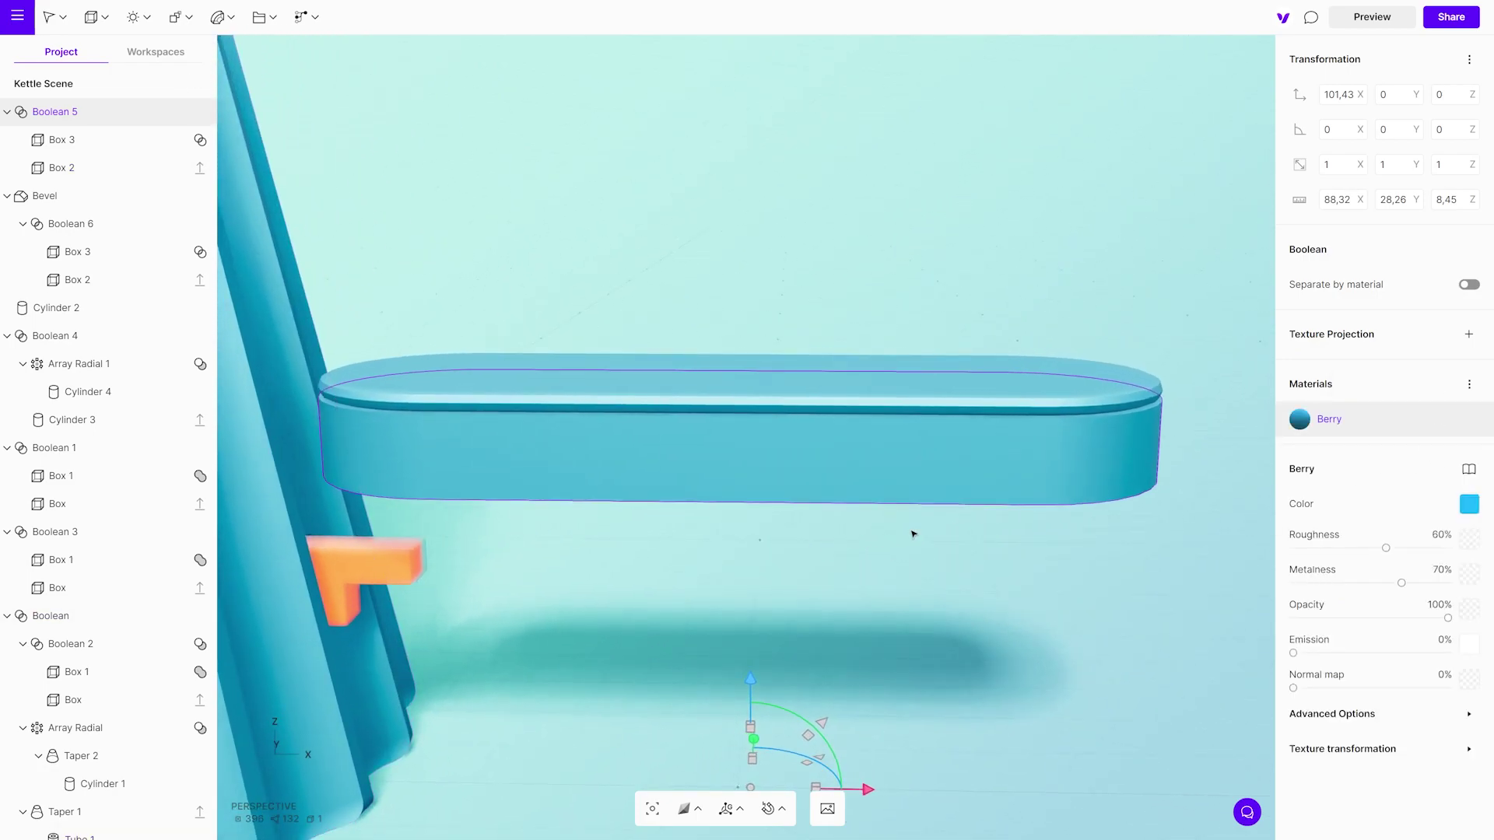
pyautogui.click(1138, 394)
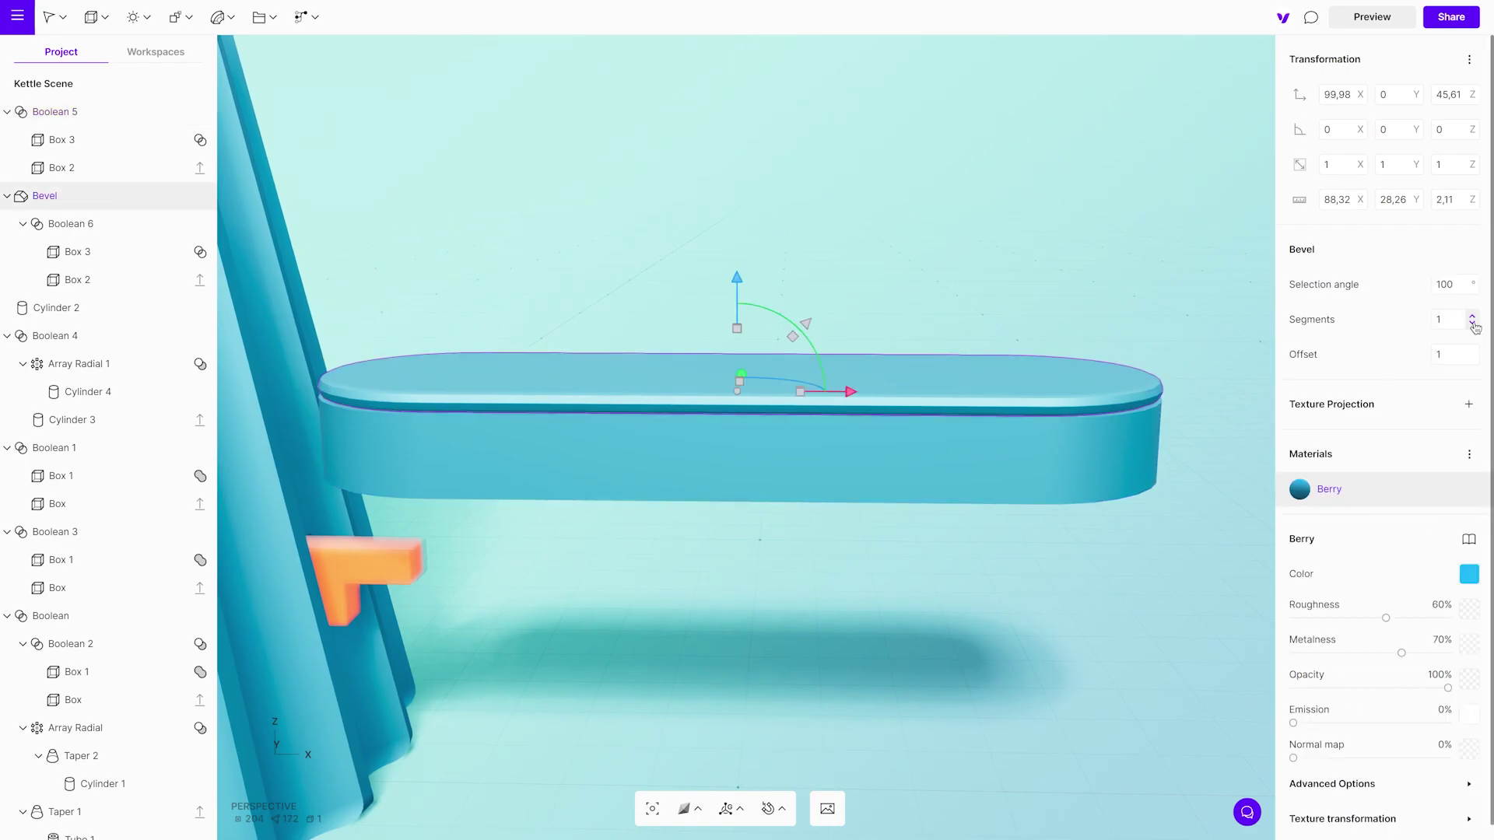
pyautogui.click(1473, 326)
pyautogui.click(1473, 323)
pyautogui.click(1474, 324)
# Select both handle parts, shrink them, move them into the kettle's upper side, and tilt their outer end upward
pyautogui.moveTo(1033, 623); pyautogui.dragTo(1017, 630, button='right')
pyautogui.moveTo(1018, 544); pyautogui.dragTo(851, 277, button='middle')
pyautogui.scroll(-10, 851, 277)
pyautogui.moveTo(875, 357); pyautogui.dragTo(916, 481, button='middle')
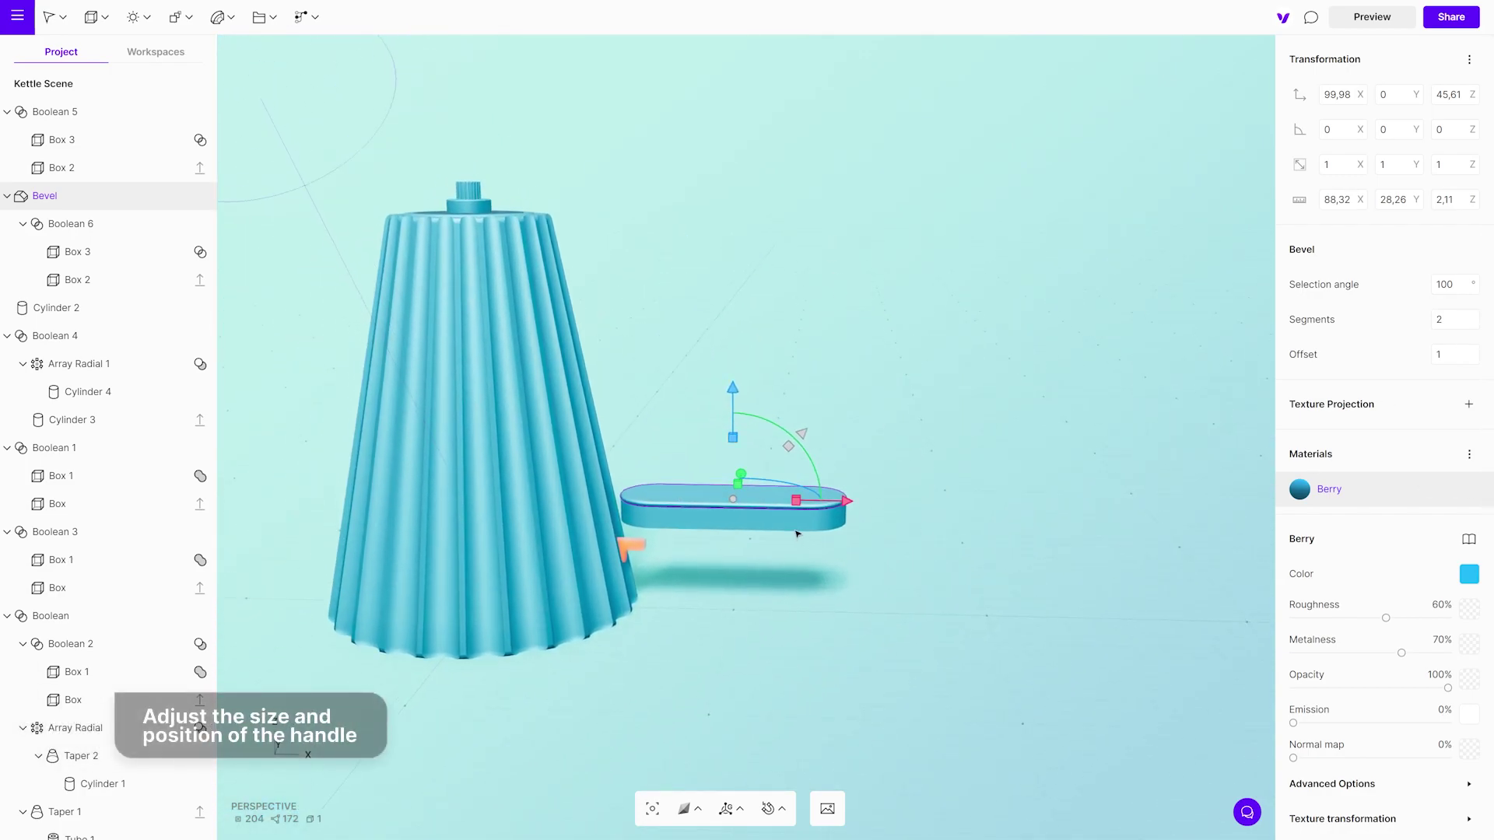
pyautogui.keyDown('shift'); pyautogui.click(795, 525); pyautogui.keyUp('shift')
pyautogui.press('2')
pyautogui.moveTo(708, 453); pyautogui.dragTo(768, 310)
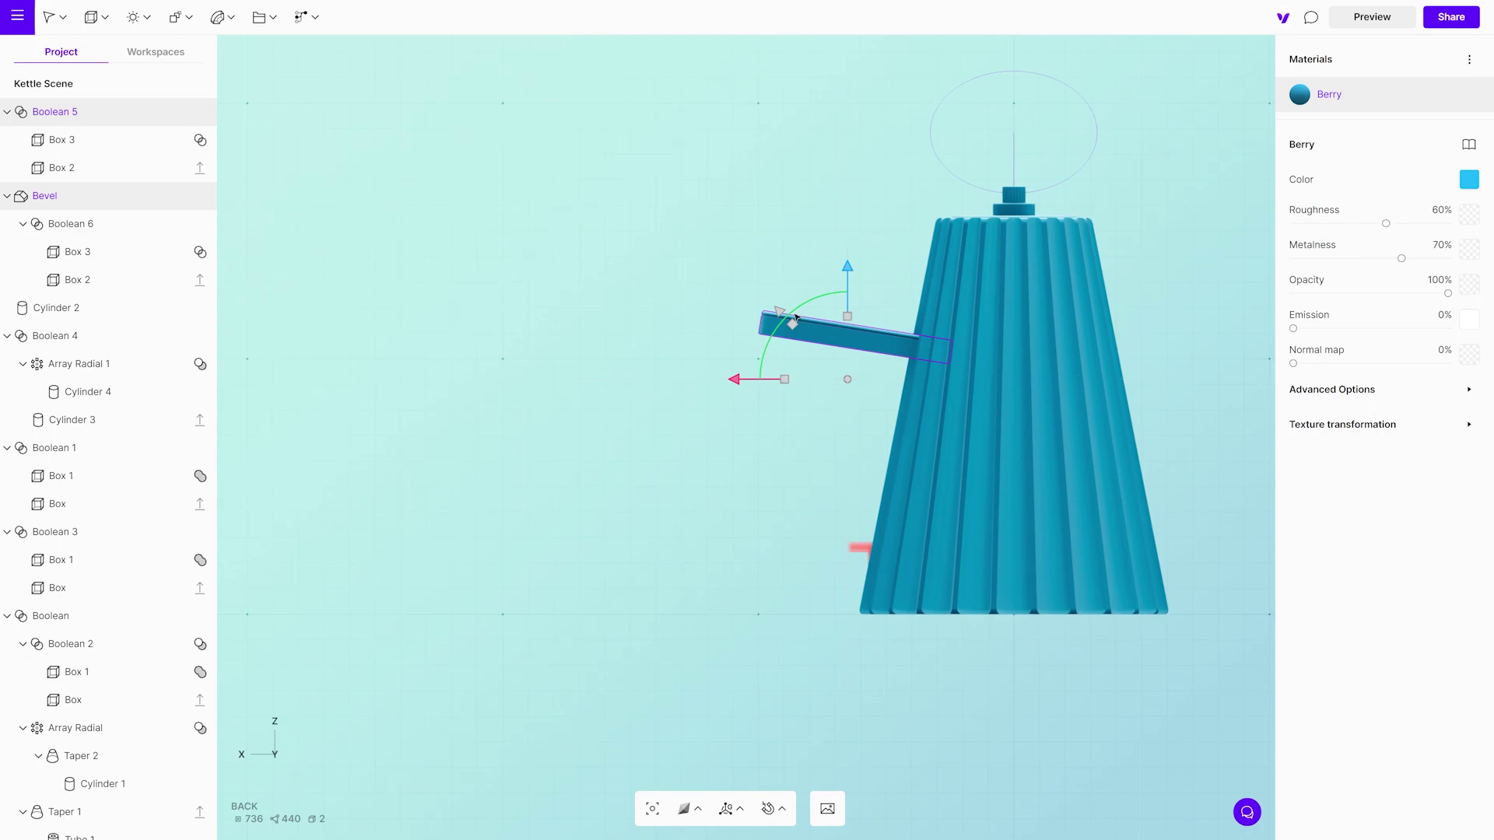
pyautogui.moveTo(796, 317); pyautogui.dragTo(802, 306)
# Reduce the tilted handle's size further and raise it slightly along the kettle's side
pyautogui.moveTo(755, 329)
pyautogui.mouseDown(button='right')
pyautogui.moveTo(961, 535)
pyautogui.moveTo(1050, 557)
pyautogui.mouseUp(button='right')
pyautogui.moveTo(533, 405); pyautogui.dragTo(734, 455, button='right')
pyautogui.moveTo(734, 455); pyautogui.dragTo(1094, 588, button='middle')
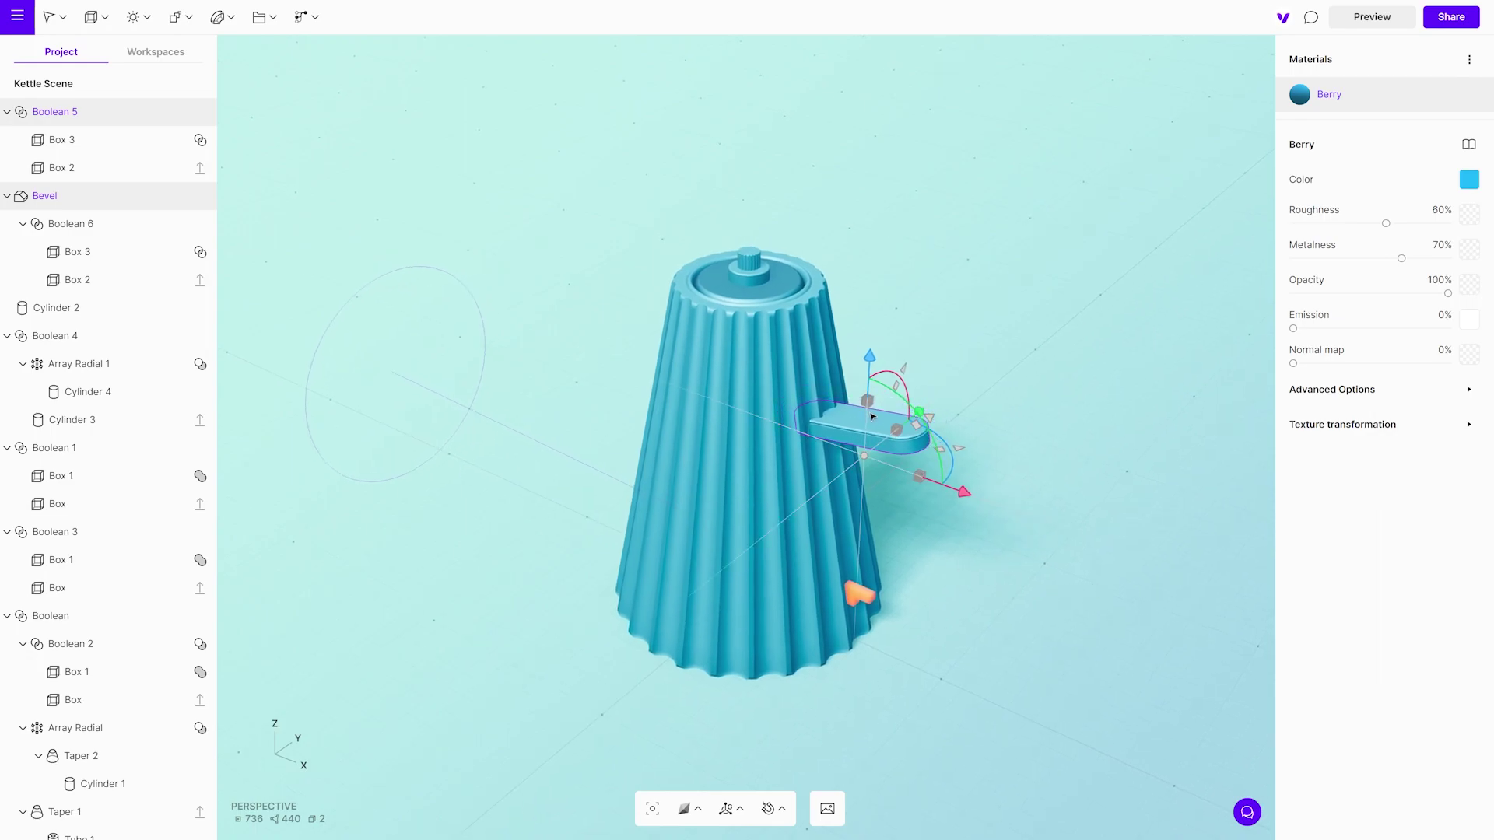
pyautogui.keyDown('shift'); pyautogui.moveTo(907, 540); pyautogui.dragTo(1087, 404, button='right'); pyautogui.keyUp('shift')
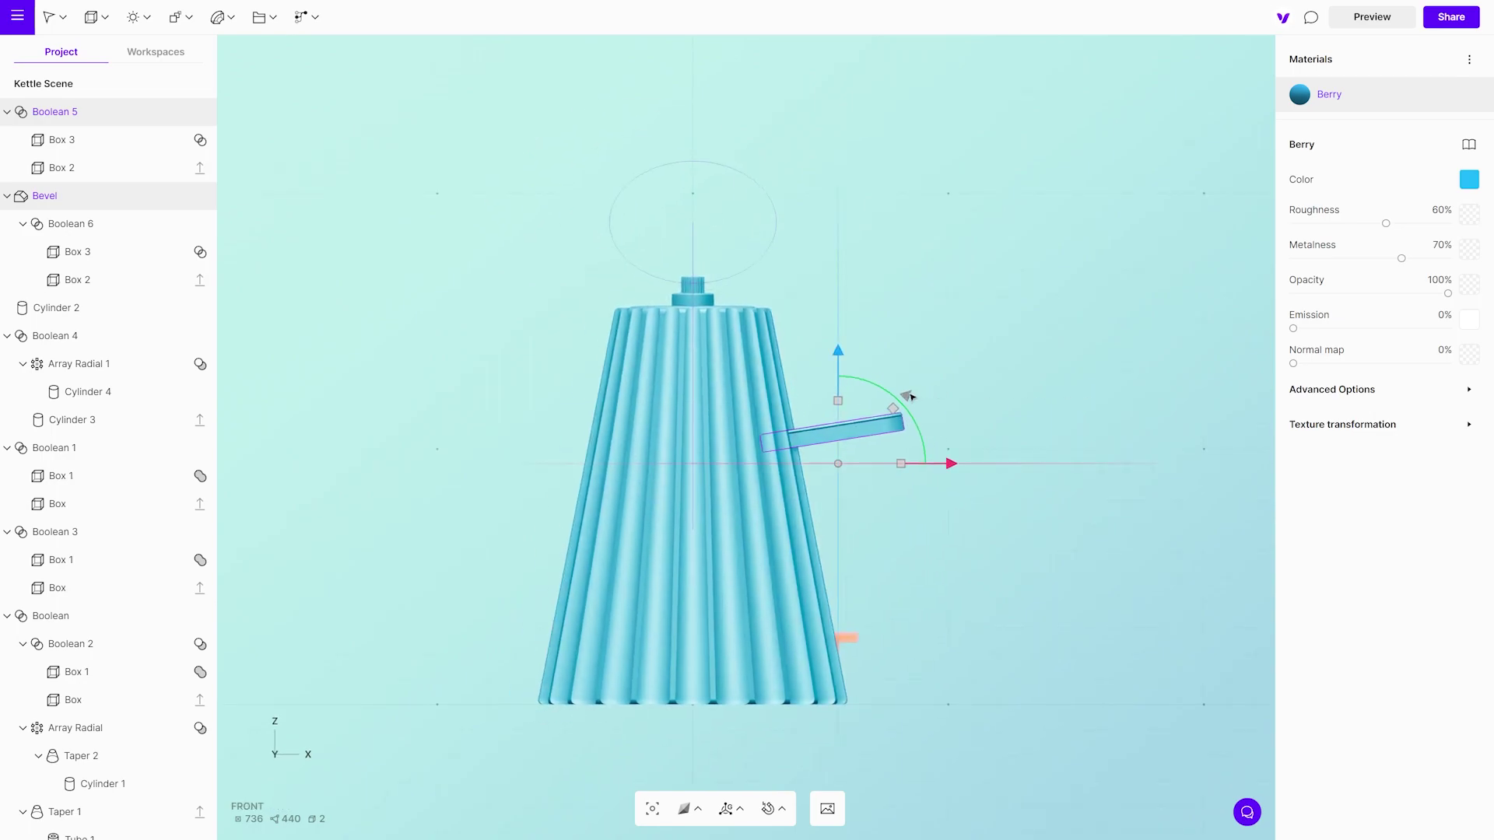
pyautogui.moveTo(918, 376); pyautogui.dragTo(905, 371)
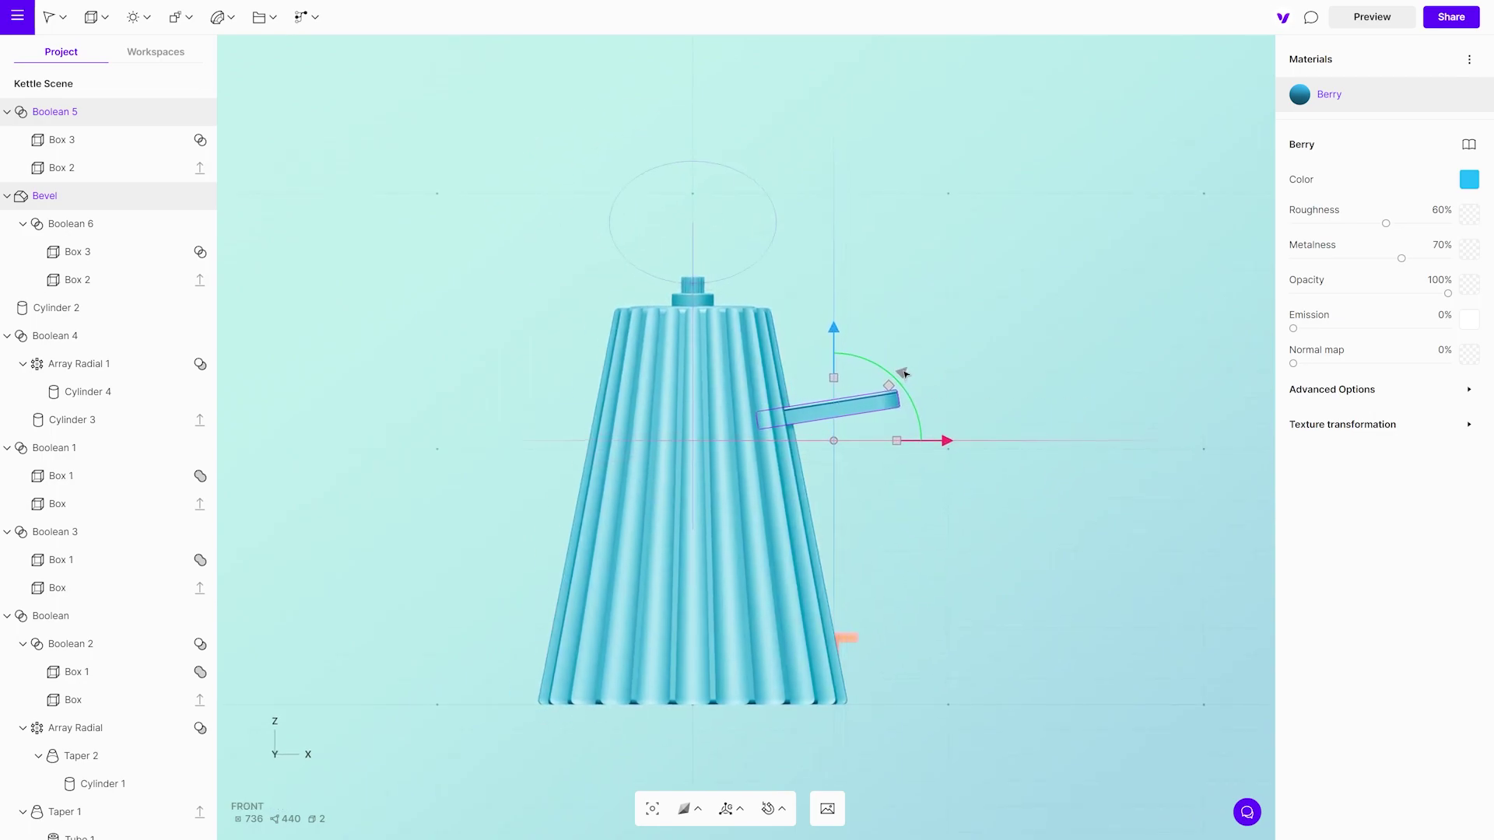
pyautogui.moveTo(1119, 372); pyautogui.dragTo(834, 597, button='right')
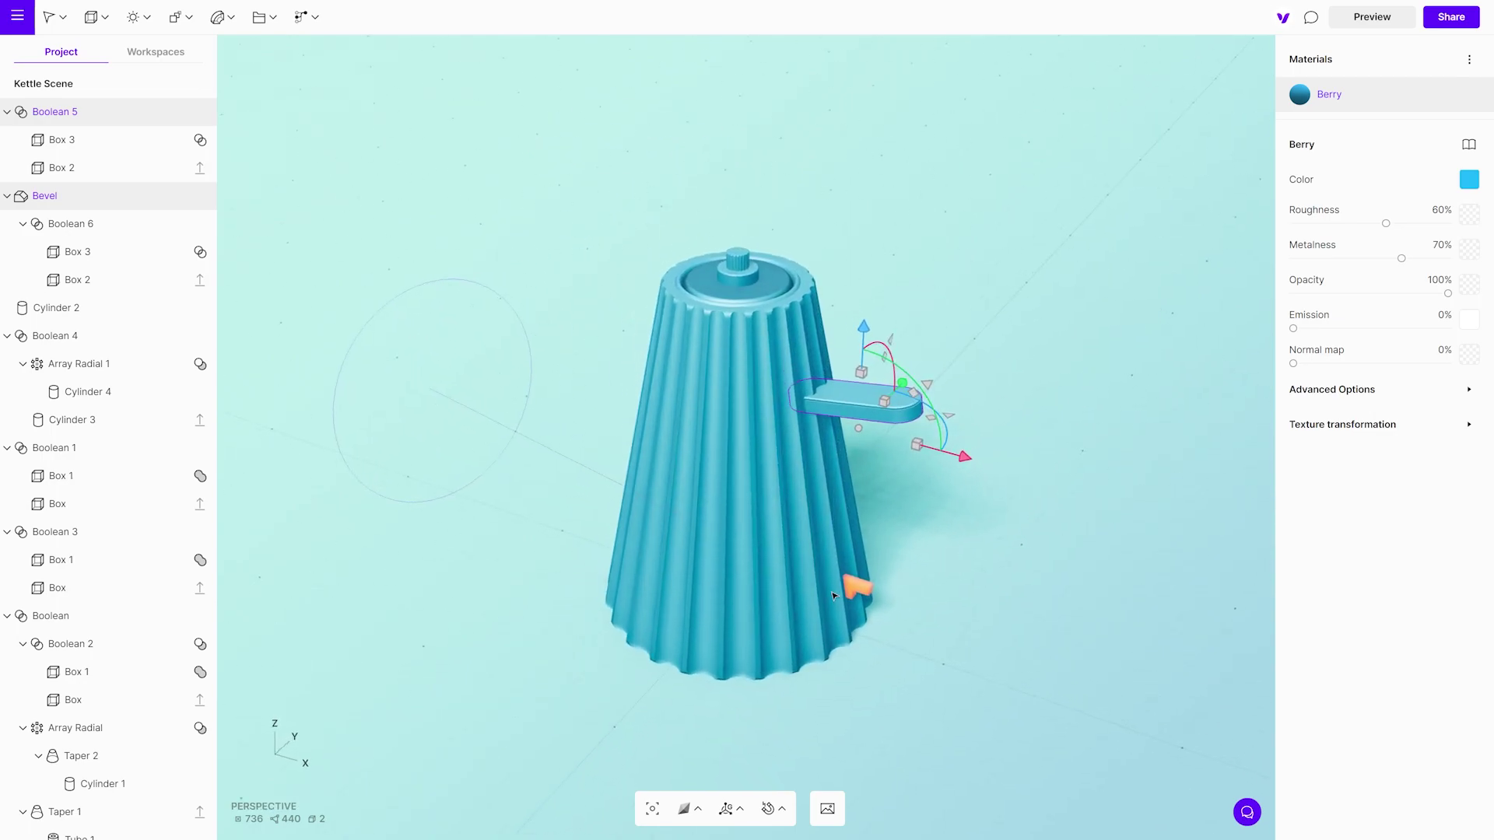
# Add a cylinder, raise it to about Z 158.53 above the kettle's lid, and narrow it to 21.4 wide
pyautogui.click(98, 15)
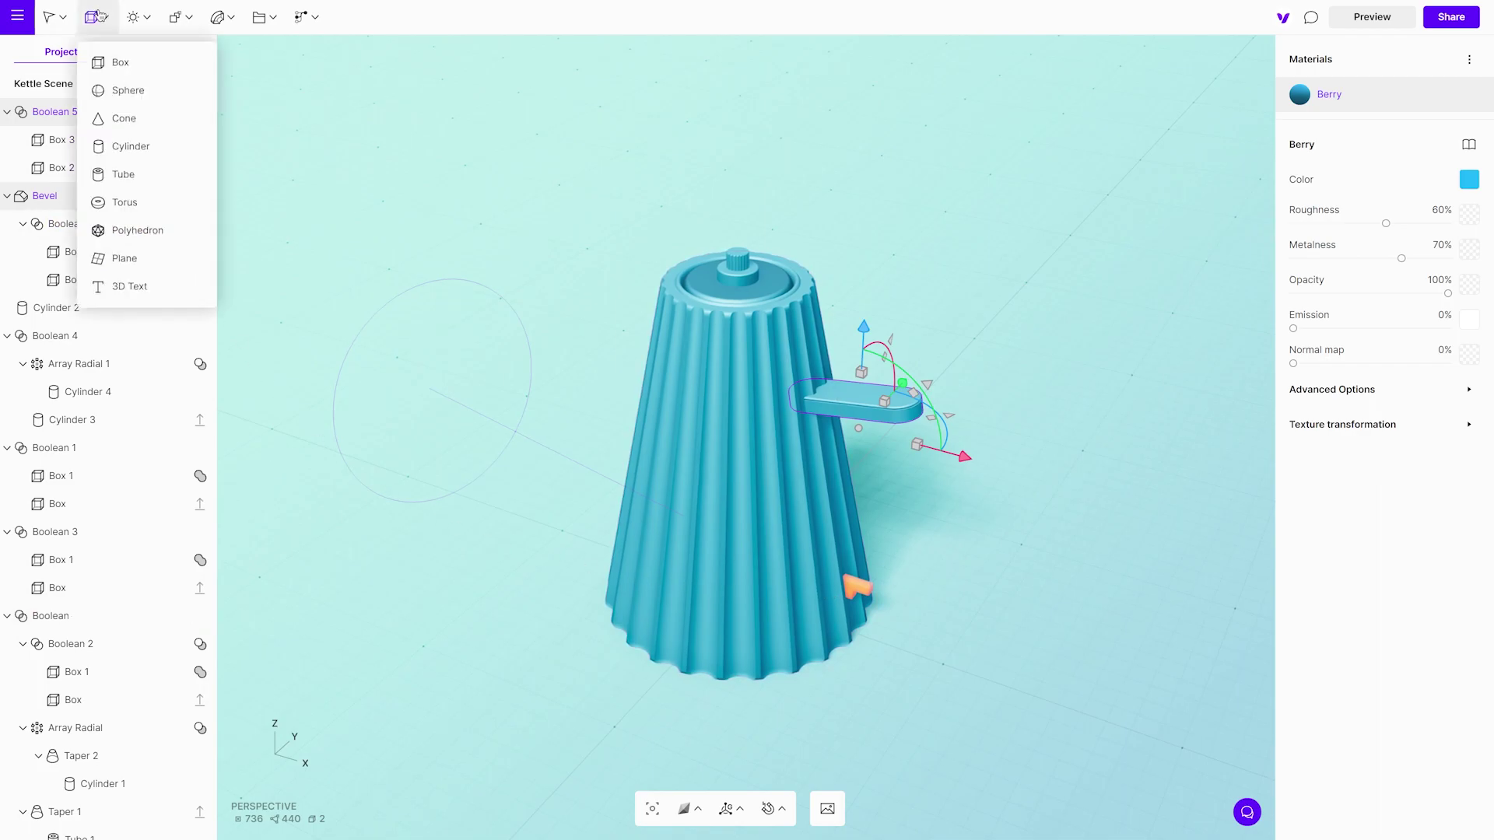
pyautogui.click(124, 147)
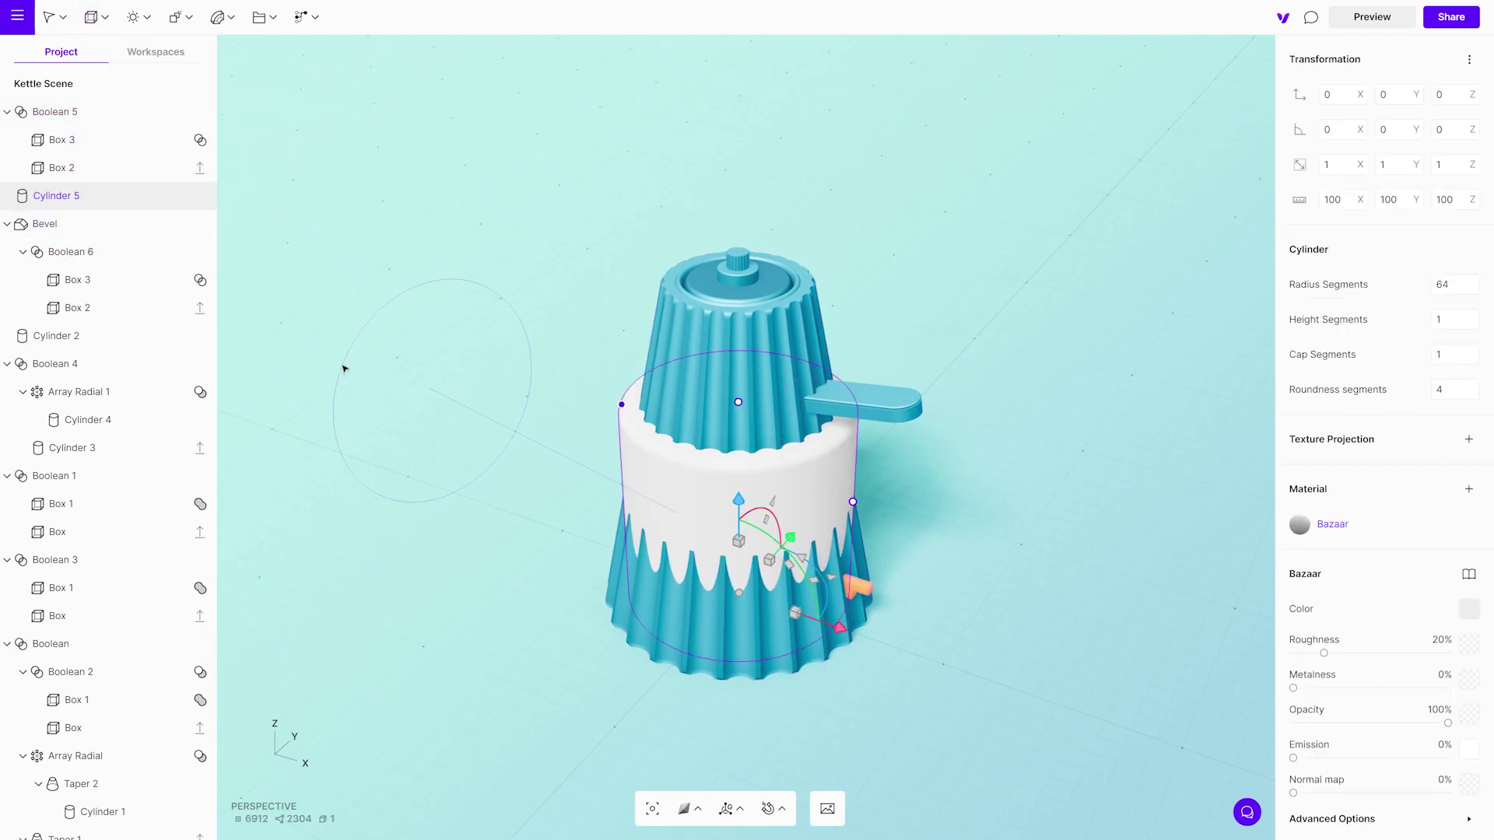
pyautogui.moveTo(739, 500); pyautogui.dragTo(760, 153)
pyautogui.moveTo(786, 175); pyautogui.dragTo(849, 472, button='middle')
pyautogui.scroll(3, 790, 330)
pyautogui.scroll(2, 861, 600)
pyautogui.scroll(-3, 861, 600)
pyautogui.moveTo(852, 397); pyautogui.dragTo(737, 398)
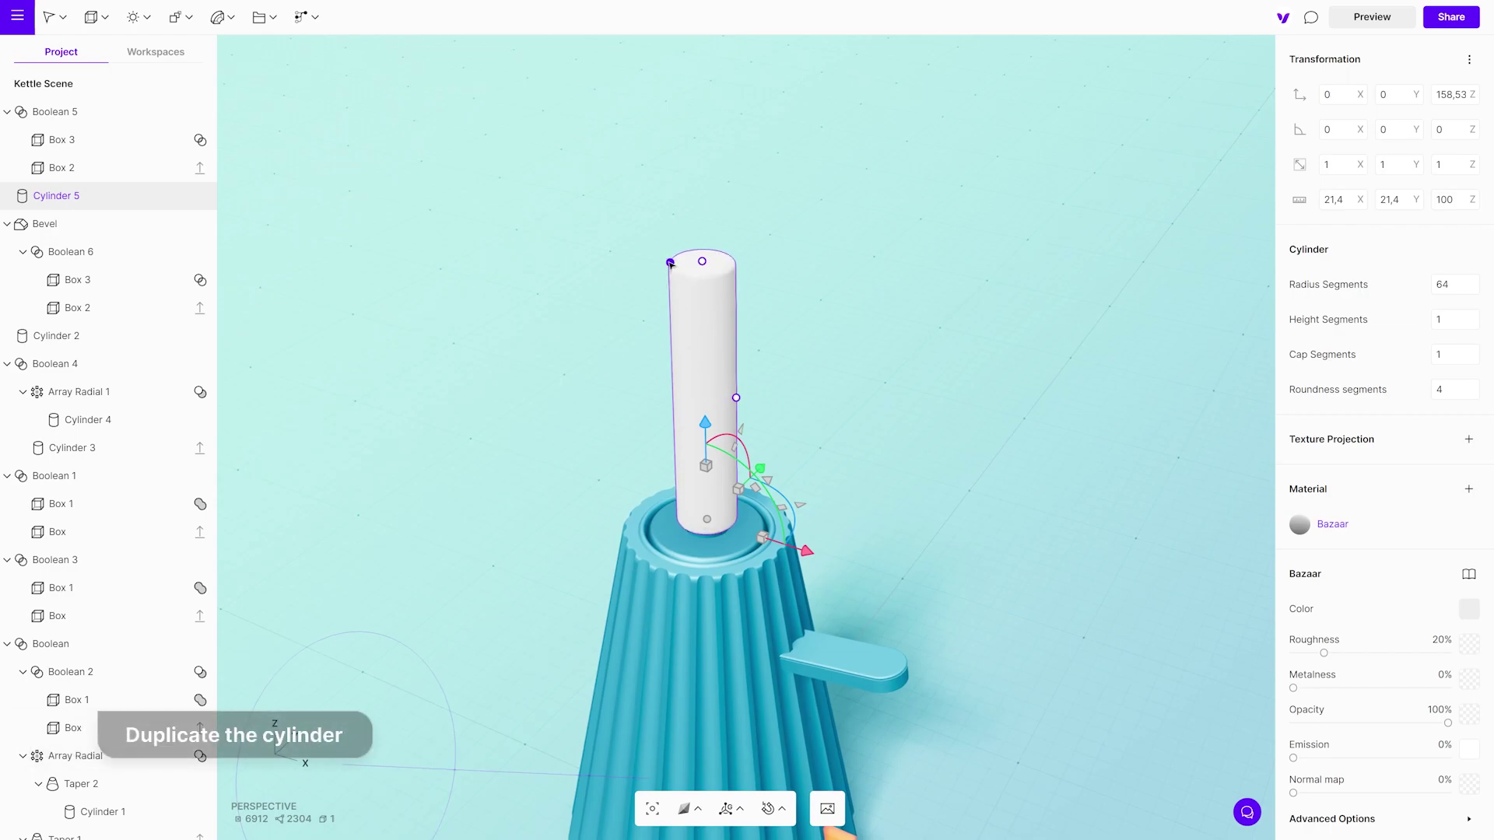
# Duplicate the cylinder 17.68 along X, then slim the copy to 4.4 wide and lengthen it to about 114.1
pyautogui.keyDown('alt'); pyautogui.moveTo(809, 549); pyautogui.dragTo(855, 563); pyautogui.keyUp('alt')
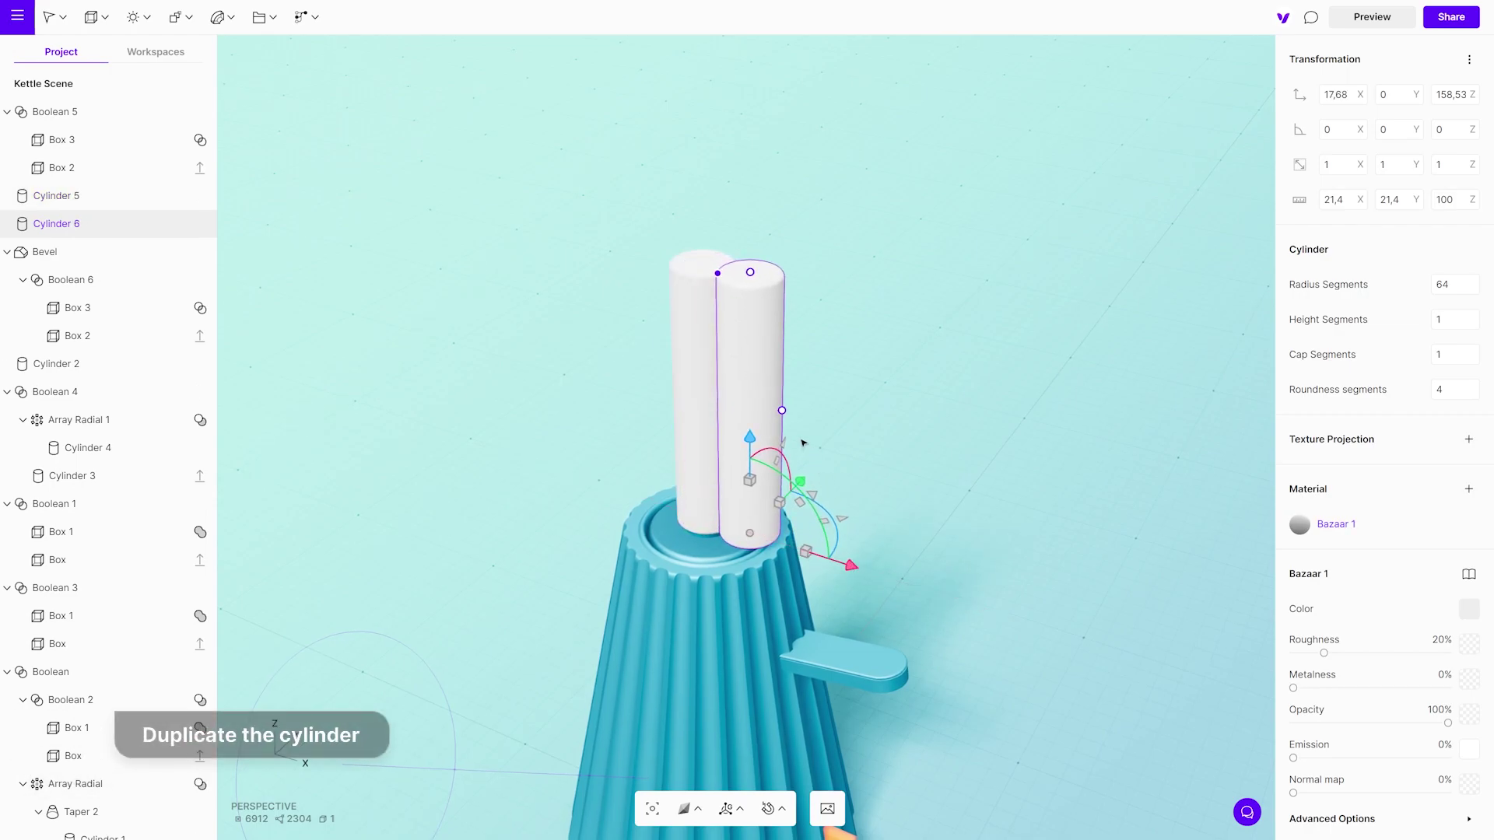
pyautogui.moveTo(779, 411); pyautogui.dragTo(757, 410)
pyautogui.moveTo(757, 273); pyautogui.dragTo(757, 231)
pyautogui.moveTo(895, 451); pyautogui.dragTo(963, 411, button='right')
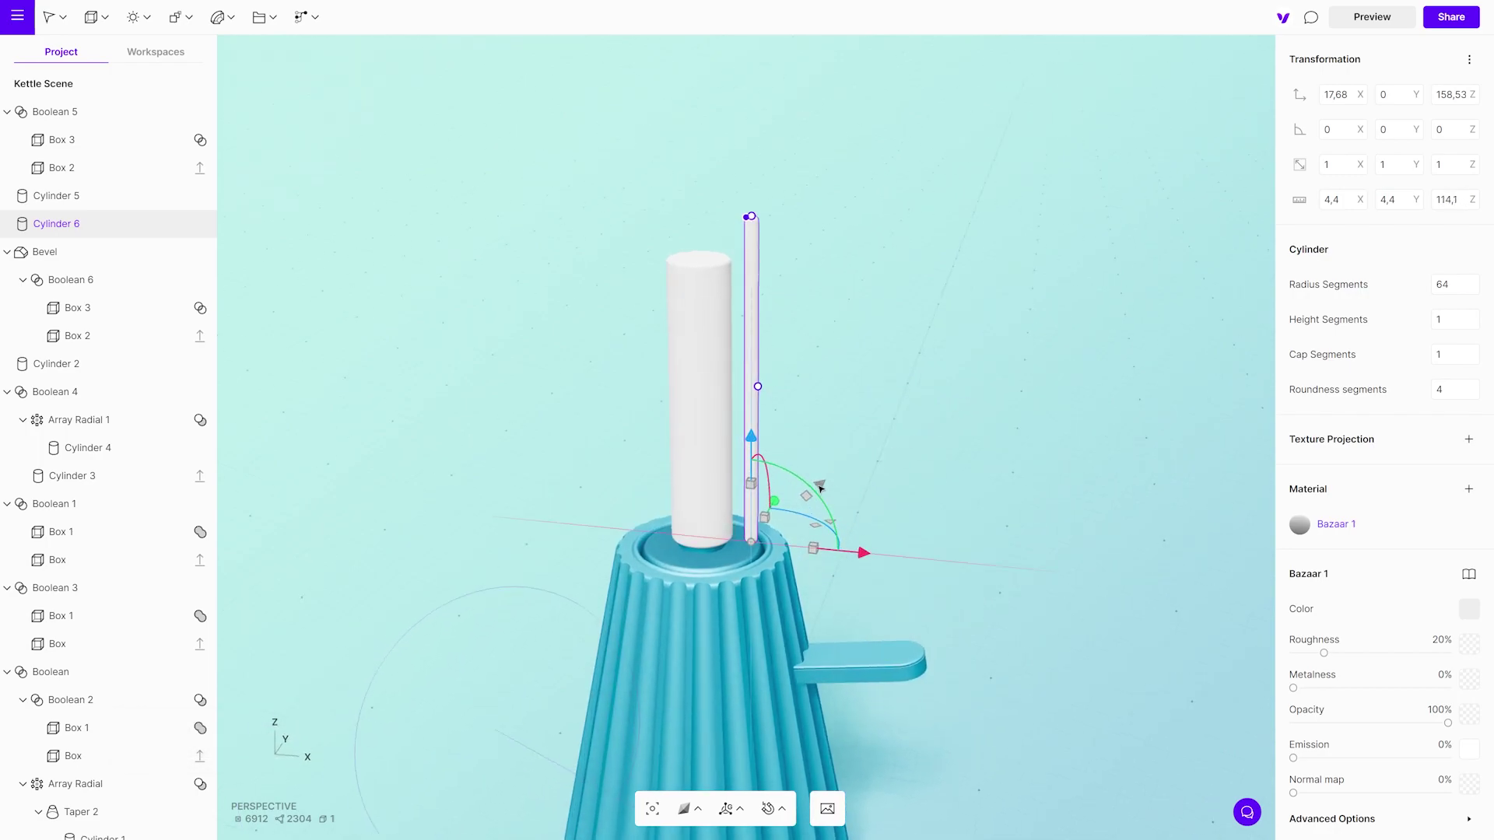
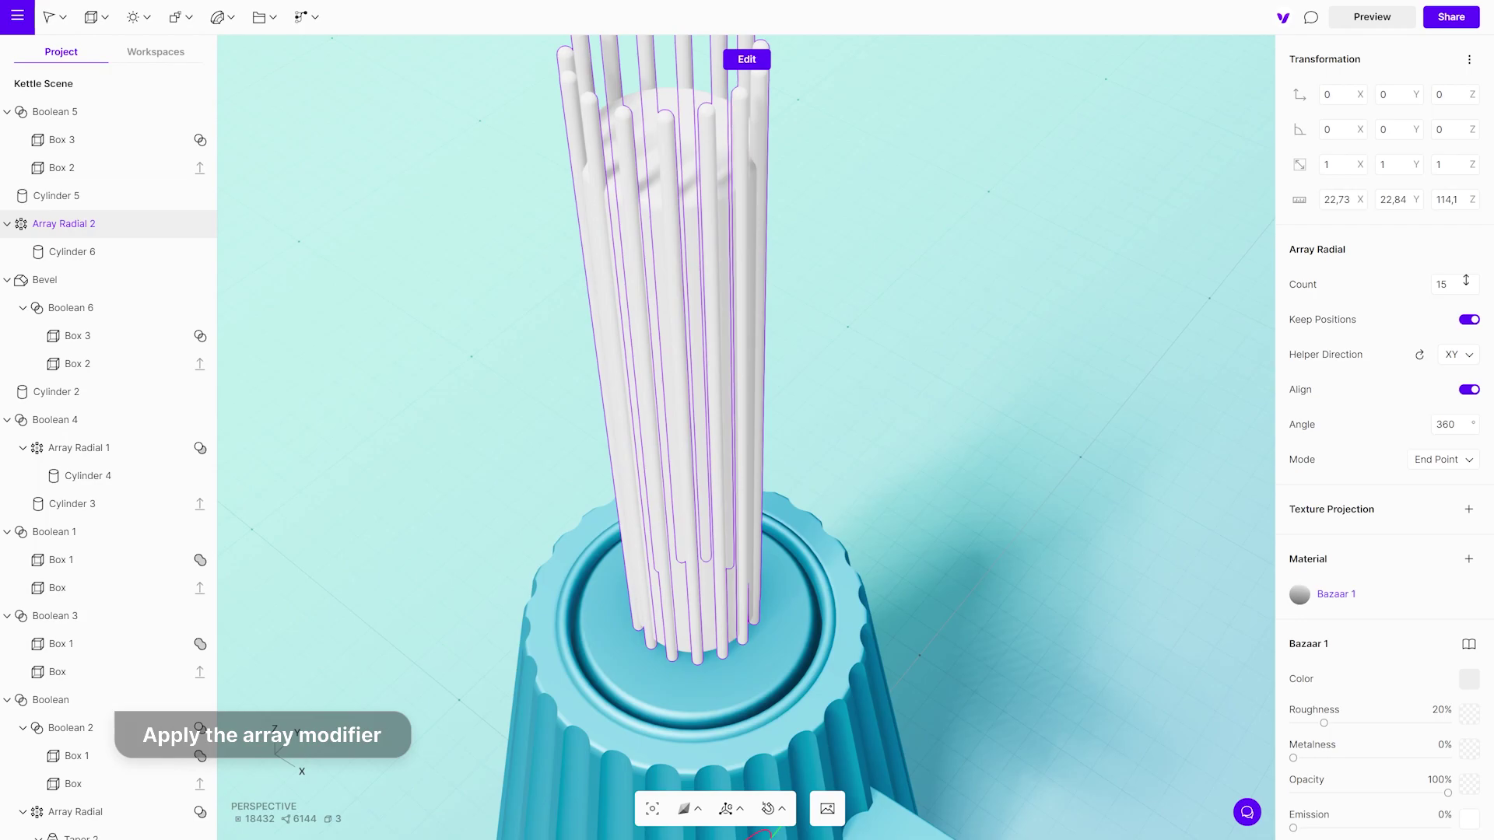
# Set the thin cylinders' radial array count to 16 and combine the array with the thick cylinder using a Boolean modifier
pyautogui.moveTo(1466, 281); pyautogui.dragTo(1466, 279)
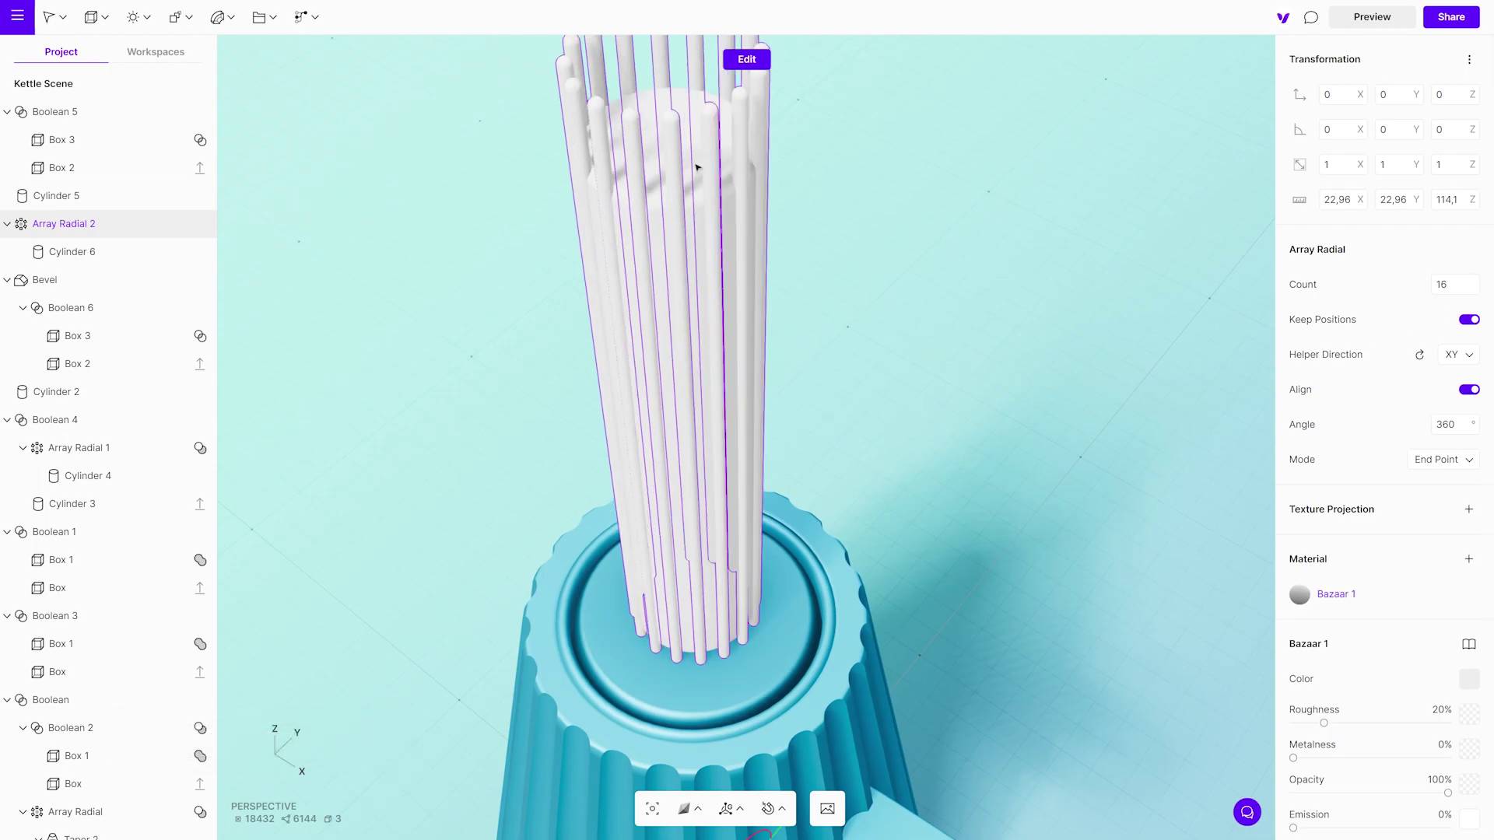
pyautogui.keyDown('shift'); pyautogui.click(657, 104); pyautogui.keyUp('shift')
pyautogui.click(189, 19)
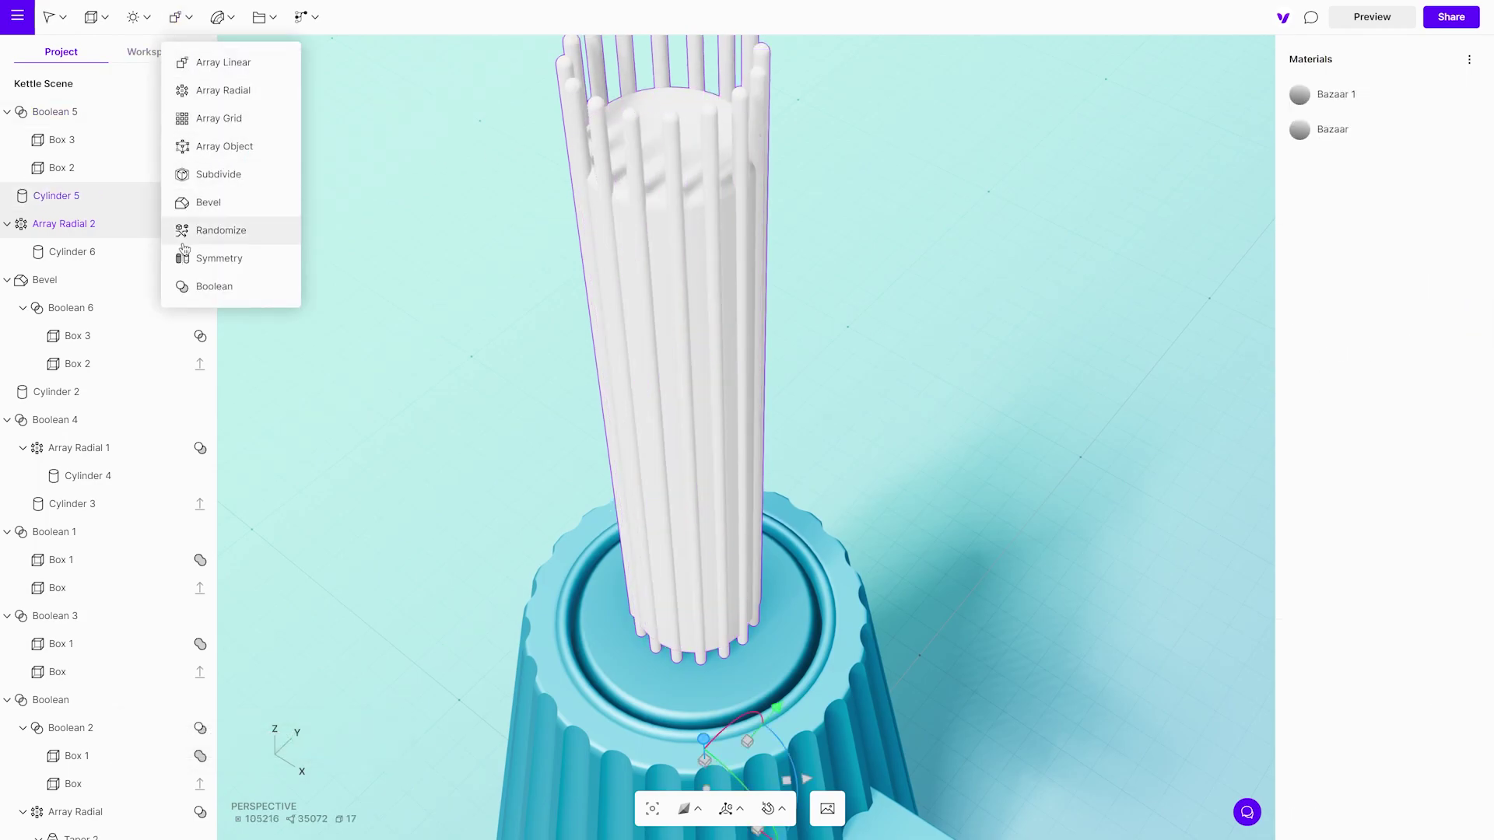
pyautogui.click(207, 286)
# Move the grooved cylinder beside the kettle, scale it to about 0.74 wide and 0.68 high, and place it under the handle's outer end
pyautogui.press('1')
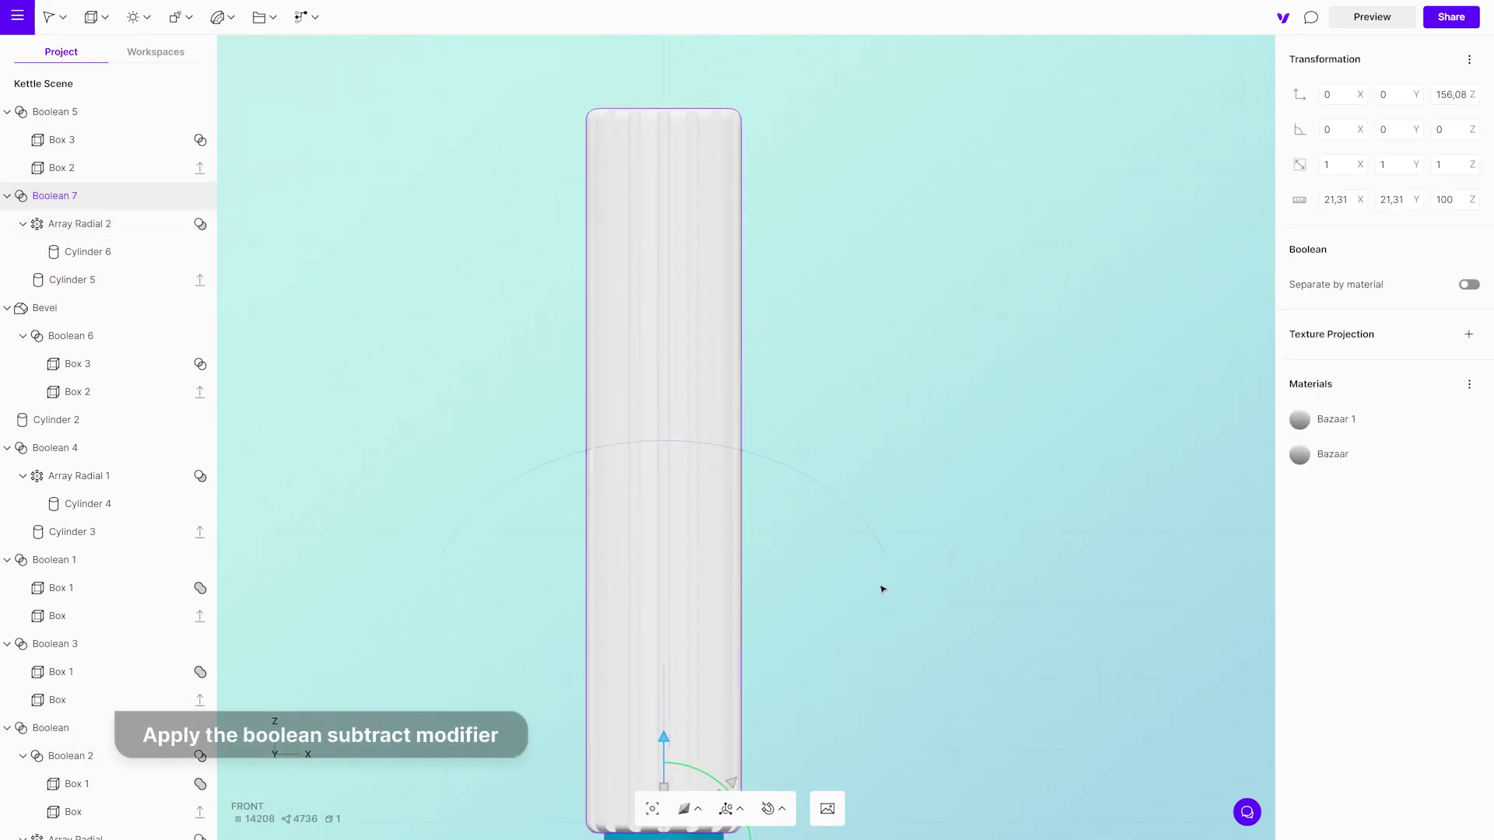
pyautogui.scroll(-8, 804, 380)
pyautogui.moveTo(807, 430); pyautogui.dragTo(778, 410, button='middle')
pyautogui.moveTo(669, 410); pyautogui.dragTo(883, 604)
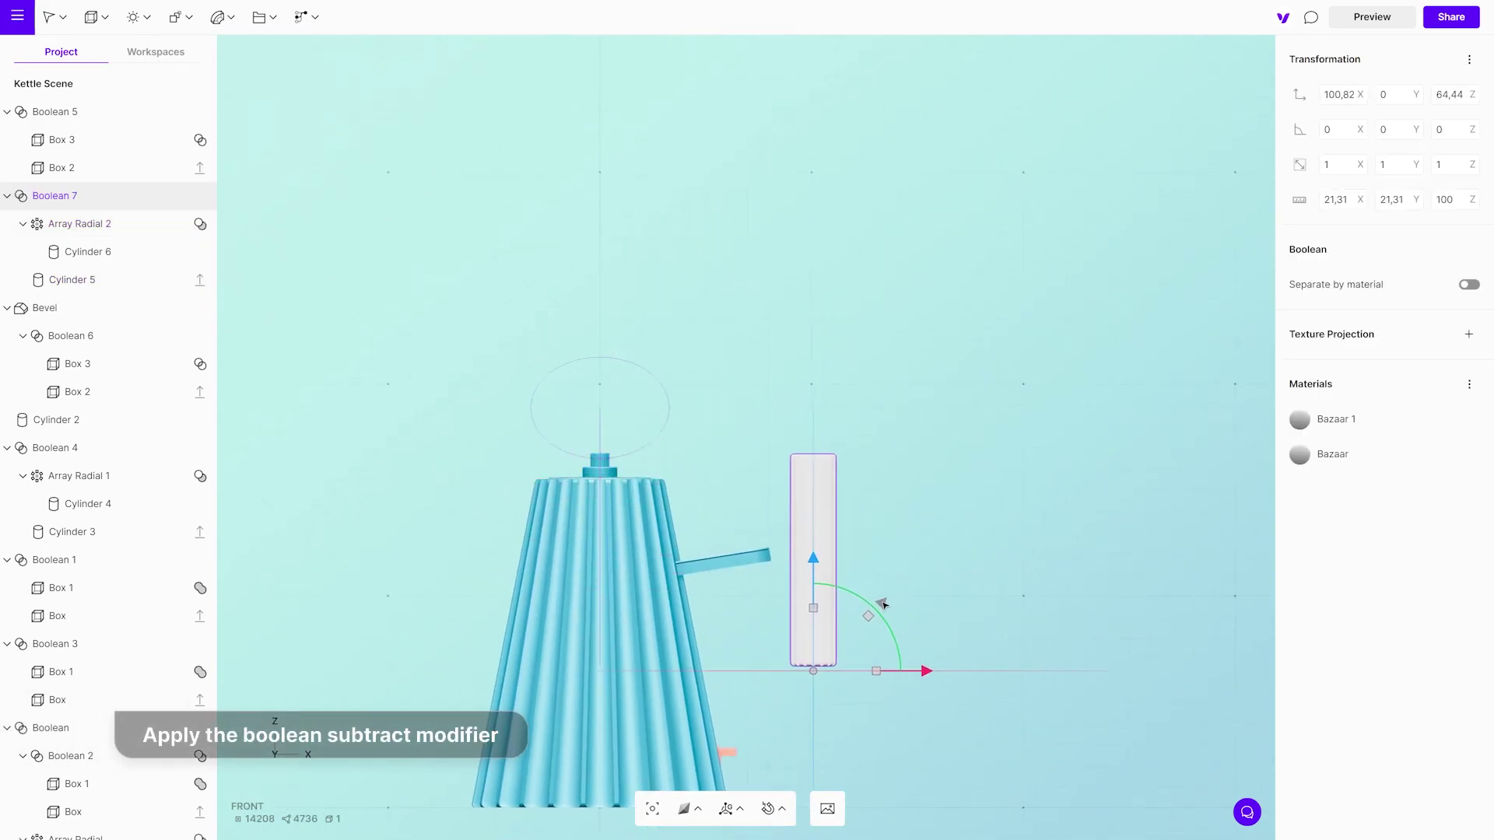
pyautogui.moveTo(880, 492); pyautogui.dragTo(890, 423, button='middle')
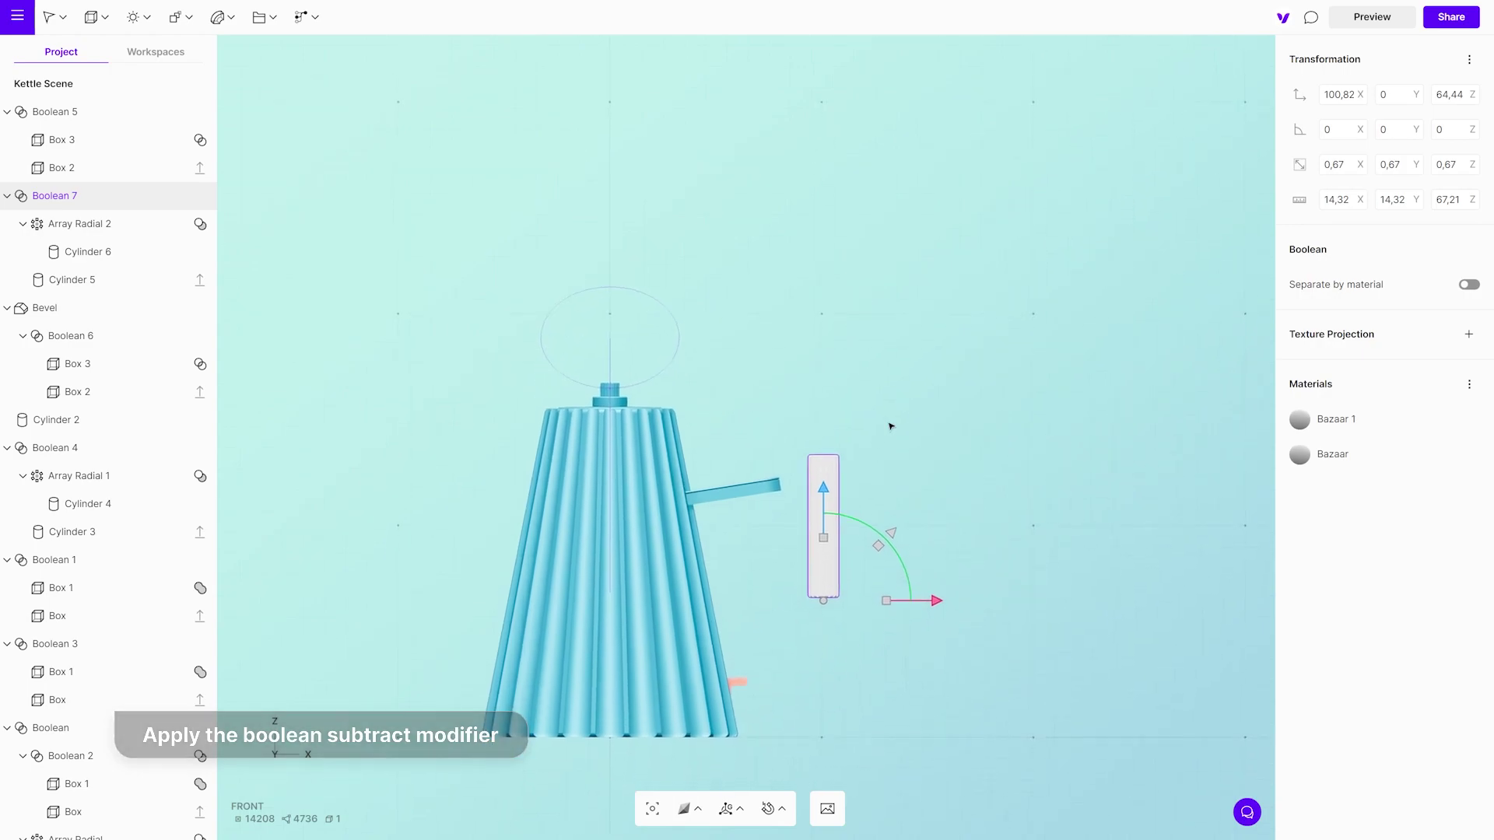
pyautogui.moveTo(945, 496); pyautogui.dragTo(668, 705, button='right')
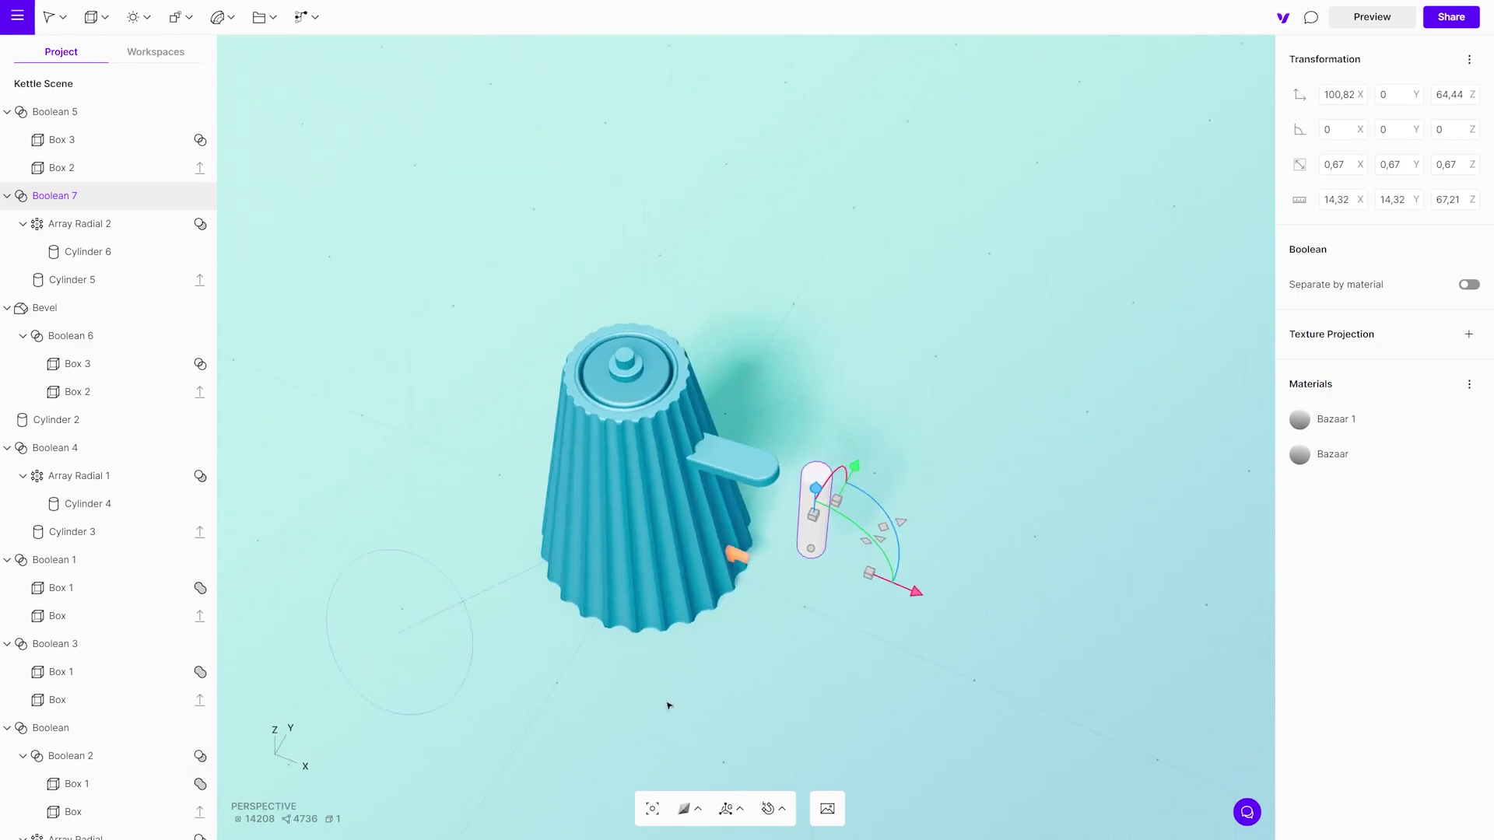
pyautogui.press('1')
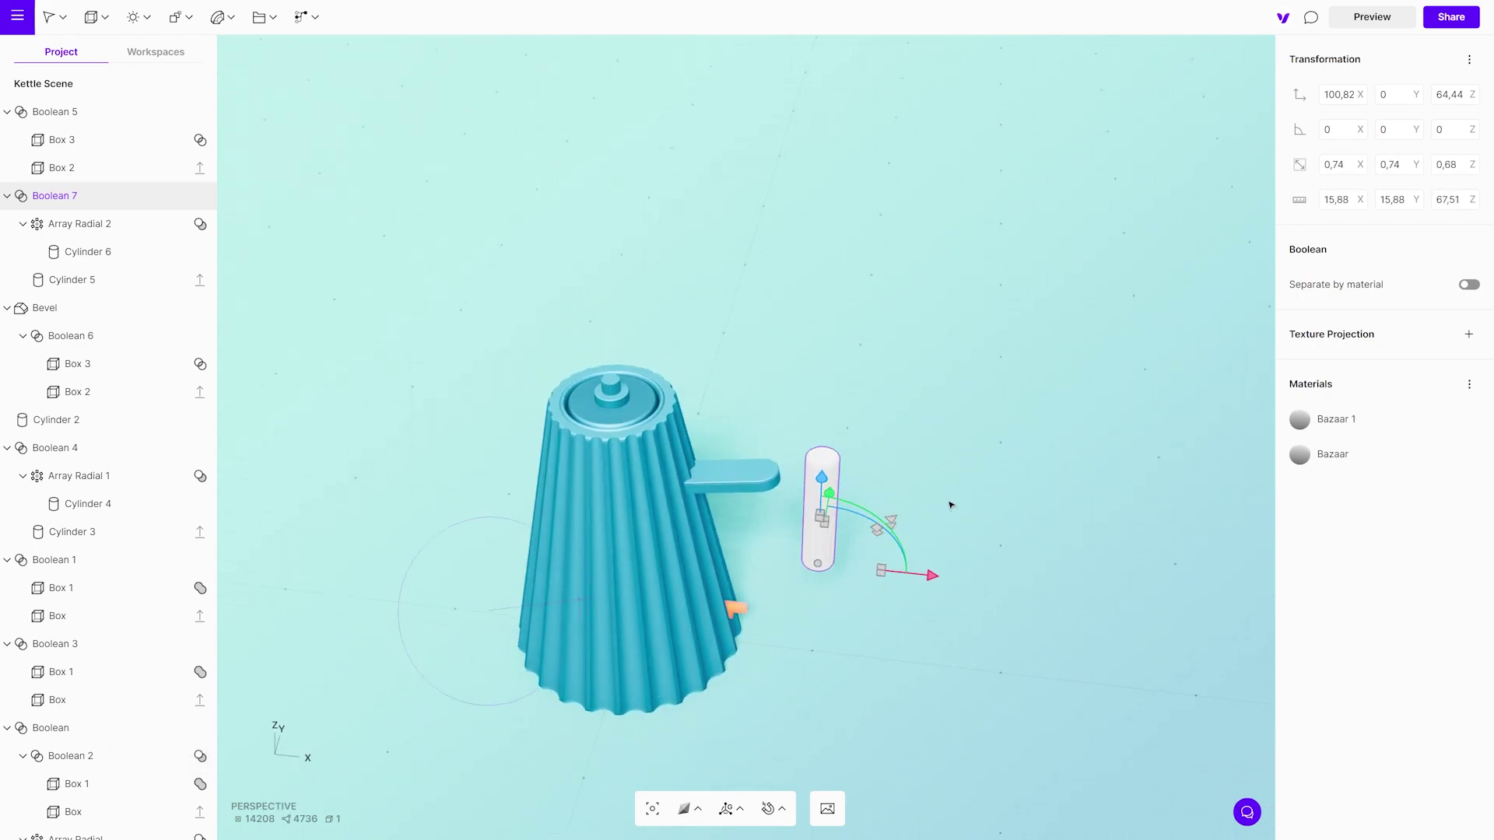
pyautogui.moveTo(894, 536); pyautogui.dragTo(860, 571)
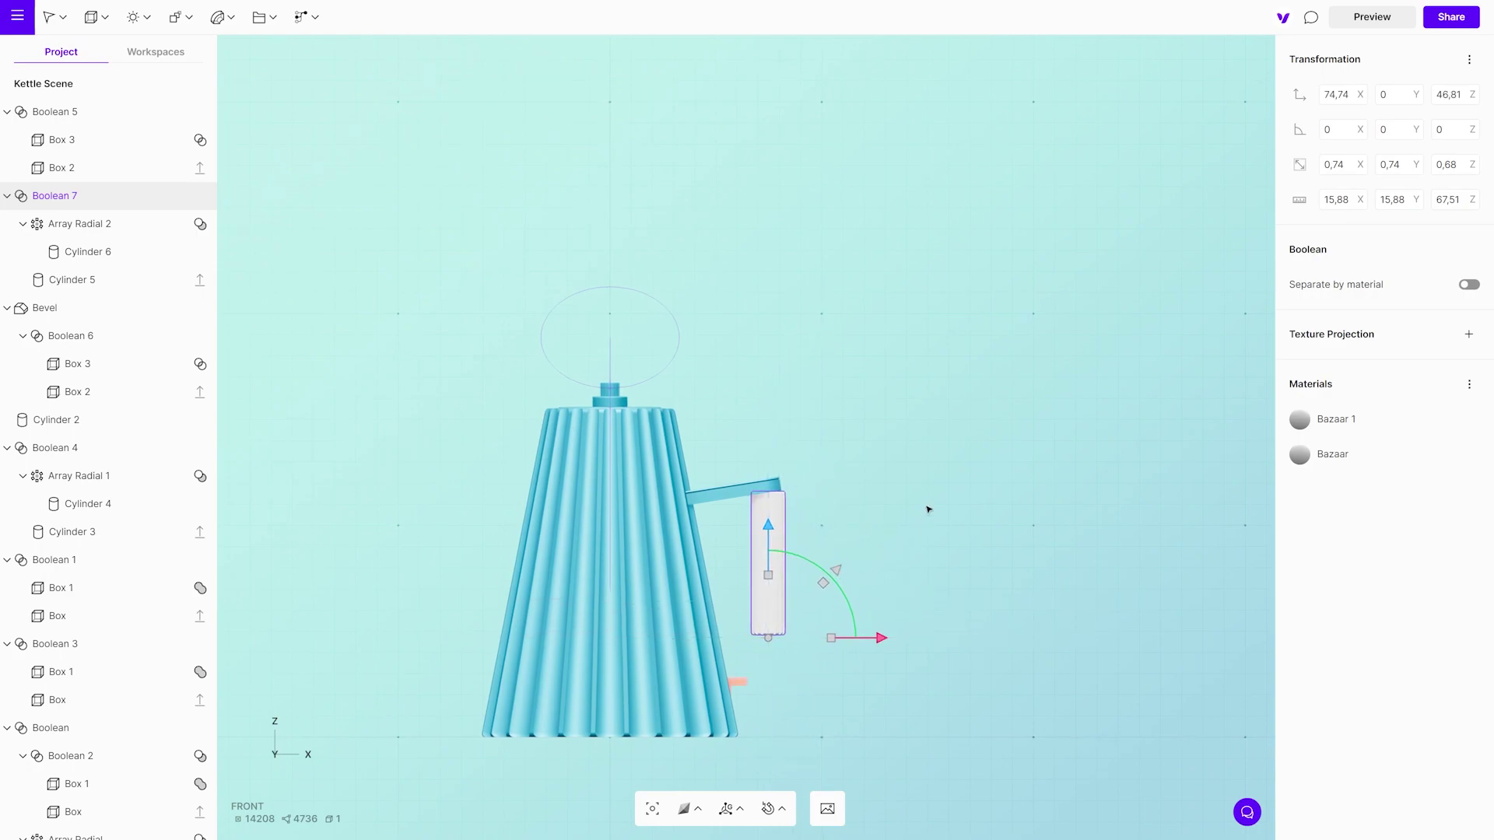
# Apply a Skew modifier with 66% strength to the grooved cylinder and fit its slanted top into the handle's outer end
pyautogui.click(221, 18)
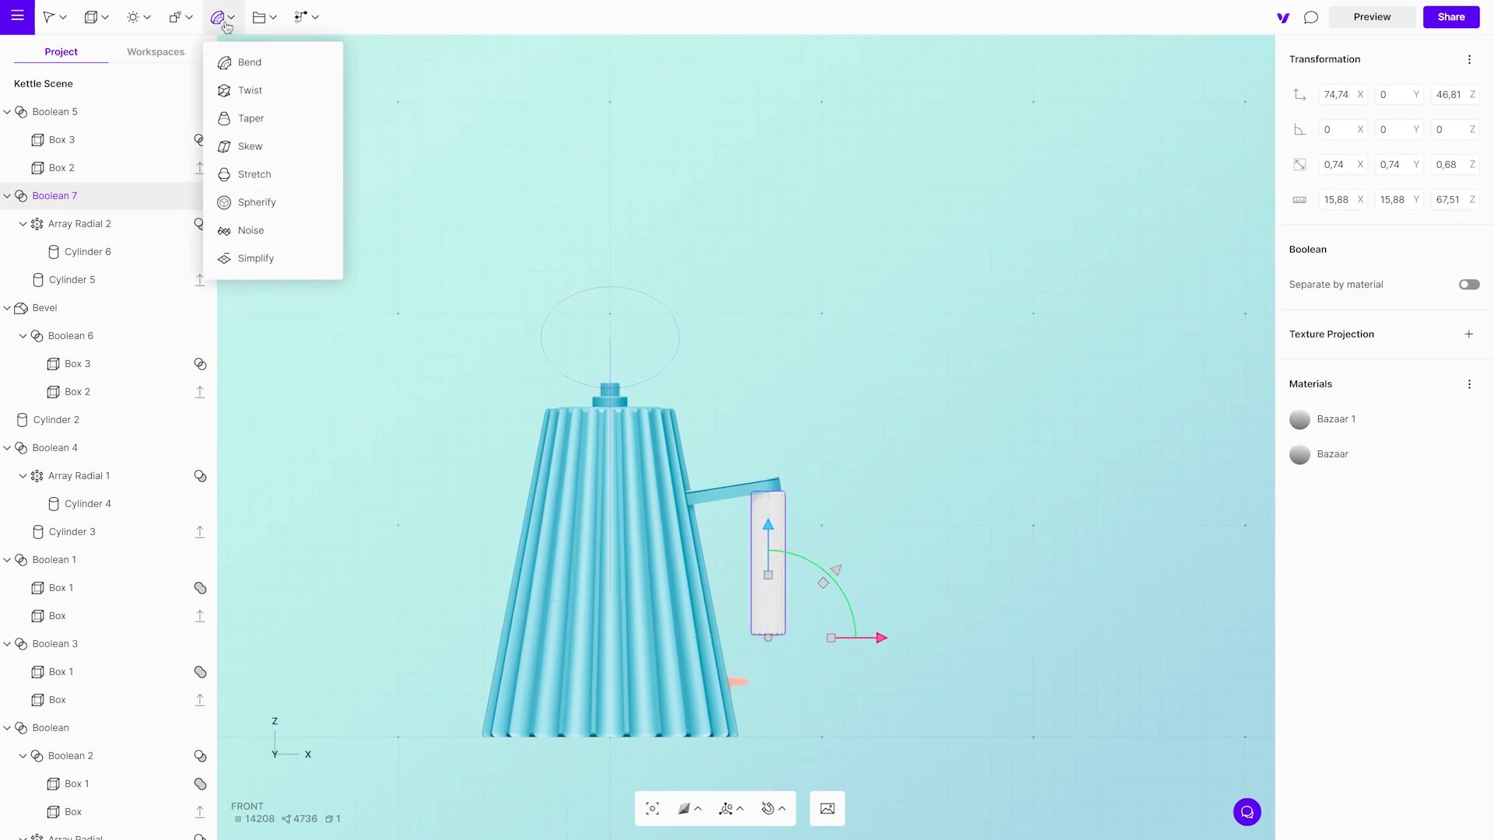
pyautogui.click(244, 147)
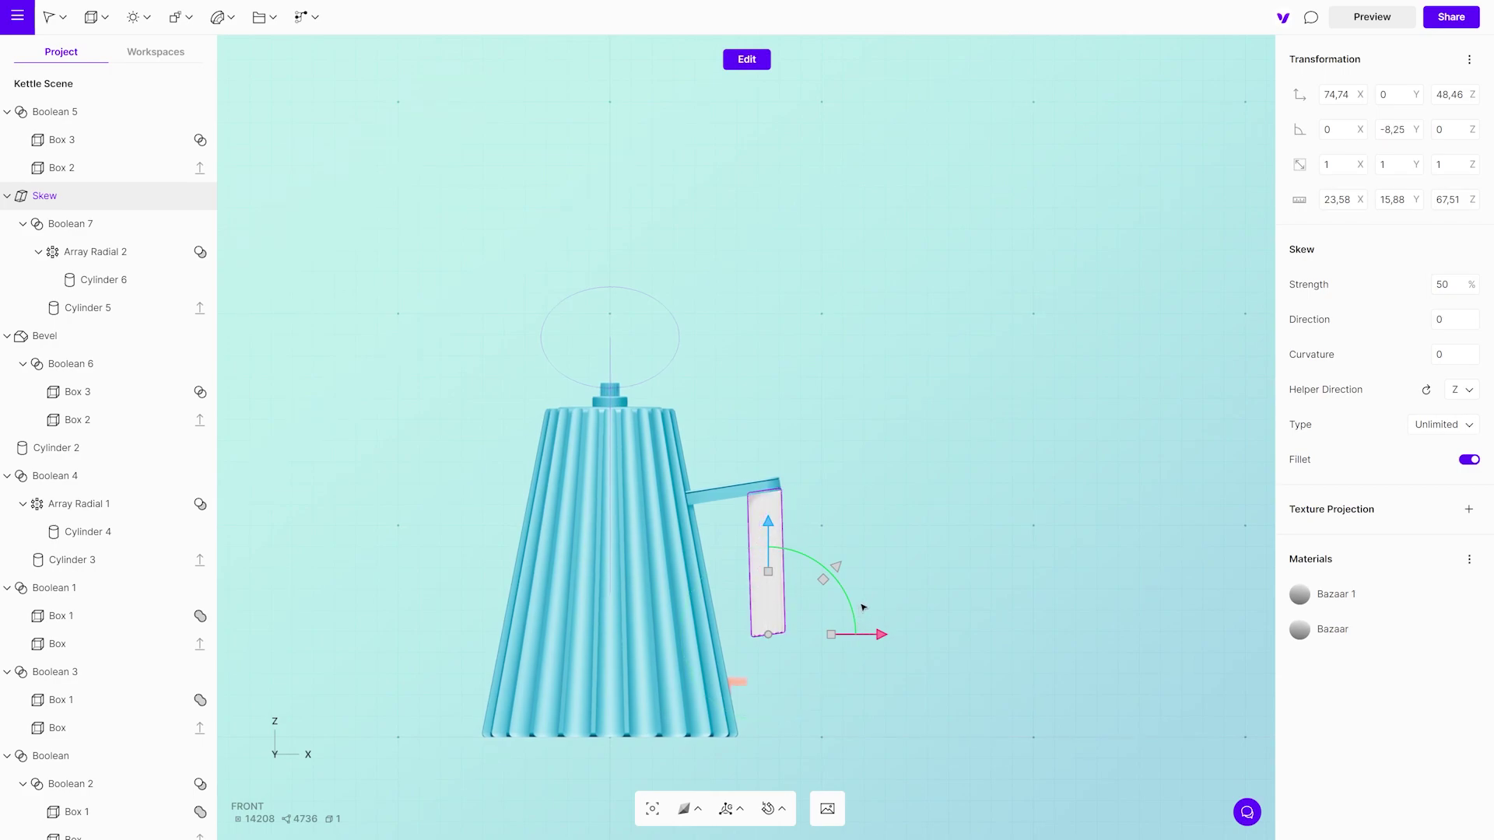
pyautogui.moveTo(1470, 284); pyautogui.dragTo(1465, 275)
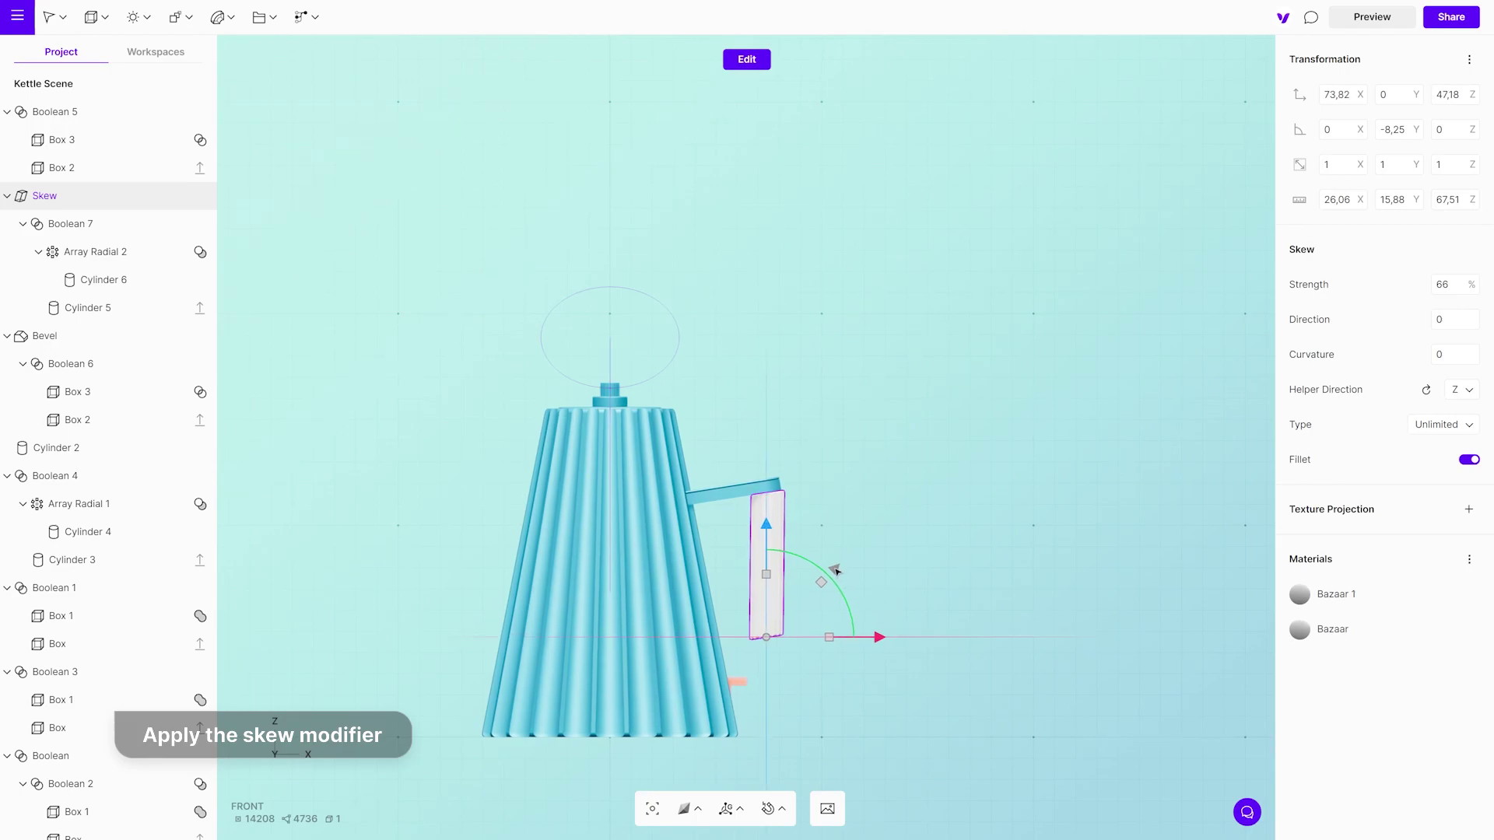
pyautogui.scroll(10, 835, 572)
pyautogui.moveTo(861, 677); pyautogui.dragTo(851, 637)
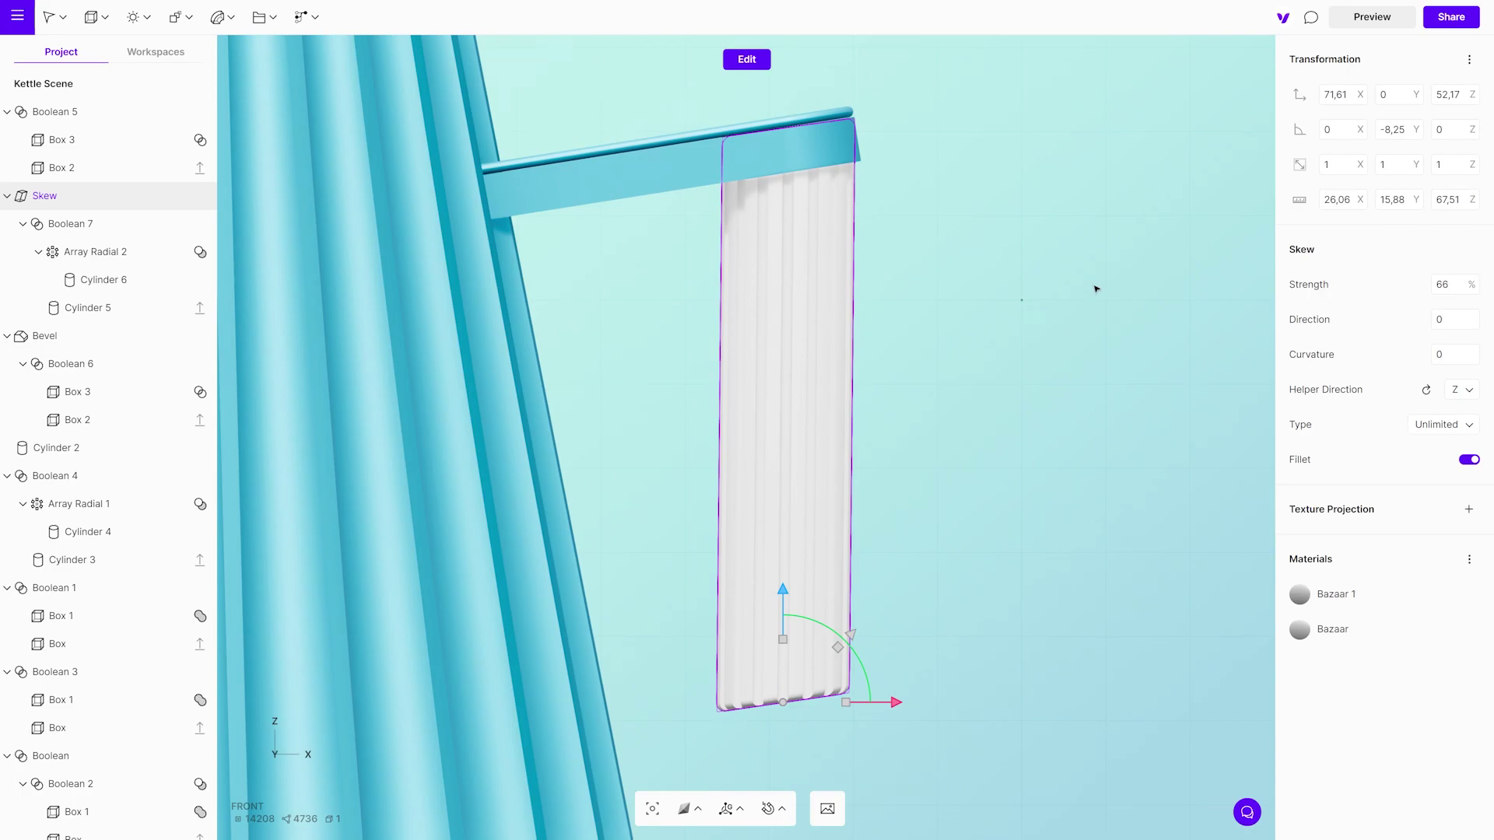
pyautogui.moveTo(1097, 288); pyautogui.dragTo(1066, 514, button='right')
pyautogui.scroll(-8, 843, 261)
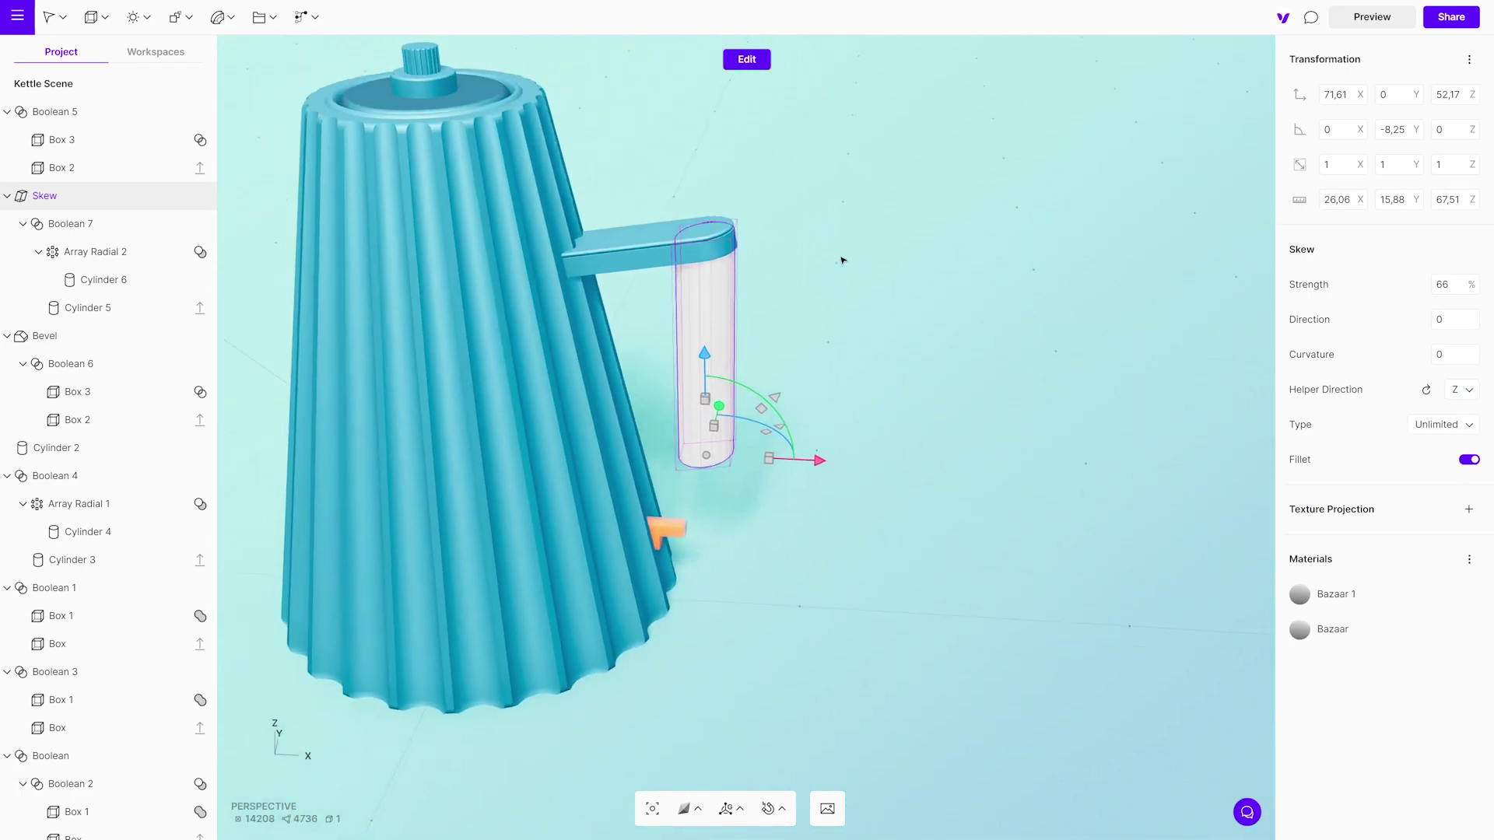
pyautogui.moveTo(842, 260); pyautogui.dragTo(946, 414)
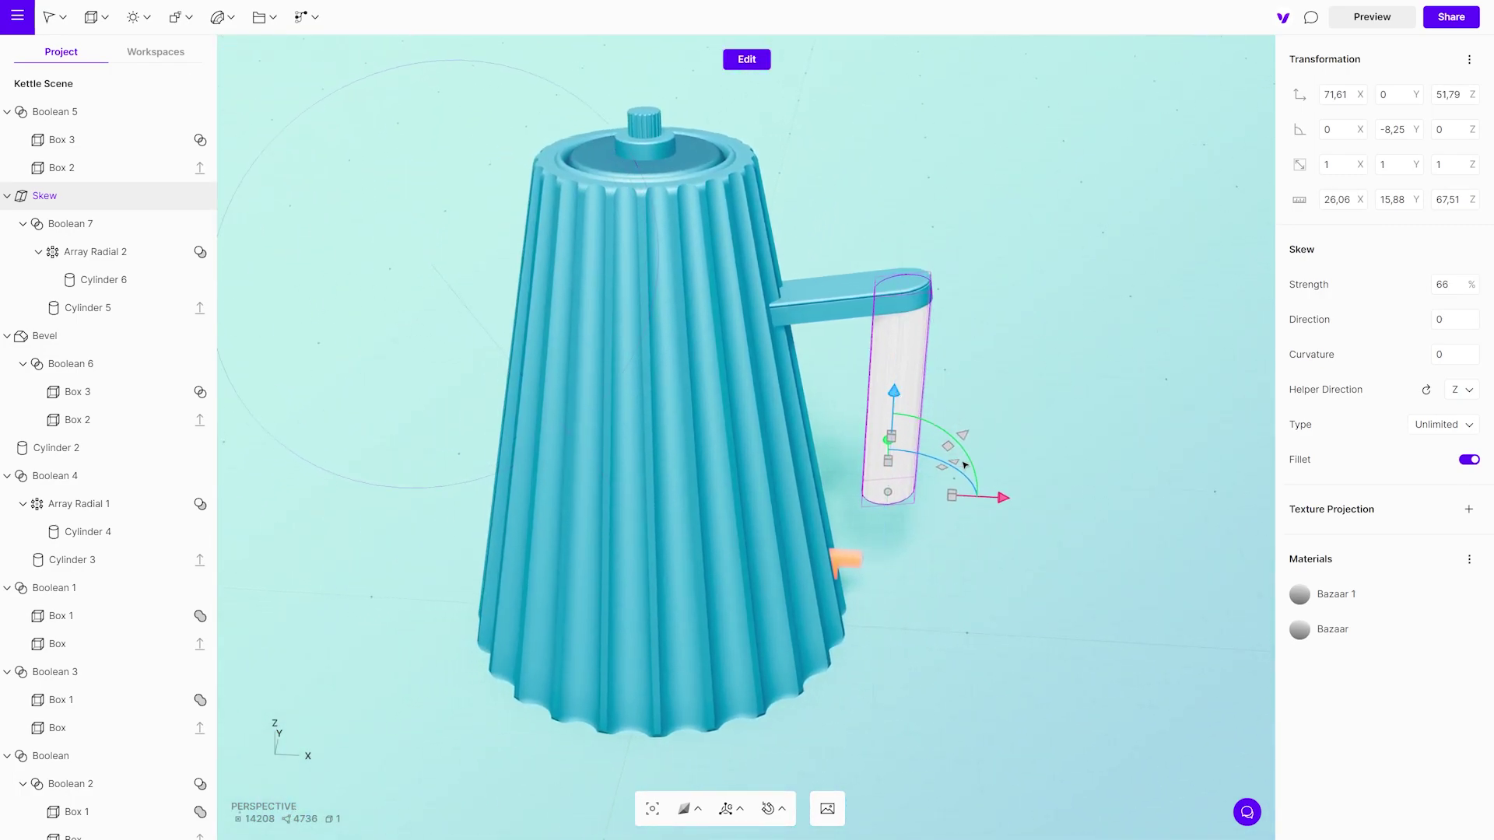
# Merge the materials of the skewed grip and give it the kettle's Berry material
pyautogui.click(1468, 560)
pyautogui.click(1436, 589)
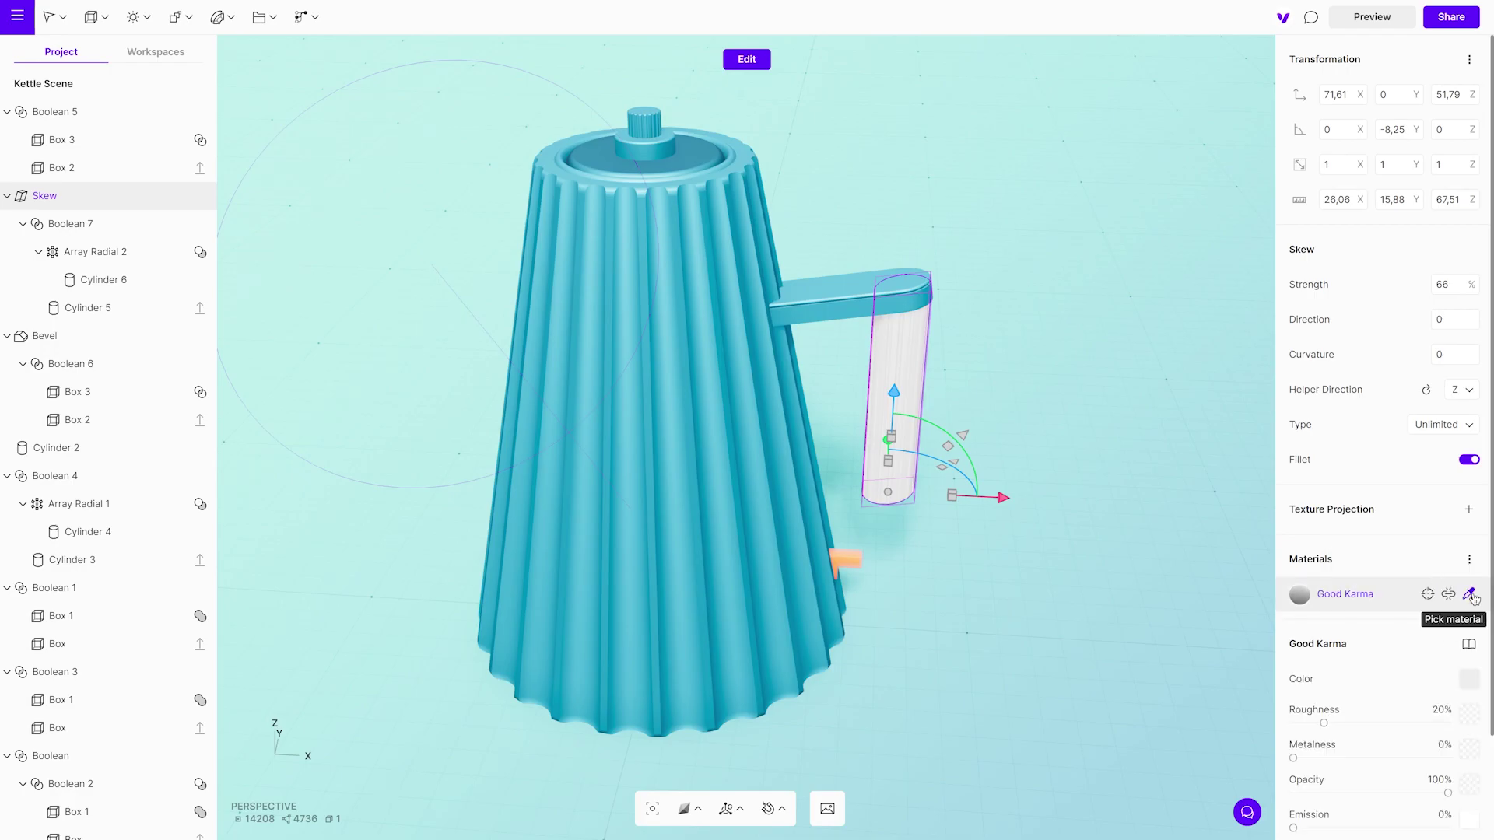
pyautogui.click(1470, 594)
pyautogui.click(732, 526)
pyautogui.click(1105, 482)
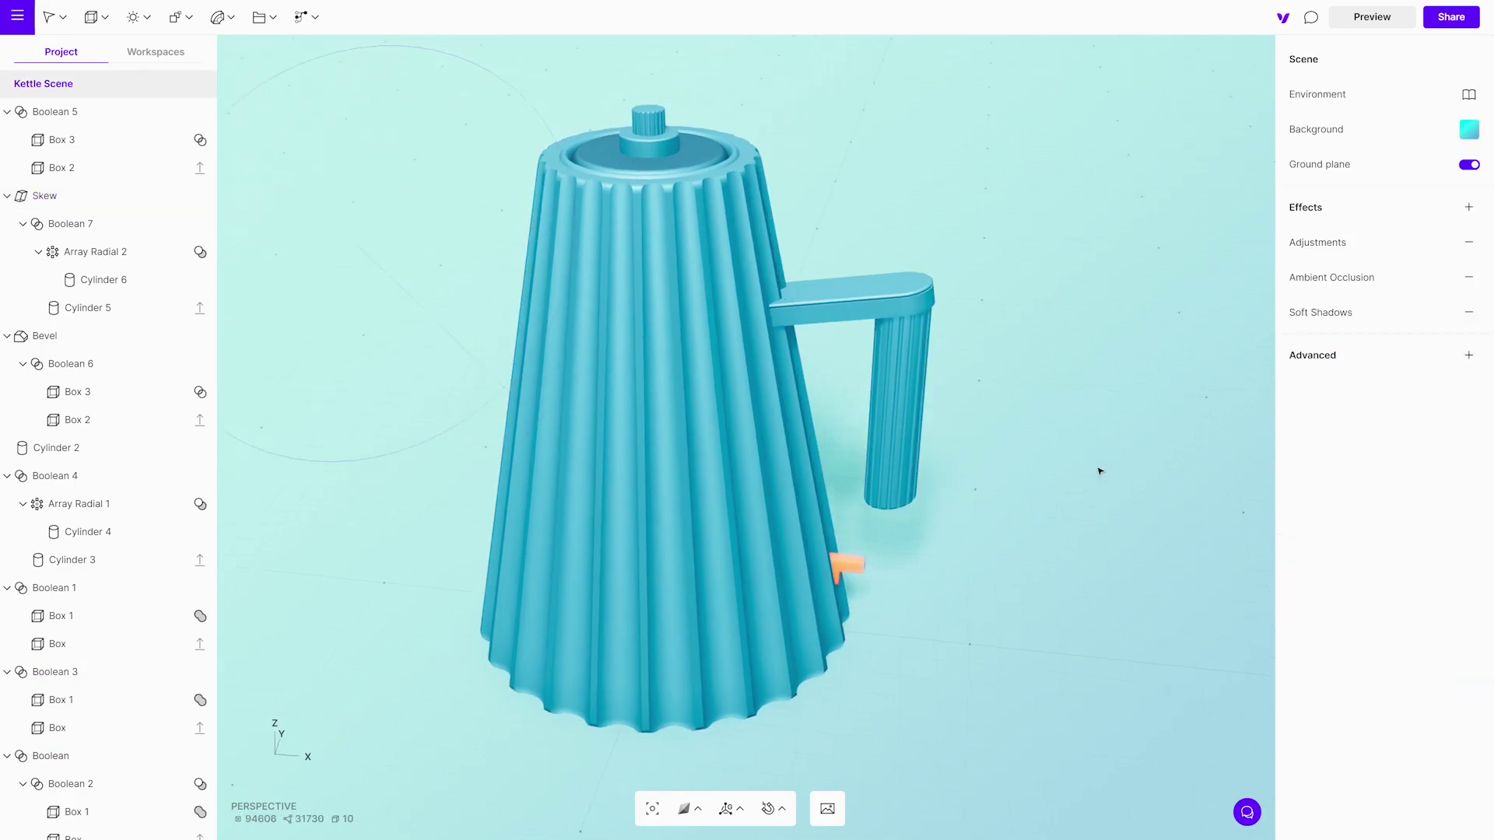
# Scale the vertical grip to about 1.12 wide and 1.03 high, then shift it slightly down beneath the handle
pyautogui.moveTo(1097, 470); pyautogui.dragTo(903, 453)
pyautogui.click(901, 451)
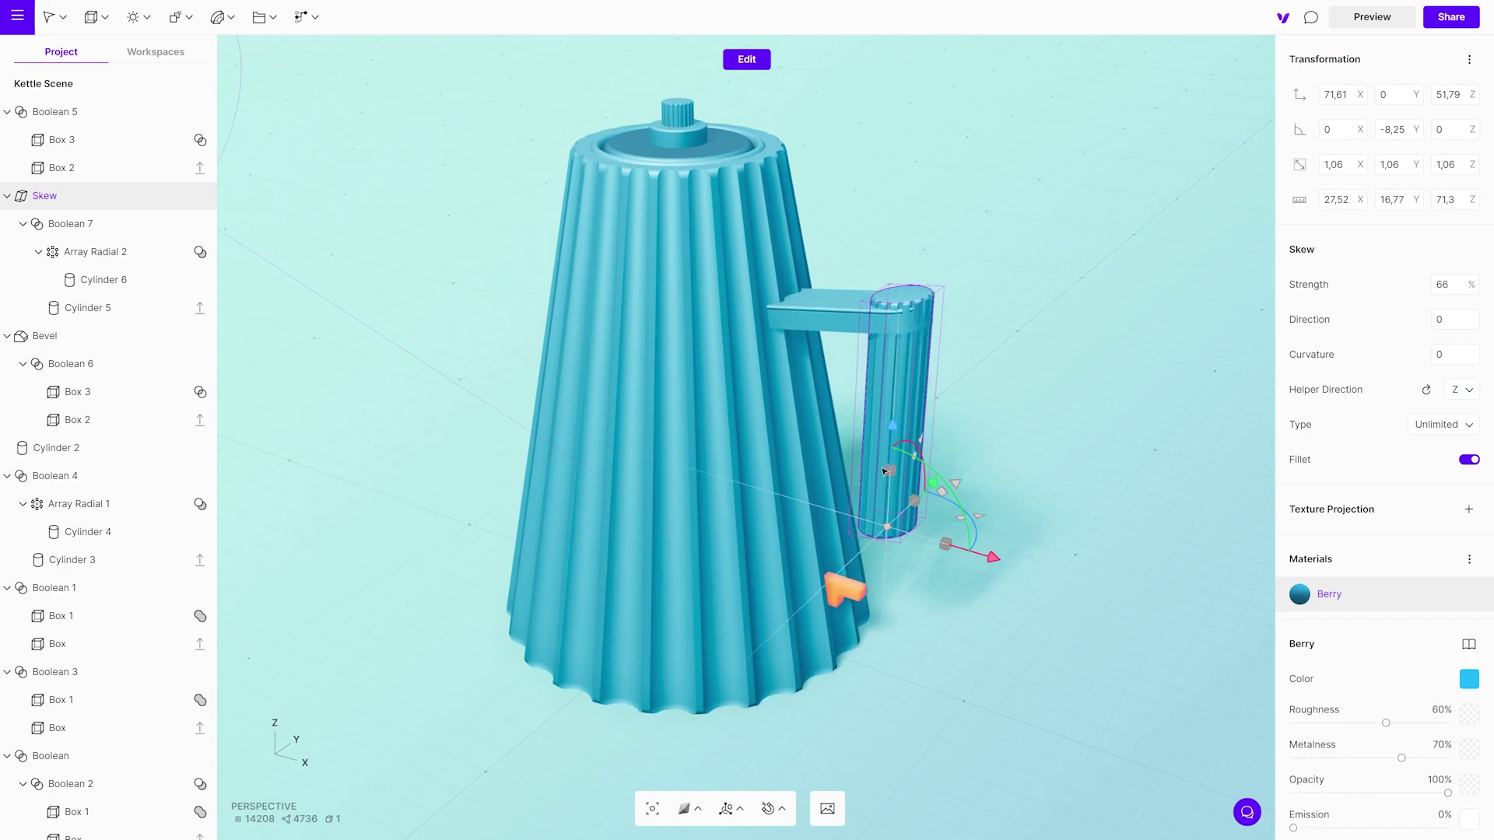
pyautogui.moveTo(885, 471); pyautogui.dragTo(890, 477)
pyautogui.press('1')
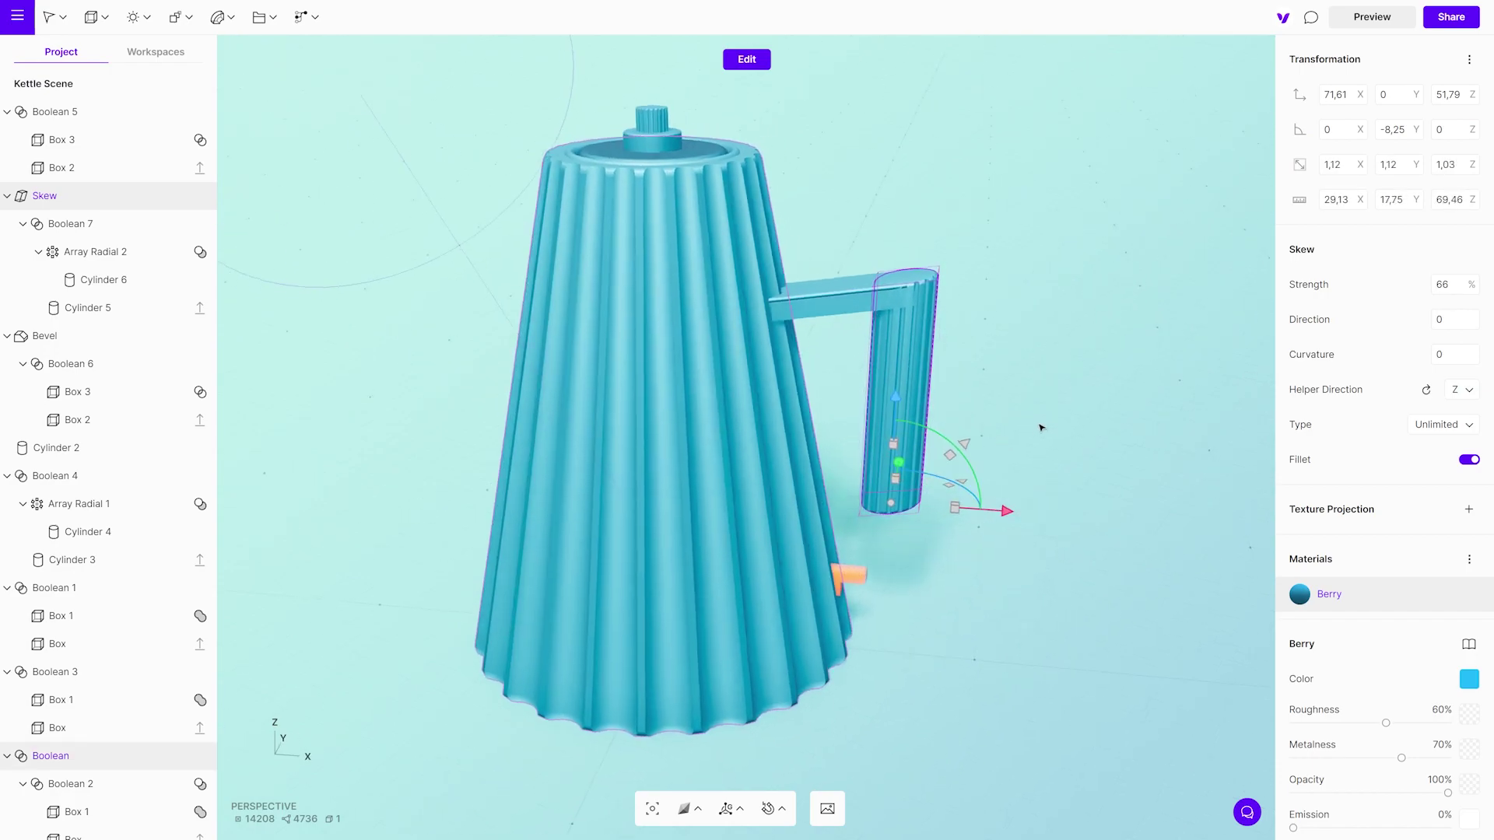
pyautogui.moveTo(964, 445); pyautogui.dragTo(958, 453)
pyautogui.moveTo(960, 454); pyautogui.dragTo(1002, 520, button='right')
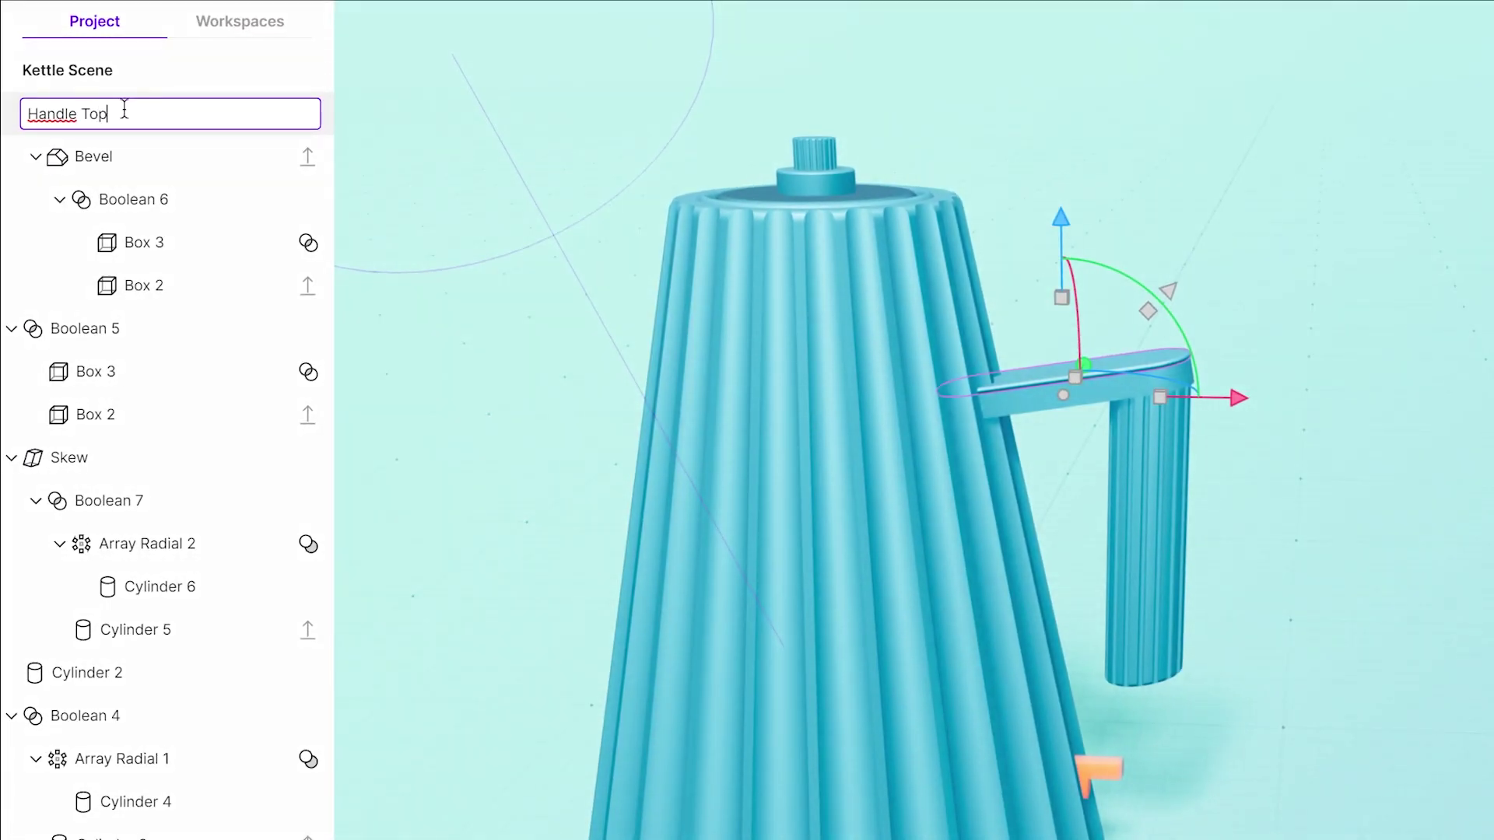
# Name the handle parts Handle Top for the thin plate, Handle Bottom for the thicker base, and Handle Rounded for the vertical grip
pyautogui.press('Return')
pyautogui.doubleClick(248, 337)
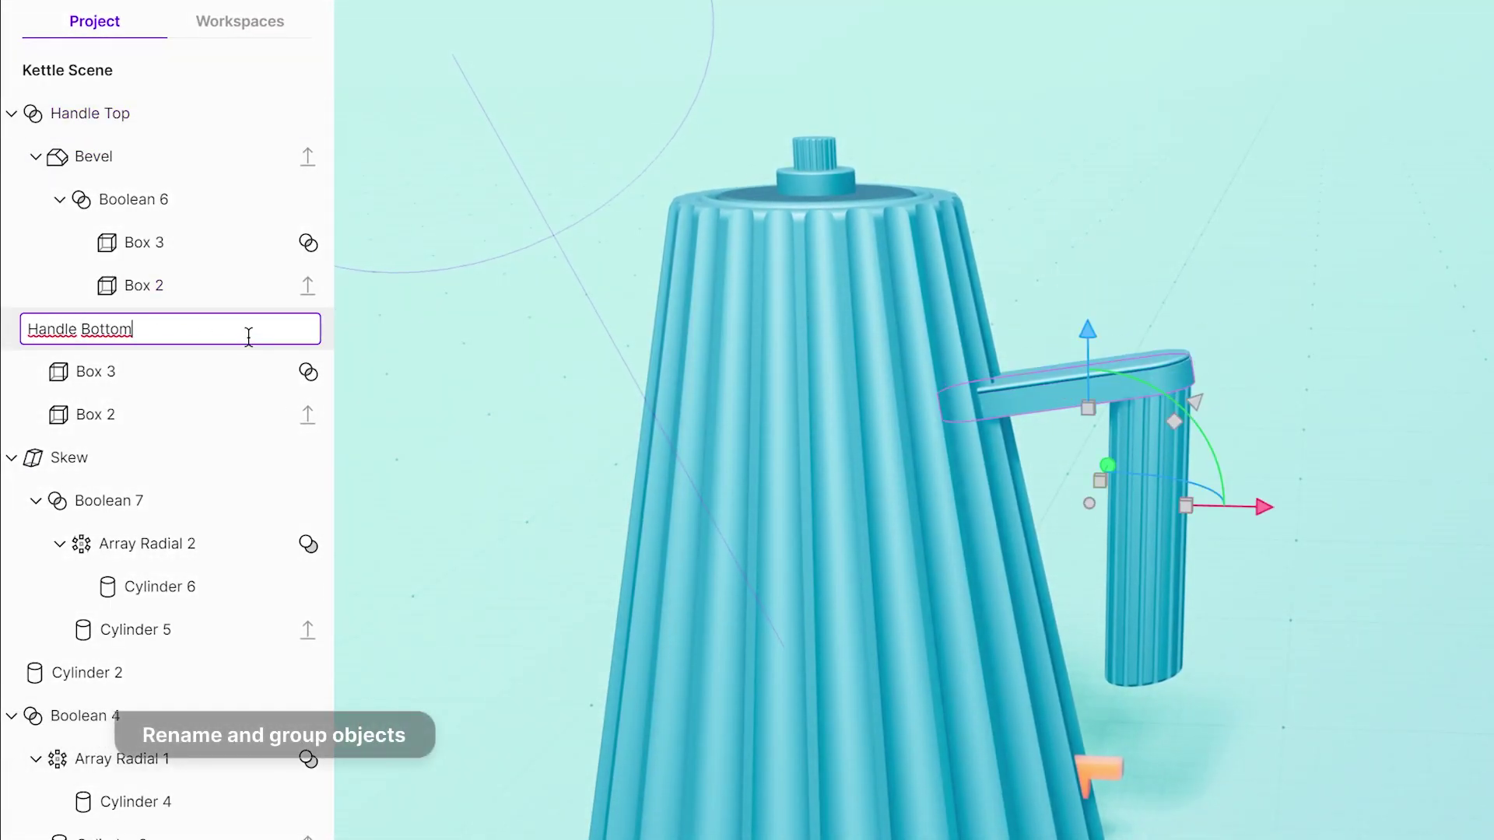
pyautogui.press('Return')
pyautogui.doubleClick(153, 460)
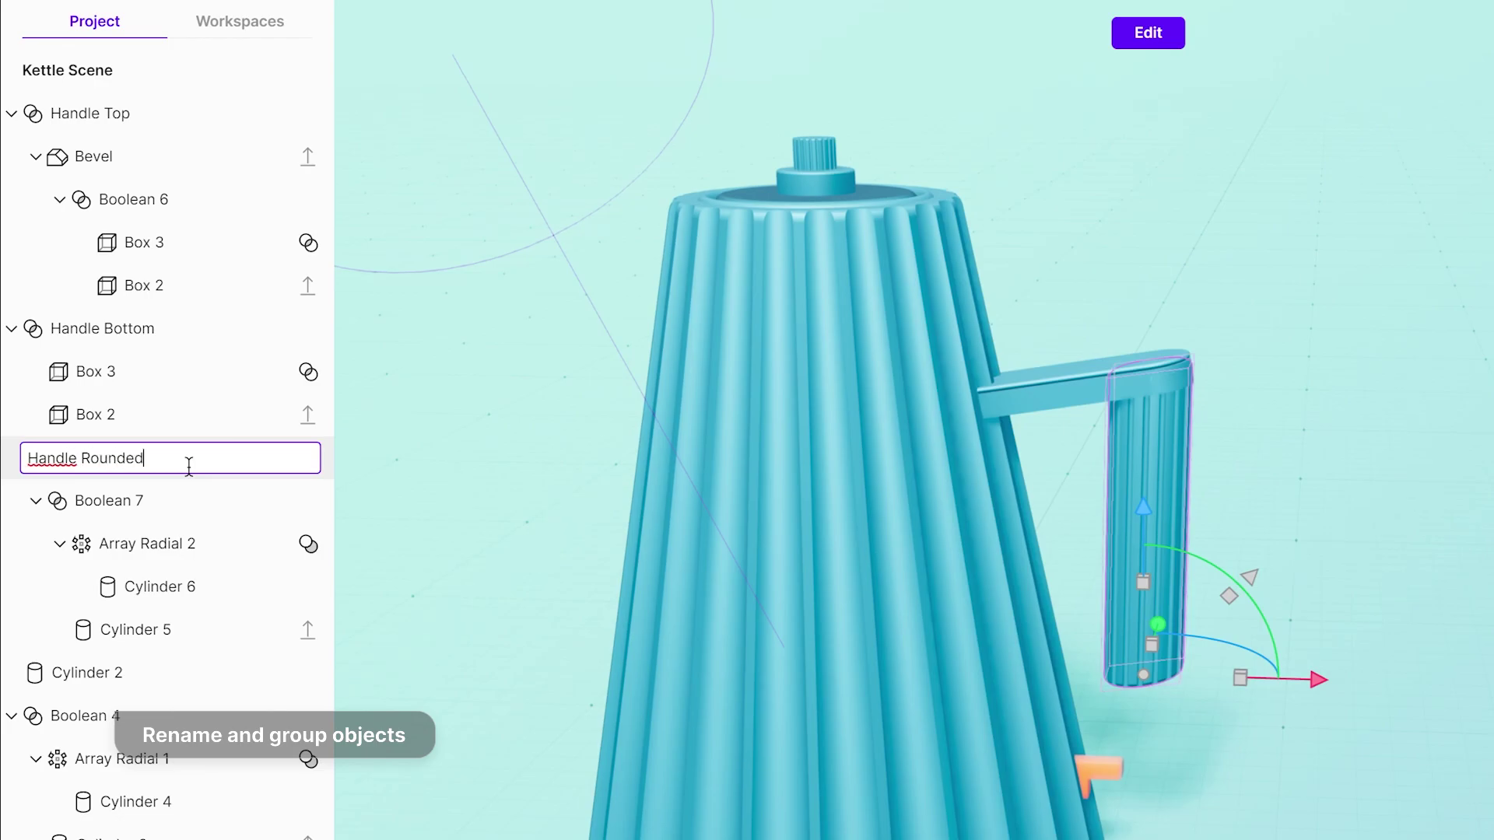
pyautogui.press('Return')
# Group the three handle parts and name the group Handle
pyautogui.keyDown('shift'); pyautogui.click(91, 114); pyautogui.keyUp('shift')
pyautogui.rightClick(93, 116)
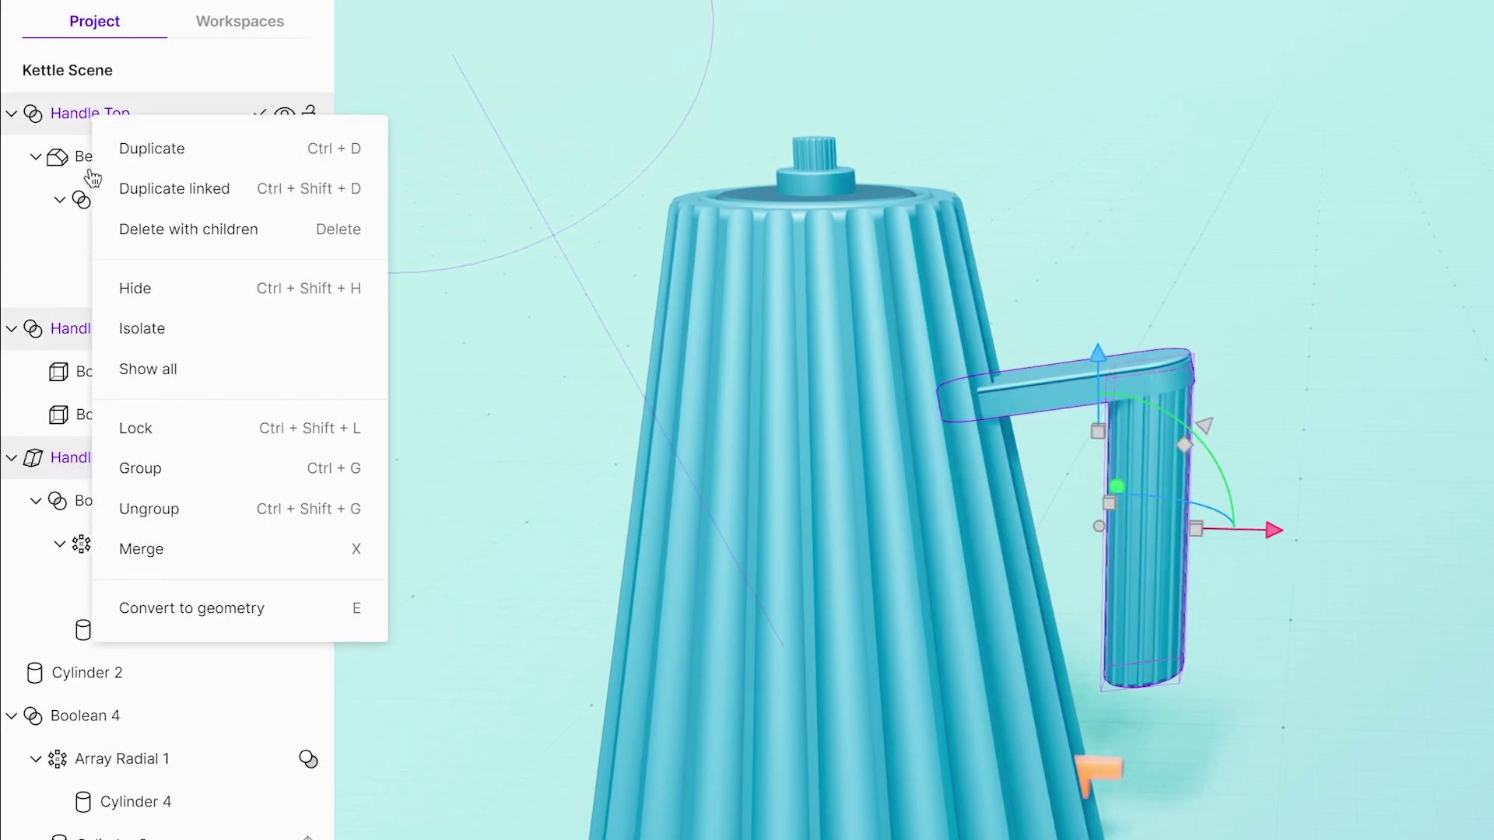
pyautogui.click(186, 467)
pyautogui.doubleClick(95, 115)
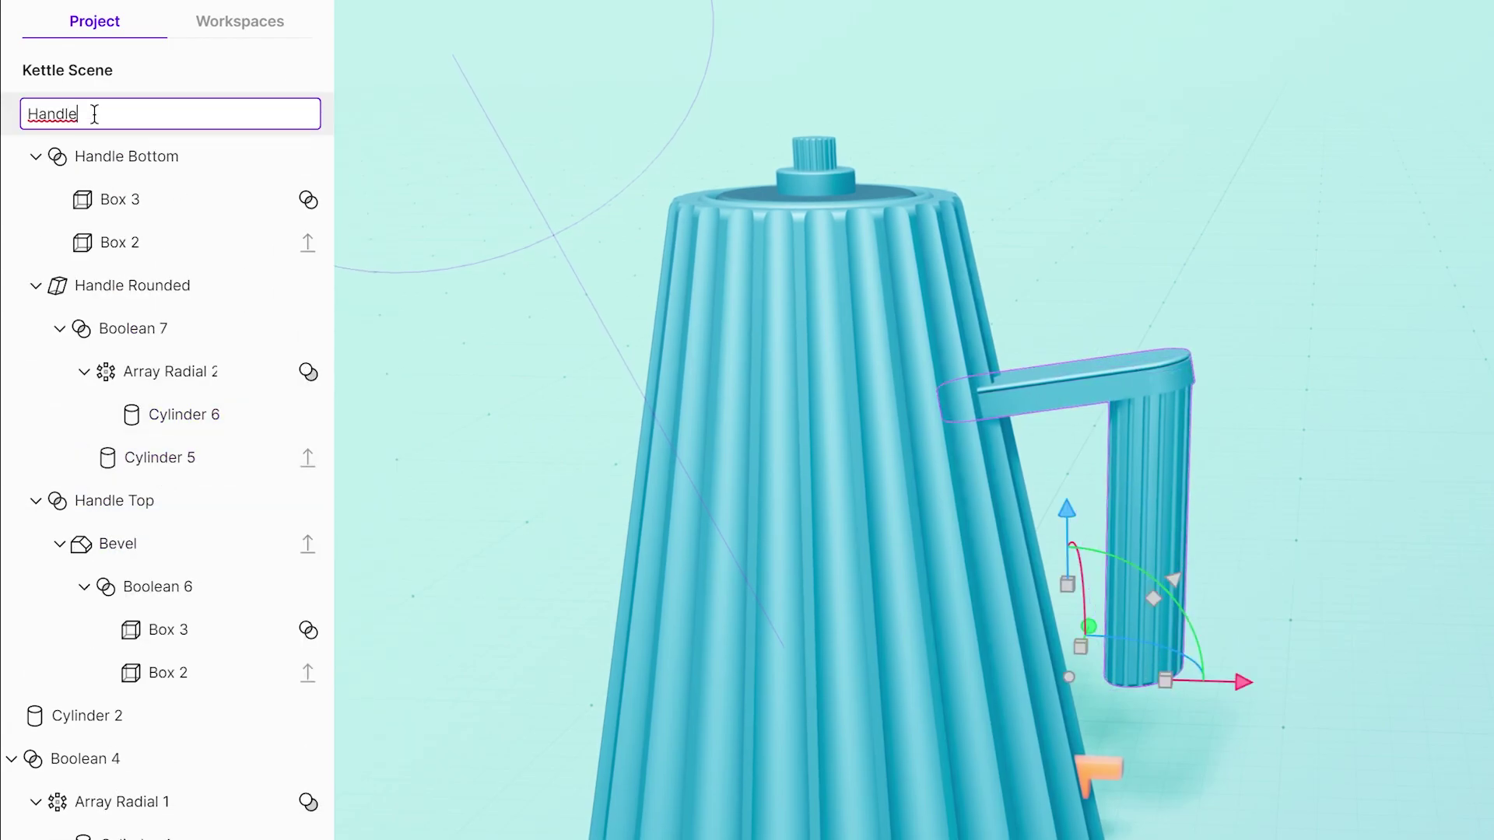
pyautogui.press('Return')
# Give the short cylinder beneath the lid's grooved knob a name beginning with "Lid B"
pyautogui.click(92, 720)
pyautogui.doubleClick(93, 720)
pyautogui.write('Li')
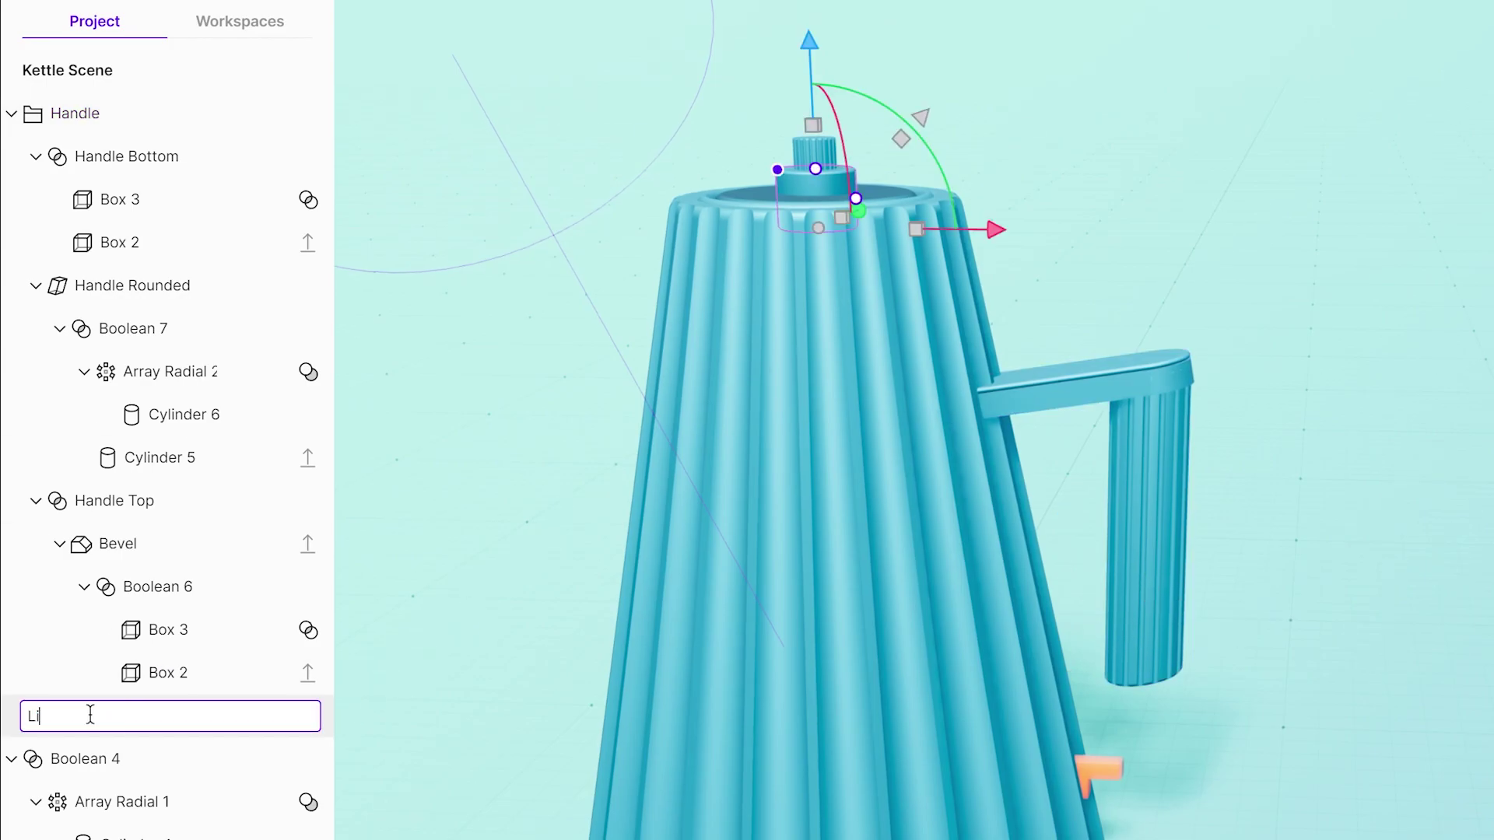
pyautogui.write('d B')
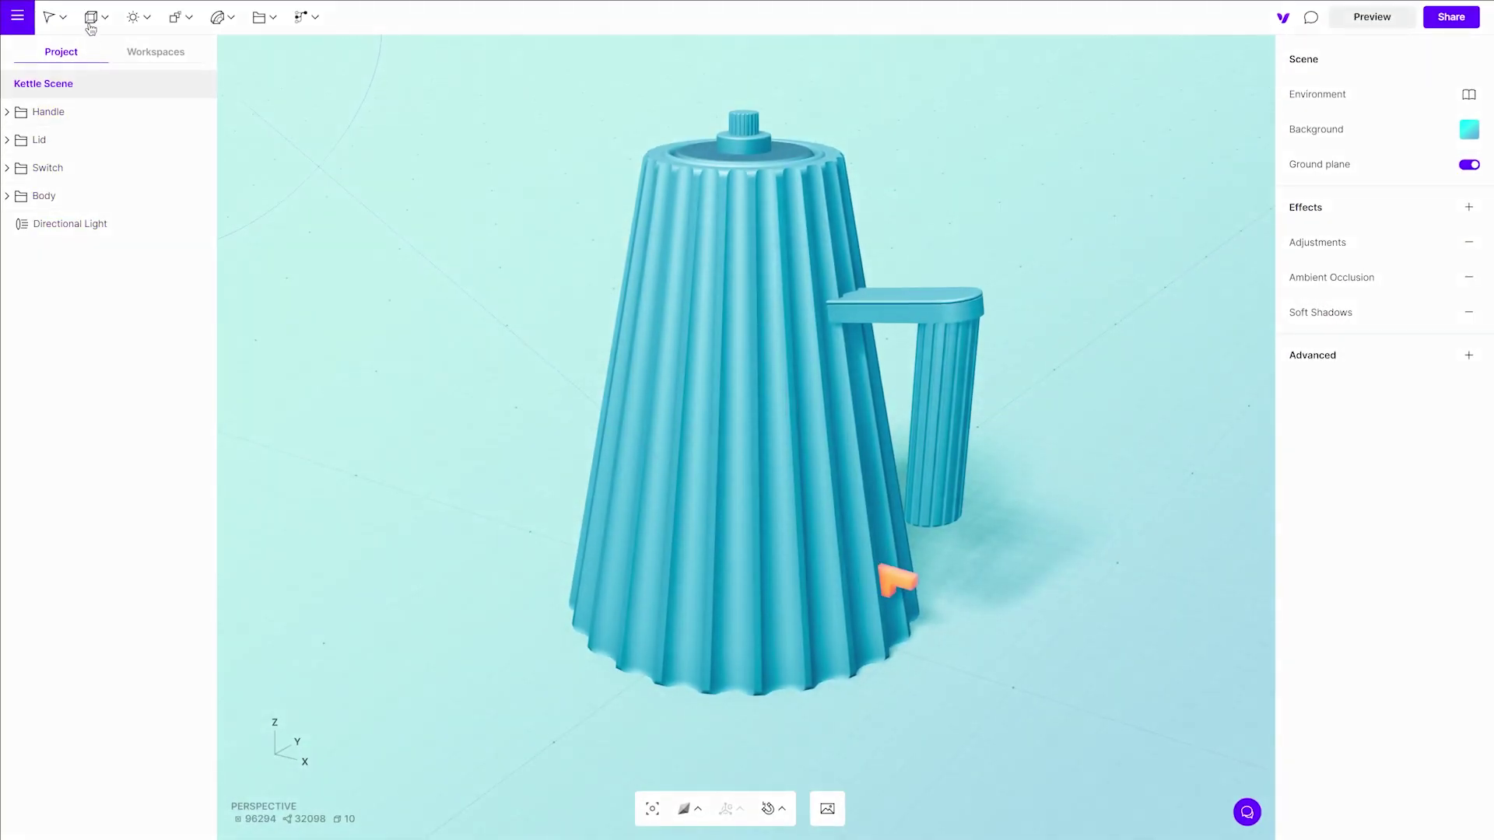
# Add a 3D text, move it to about X 74.07, and raise it to about Z 127.17 near the handle's height
pyautogui.click(91, 17)
pyautogui.click(137, 282)
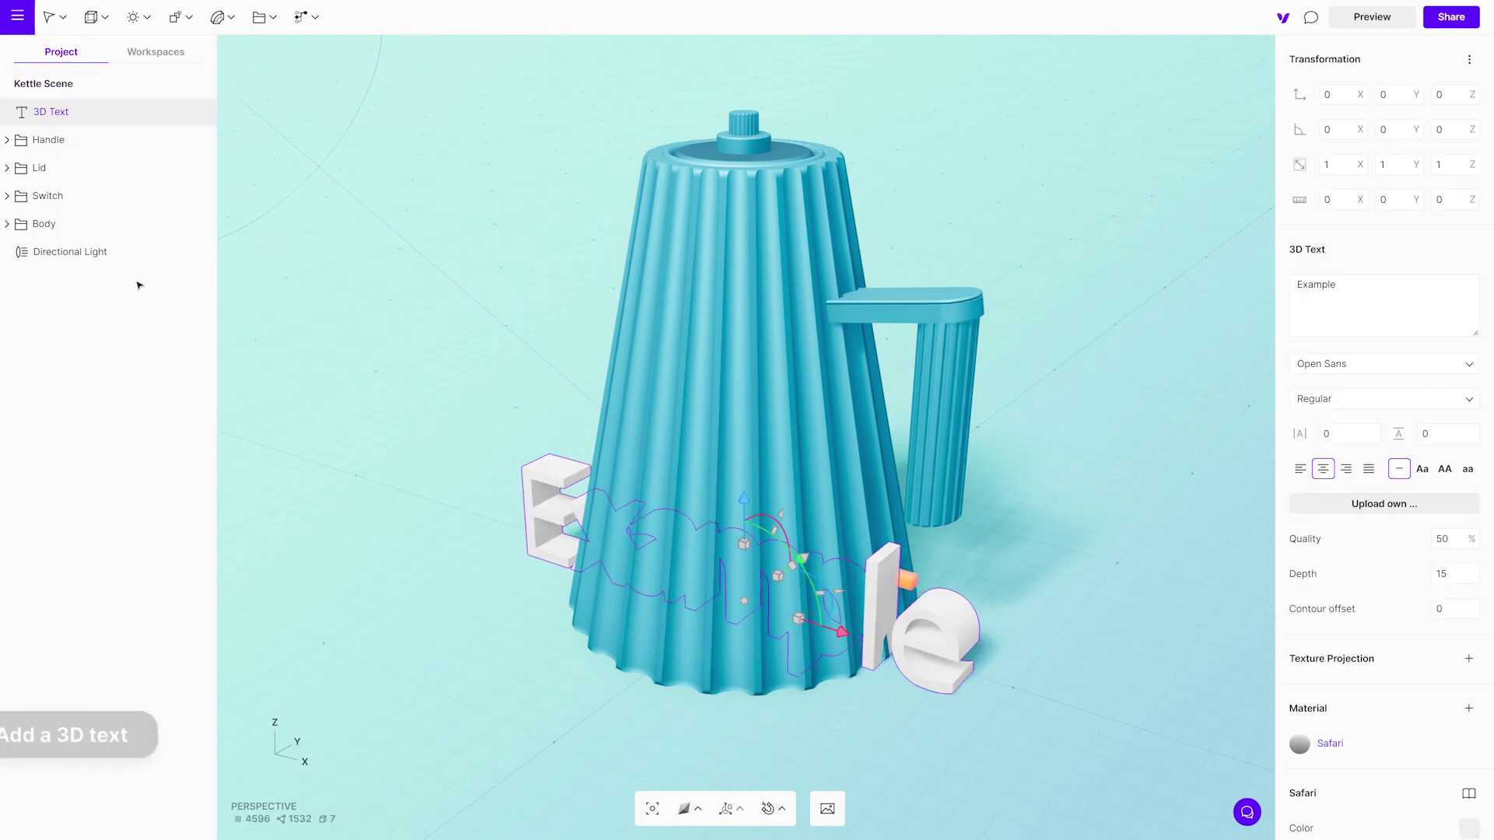
pyautogui.moveTo(596, 631); pyautogui.dragTo(335, 640, button='right')
pyautogui.scroll(-5, 424, 447)
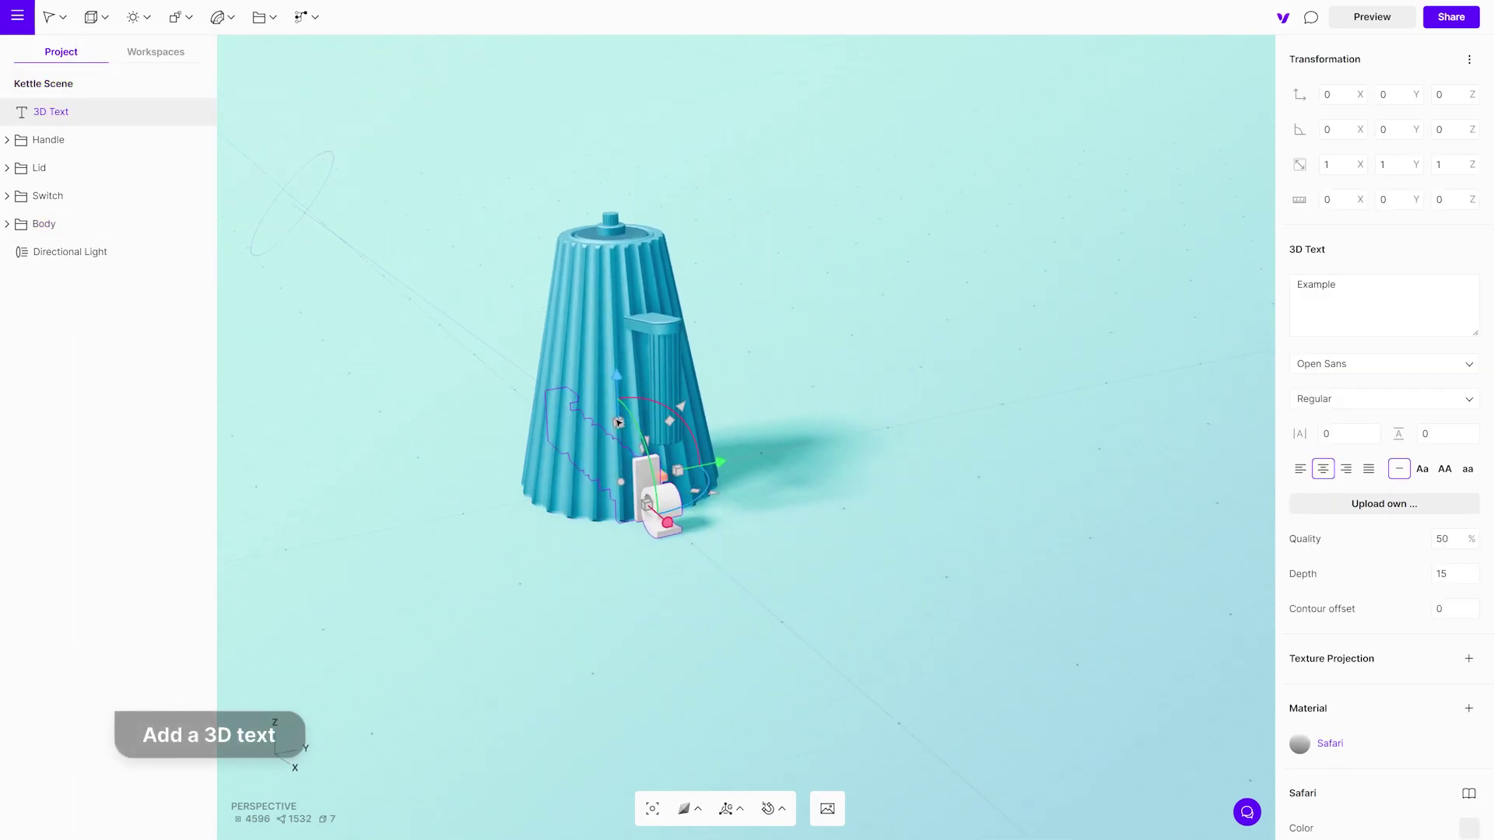
pyautogui.moveTo(667, 523); pyautogui.dragTo(724, 571)
pyautogui.moveTo(625, 546); pyautogui.dragTo(708, 513, button='right')
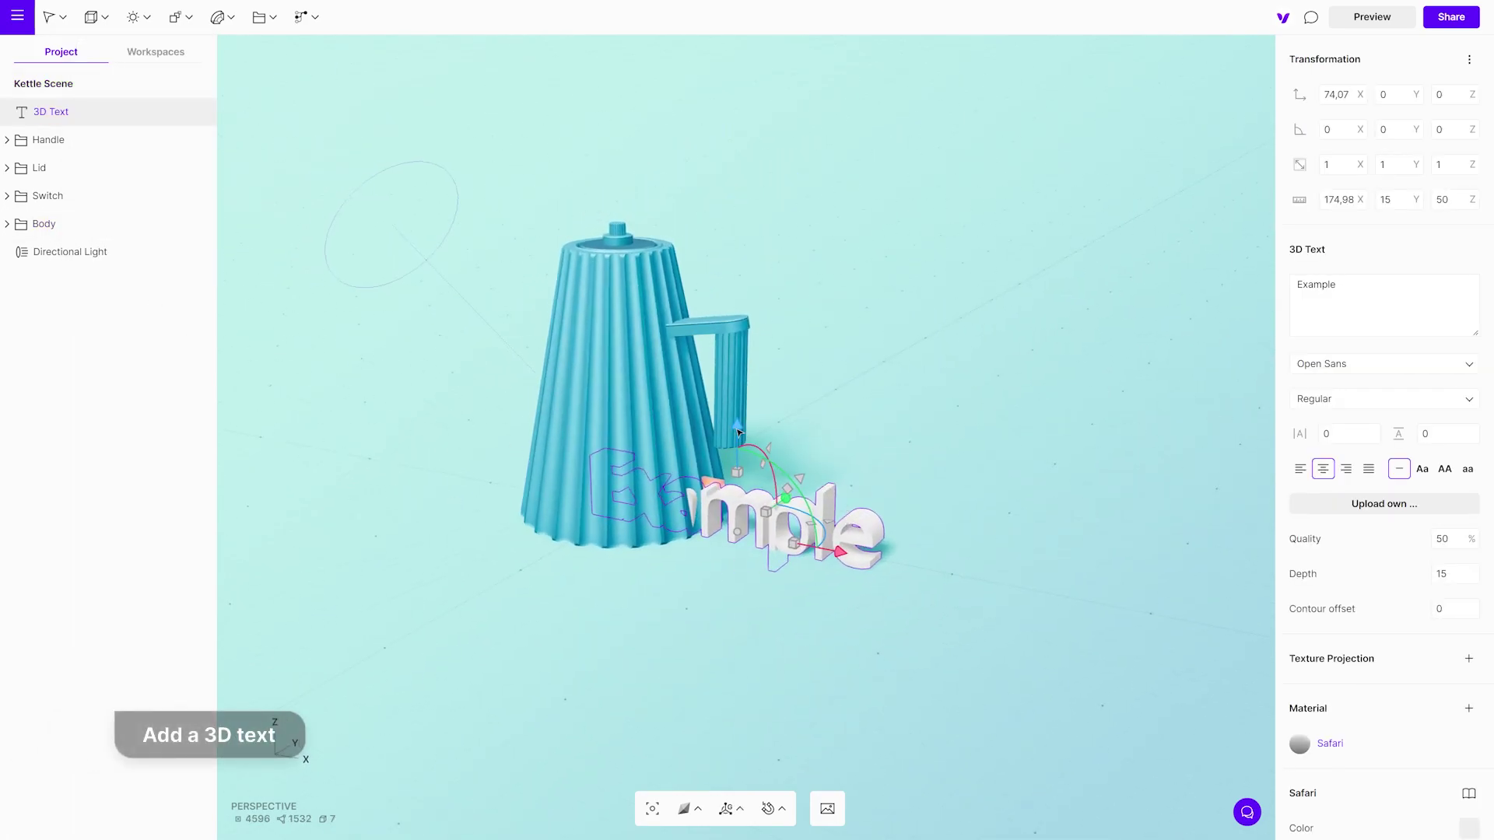
pyautogui.moveTo(736, 419); pyautogui.dragTo(734, 192)
pyautogui.moveTo(704, 436); pyautogui.dragTo(609, 320, button='right')
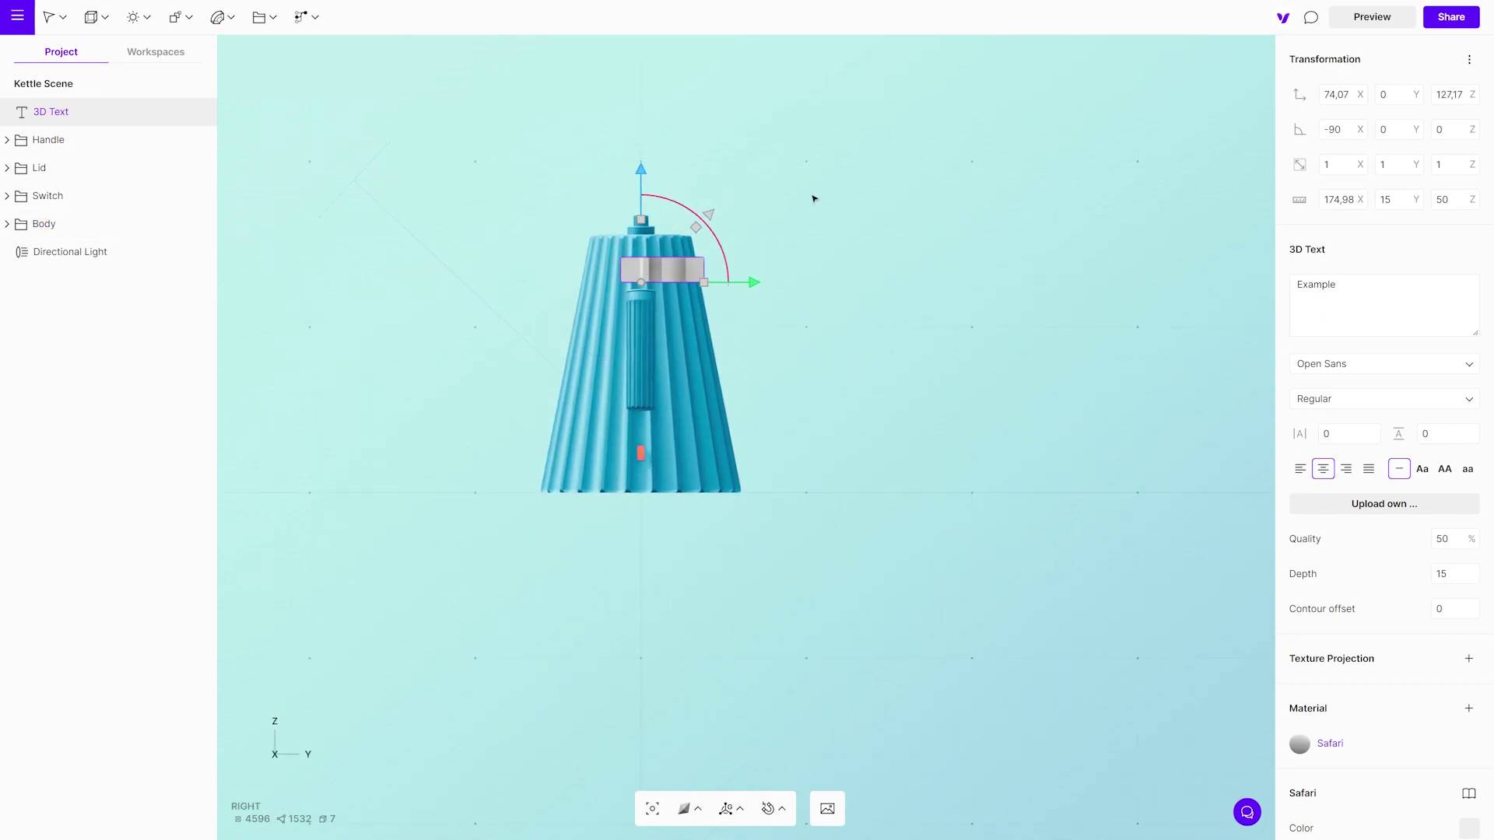
# Scale the 3D text uniformly to about 0.15 and position it on the handle's top plate near X 60.71, Y -1.99
pyautogui.moveTo(814, 199); pyautogui.dragTo(828, 748, button='right')
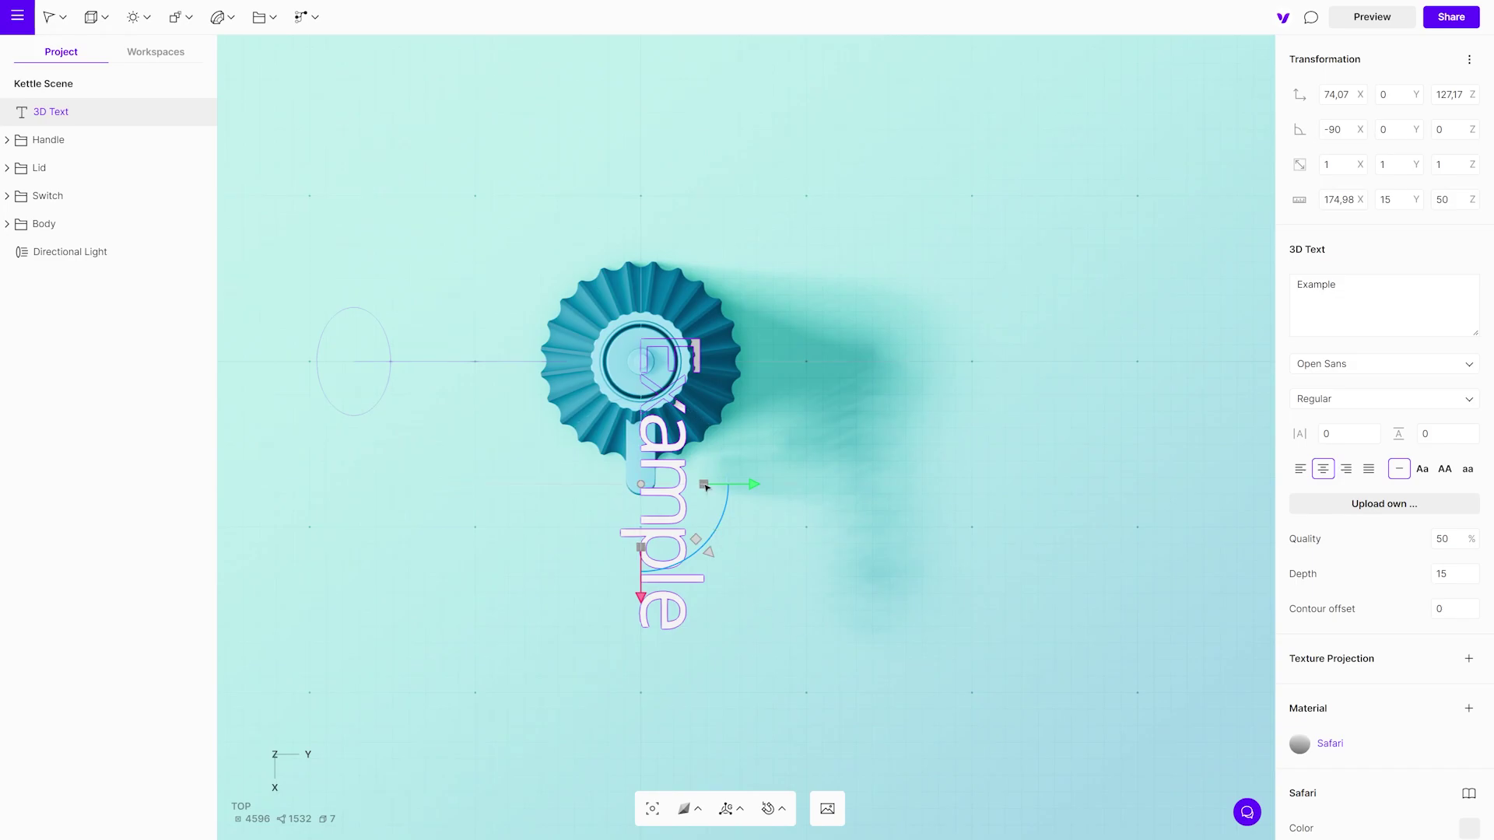
pyautogui.moveTo(705, 486); pyautogui.dragTo(667, 509)
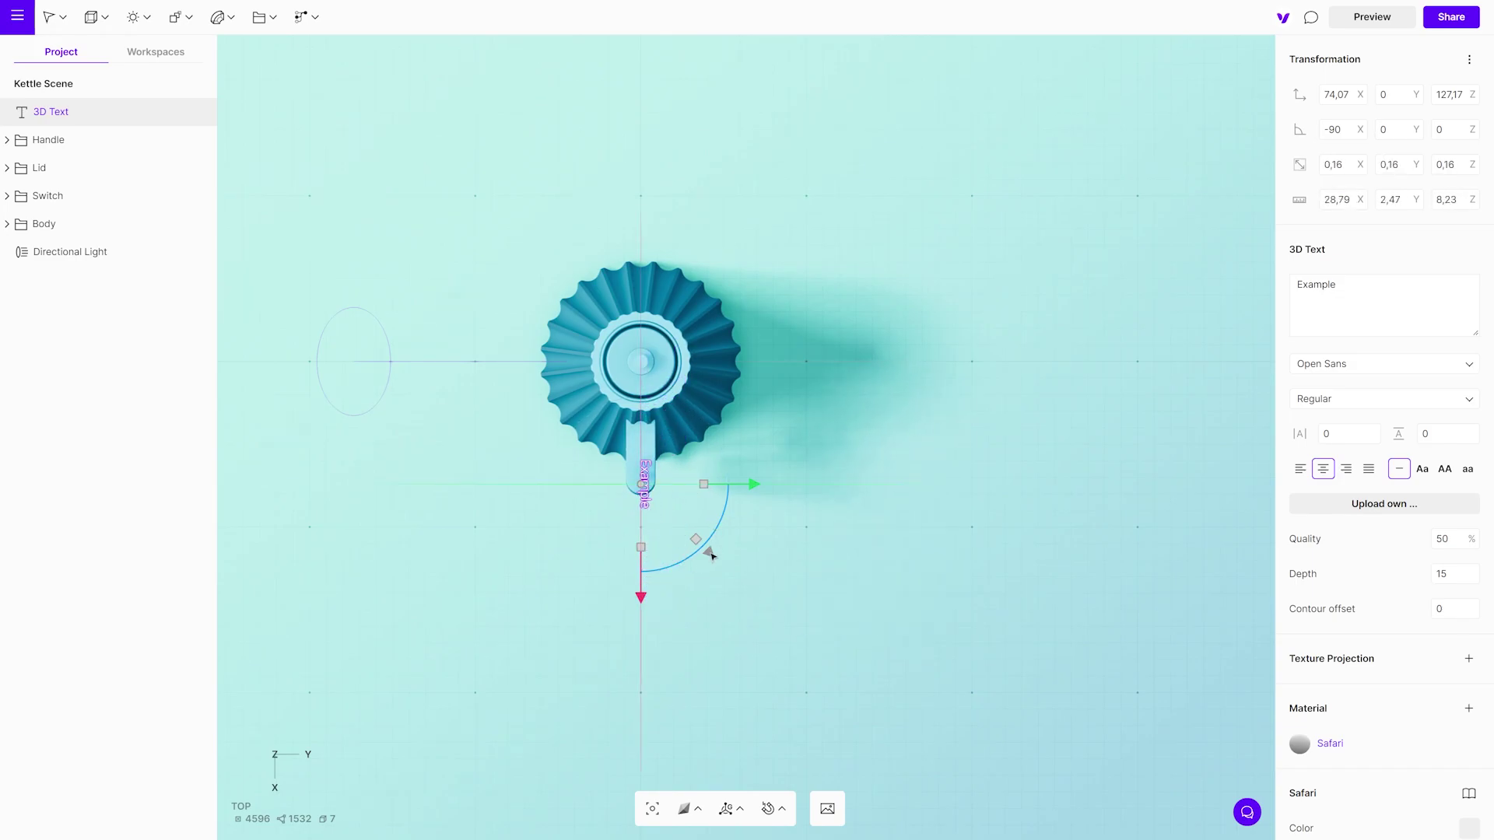
pyautogui.press('f')
pyautogui.scroll(-3, 920, 634)
pyautogui.moveTo(919, 622); pyautogui.dragTo(810, 506, button='middle')
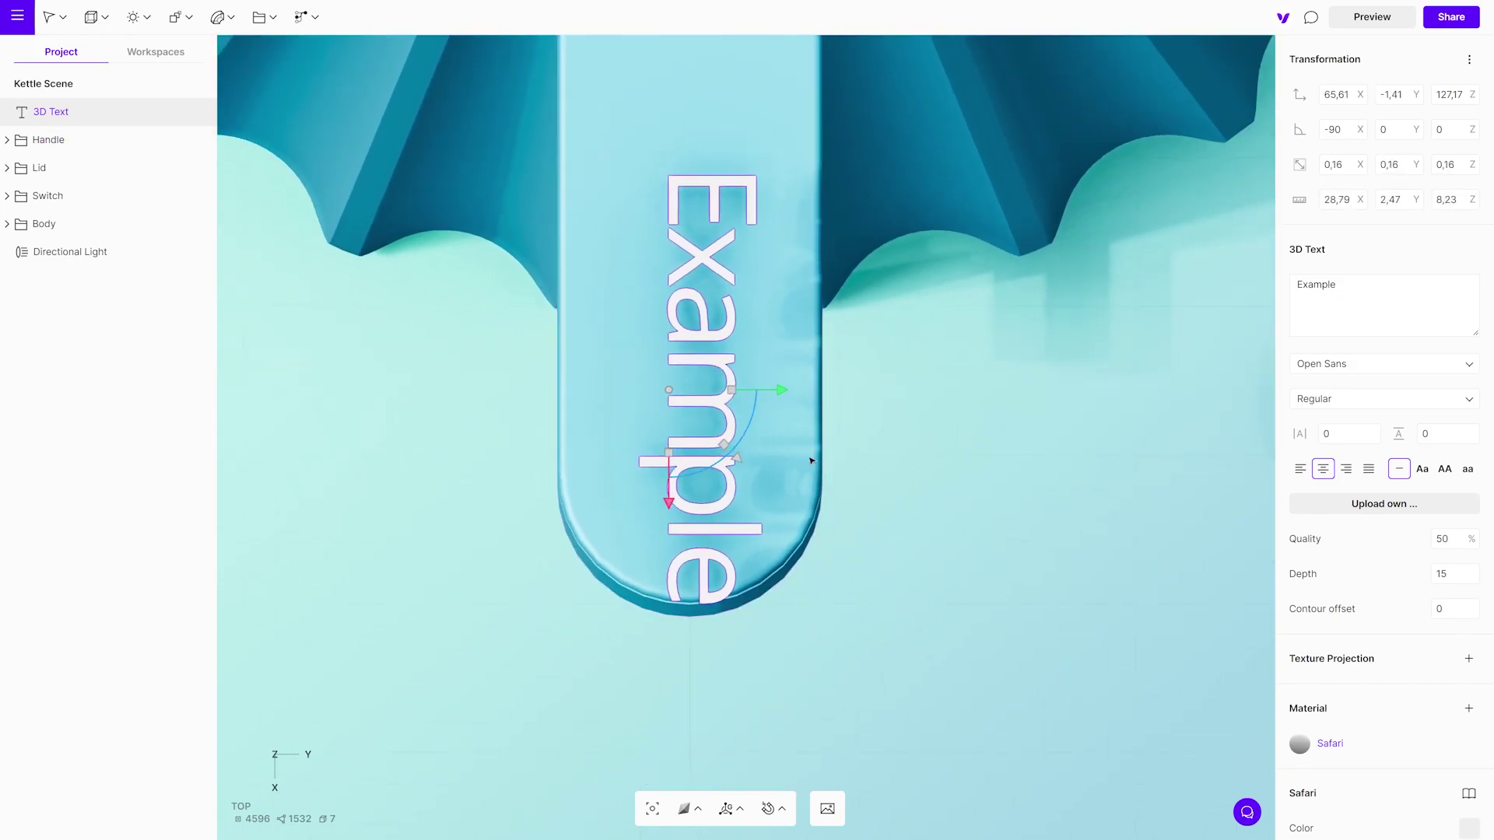
pyautogui.moveTo(738, 453); pyautogui.dragTo(730, 382)
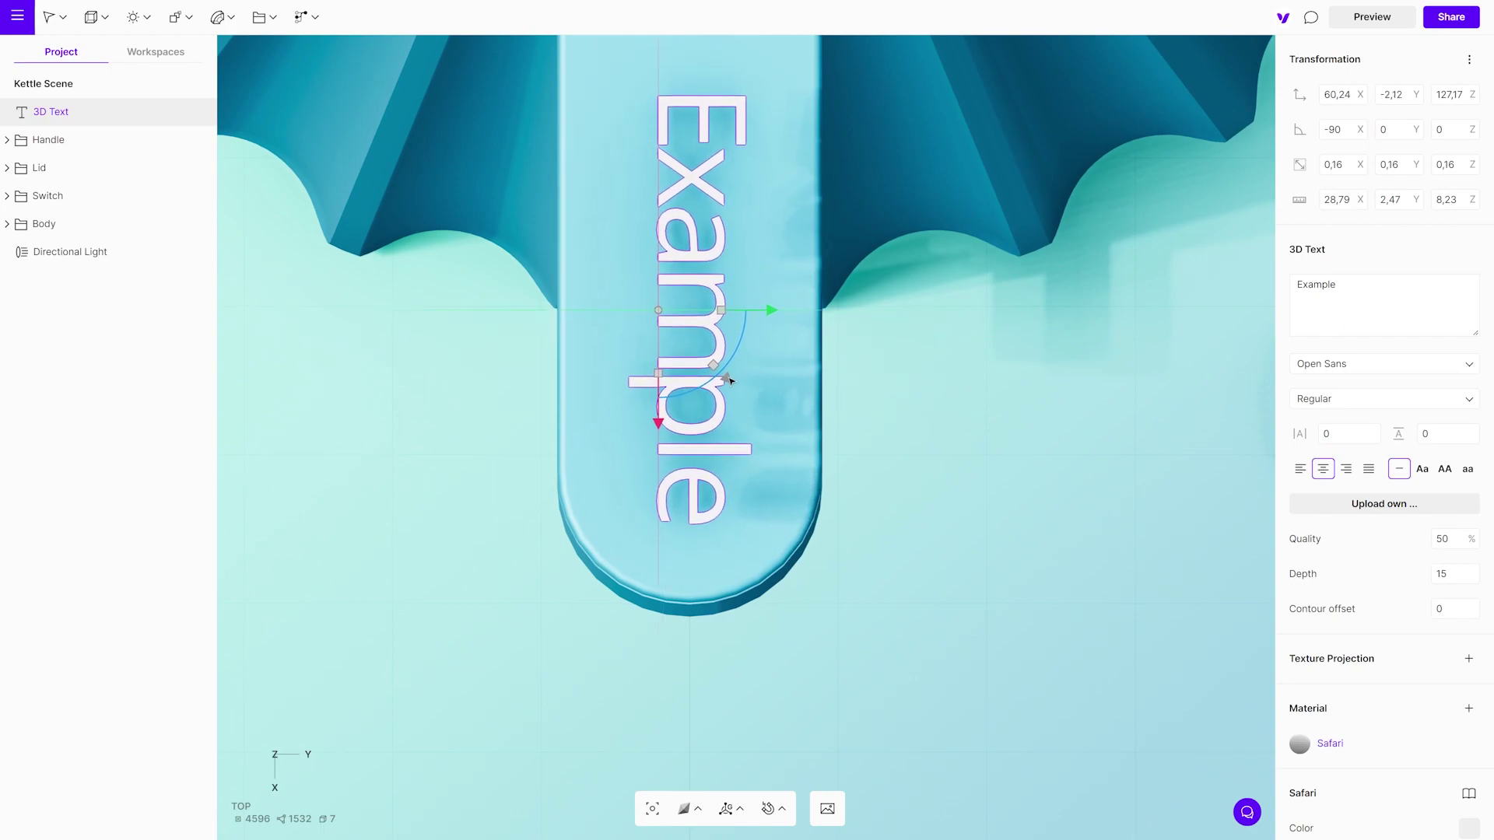
pyautogui.moveTo(723, 314); pyautogui.dragTo(730, 390)
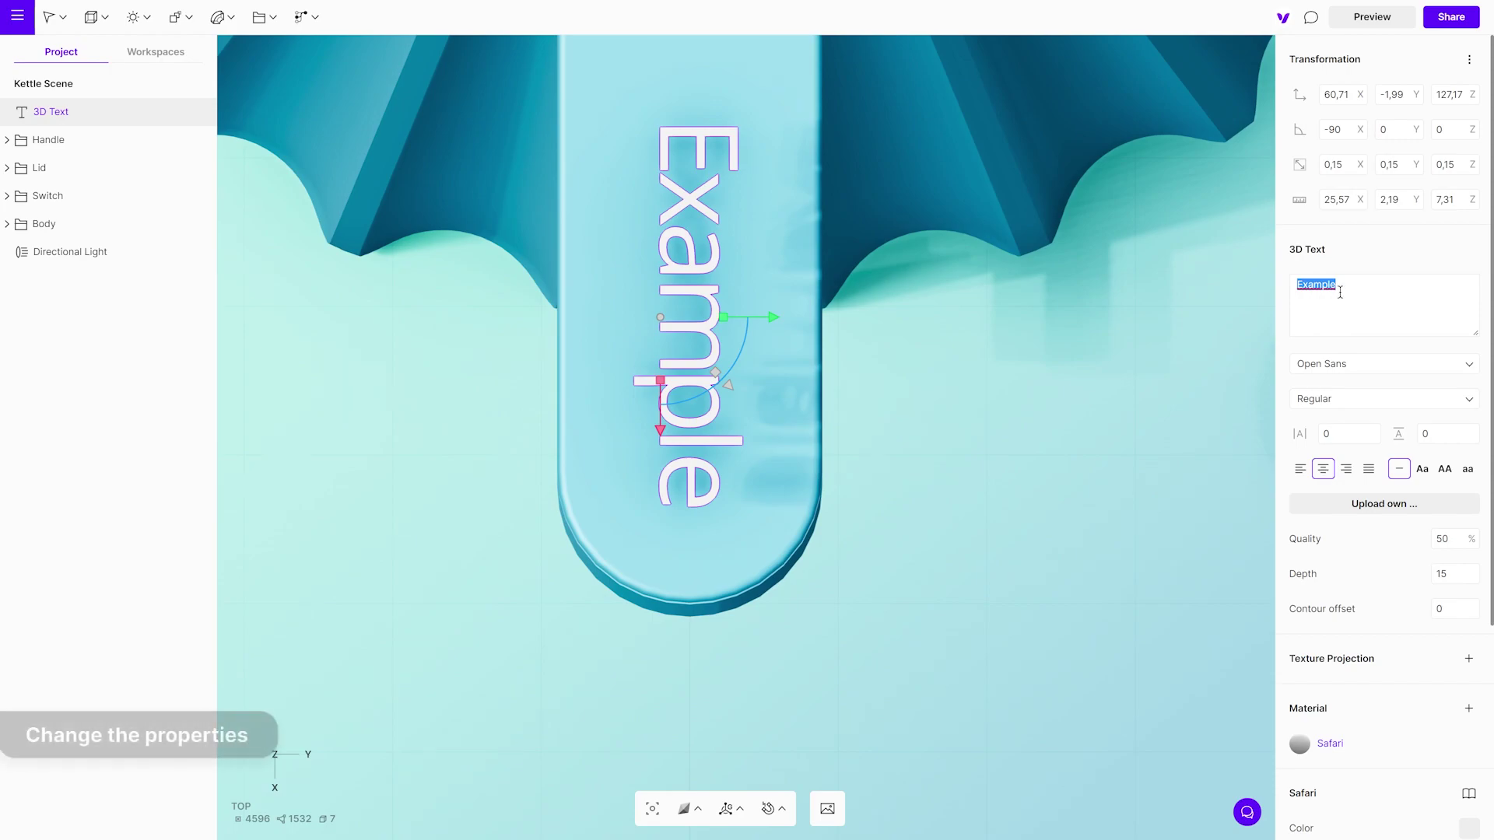
# Change the 3D text to "Alveon", set its font weight to 700, and set the letter spacing to 0.3
pyautogui.write('Alveon')
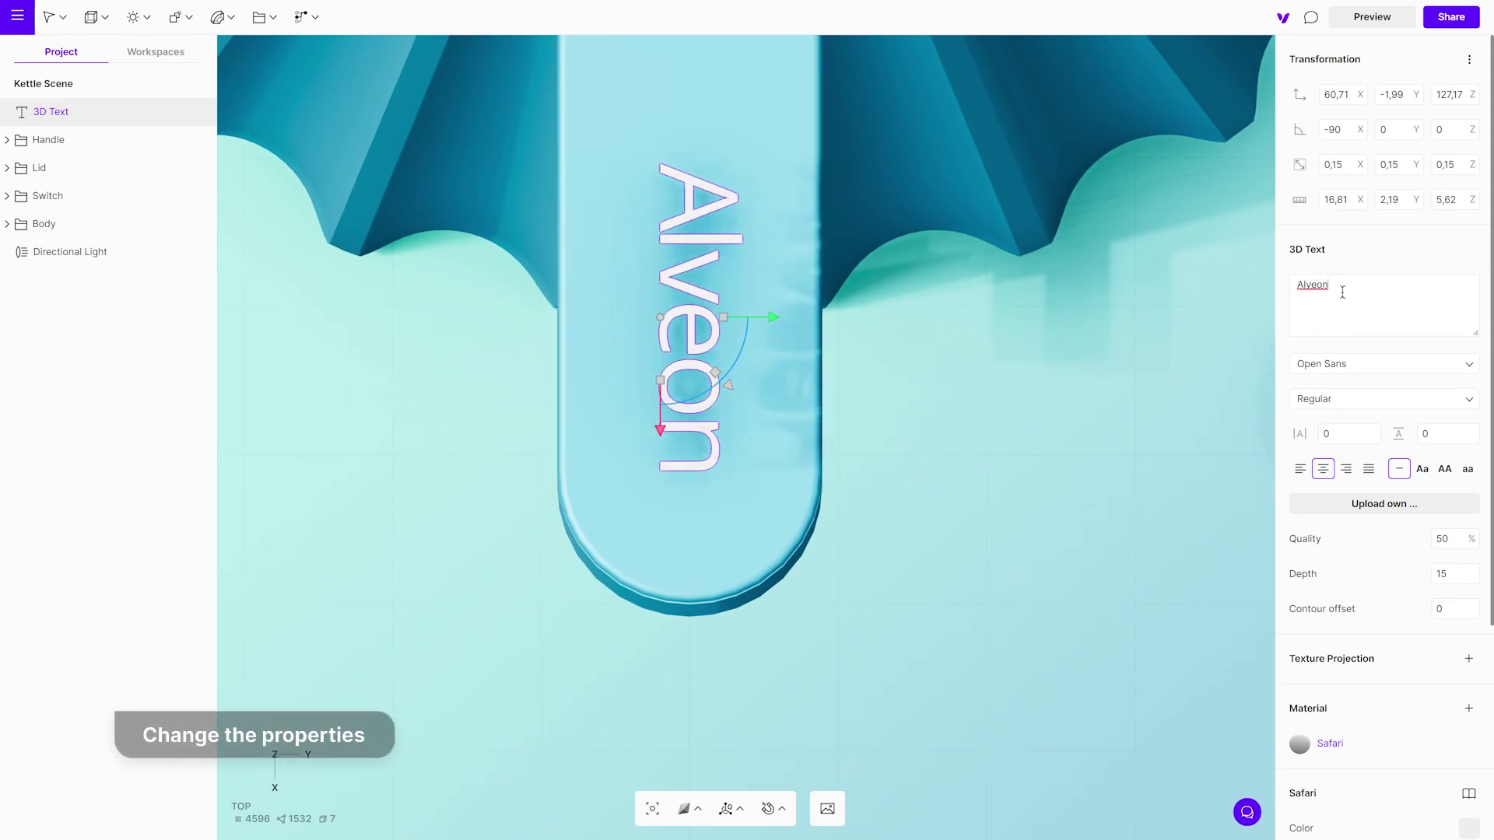
pyautogui.click(1397, 401)
pyautogui.click(1313, 293)
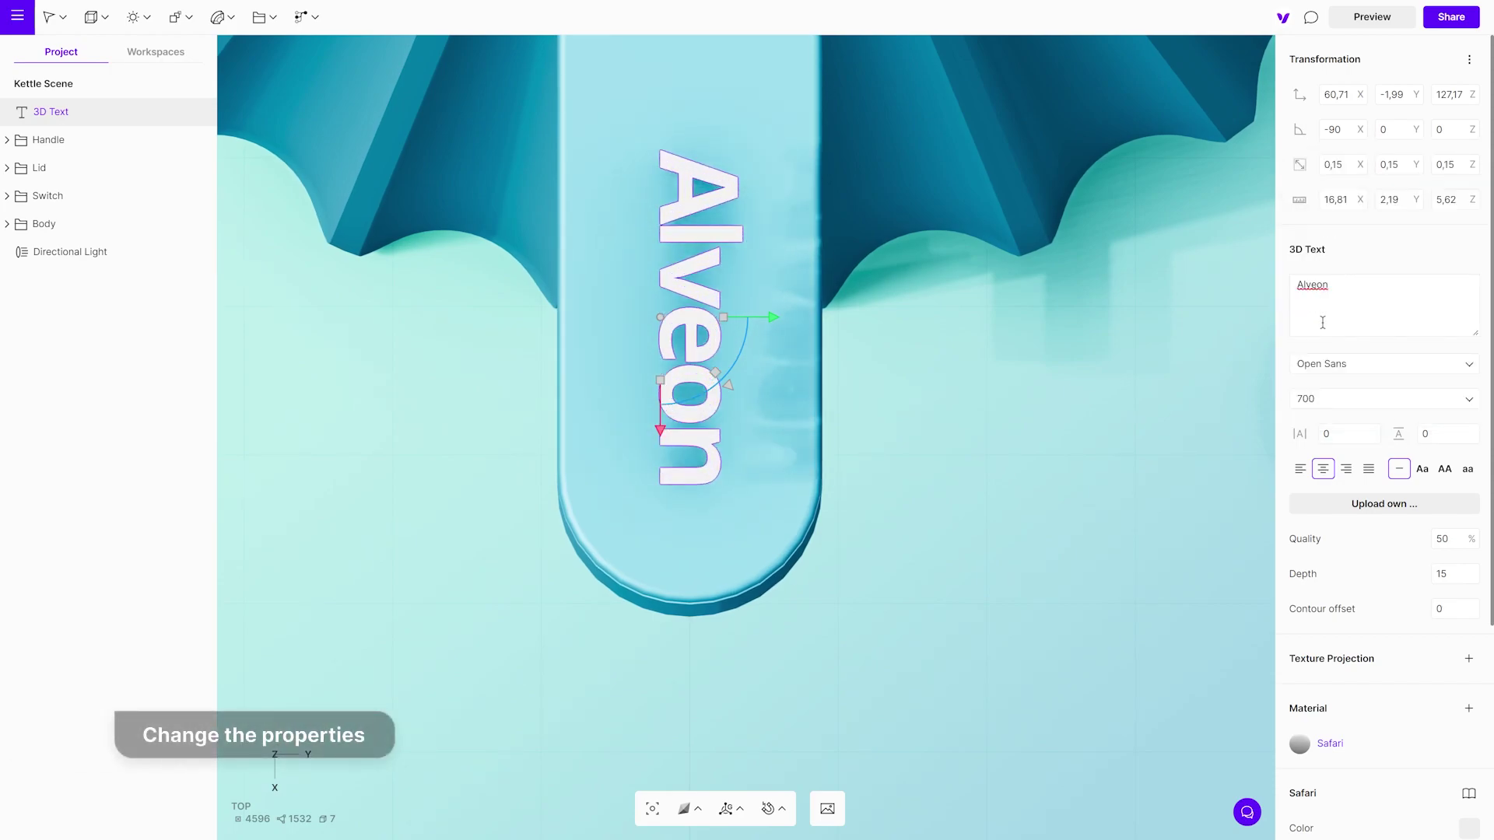
pyautogui.moveTo(1374, 437); pyautogui.dragTo(1375, 433)
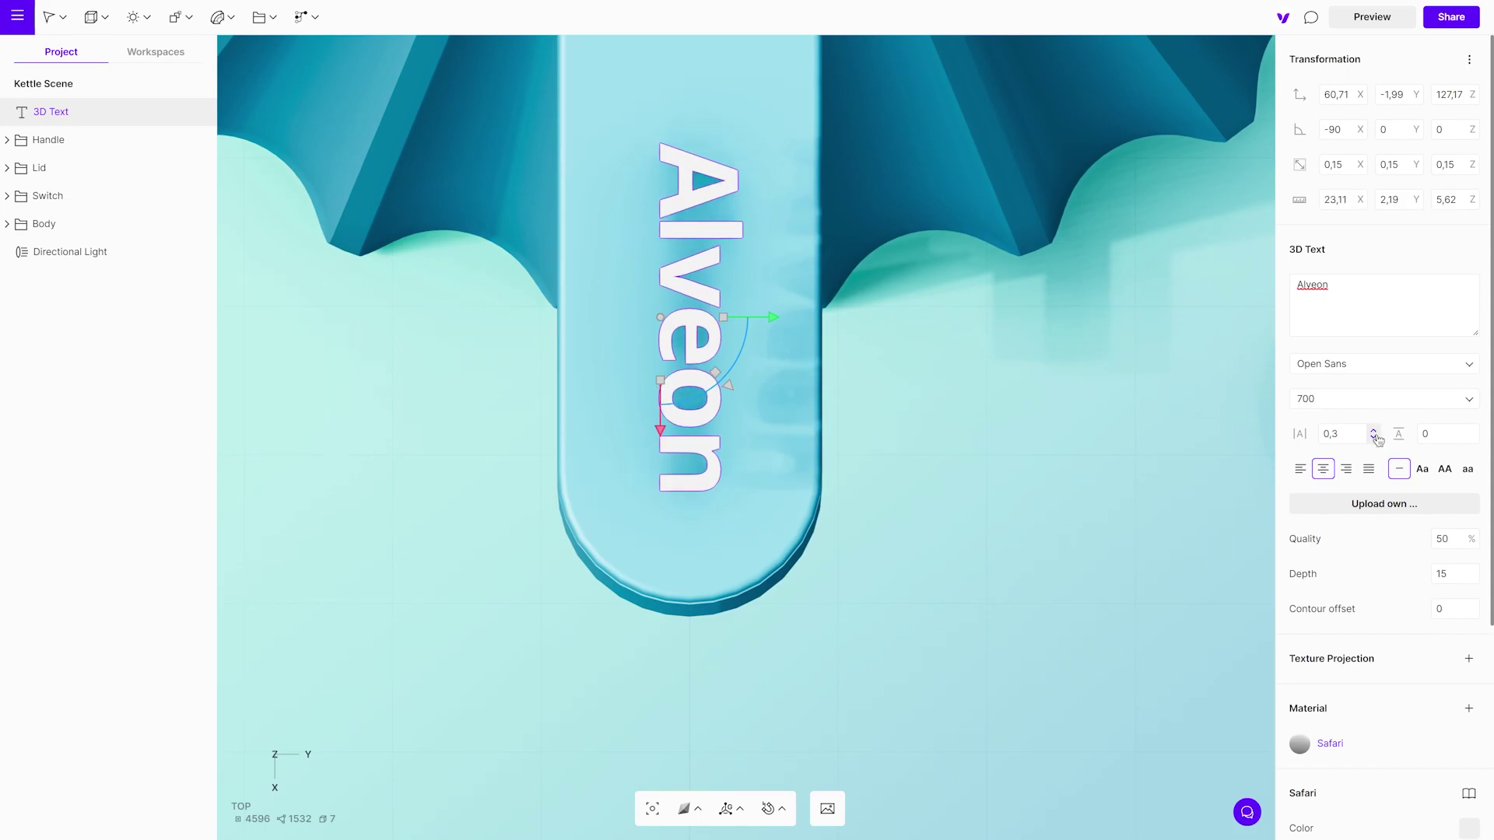
# Shrink the Alveon text to a scale of about 0.1 and lower it to about Z 123.22 above the handle
pyautogui.click(968, 512)
pyautogui.moveTo(877, 526); pyautogui.dragTo(1094, 370, button='right')
pyautogui.moveTo(960, 424); pyautogui.dragTo(1098, 474, button='middle')
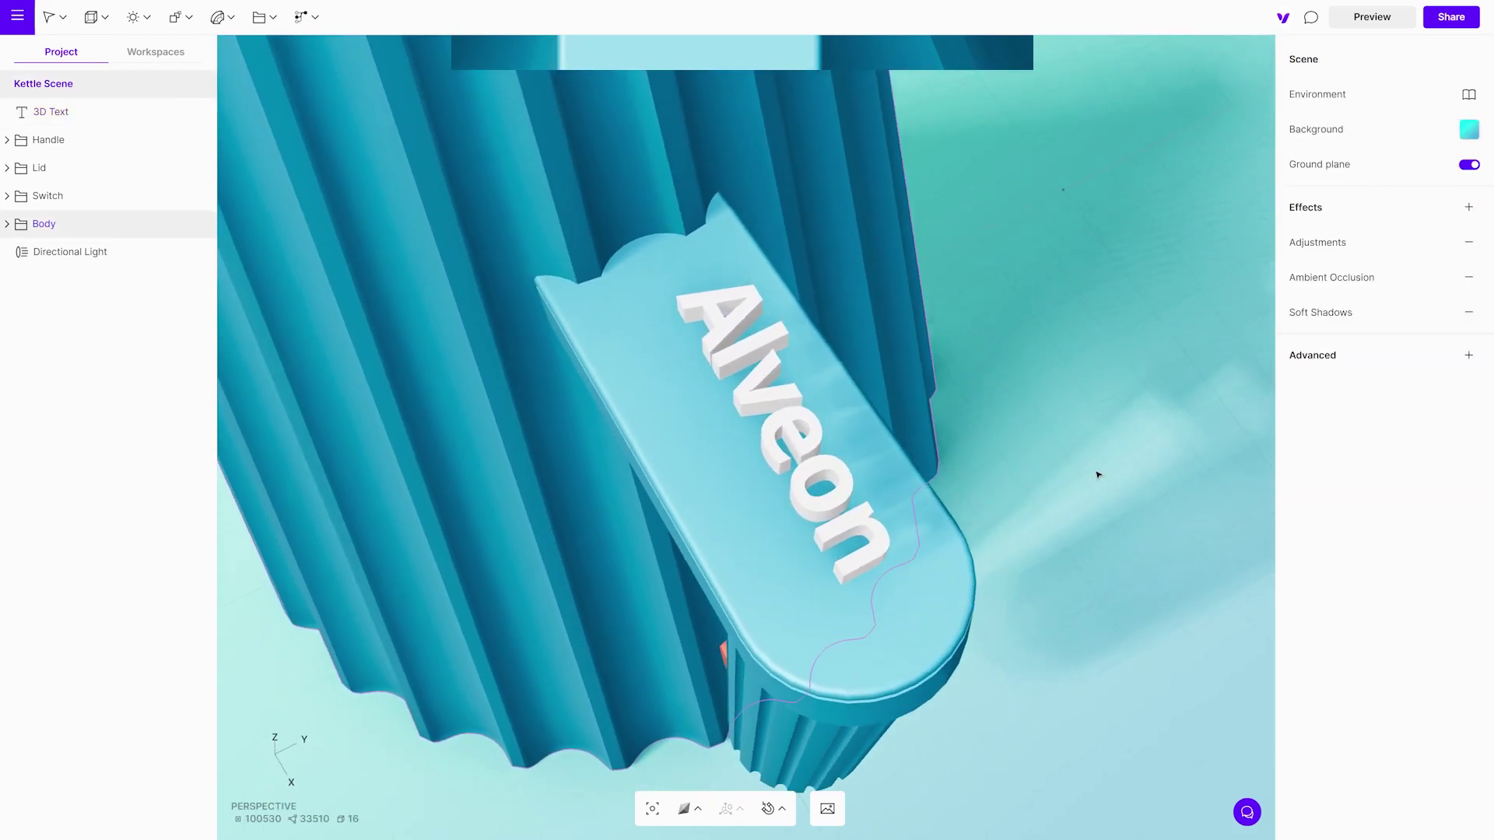
pyautogui.moveTo(1097, 474); pyautogui.dragTo(1271, 288, button='right')
pyautogui.click(782, 419)
pyautogui.keyDown('shift'); pyautogui.moveTo(752, 410); pyautogui.dragTo(694, 561); pyautogui.keyUp('shift')
pyautogui.scroll(10, 759, 425)
pyautogui.moveTo(723, 545); pyautogui.dragTo(910, 423, button='right')
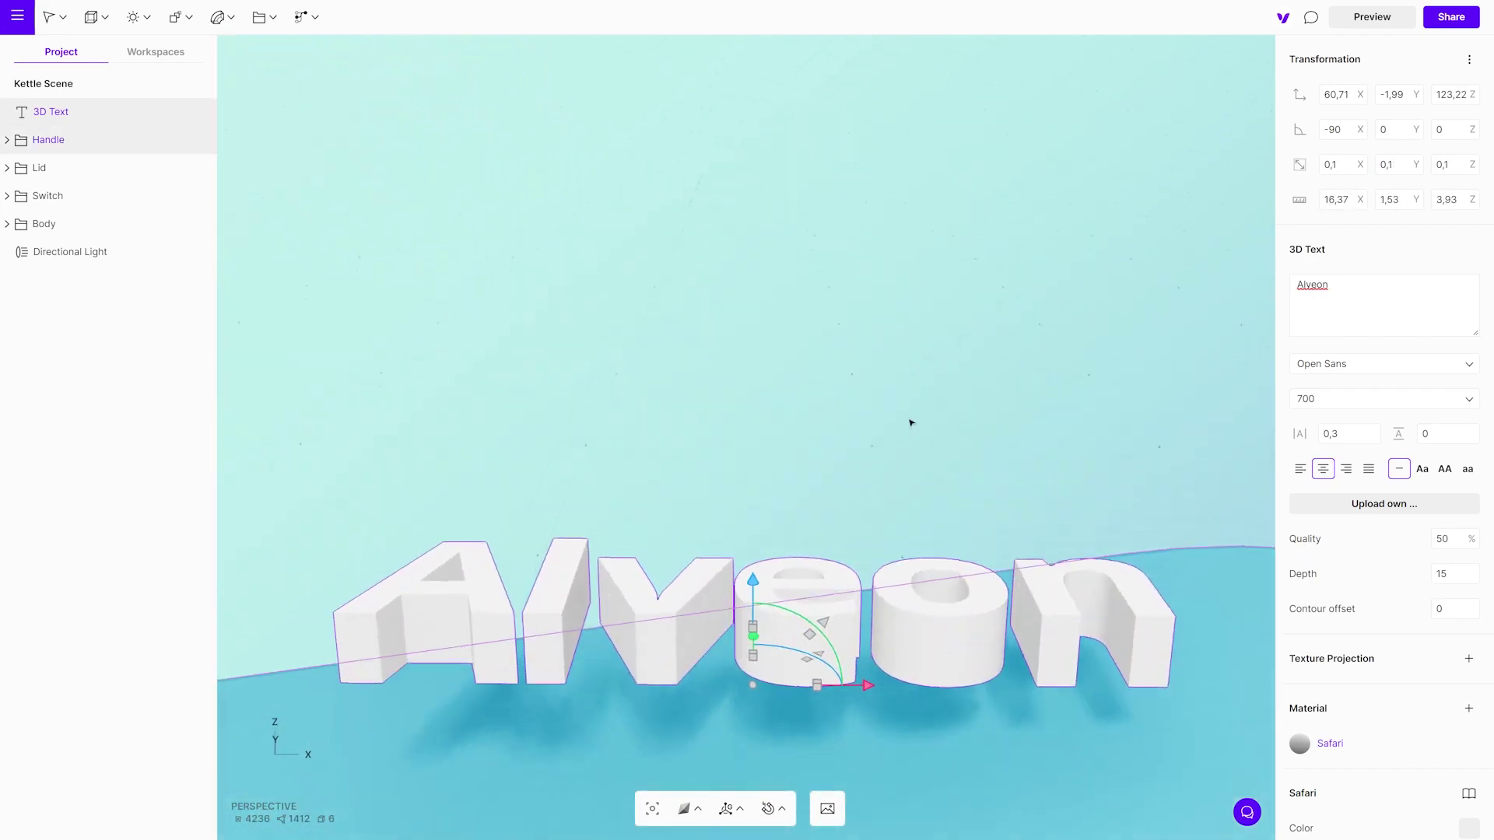
# Tilt the Alveon text to about -8.75° to match the handle's slope and sink it into the plate at about Z 119.92
pyautogui.keyDown('shift'); pyautogui.moveTo(864, 529); pyautogui.dragTo(847, 559, button='right'); pyautogui.keyUp('shift')
pyautogui.moveTo(872, 429); pyautogui.dragTo(842, 218, button='middle')
pyautogui.scroll(-3, 897, 239)
pyautogui.moveTo(810, 396); pyautogui.dragTo(803, 385)
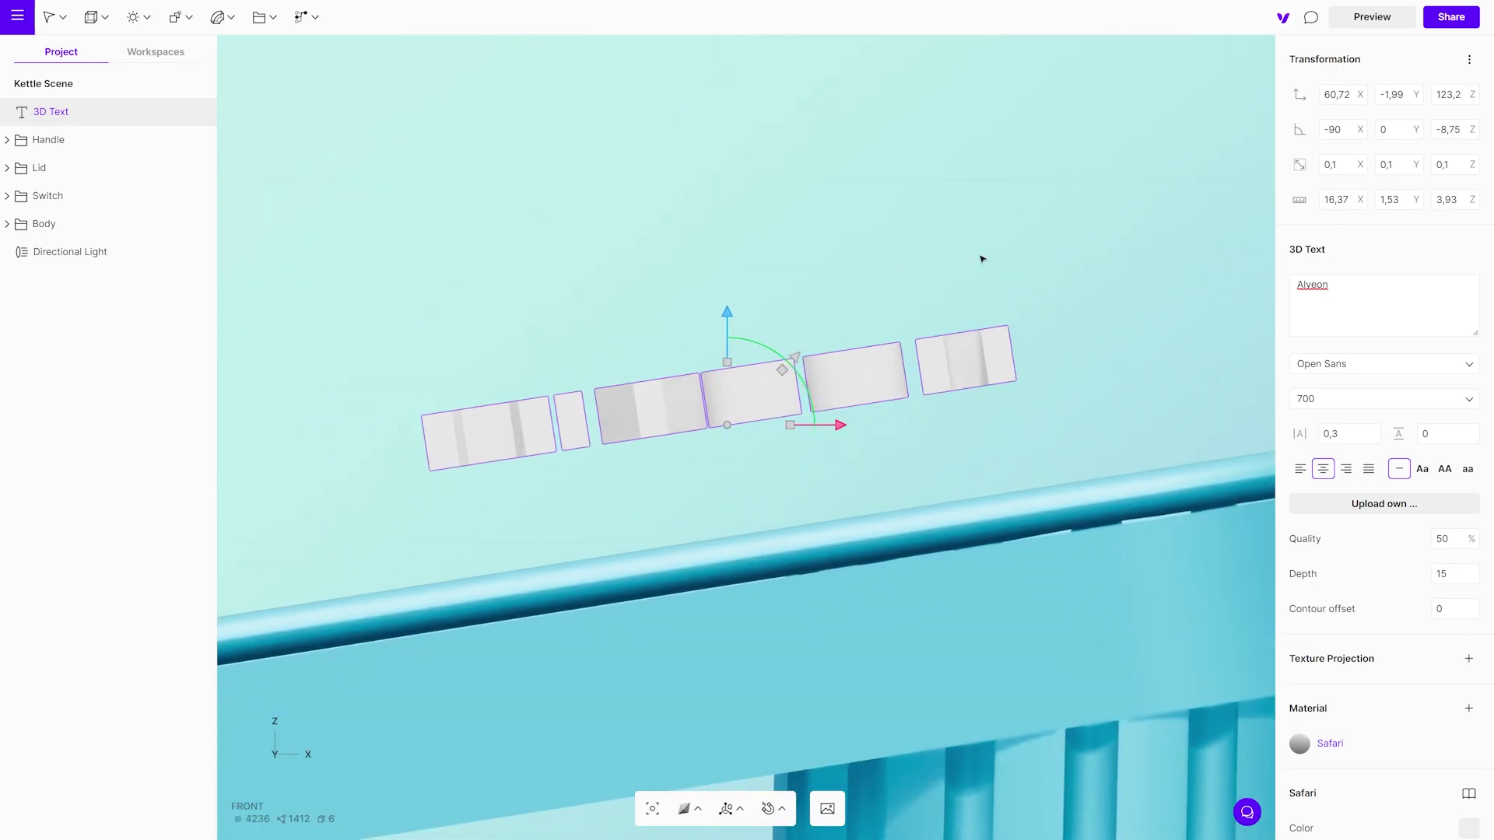
pyautogui.moveTo(982, 259); pyautogui.dragTo(693, 537, button='right')
pyautogui.moveTo(706, 367); pyautogui.dragTo(718, 457)
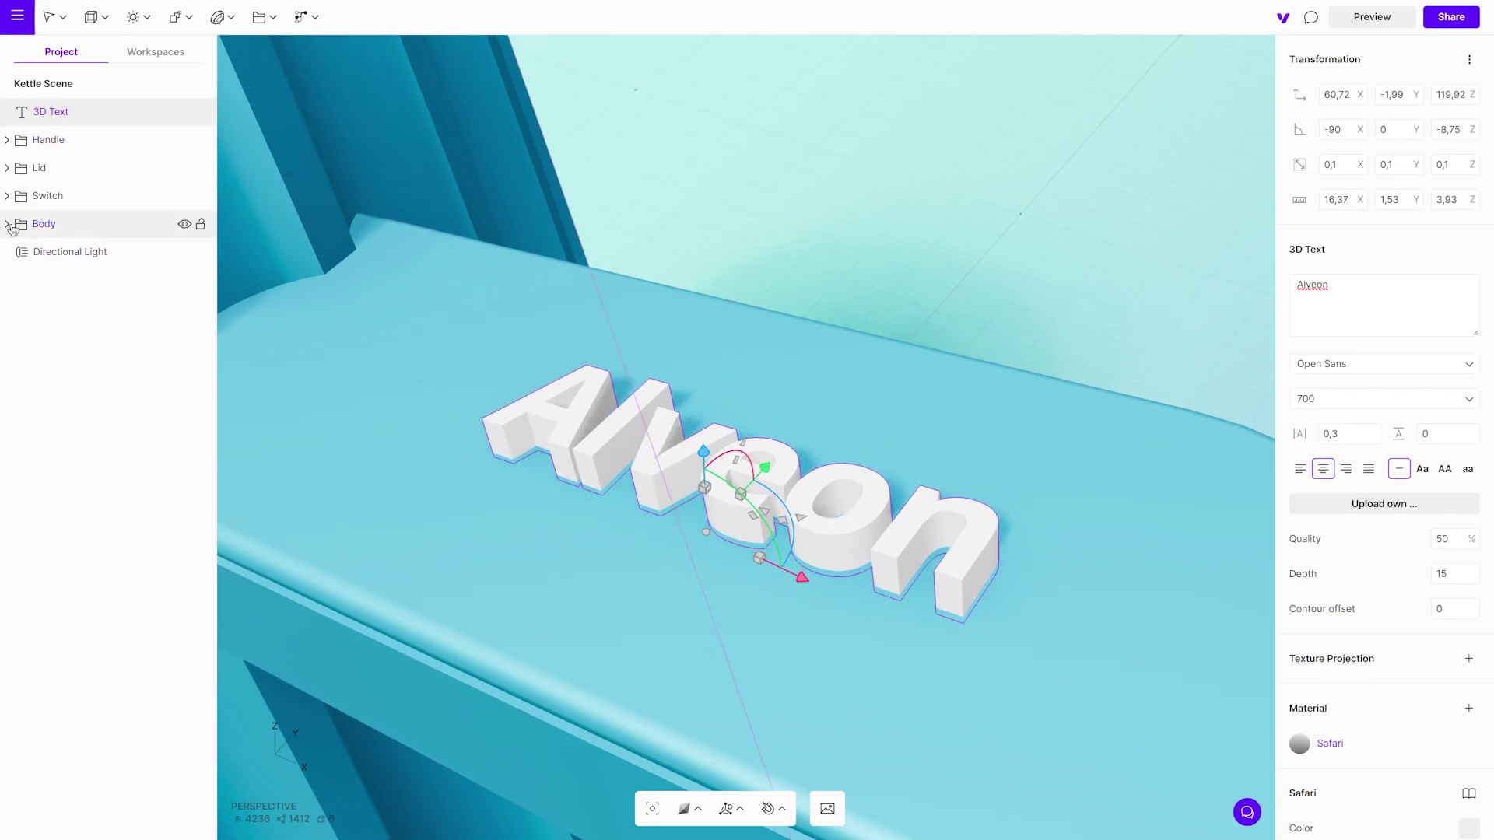
# Engrave the Alveon text into Handle Top with a Boolean subtraction and enable Separate by material
pyautogui.click(8, 142)
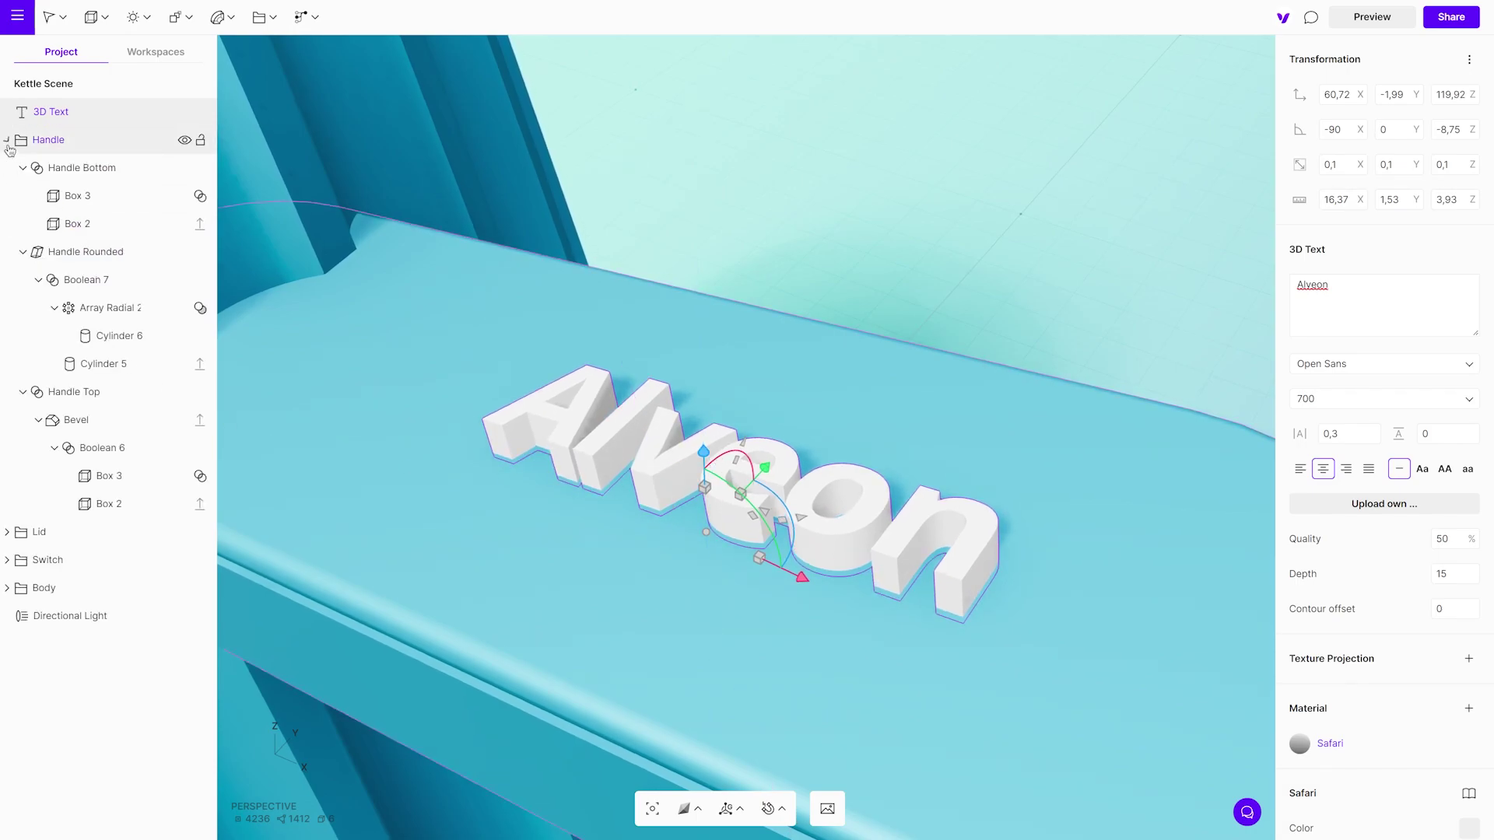
pyautogui.click(67, 393)
pyautogui.keyDown('shift'); pyautogui.click(88, 115); pyautogui.keyUp('shift')
pyautogui.click(180, 17)
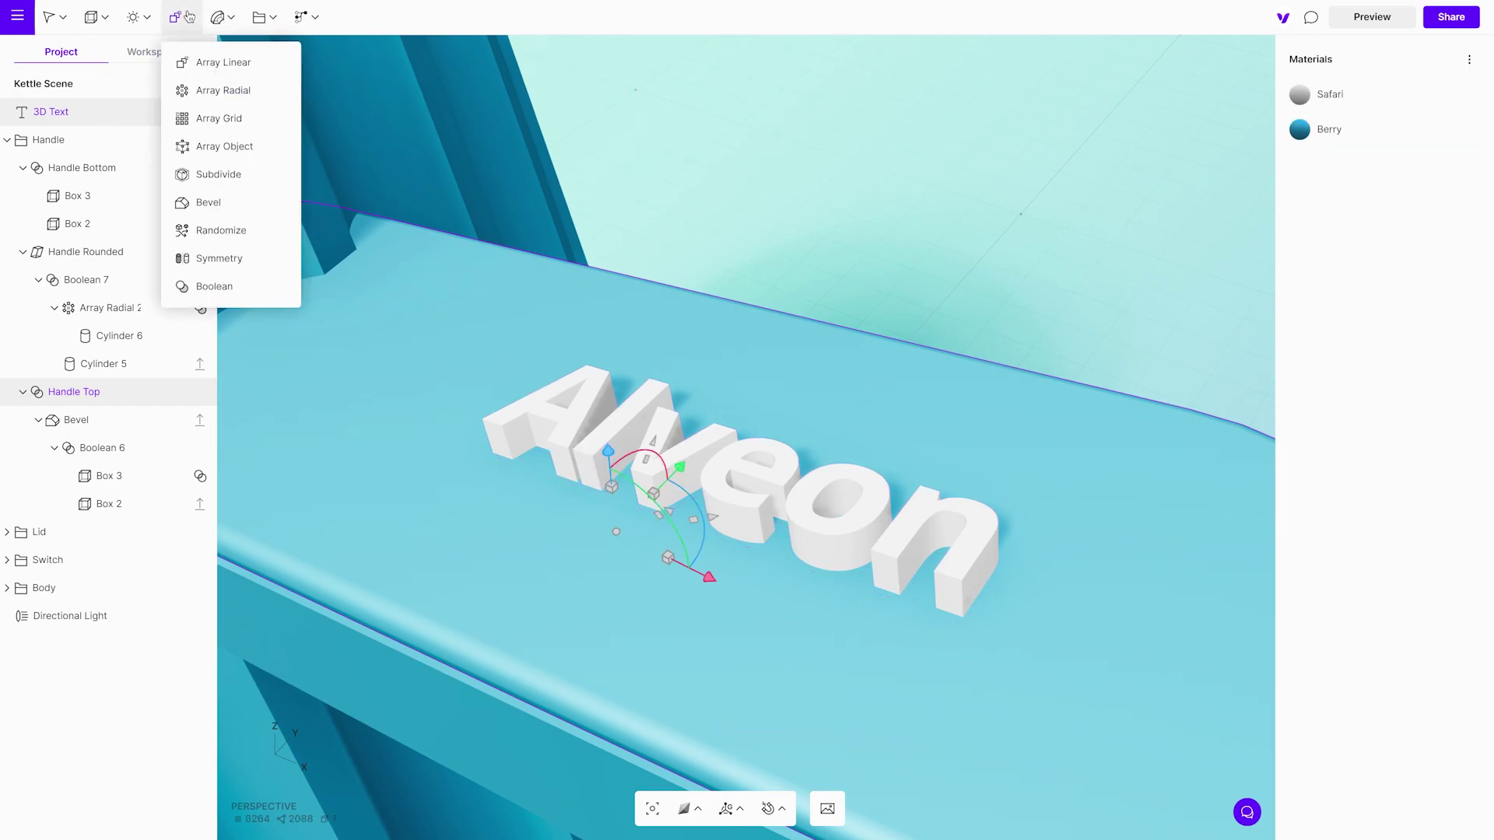
pyautogui.click(207, 288)
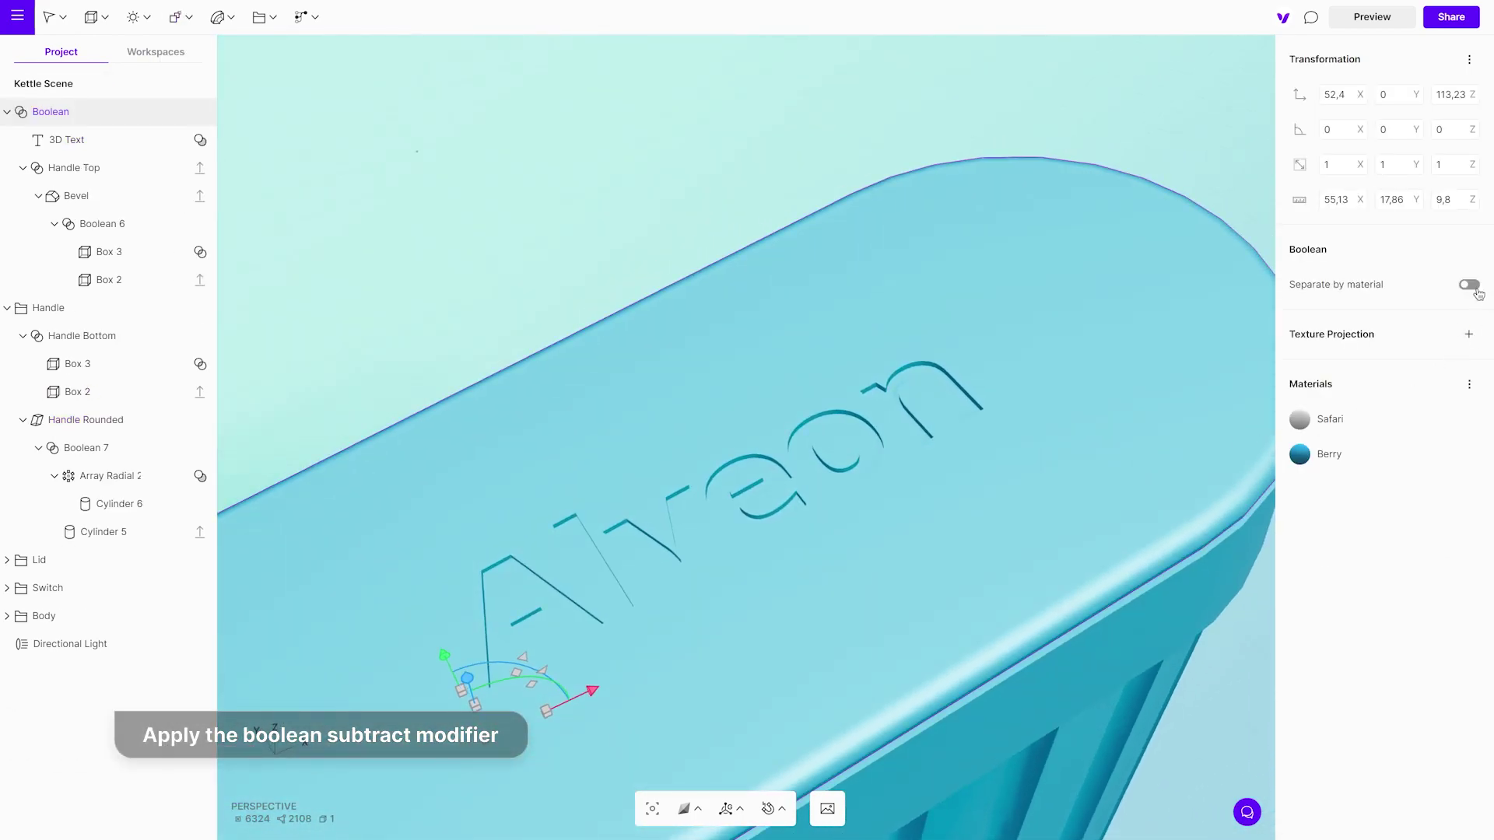
pyautogui.click(1469, 285)
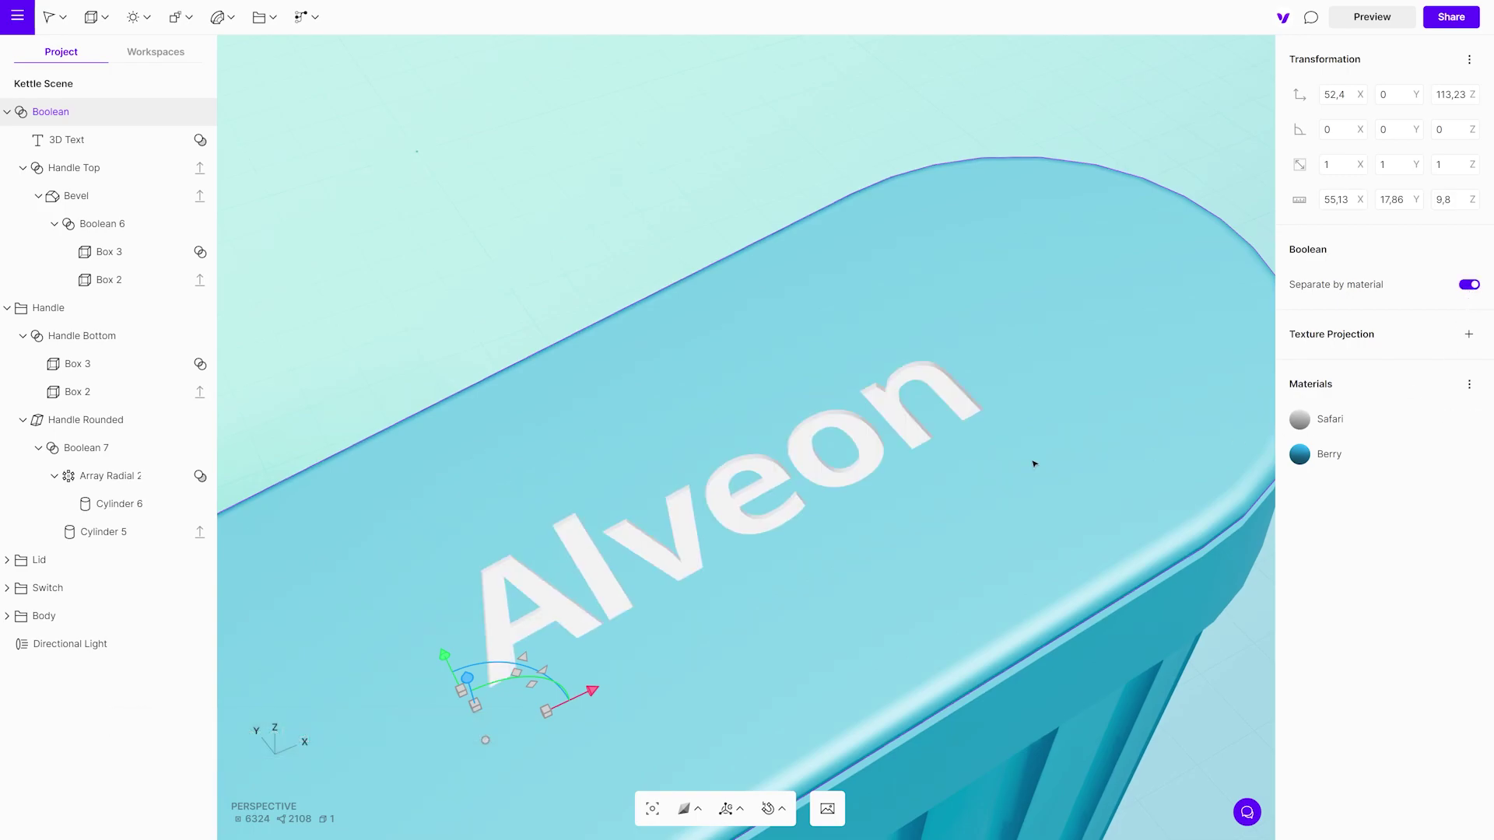
# Give the engraved text's Safari material an orange color, set its metalness to 60%, and adjust its roughness
pyautogui.click(119, 141)
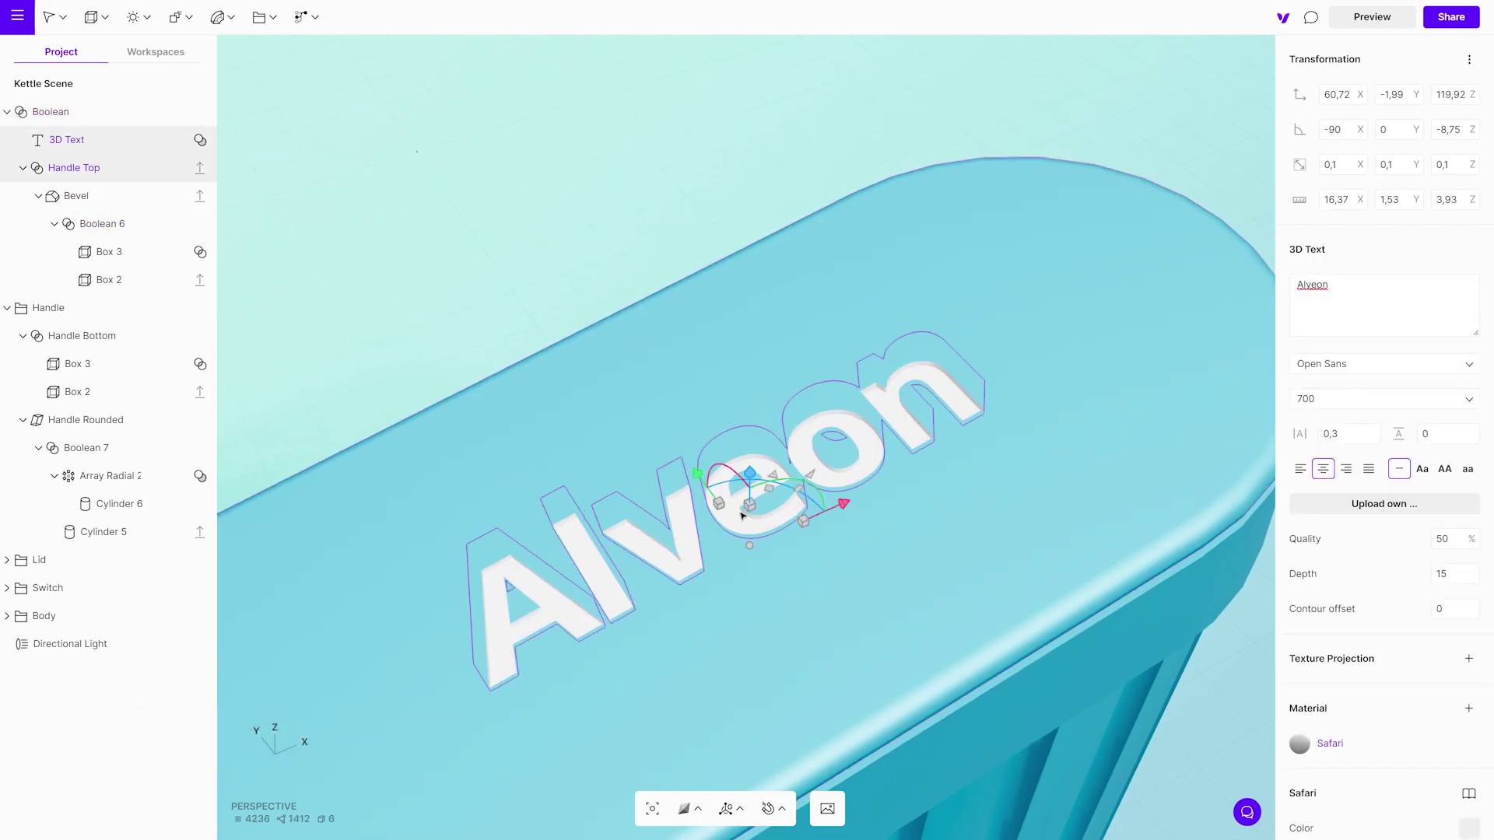
pyautogui.scroll(-3, 1385, 592)
pyautogui.click(1469, 596)
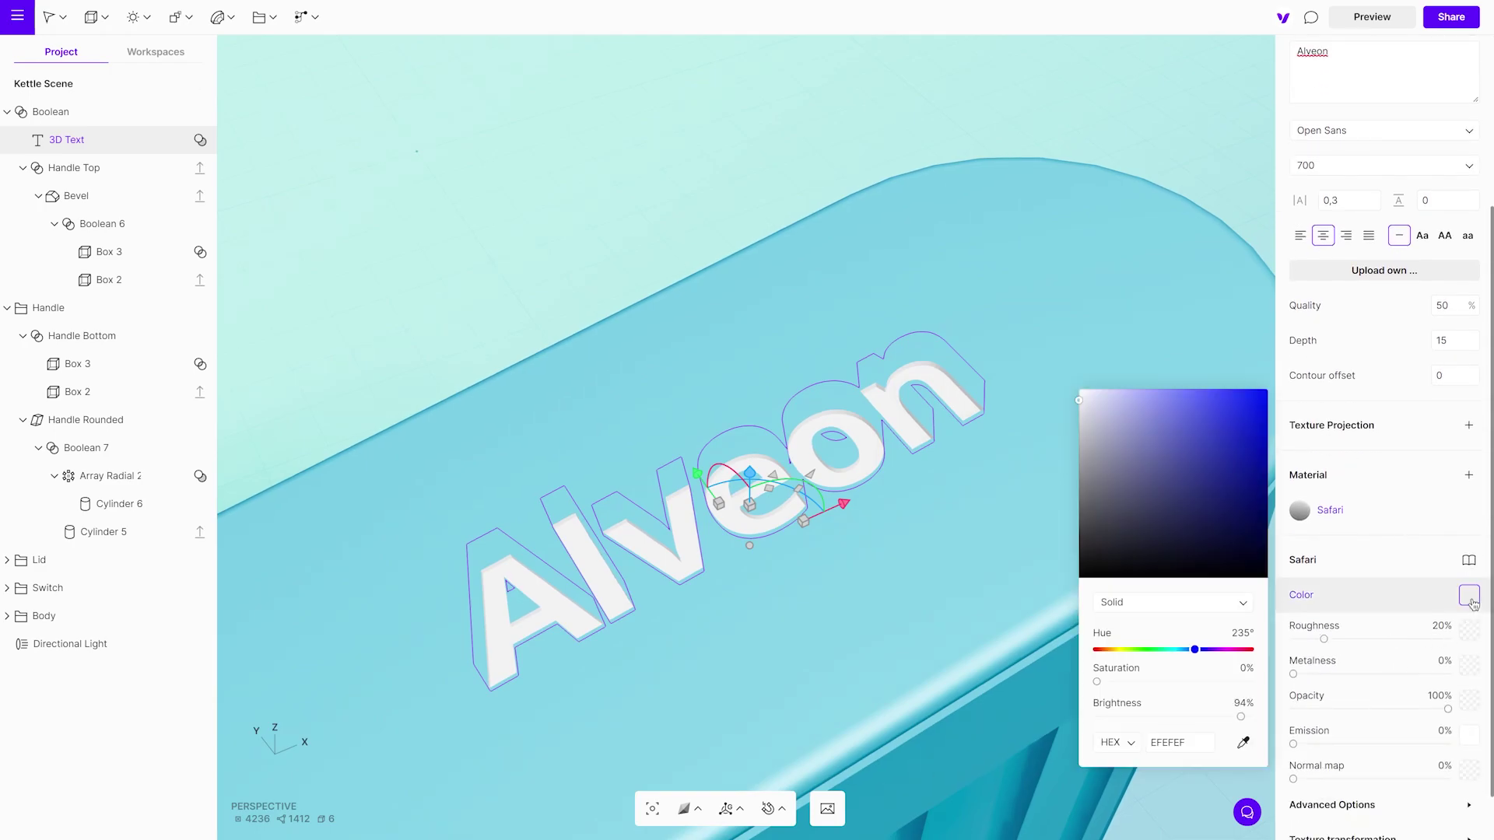
pyautogui.moveTo(1189, 654); pyautogui.dragTo(1117, 655)
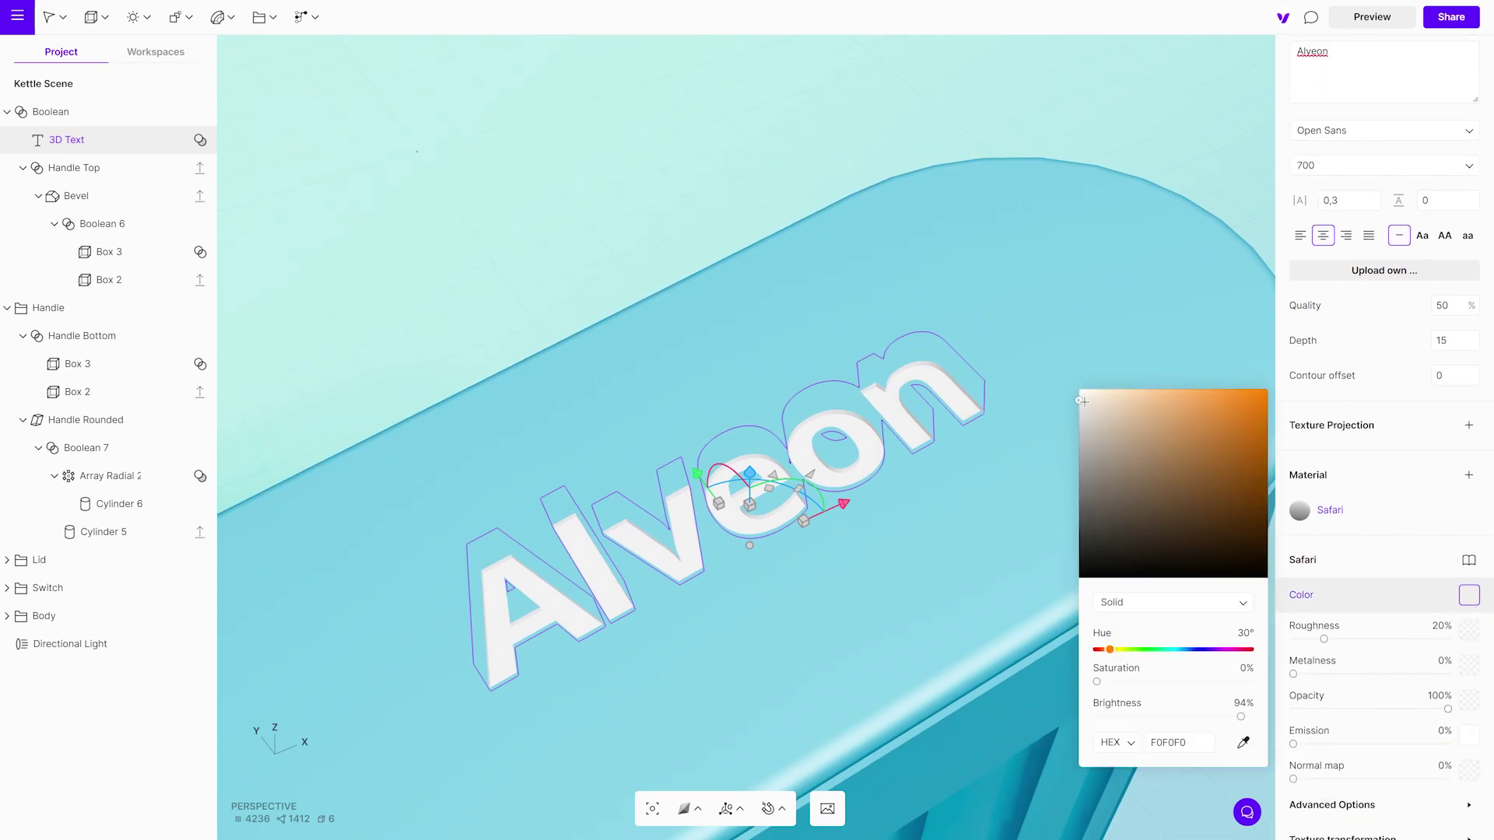
pyautogui.moveTo(1082, 401); pyautogui.dragTo(1276, 375)
pyautogui.moveTo(1324, 639); pyautogui.dragTo(1386, 639)
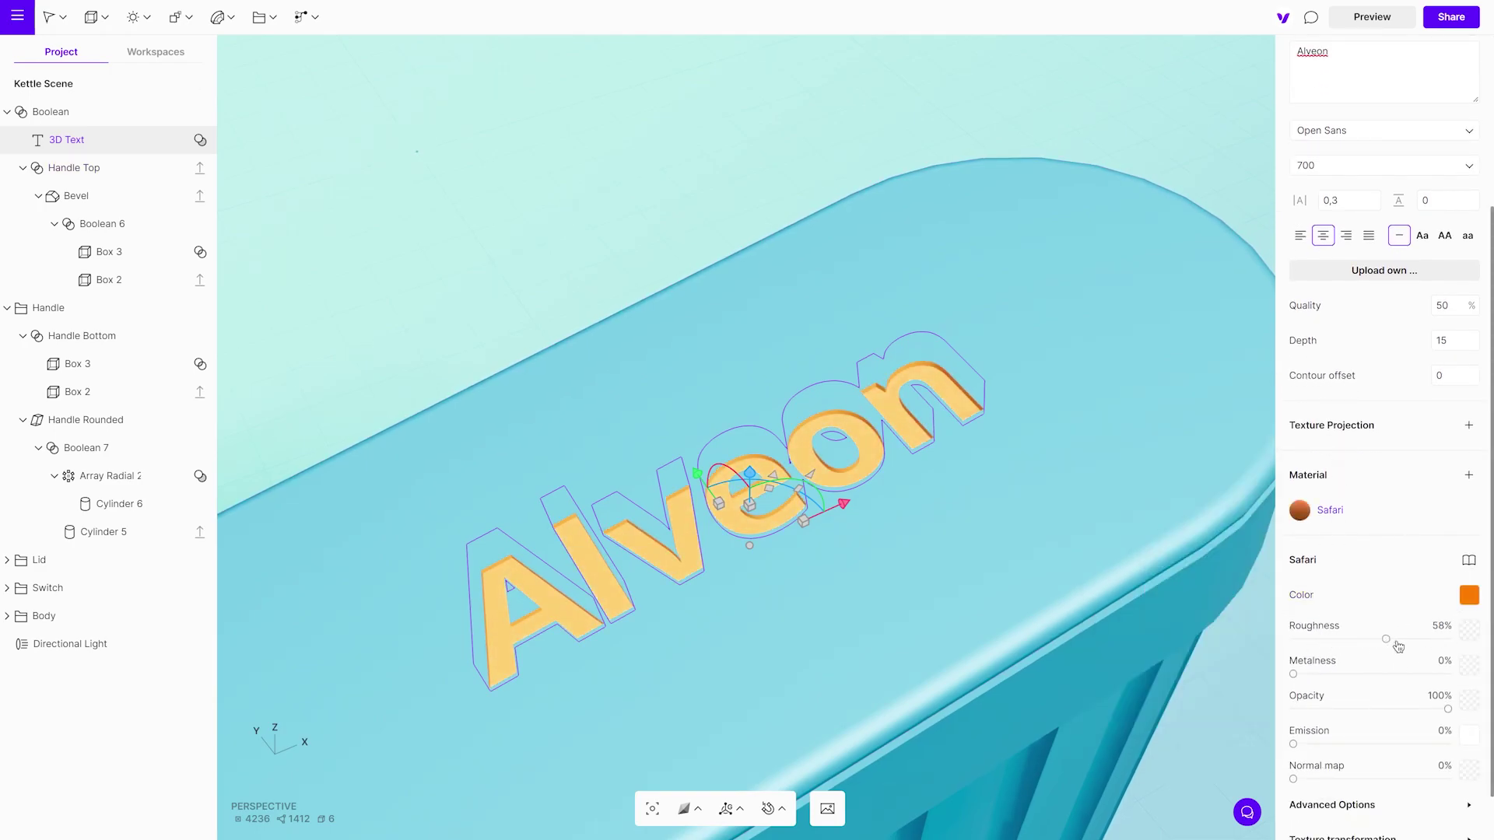
pyautogui.moveTo(1296, 674); pyautogui.dragTo(1386, 675)
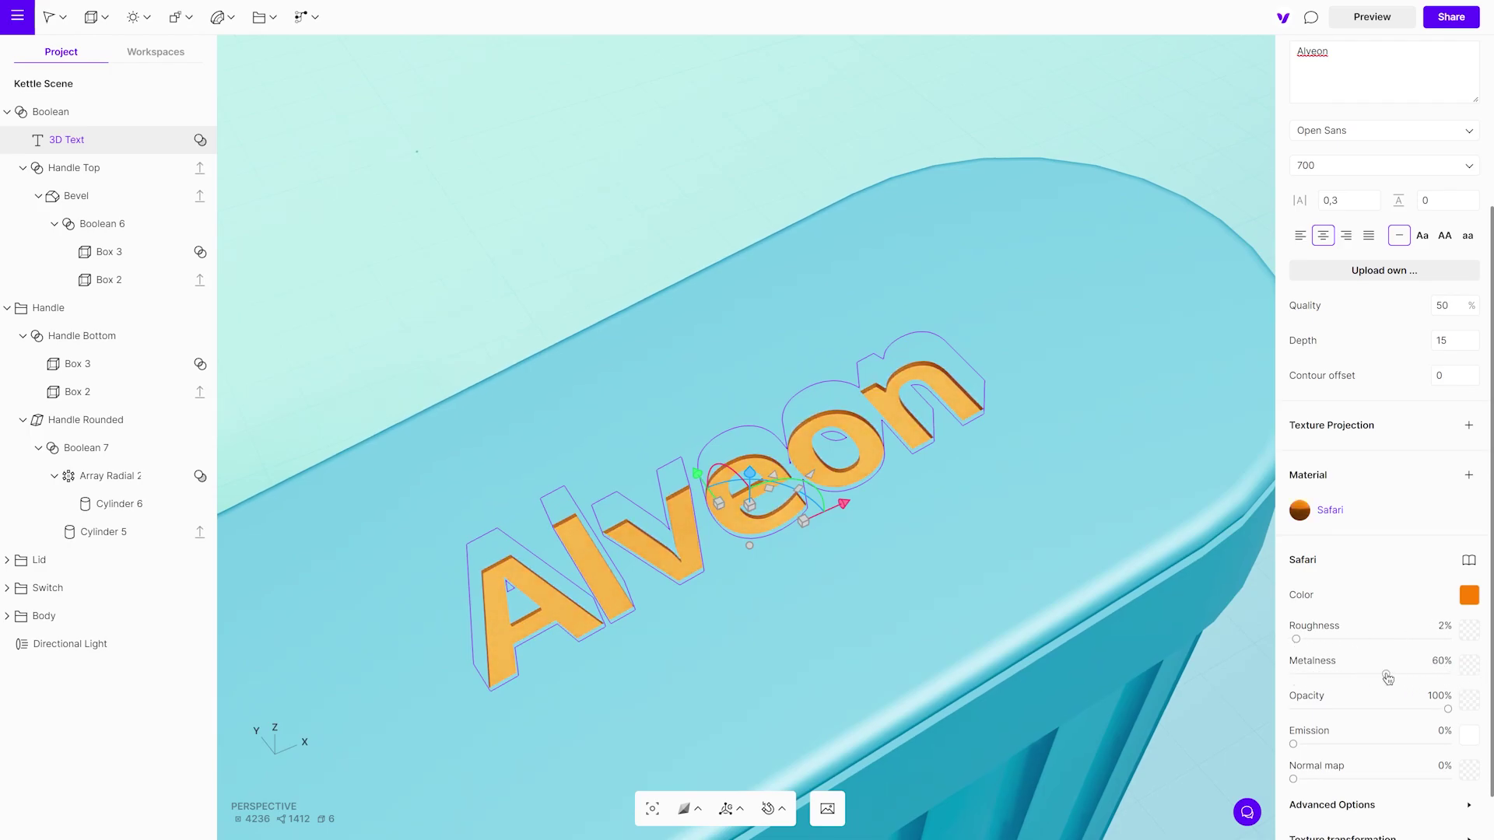
pyautogui.moveTo(1296, 640); pyautogui.dragTo(1446, 640)
# Add a box and move it to the empty space beside the kettle opposite the handle, at about X -140.3, Z 80.74
pyautogui.moveTo(1074, 604); pyautogui.dragTo(916, 537)
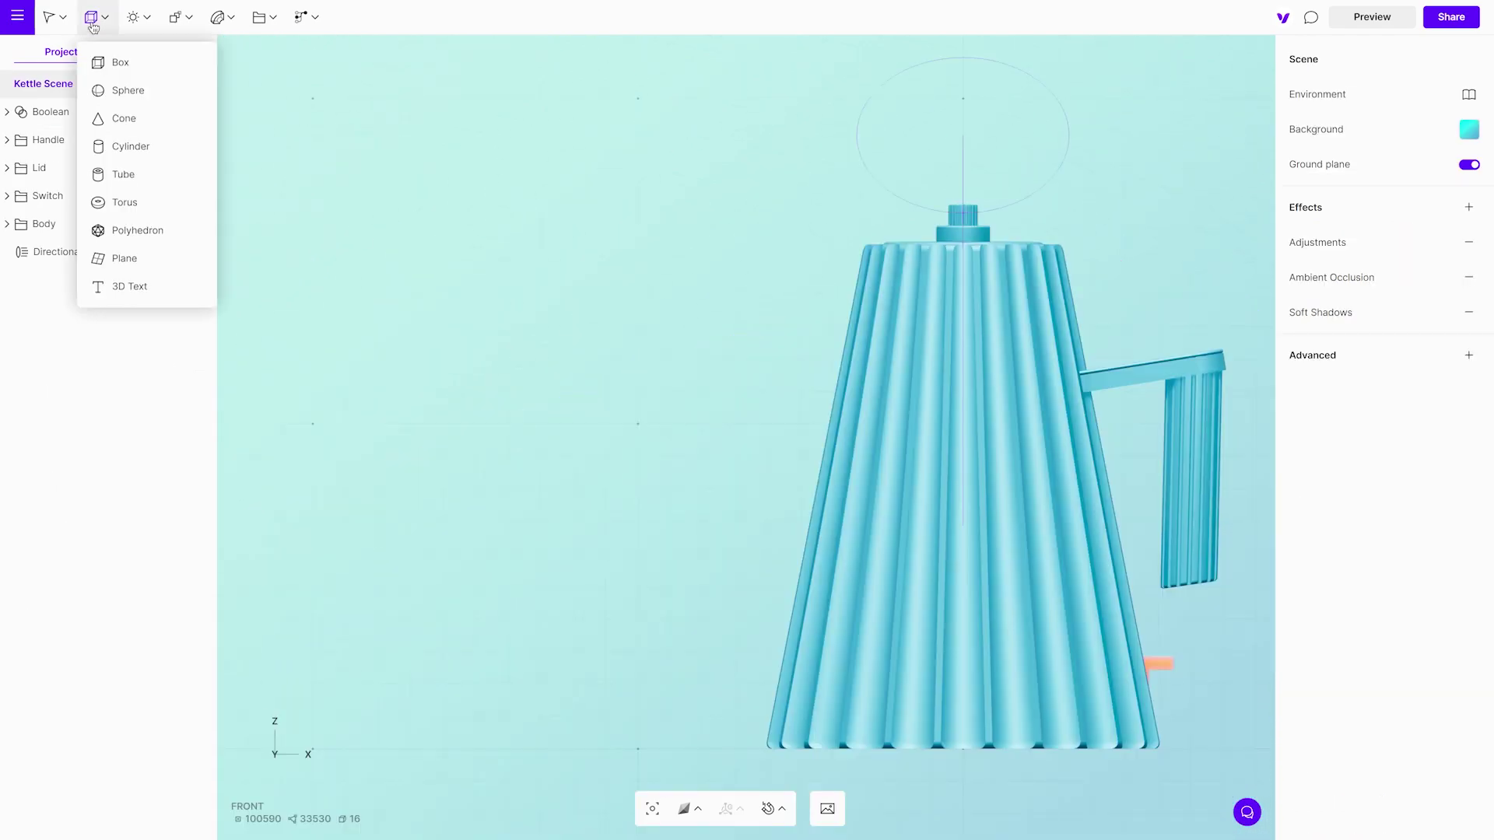
pyautogui.click(117, 61)
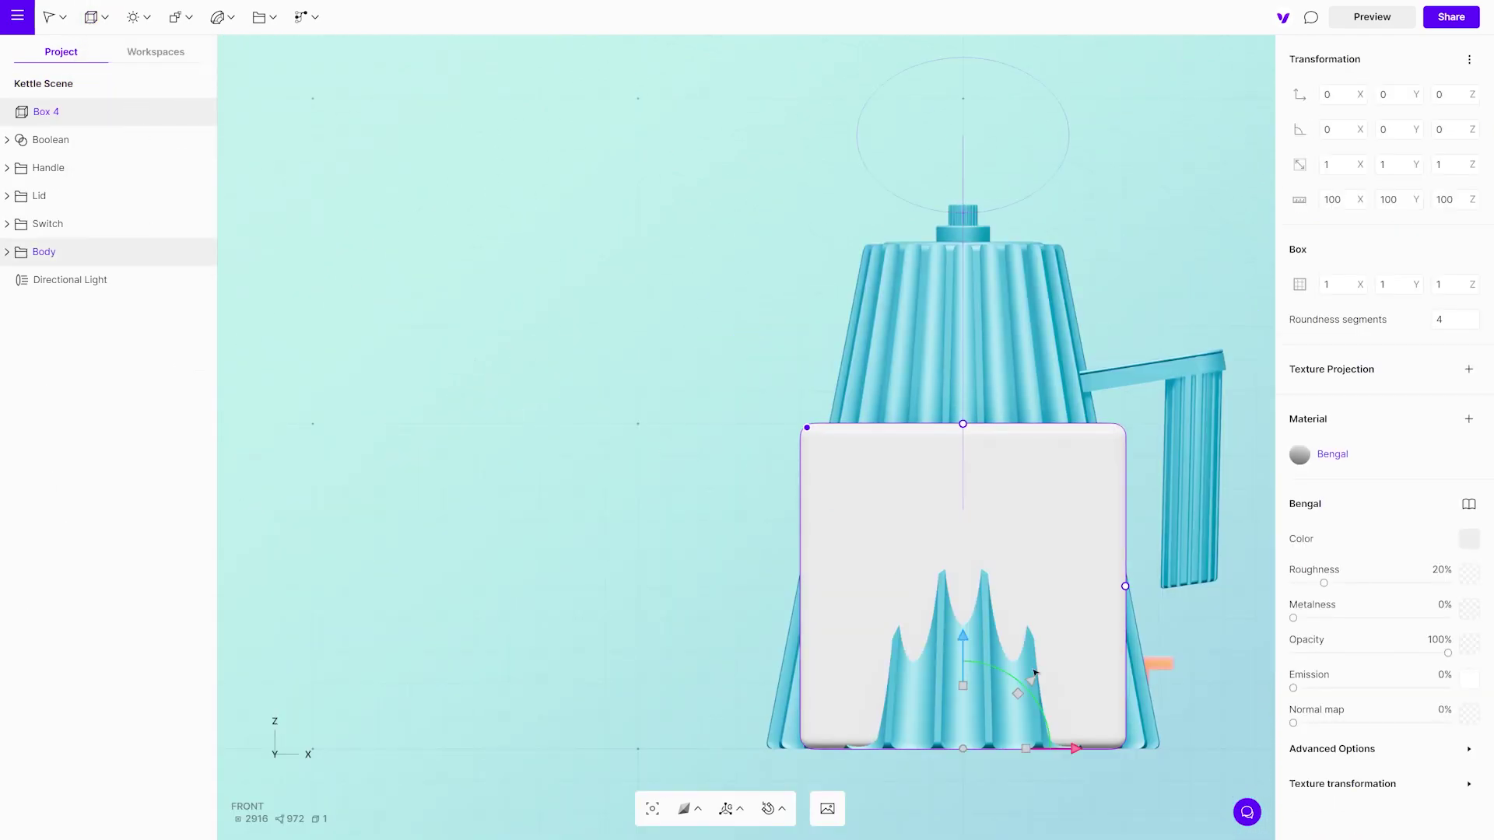
pyautogui.moveTo(1074, 748); pyautogui.dragTo(615, 625)
pyautogui.moveTo(508, 634); pyautogui.dragTo(520, 371)
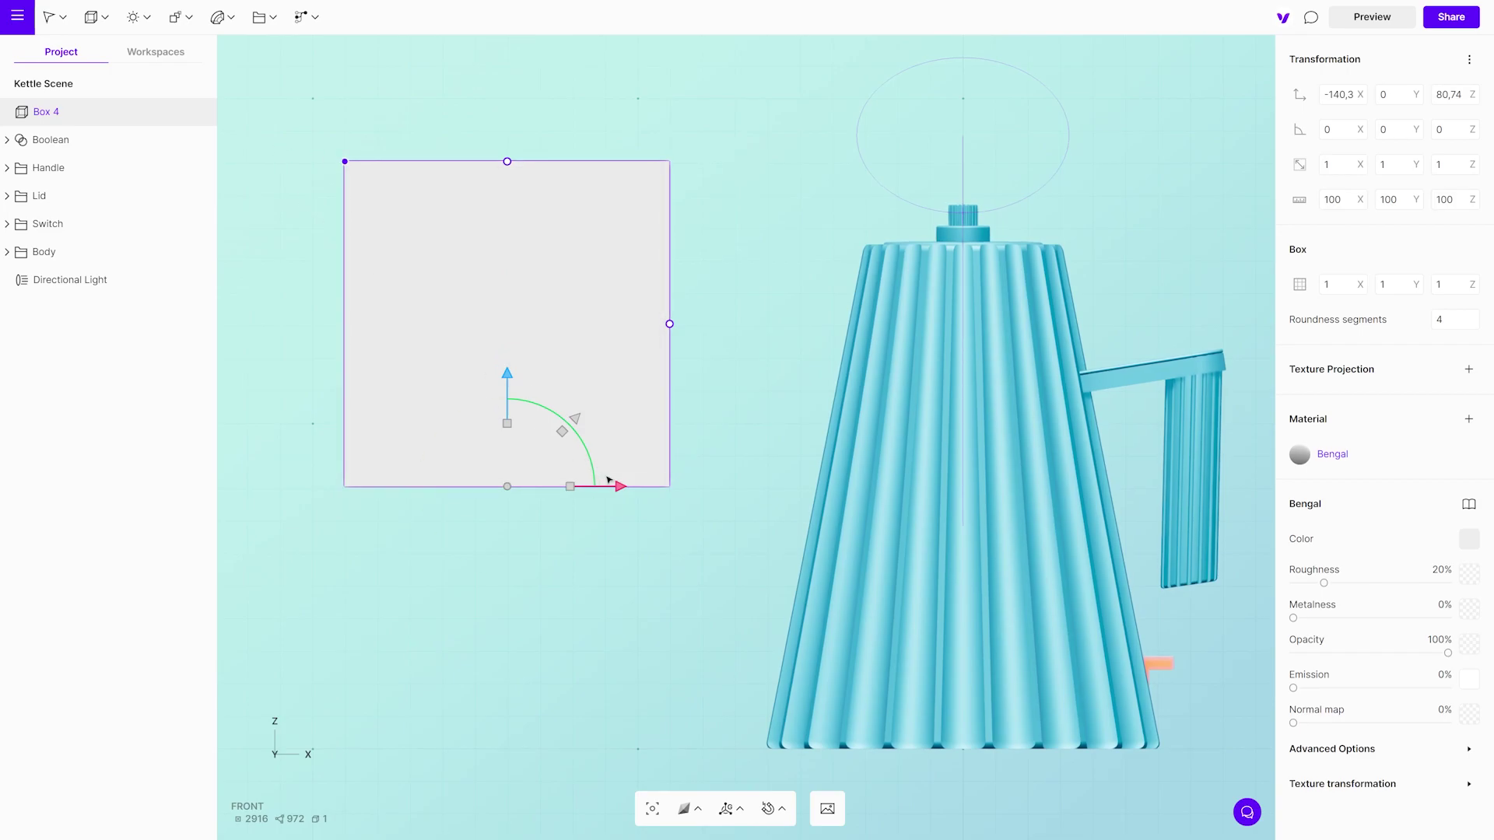
# Duplicate the box toward the kettle, then scale both boxes to about 0.41 and raise them to about Z 119.03
pyautogui.keyDown('alt'); pyautogui.moveTo(621, 486); pyautogui.dragTo(995, 483); pyautogui.keyUp('alt')
pyautogui.moveTo(724, 404); pyautogui.dragTo(607, 467, button='right')
pyautogui.keyDown('shift'); pyautogui.click(566, 417); pyautogui.keyUp('shift')
pyautogui.keyDown('shift'); pyautogui.moveTo(763, 468); pyautogui.dragTo(708, 426); pyautogui.keyUp('shift')
pyautogui.moveTo(703, 361); pyautogui.dragTo(701, 257)
pyautogui.keyDown('shift'); pyautogui.moveTo(727, 321); pyautogui.dragTo(752, 316); pyautogui.keyUp('shift')
# Narrow the box nearer the kettle to a Y size of about 20.64
pyautogui.moveTo(656, 426); pyautogui.dragTo(638, 481, button='right')
pyautogui.click(592, 391)
pyautogui.moveTo(590, 425); pyautogui.dragTo(579, 498, button='right')
pyautogui.keyDown('shift'); pyautogui.click(770, 419); pyautogui.keyUp('shift')
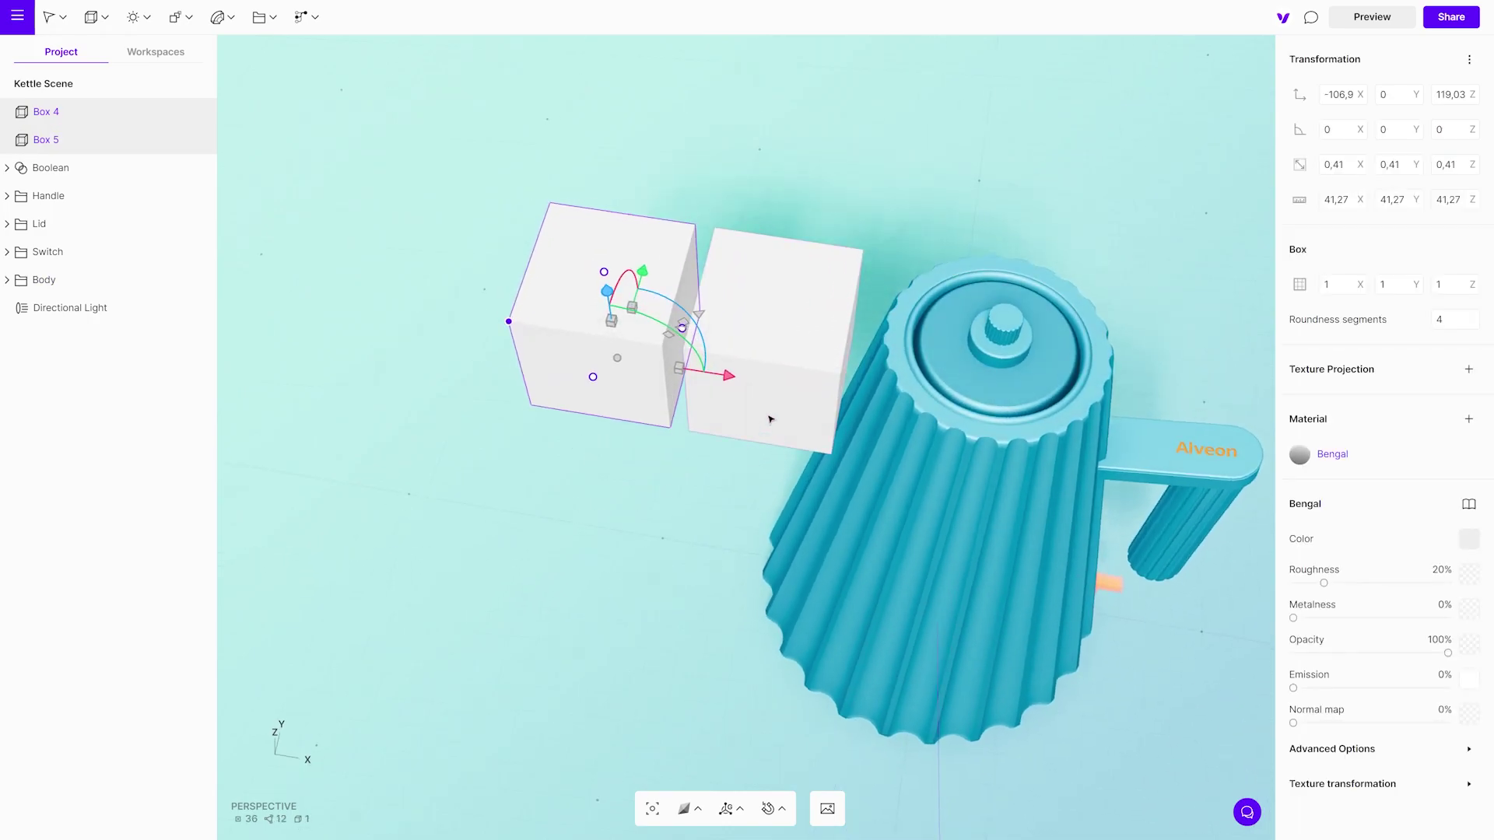
pyautogui.click(771, 419)
pyautogui.moveTo(788, 350); pyautogui.dragTo(724, 434, button='right')
pyautogui.moveTo(737, 438); pyautogui.dragTo(876, 386)
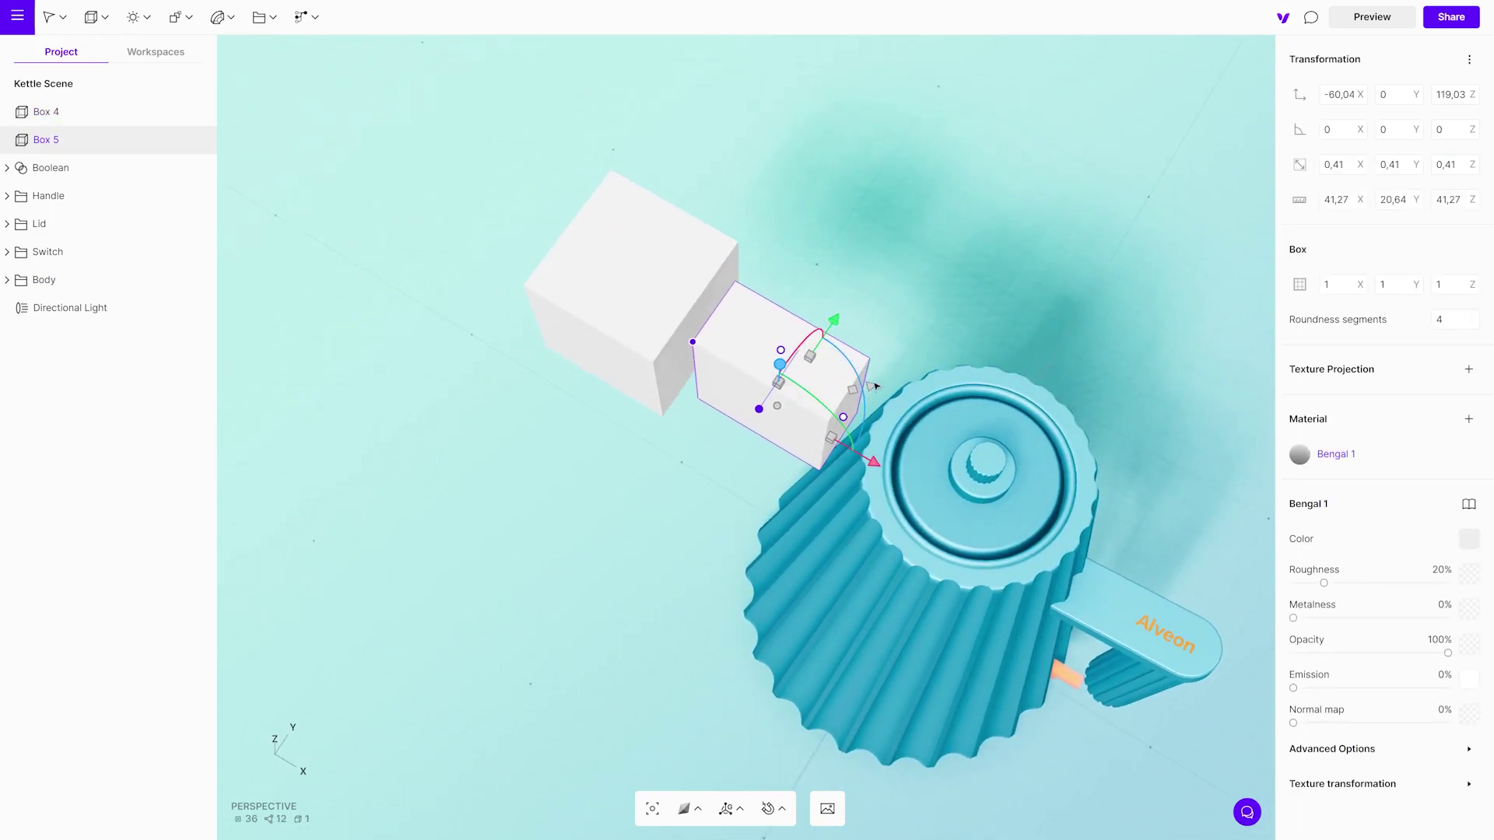
# Tilt the narrower box to about -38.65° around Y, overlap it with the other box, and form a wedge from their Boolean intersection
pyautogui.press('1')
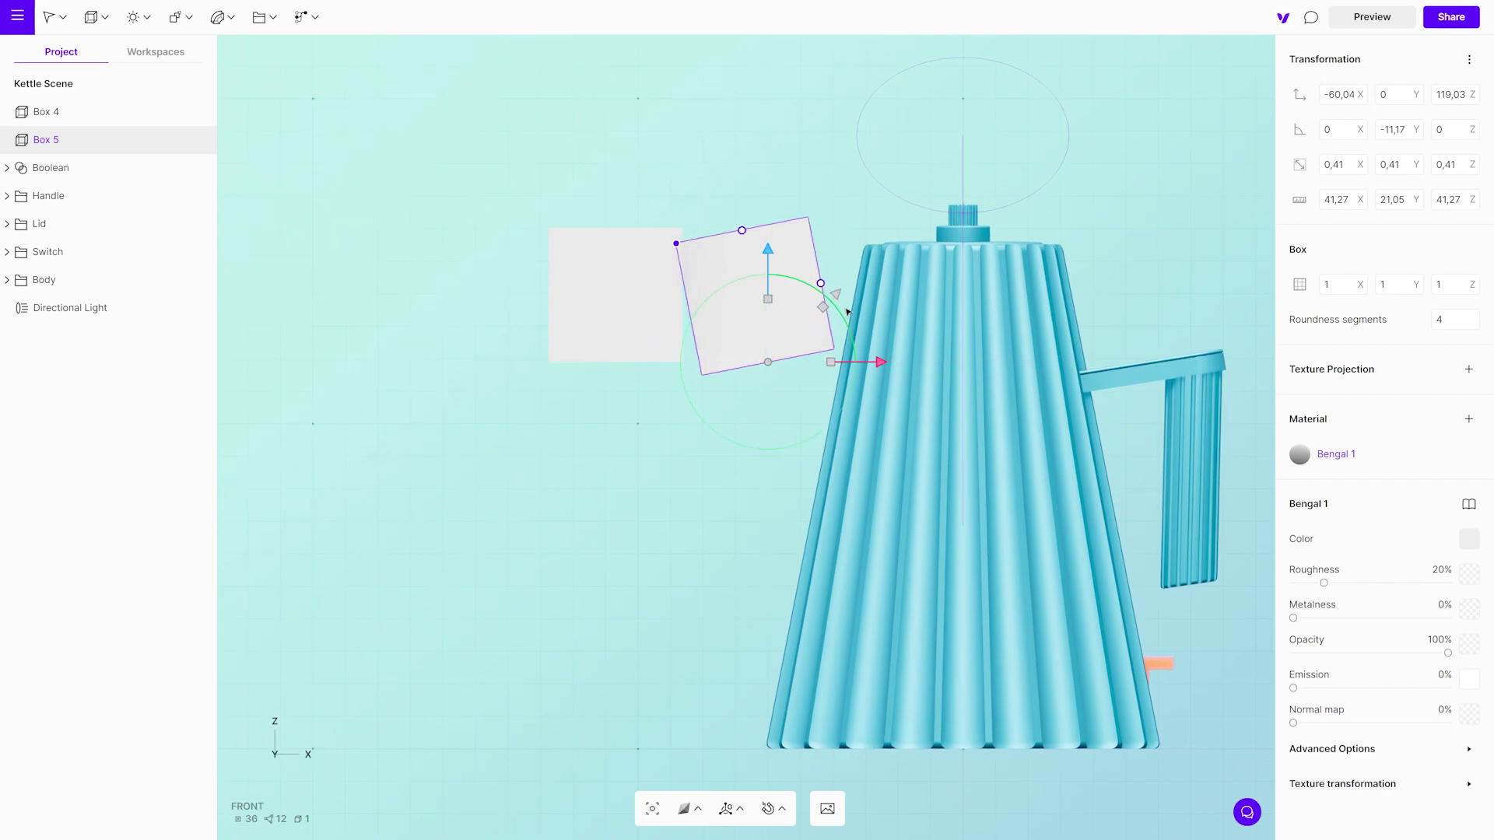
pyautogui.moveTo(848, 311); pyautogui.dragTo(814, 244)
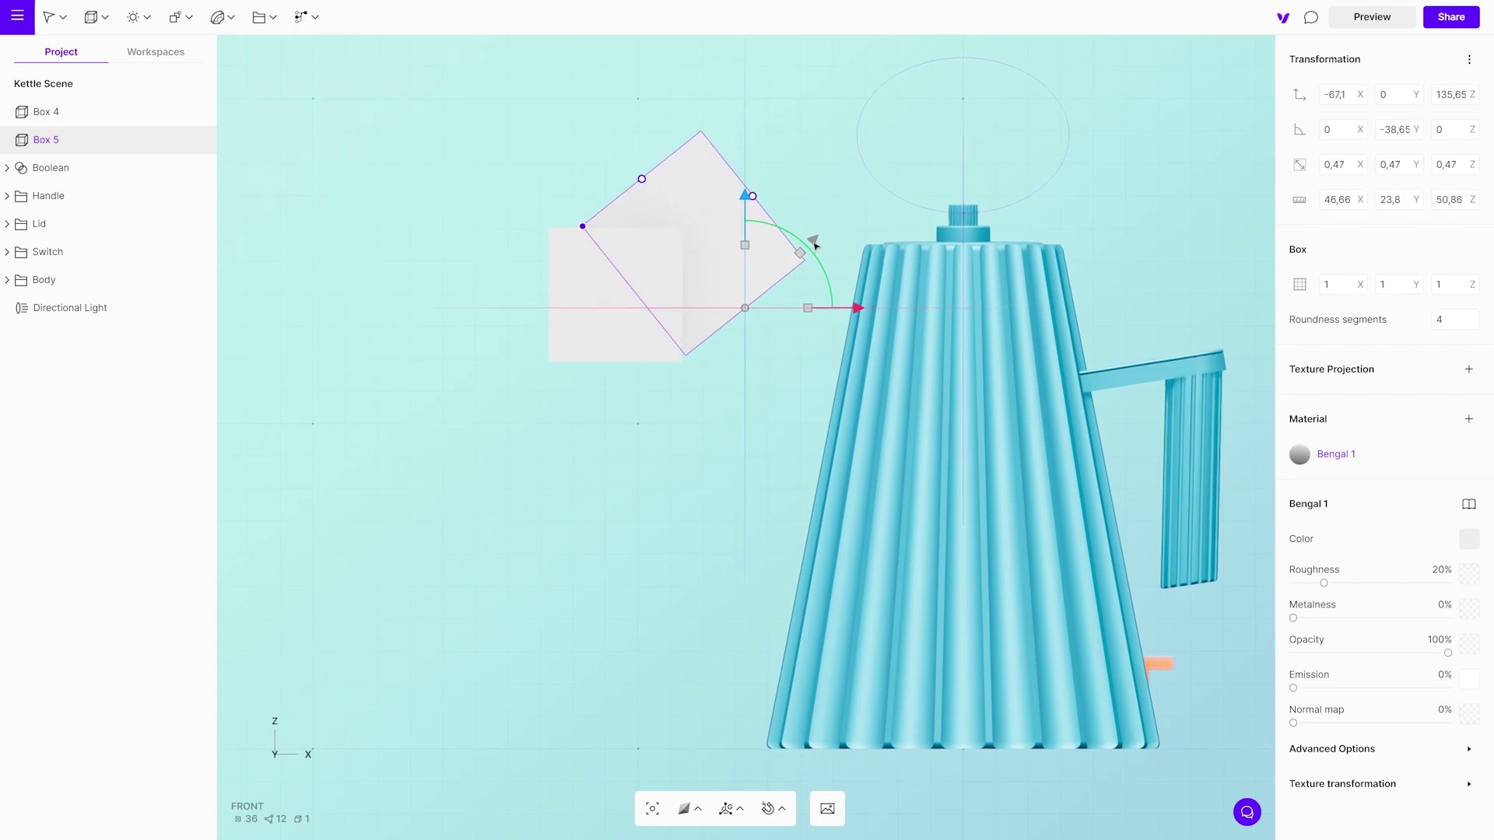
pyautogui.keyDown('shift'); pyautogui.click(584, 279); pyautogui.keyUp('shift')
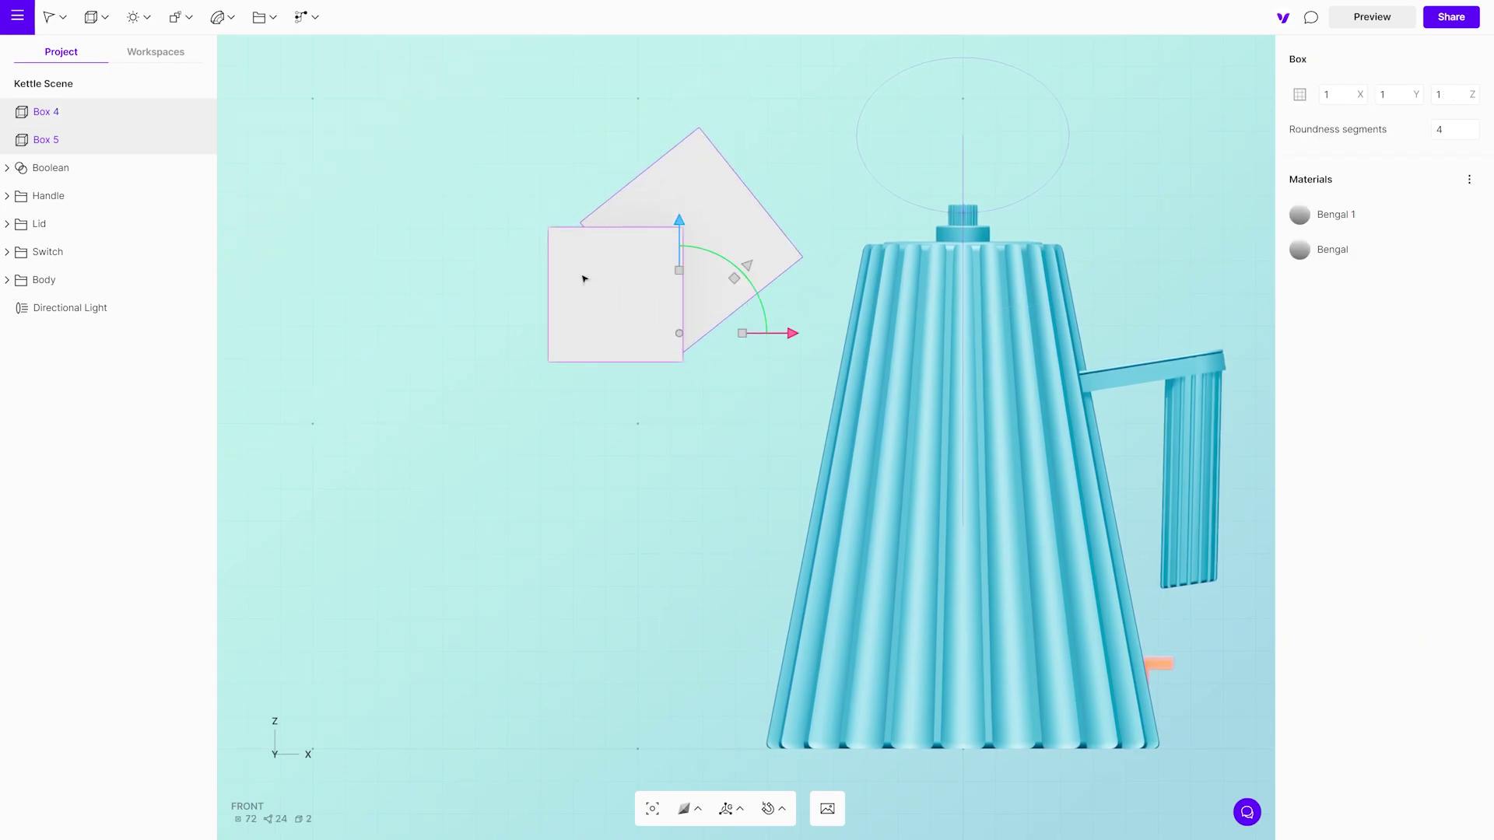
pyautogui.click(181, 17)
pyautogui.click(200, 285)
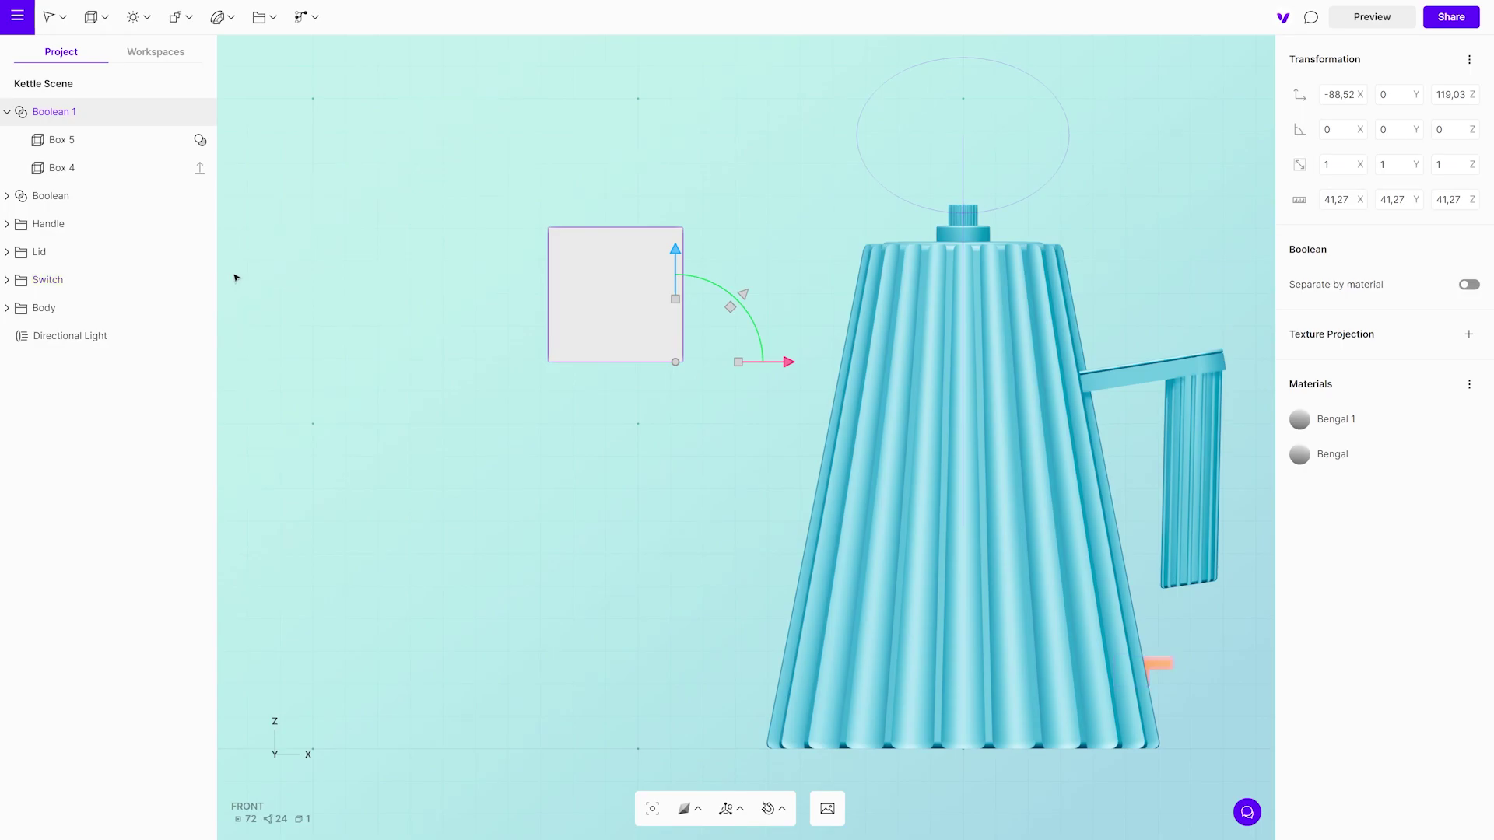
pyautogui.moveTo(524, 224); pyautogui.dragTo(498, 351)
# Add another box, move it beside the wedge at about X -128.8, Z 135.75, and scale it uniformly to about 0.06
pyautogui.click(107, 18)
pyautogui.click(119, 61)
pyautogui.scroll(-5, 607, 342)
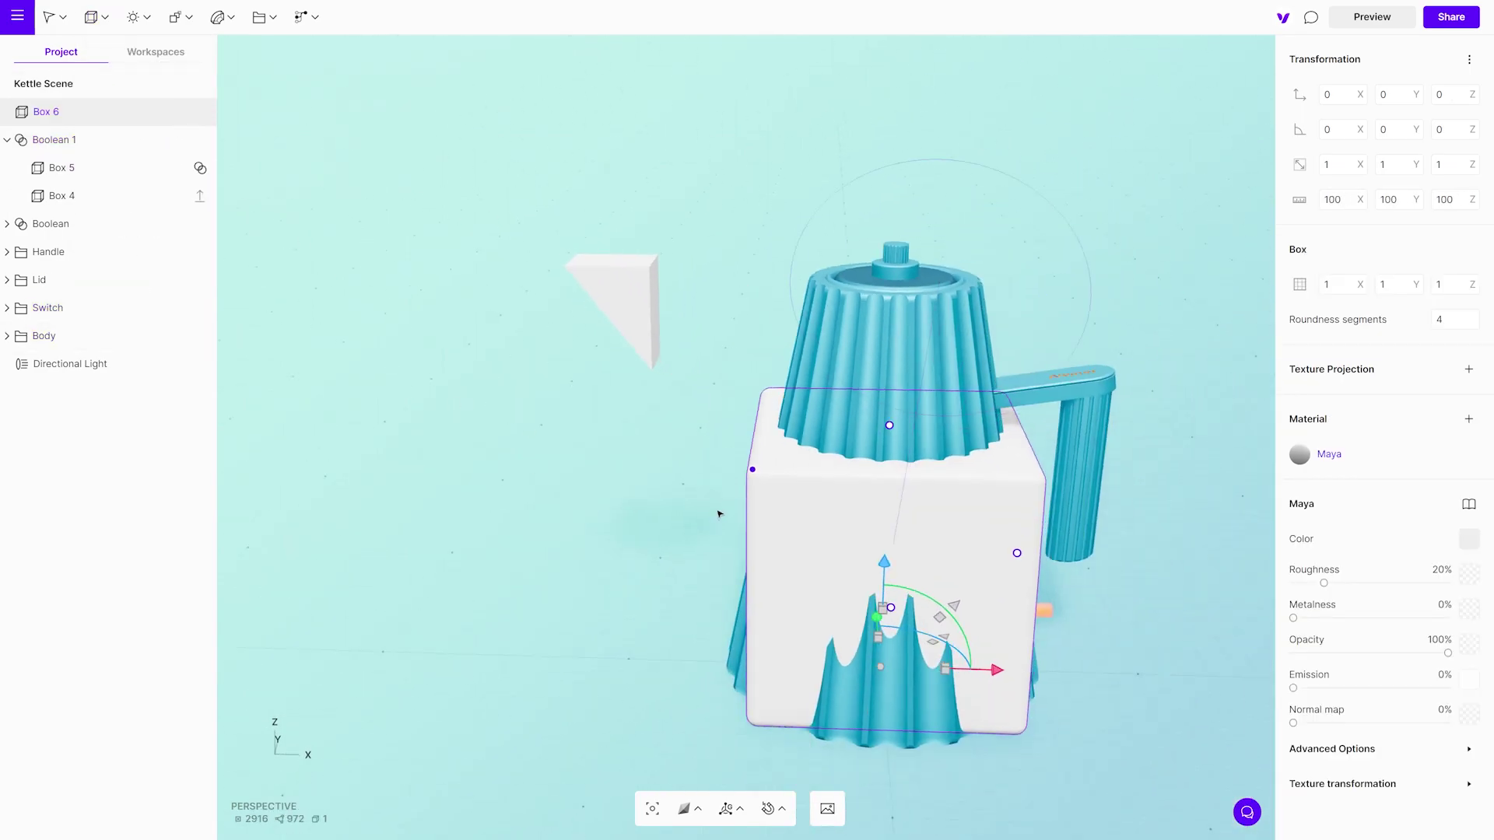
pyautogui.moveTo(961, 633); pyautogui.dragTo(665, 619)
pyautogui.moveTo(549, 517); pyautogui.dragTo(547, 211)
pyautogui.keyDown('shift'); pyautogui.moveTo(607, 327); pyautogui.dragTo(542, 327); pyautogui.keyUp('shift')
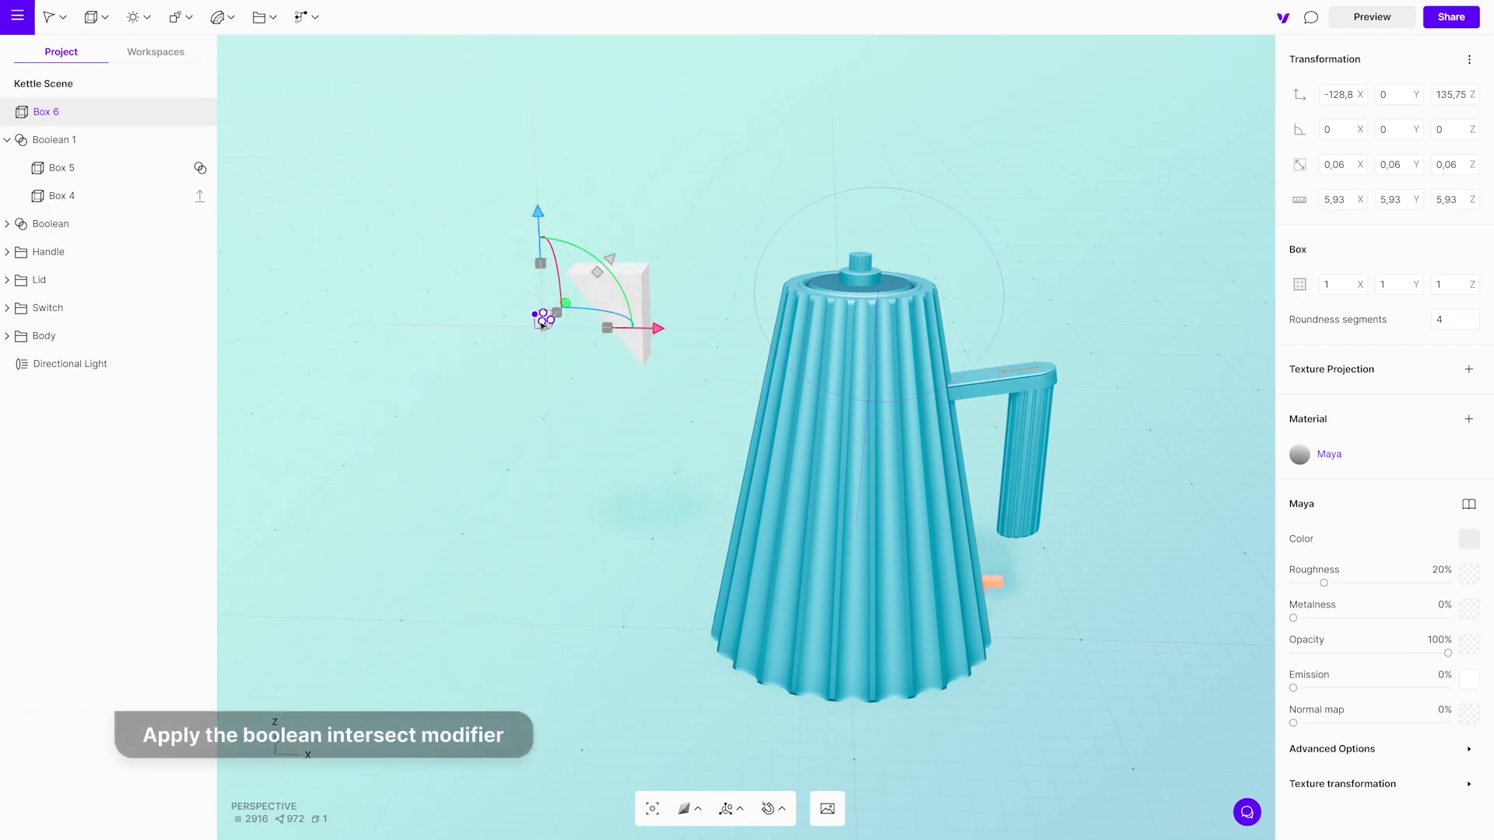
# Enlarge the small box to a scale of about 0.1 and move it into the wedge's sloped face at about X -103.2
pyautogui.press('f')
pyautogui.scroll(-5, 786, 357)
pyautogui.moveTo(787, 357); pyautogui.dragTo(622, 459, button='right')
pyautogui.moveTo(623, 459); pyautogui.dragTo(747, 683)
pyautogui.moveTo(654, 477); pyautogui.dragTo(978, 210)
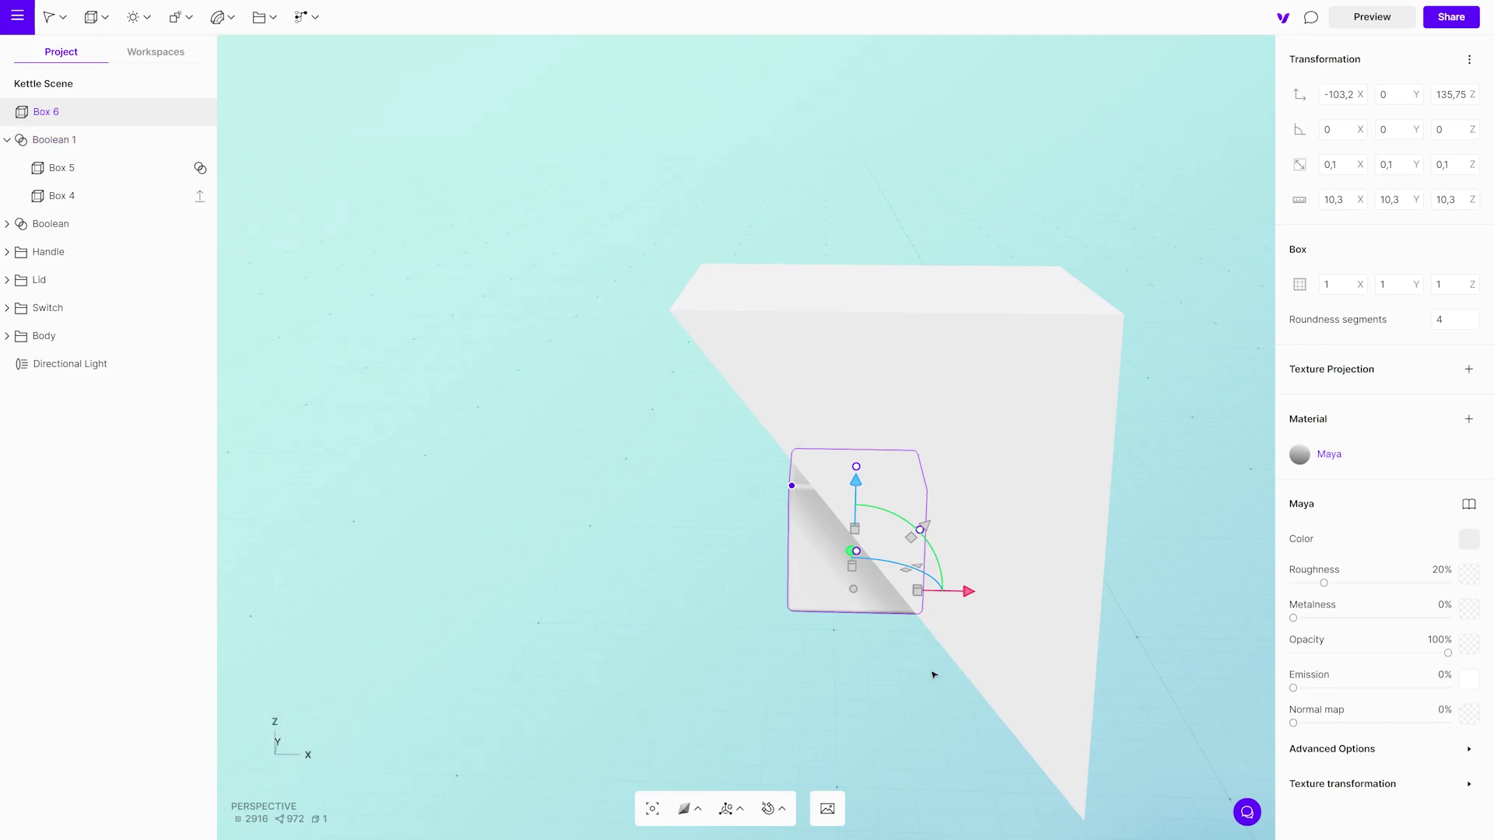
# Reshape the small box to scale 0.06 in X and 0.26 in Z, tilt it to -36.19°, and place it at X -97.22, Z 145.4
pyautogui.moveTo(934, 674); pyautogui.dragTo(770, 502, button='right')
pyautogui.hotkey('ctrl', '1')
pyautogui.moveTo(681, 392); pyautogui.dragTo(692, 172)
pyautogui.moveTo(627, 334); pyautogui.dragTo(655, 334)
pyautogui.moveTo(659, 253); pyautogui.dragTo(616, 283)
# Place the tilted box inside the wedge's Boolean to cut a rectangular opening through the wedge
pyautogui.moveTo(850, 324); pyautogui.dragTo(694, 557, button='right')
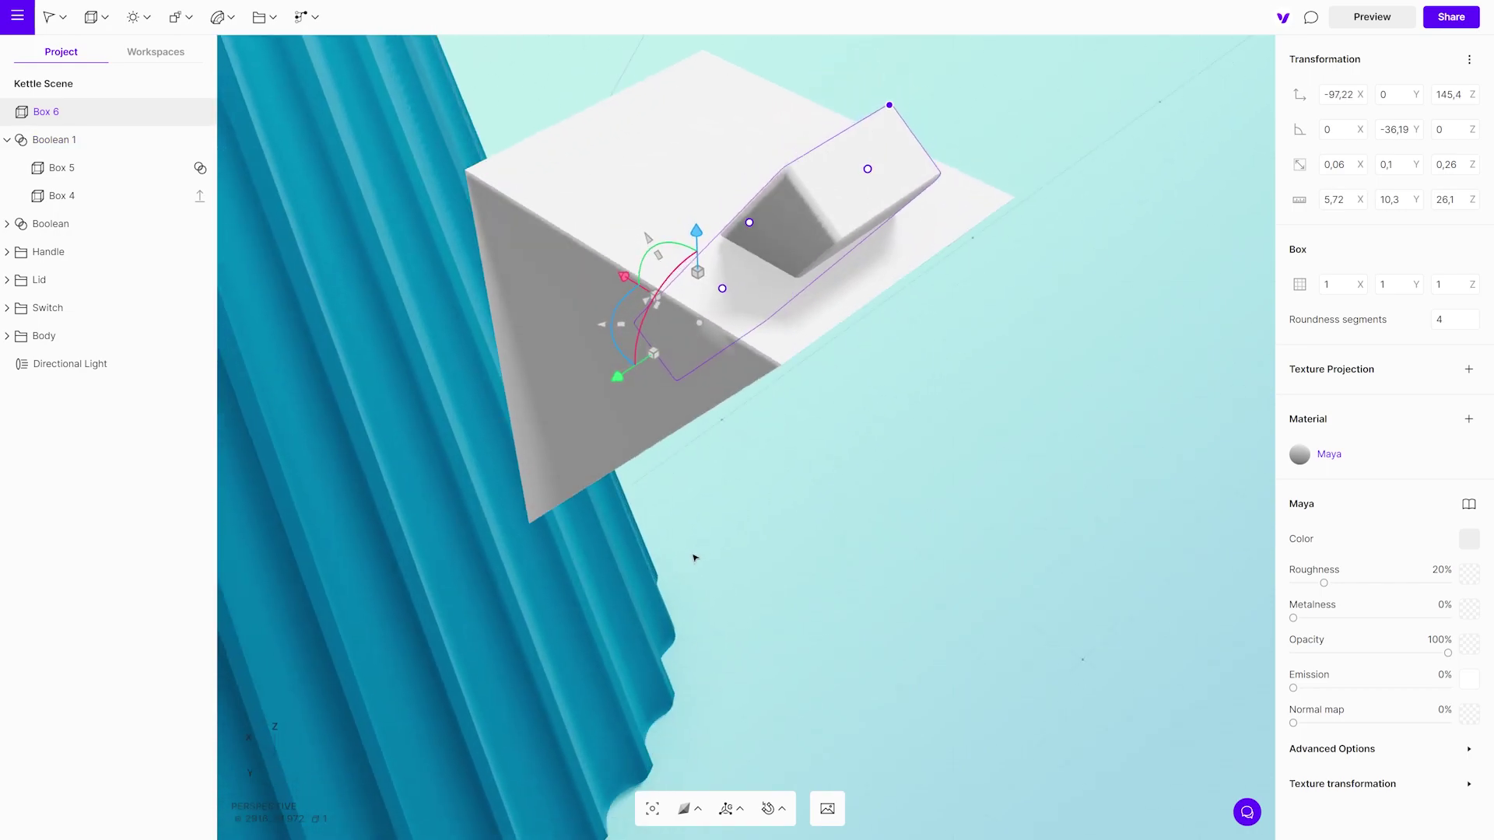
pyautogui.scroll(-5, 635, 412)
pyautogui.moveTo(627, 397); pyautogui.dragTo(894, 546, button='middle')
pyautogui.moveTo(124, 111); pyautogui.dragTo(134, 157)
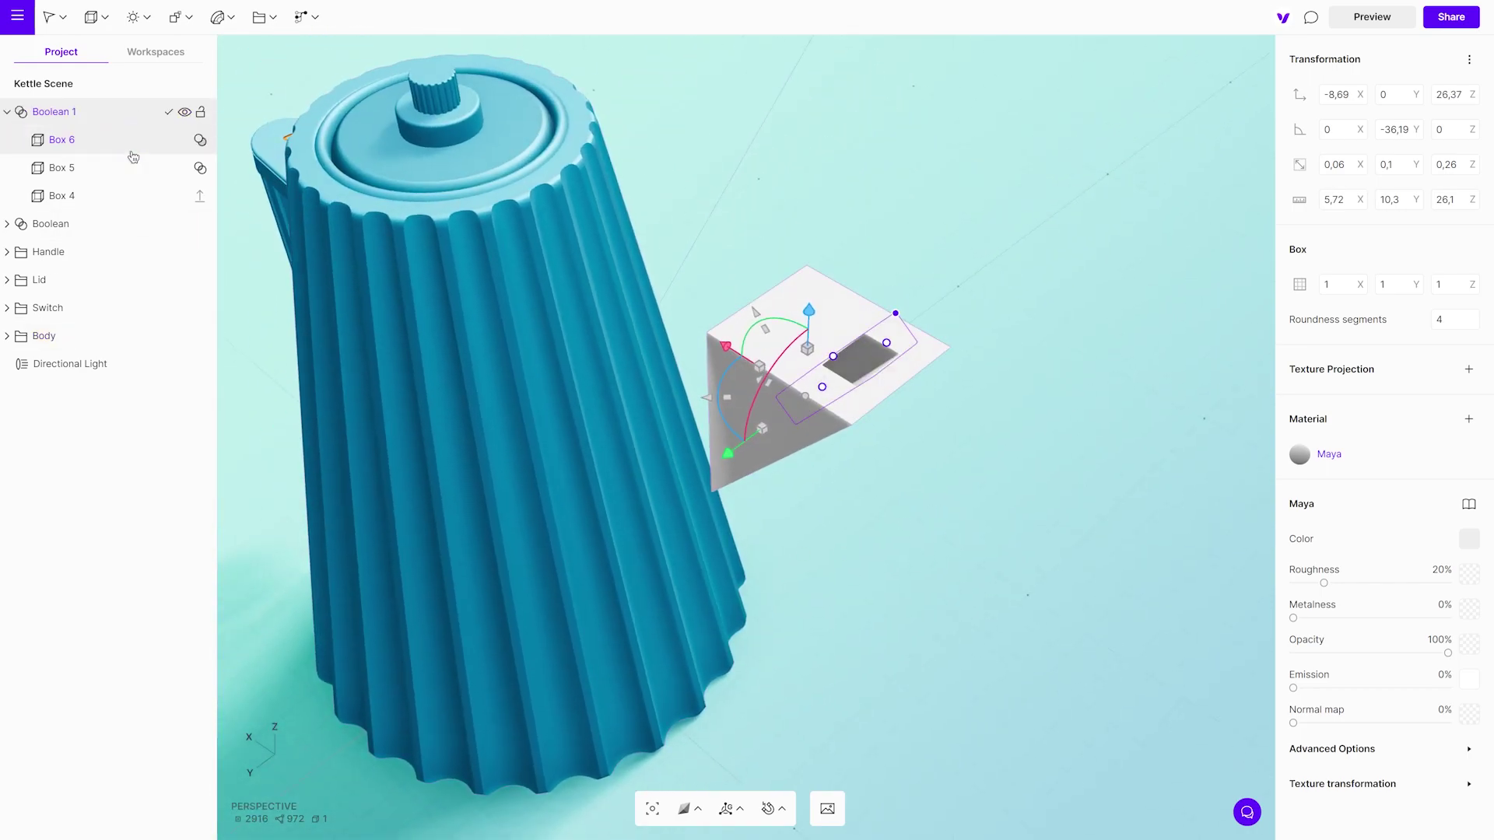
# Apply a Taper modifier to the wedge's Boolean and set its helper direction to -X
pyautogui.moveTo(1088, 479); pyautogui.dragTo(180, 470, button='right')
pyautogui.click(680, 594)
pyautogui.moveTo(680, 594); pyautogui.dragTo(644, 567, button='right')
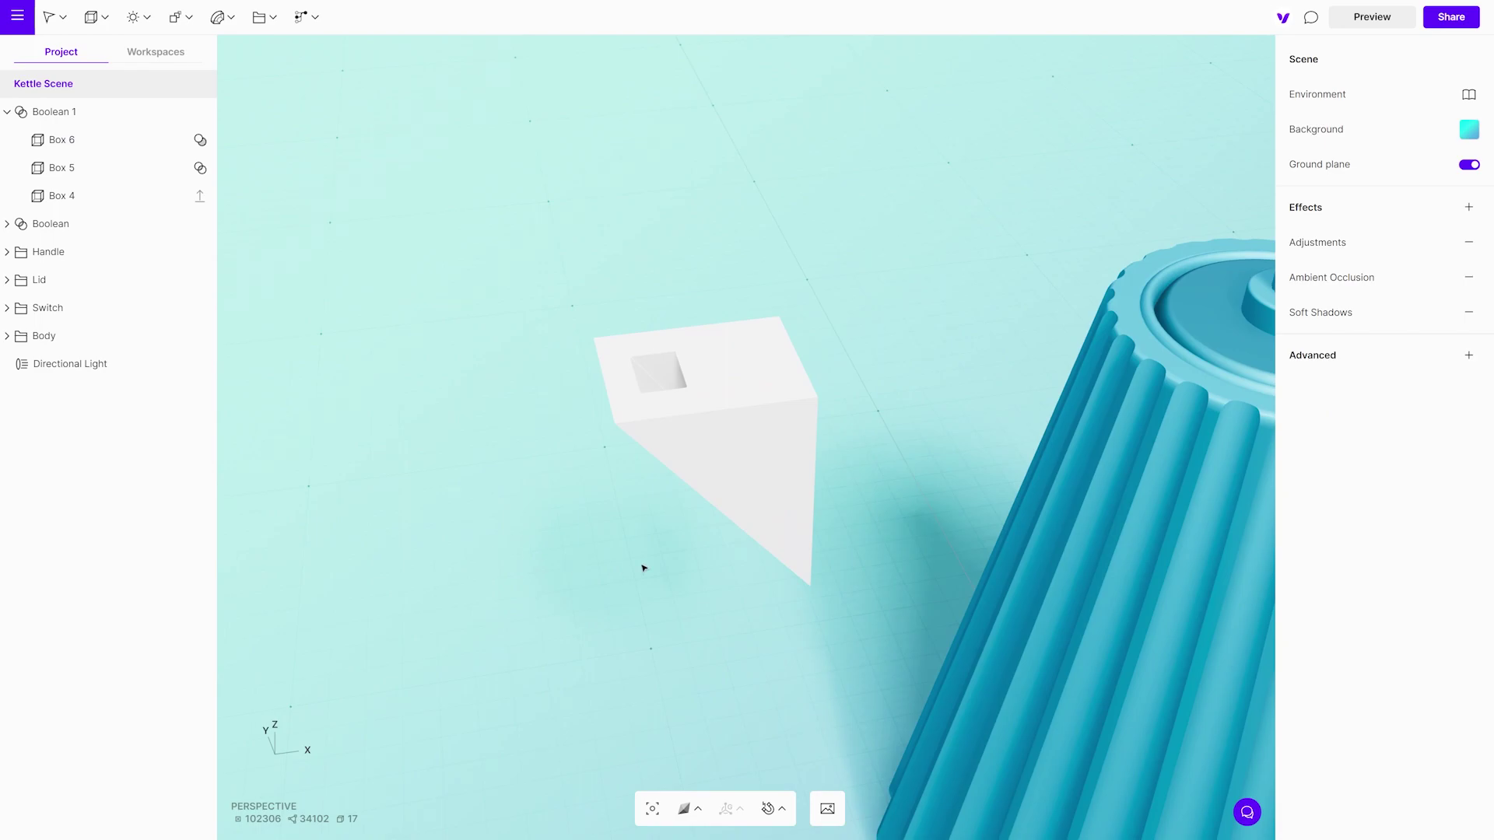
pyautogui.click(758, 420)
pyautogui.click(220, 17)
pyautogui.click(249, 91)
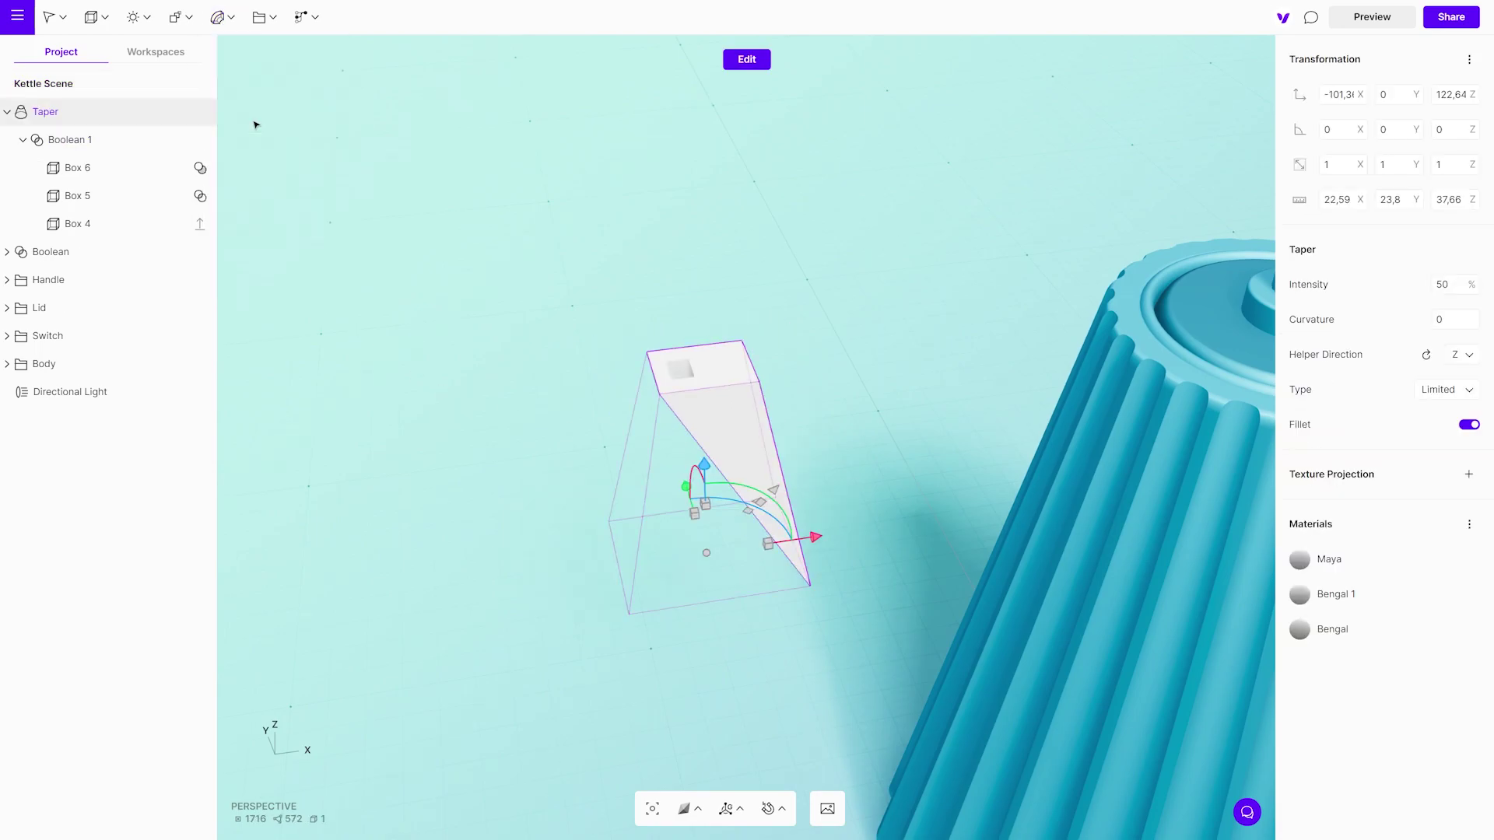
pyautogui.click(1464, 358)
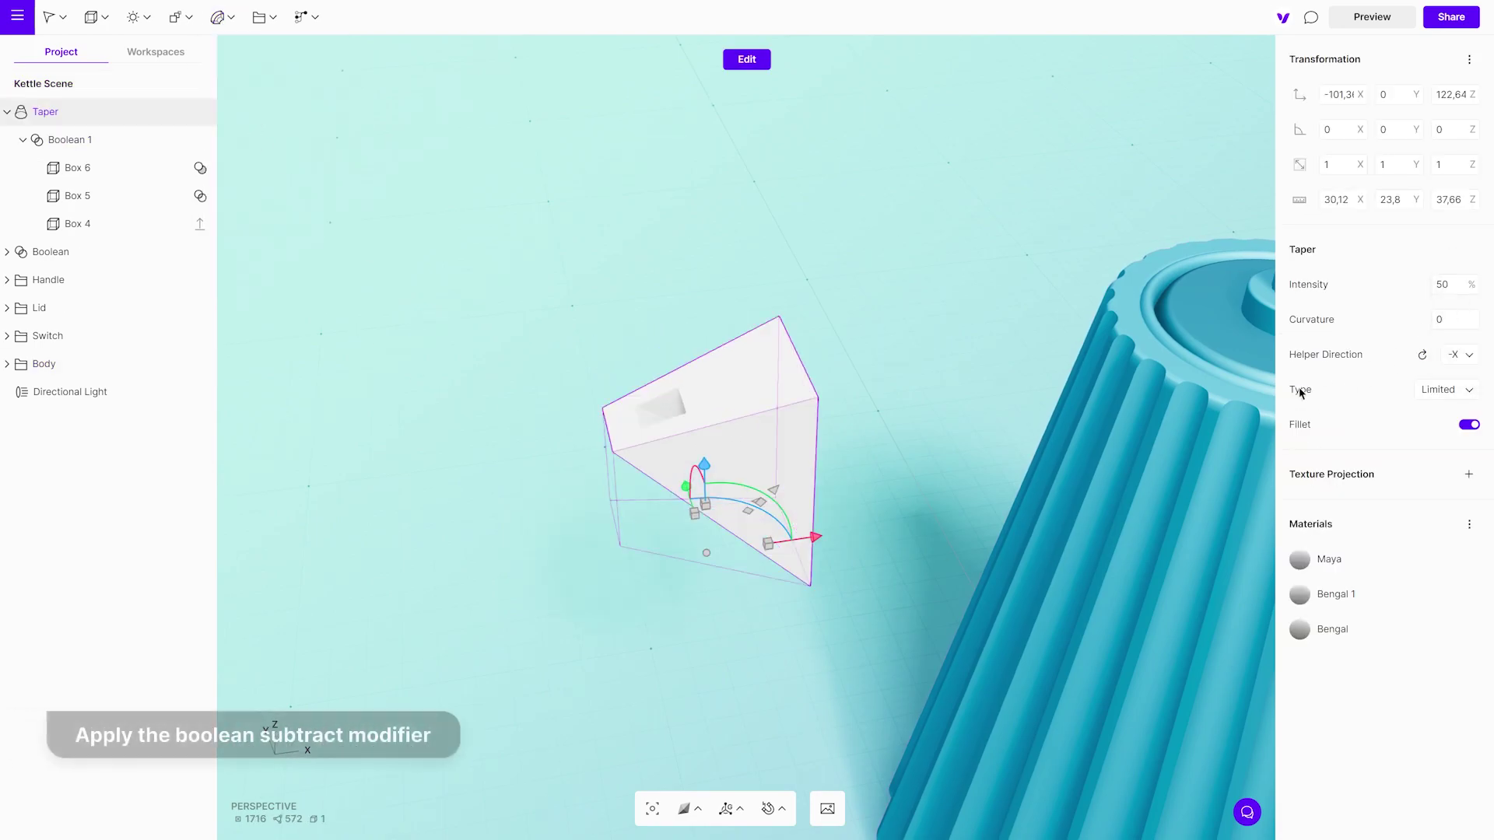
pyautogui.click(921, 357)
# Bevel the tapered spout and replace its separate materials with the single blue Berry material
pyautogui.click(738, 430)
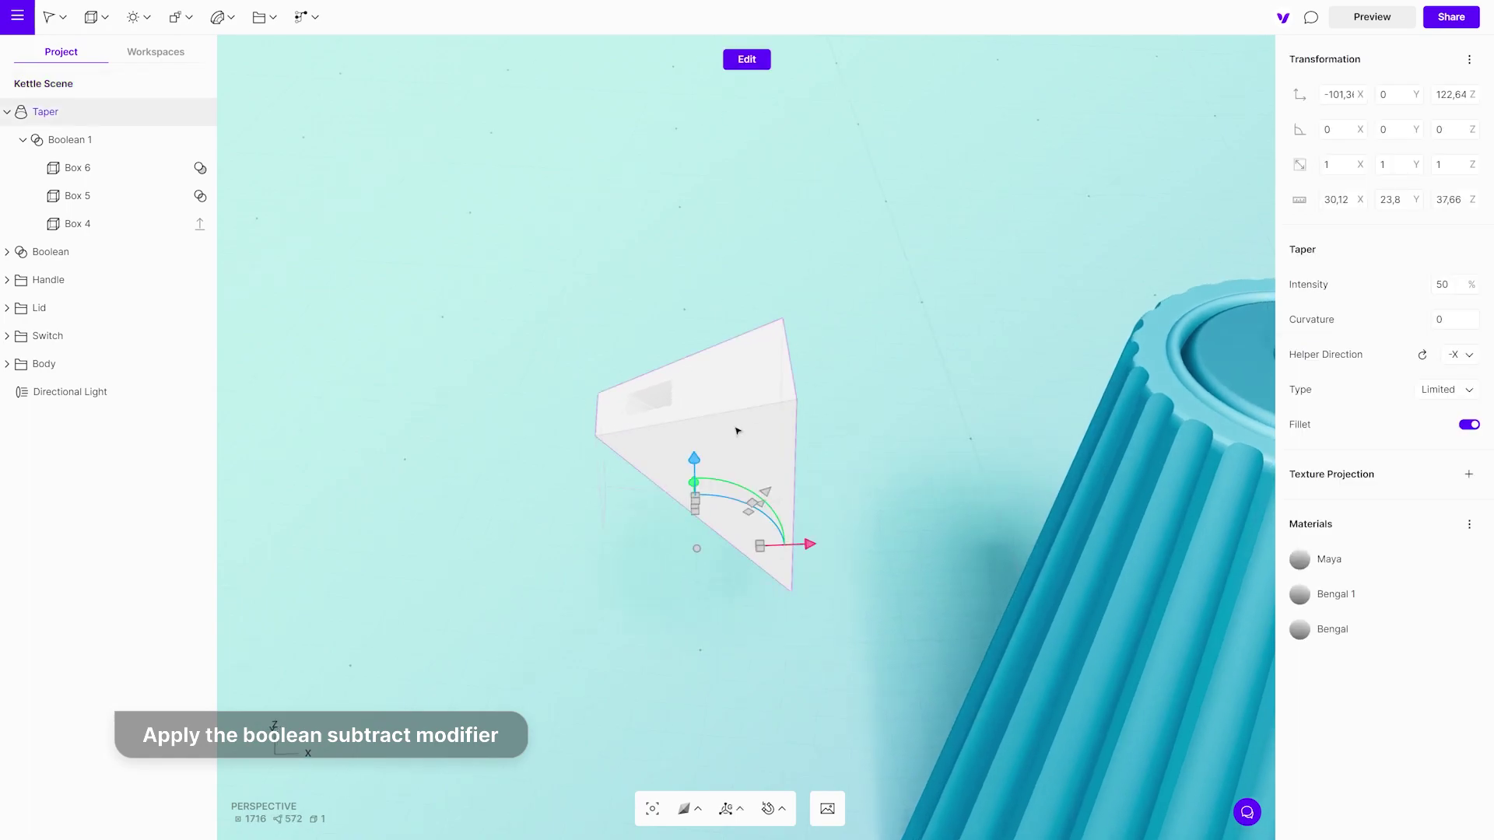
pyautogui.click(186, 19)
pyautogui.click(207, 208)
pyautogui.click(405, 351)
pyautogui.click(760, 534)
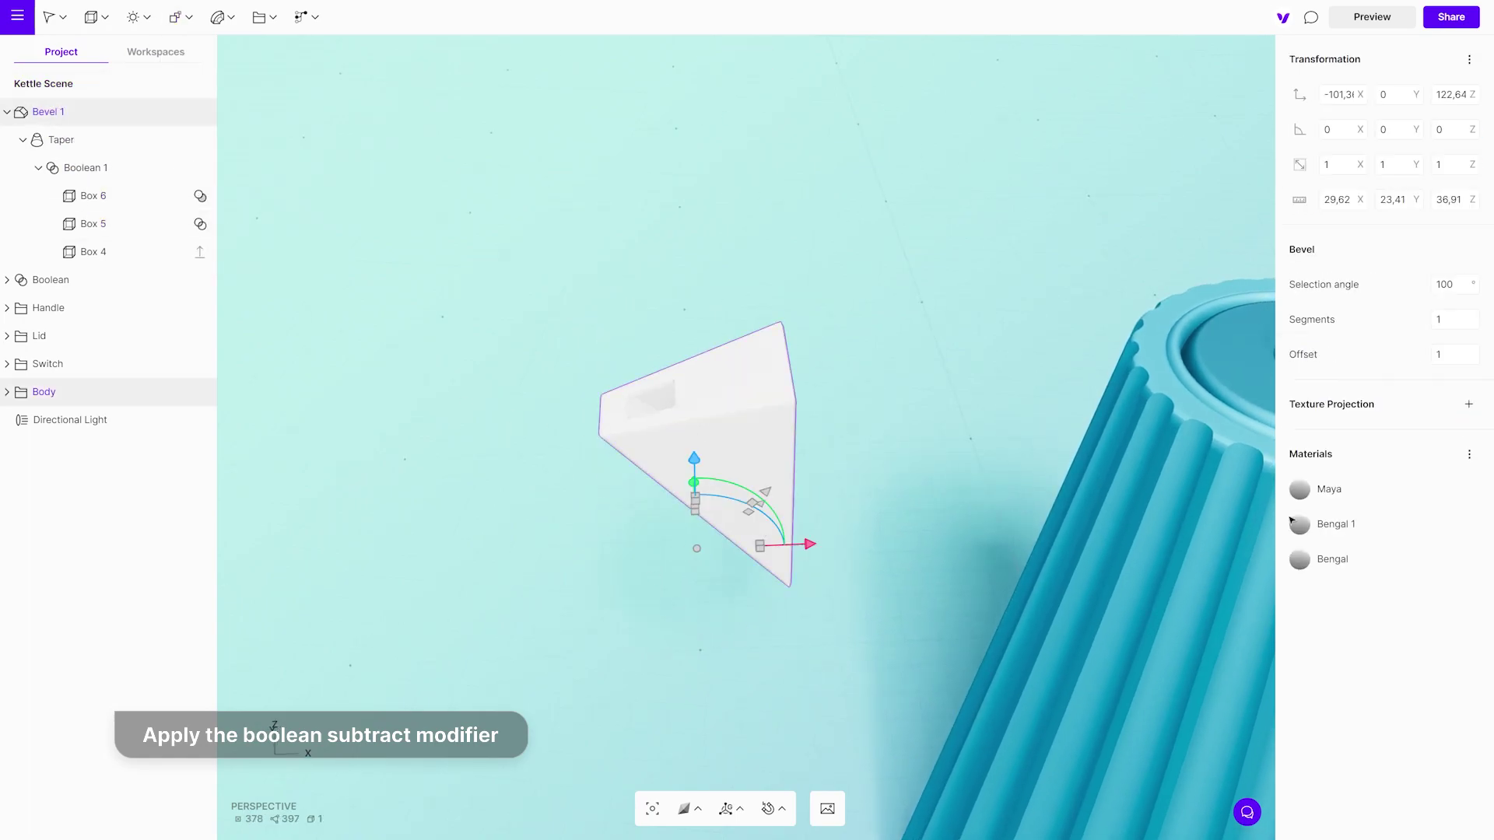
pyautogui.click(1469, 454)
pyautogui.click(1424, 461)
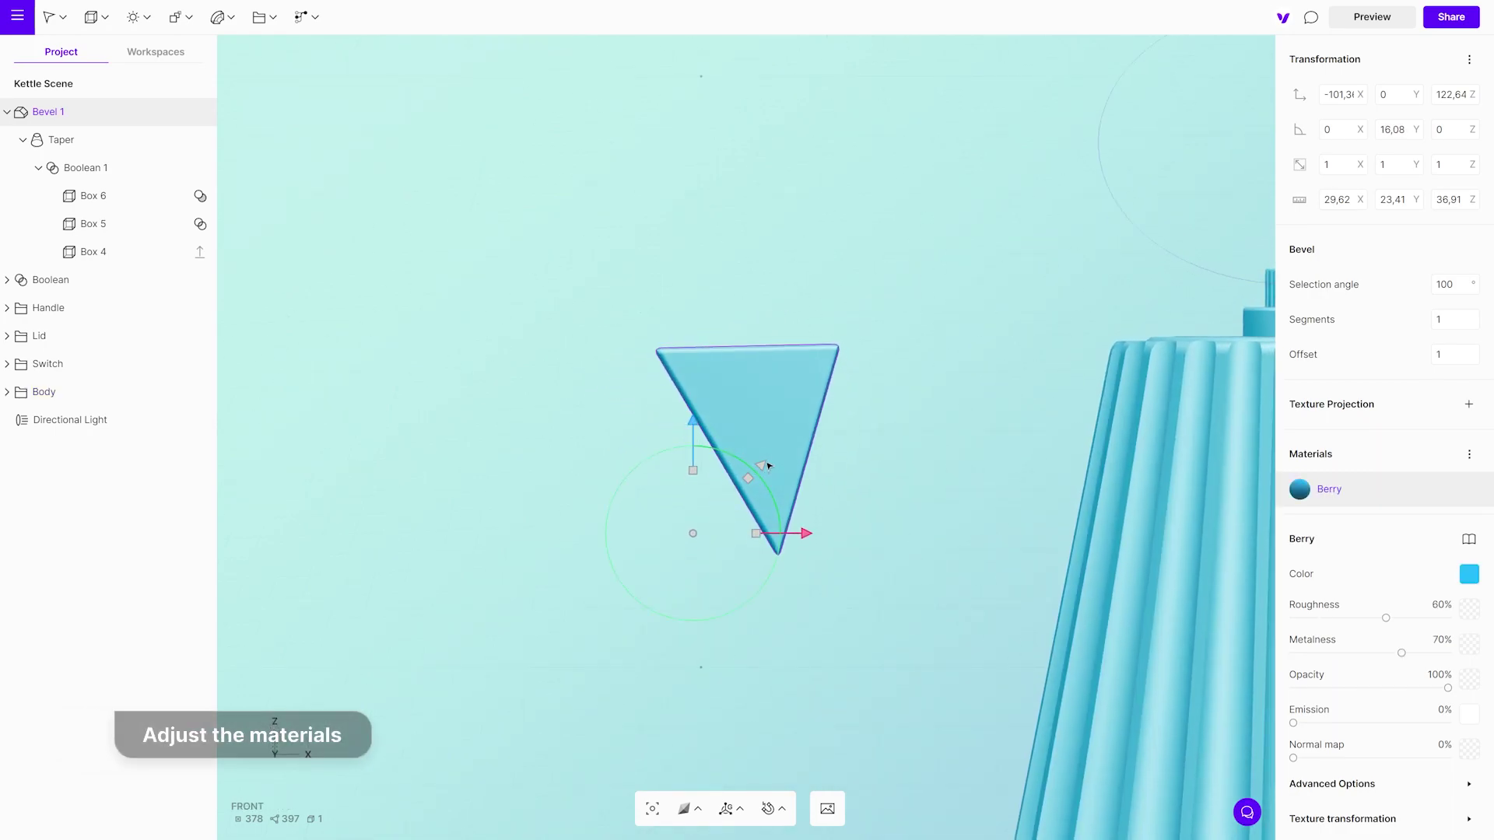
# Move the blue spout against the kettle body's upper side, opposite the handle and just below the rim
pyautogui.moveTo(767, 465); pyautogui.dragTo(1060, 483)
pyautogui.scroll(-5, 914, 558)
pyautogui.click(1150, 371)
pyautogui.moveTo(1079, 359); pyautogui.dragTo(970, 373, button='middle')
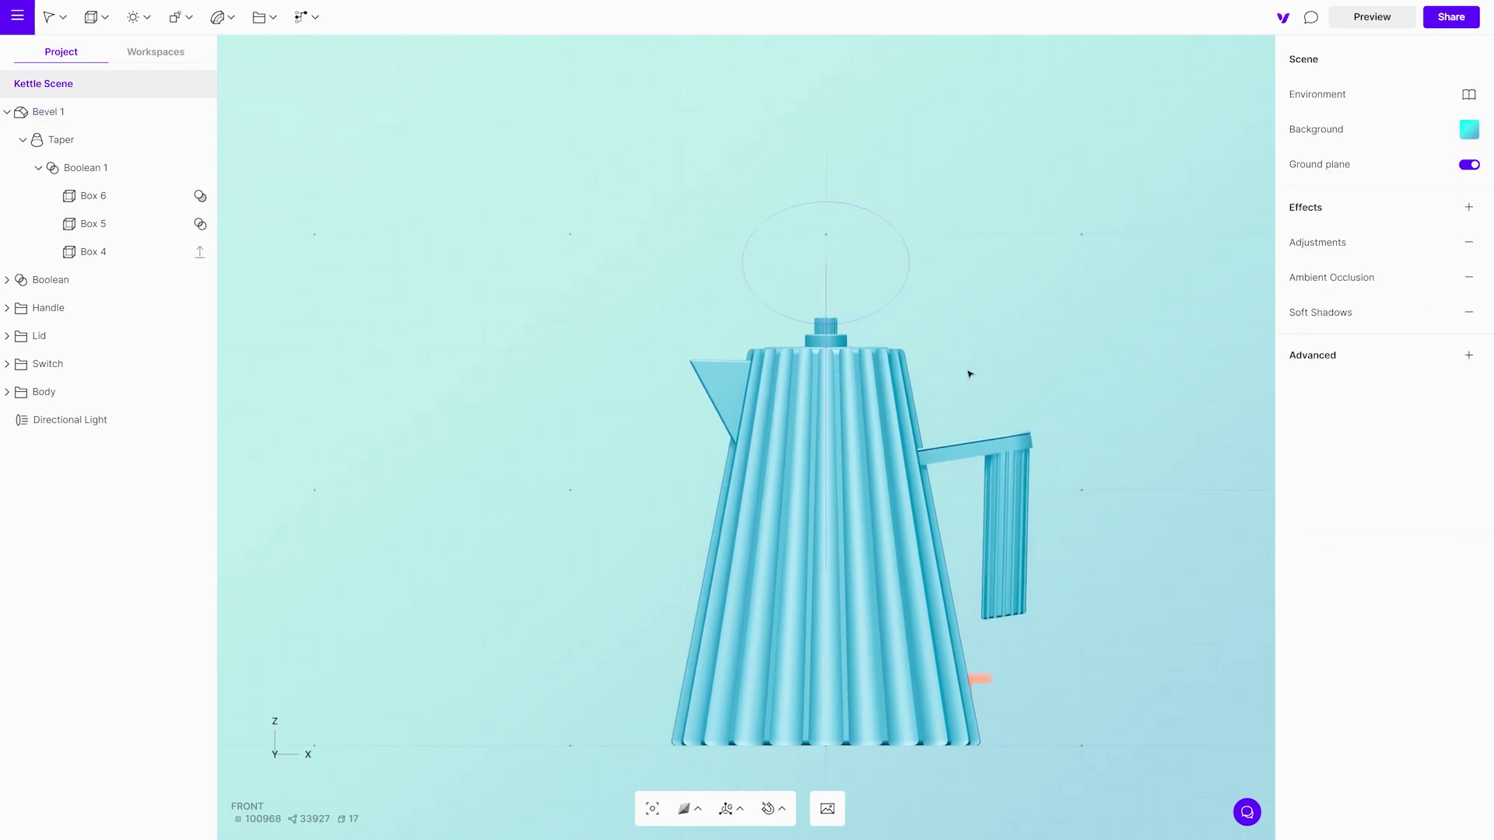
# Frame the whole kettle from a raised three-quarter angle on the handle side and add a camera from that view
pyautogui.moveTo(970, 373); pyautogui.dragTo(781, 511, button='right')
pyautogui.moveTo(741, 477); pyautogui.dragTo(710, 370, button='middle')
pyautogui.moveTo(923, 496); pyautogui.dragTo(462, 503, button='right')
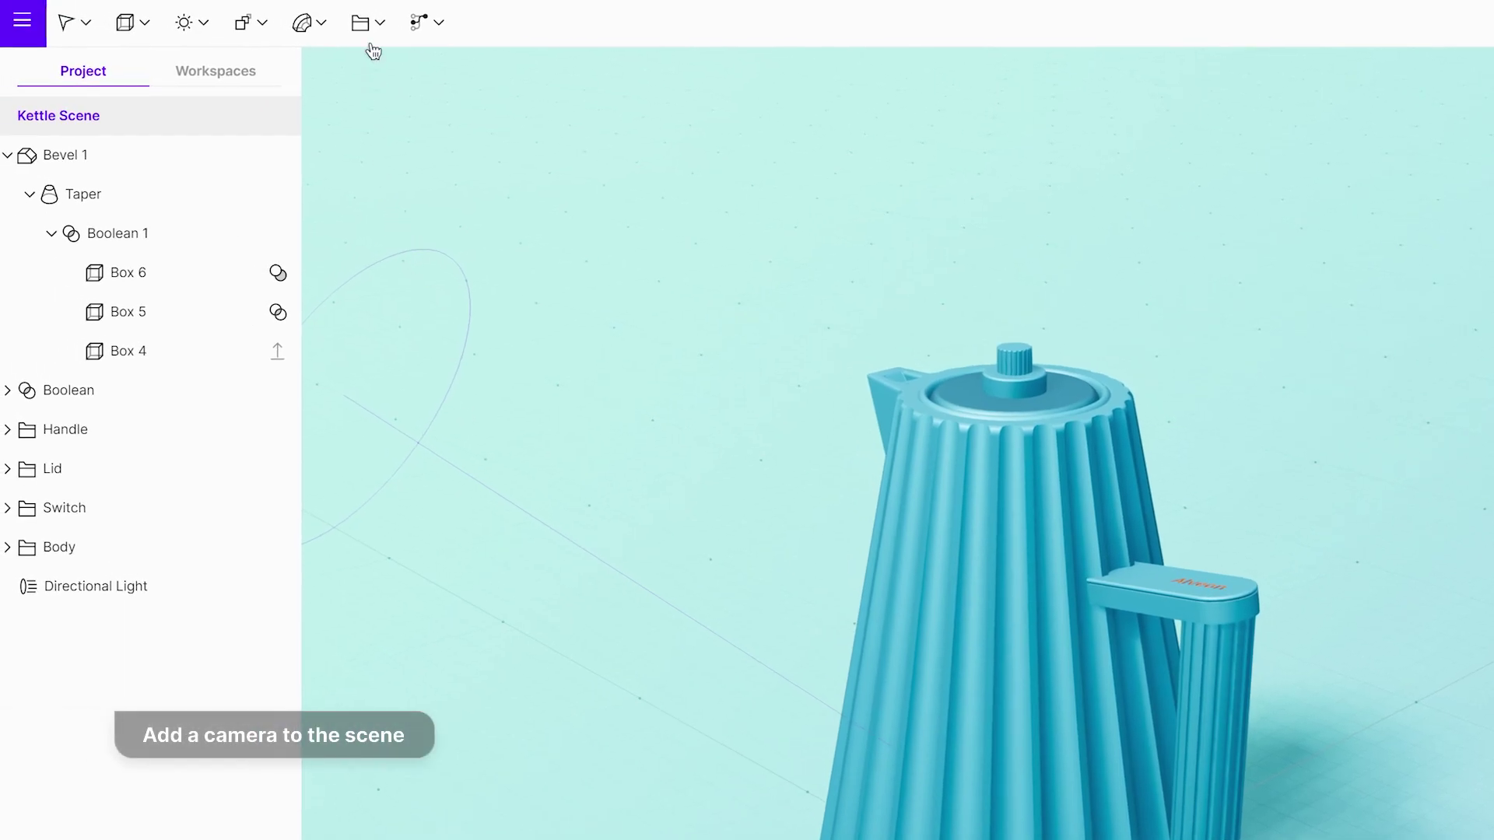
pyautogui.click(370, 31)
pyautogui.click(397, 127)
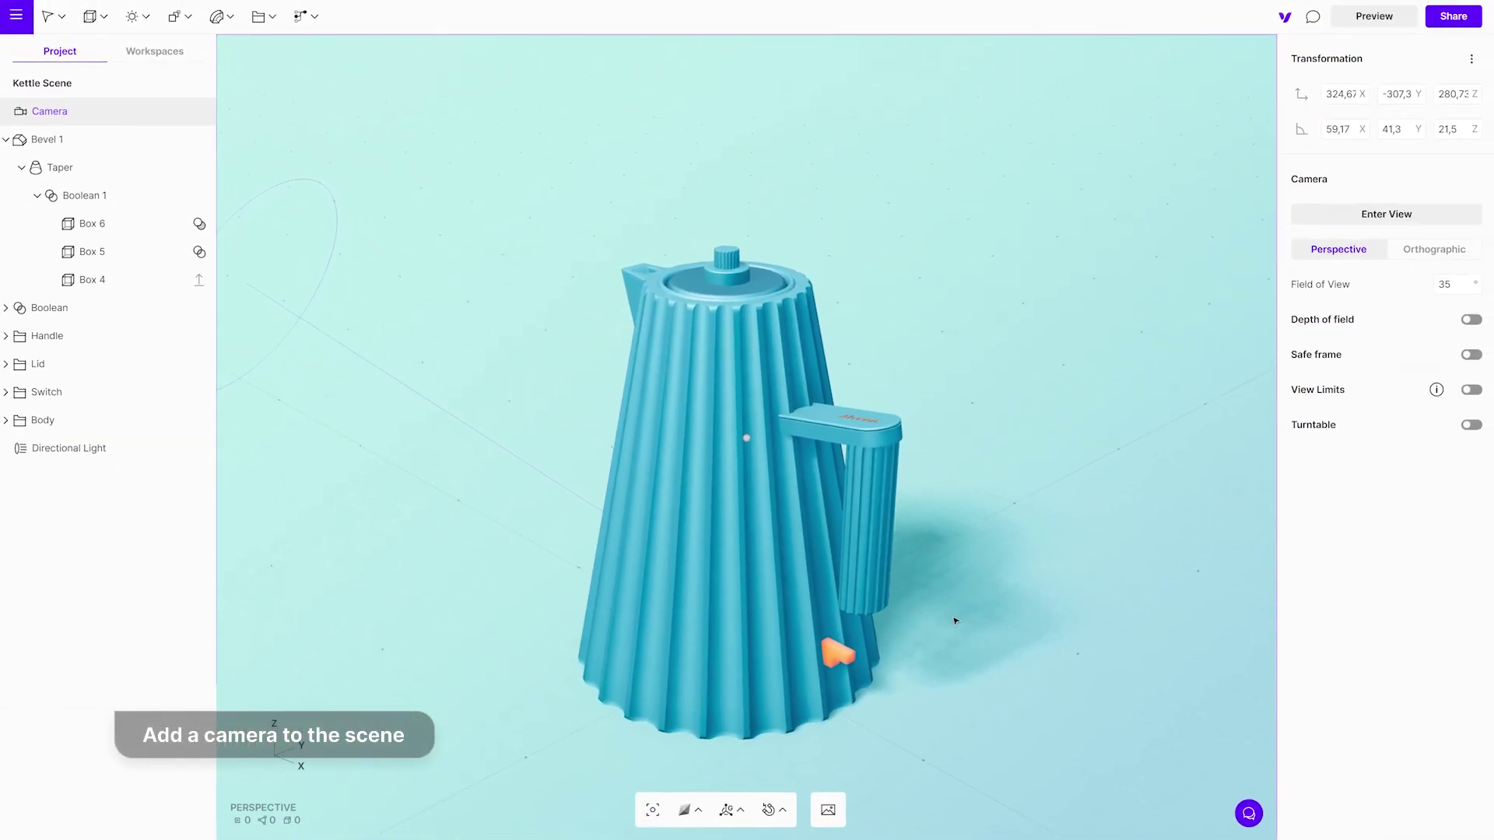
# Move the camera's target point onto the kettle's central axis at about X 0.2, Y 0.12, Z 96.1
pyautogui.moveTo(954, 617)
pyautogui.mouseDown(button='right')
pyautogui.moveTo(671, 587)
pyautogui.moveTo(494, 527)
pyautogui.moveTo(576, 534)
pyautogui.moveTo(750, 587)
pyautogui.moveTo(700, 607)
pyautogui.mouseUp(button='right')
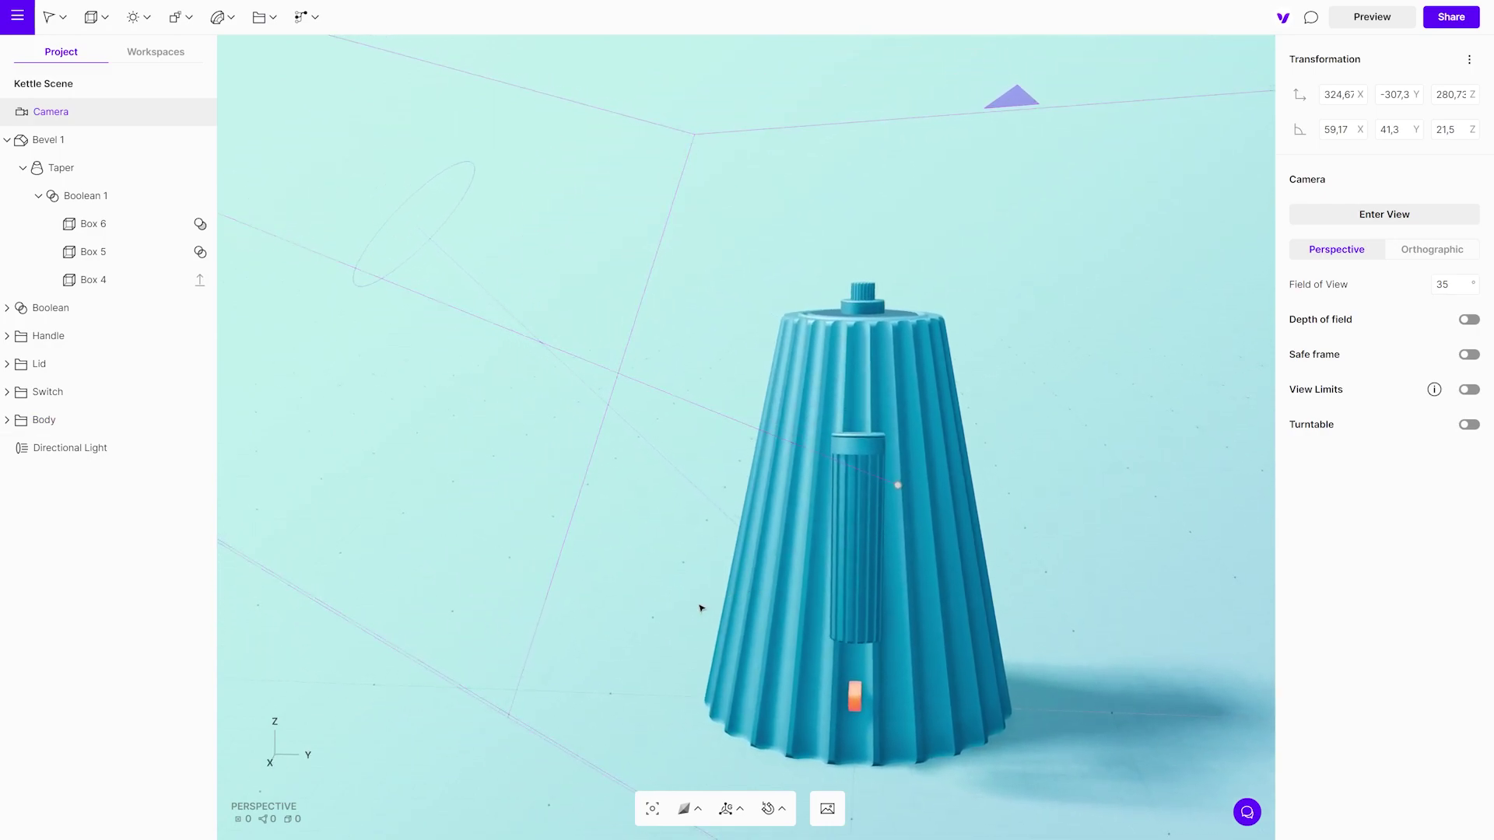
pyautogui.scroll(-5, 681, 544)
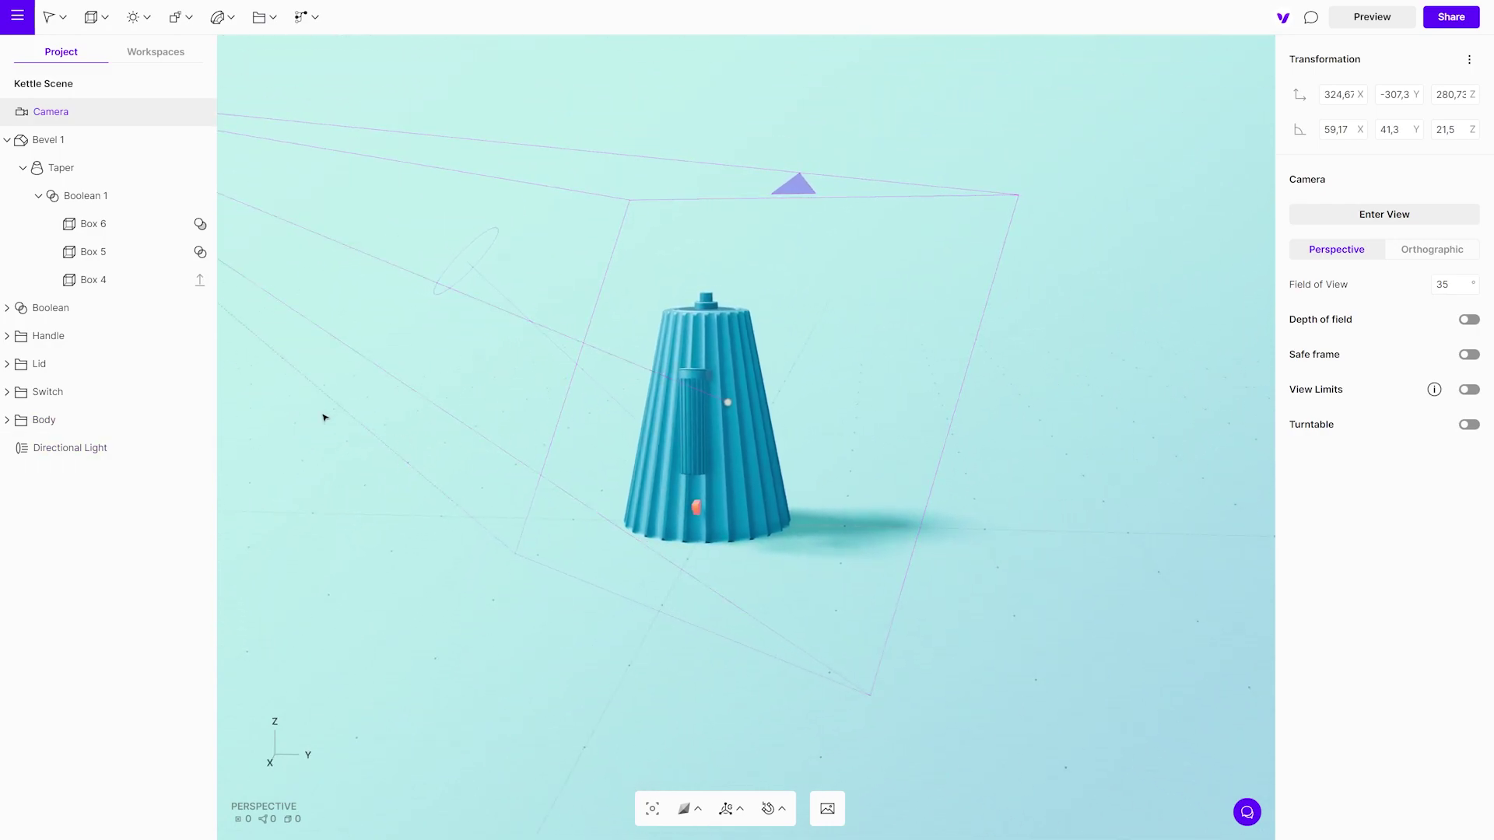
pyautogui.click(732, 410)
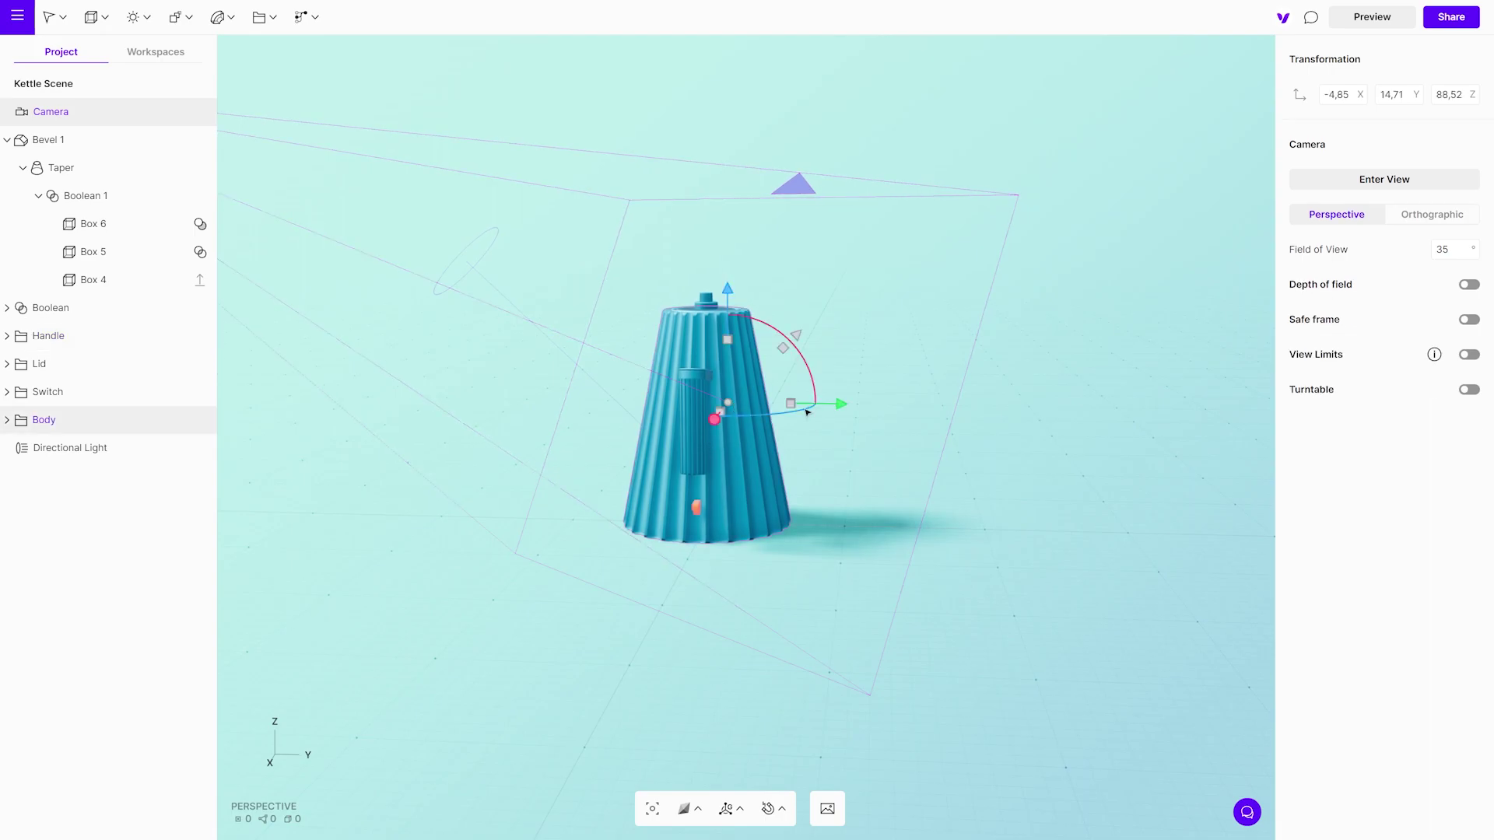
pyautogui.moveTo(844, 529); pyautogui.dragTo(844, 607, button='right')
pyautogui.moveTo(799, 501); pyautogui.dragTo(779, 509)
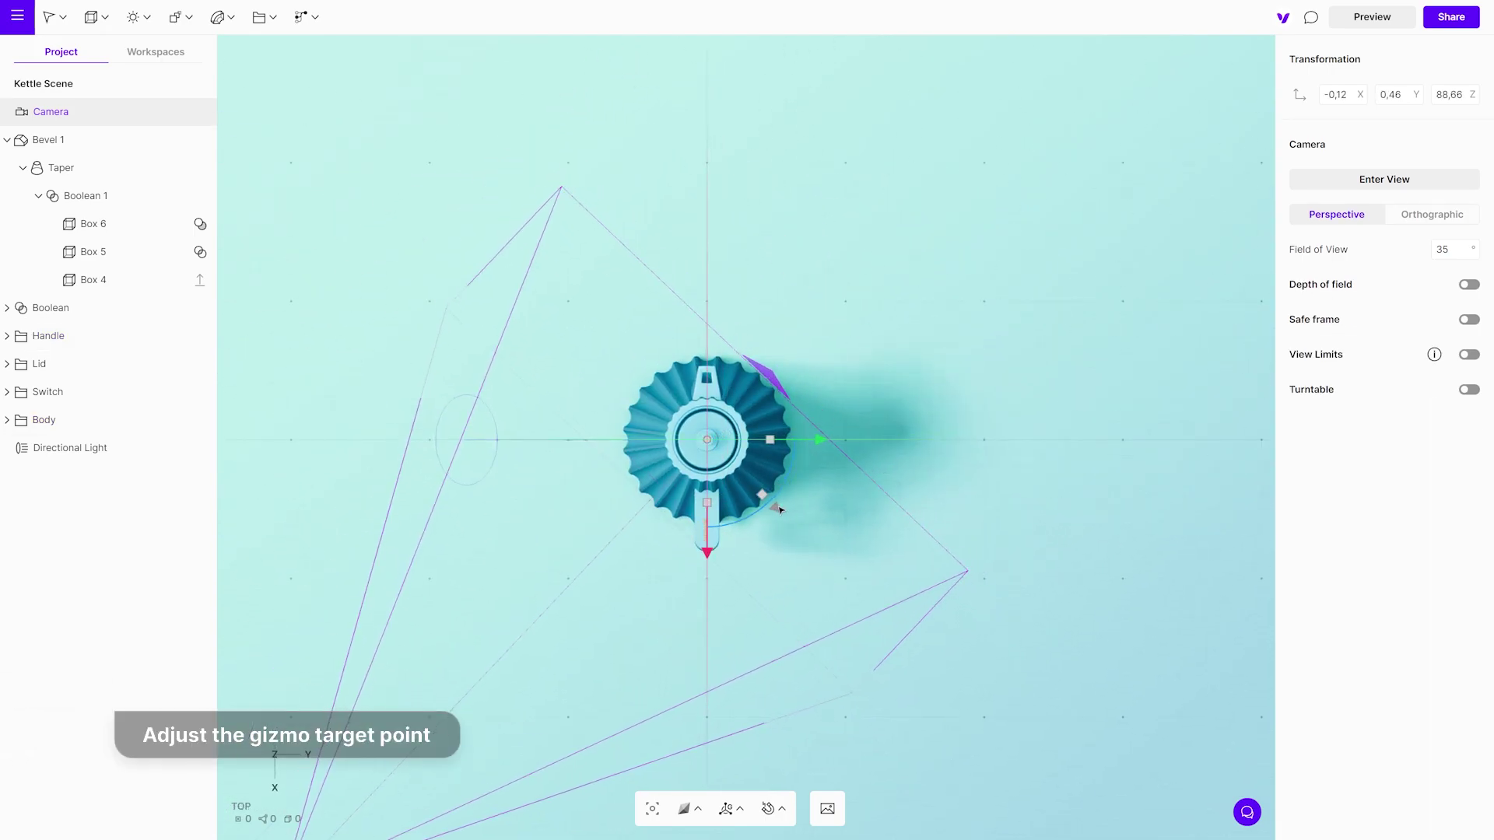
pyautogui.moveTo(794, 519); pyautogui.dragTo(758, 366, button='right')
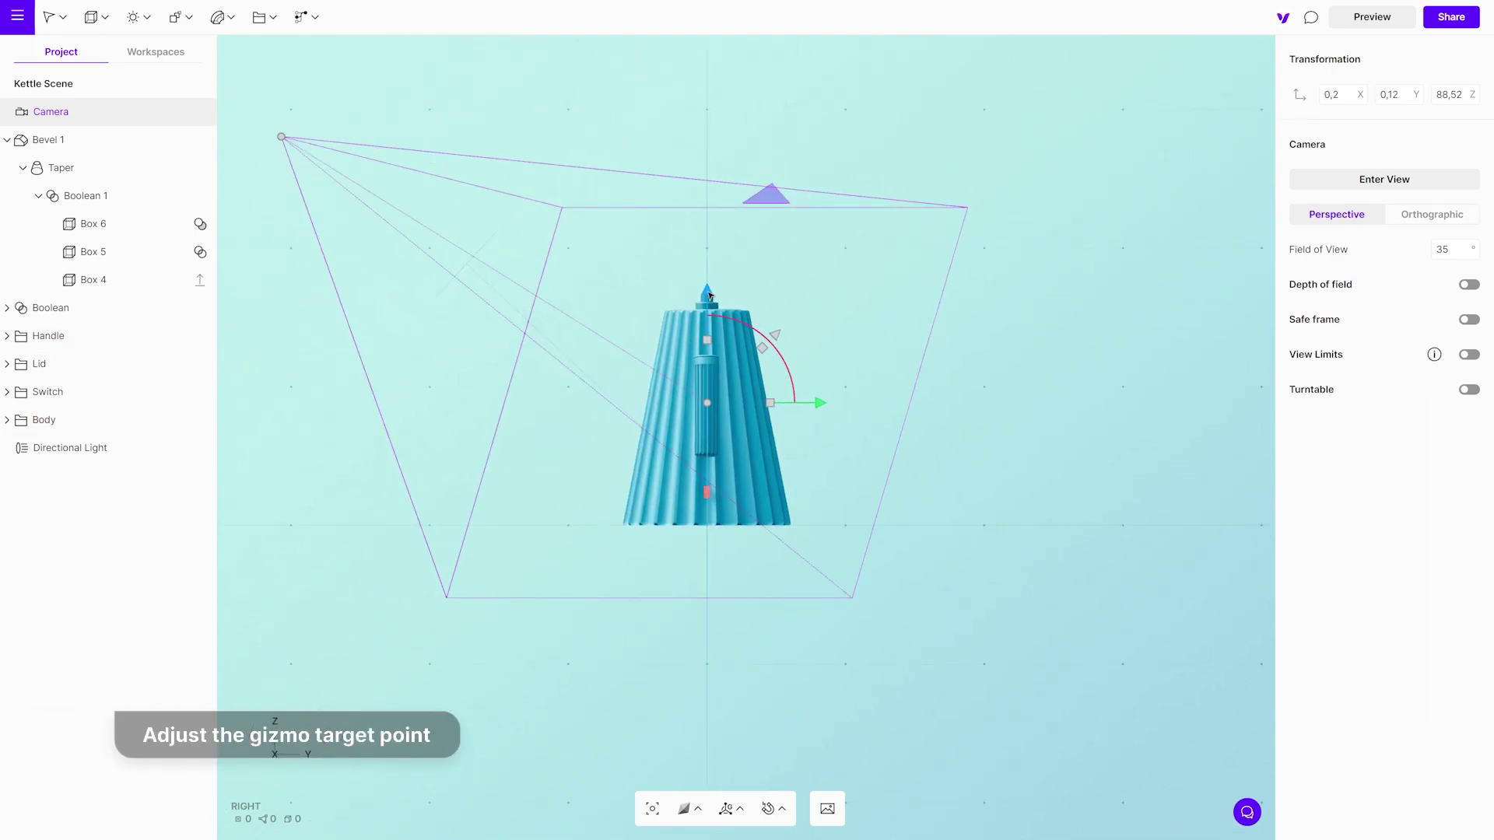
pyautogui.moveTo(710, 295); pyautogui.dragTo(707, 284)
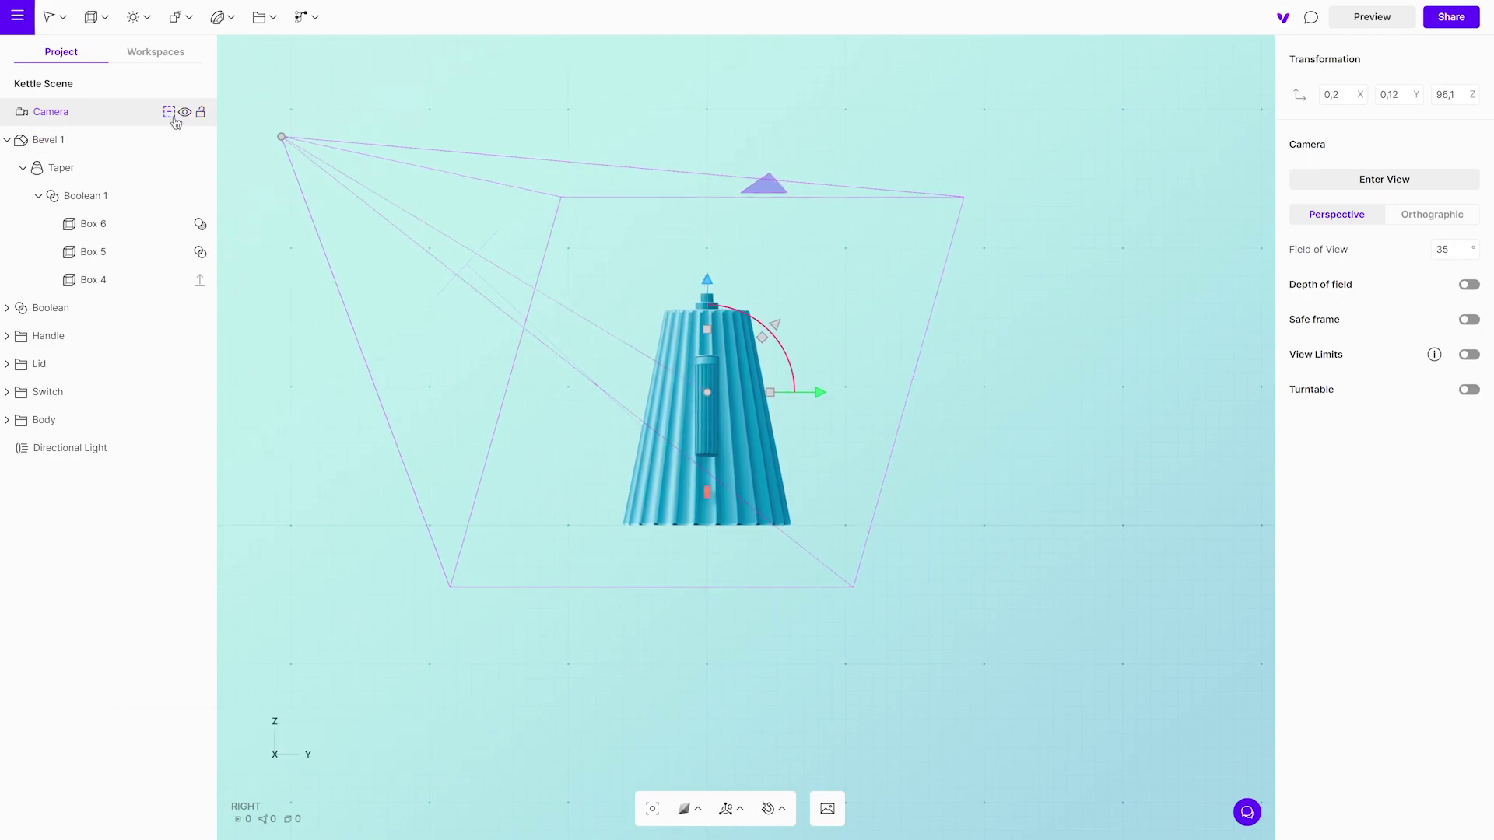
# Enter the camera's view and enable its turntable with easing set to 100%
pyautogui.click(174, 118)
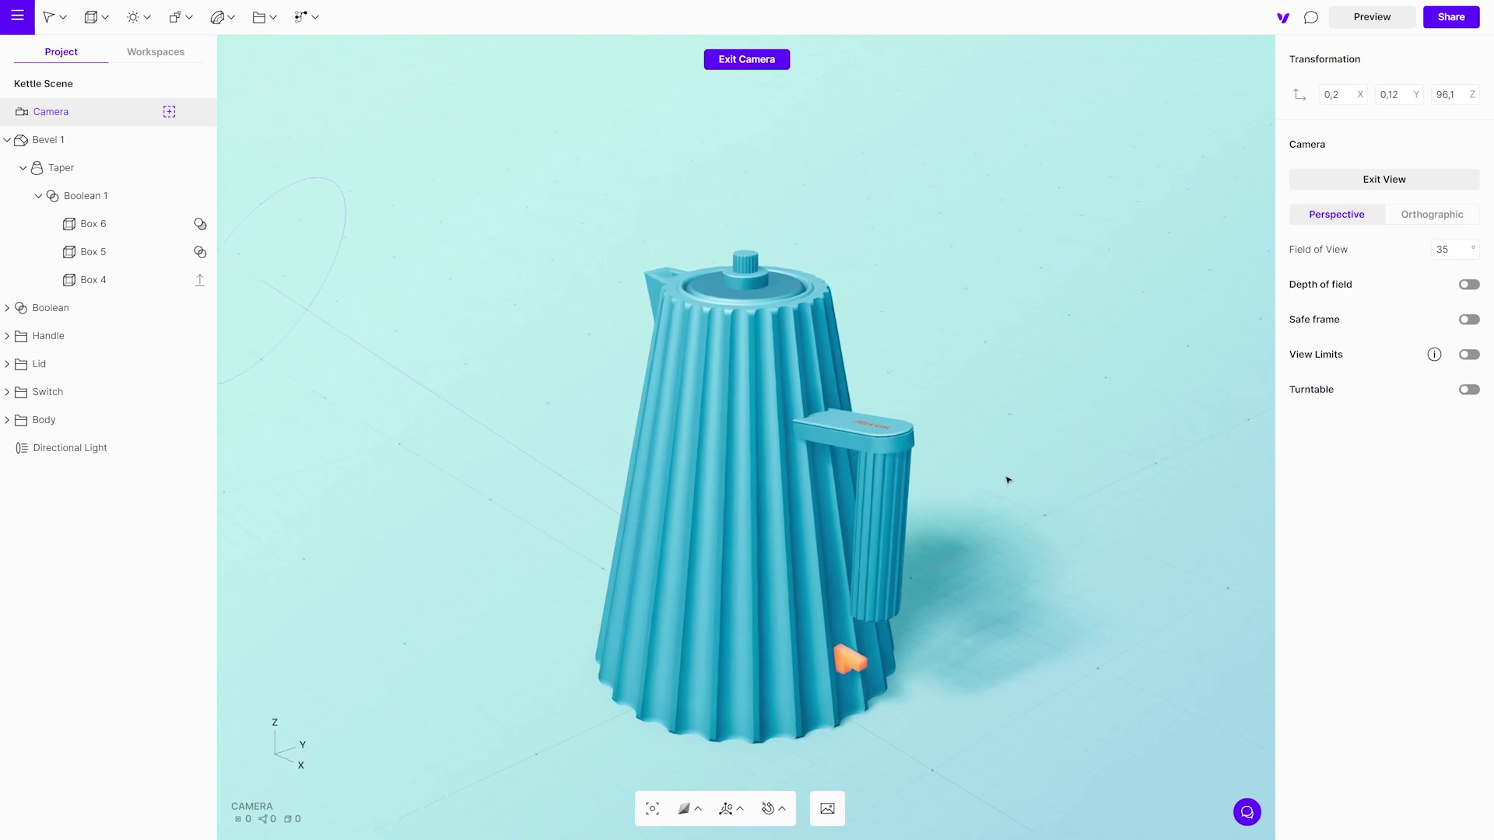
pyautogui.moveTo(1007, 477); pyautogui.dragTo(1057, 495)
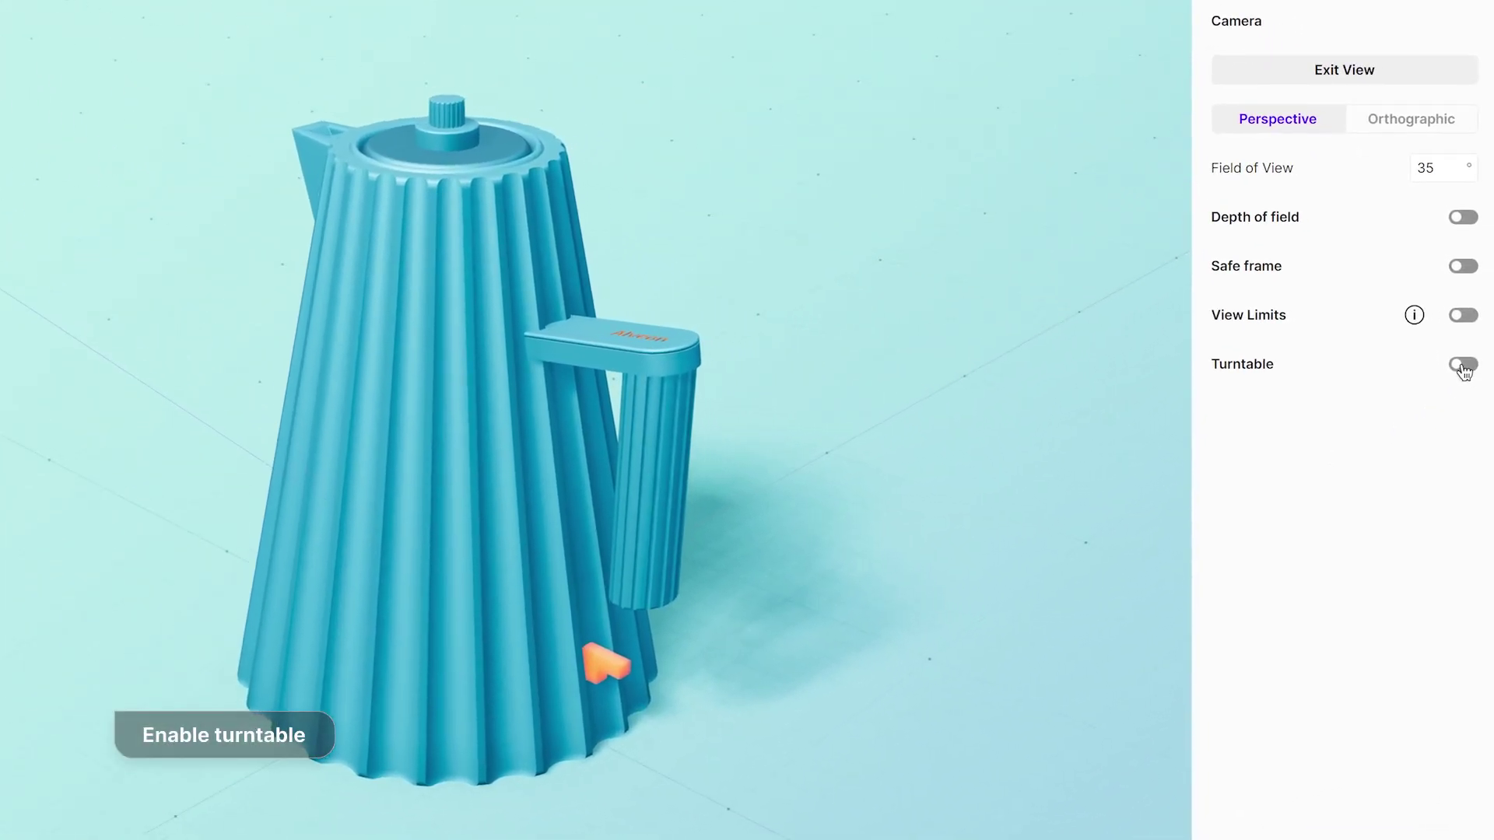
pyautogui.click(1469, 389)
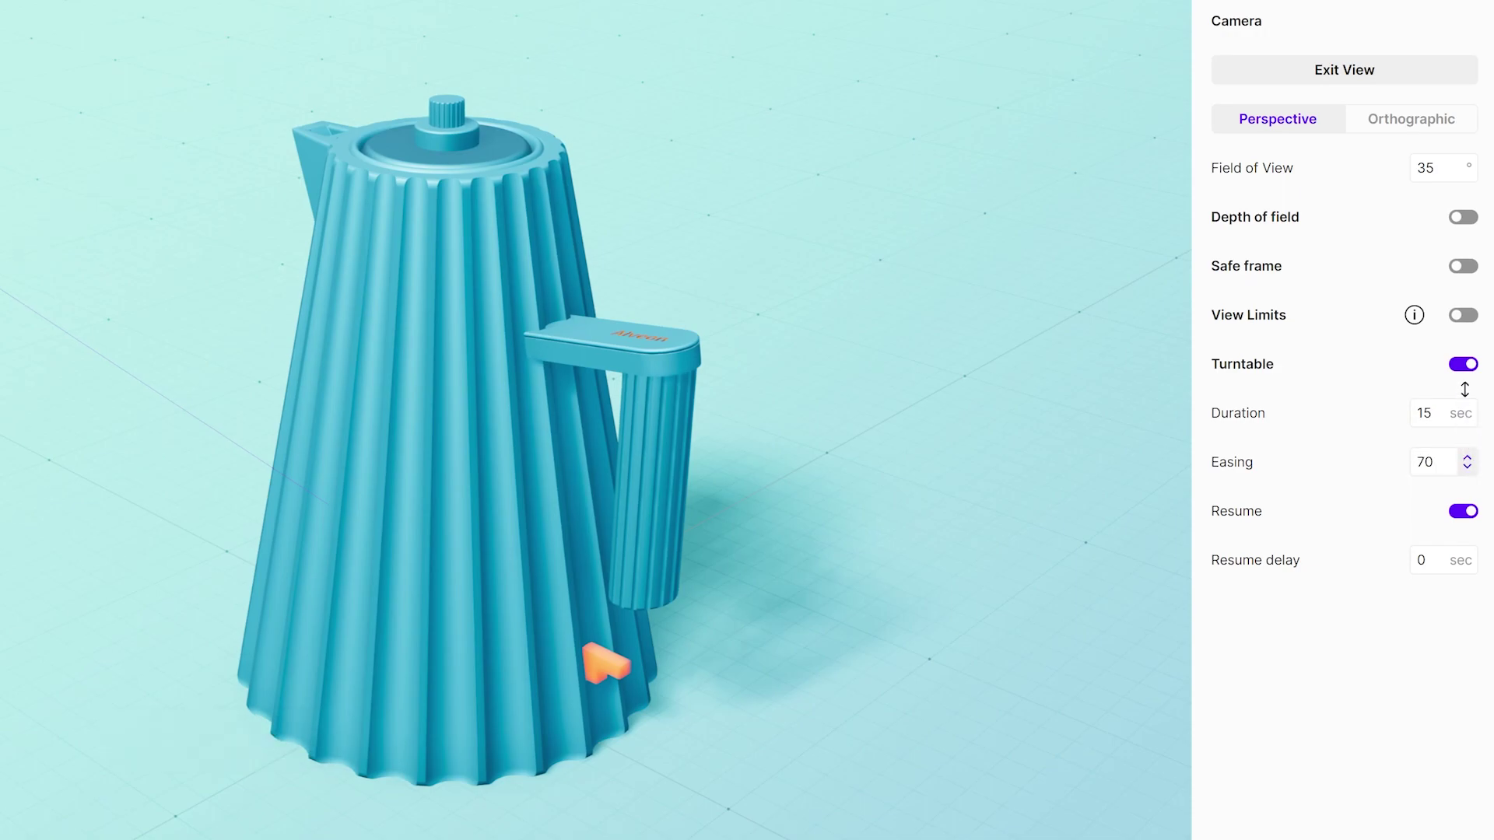
pyautogui.moveTo(1465, 389); pyautogui.dragTo(1464, 324)
# Enable the camera's view limits with 69° left and 70° right, and preview the scene before returning to editing
pyautogui.click(1464, 317)
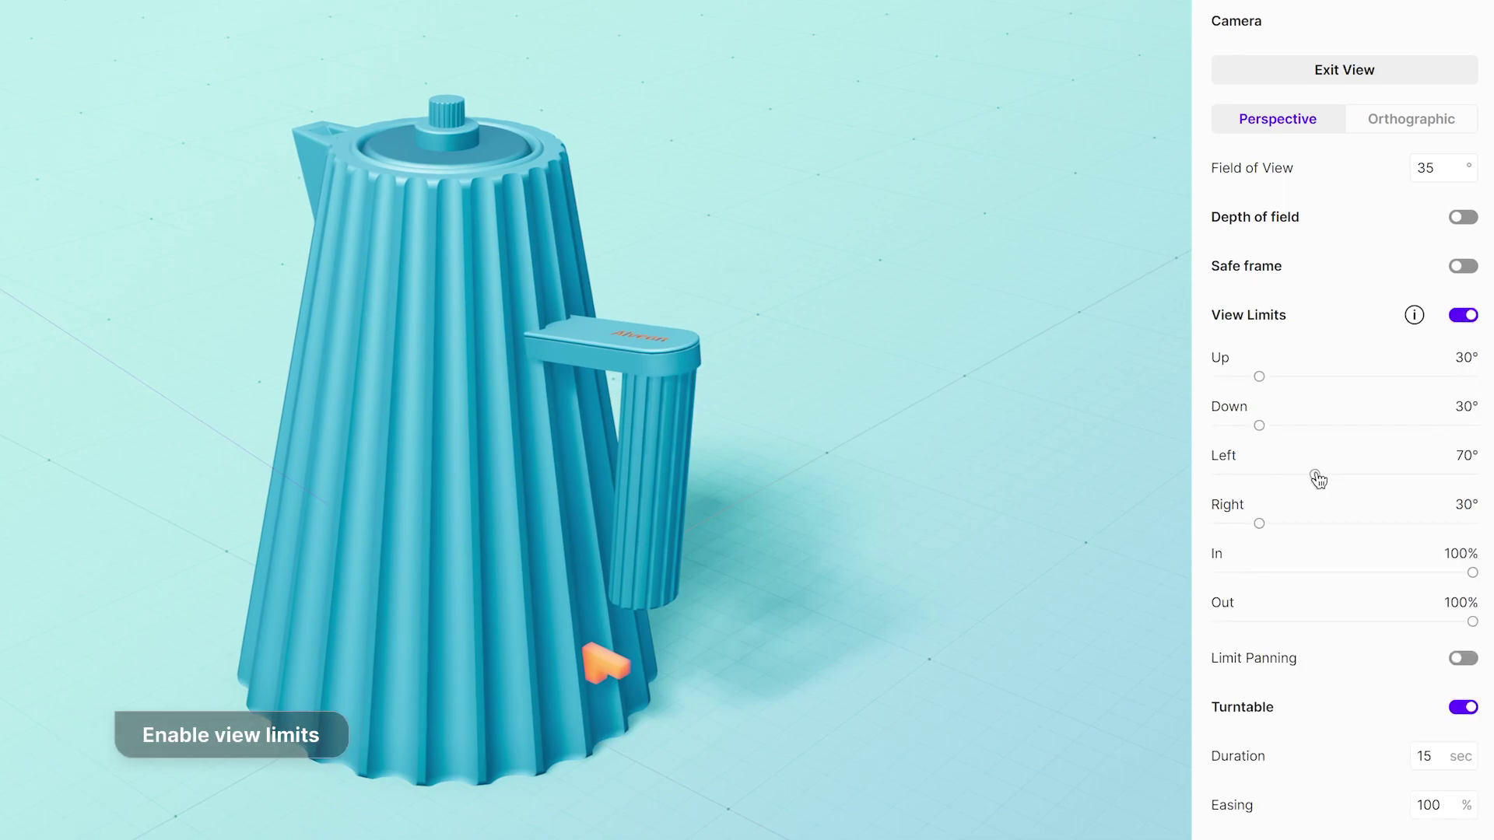
pyautogui.moveTo(1260, 524); pyautogui.dragTo(1320, 528)
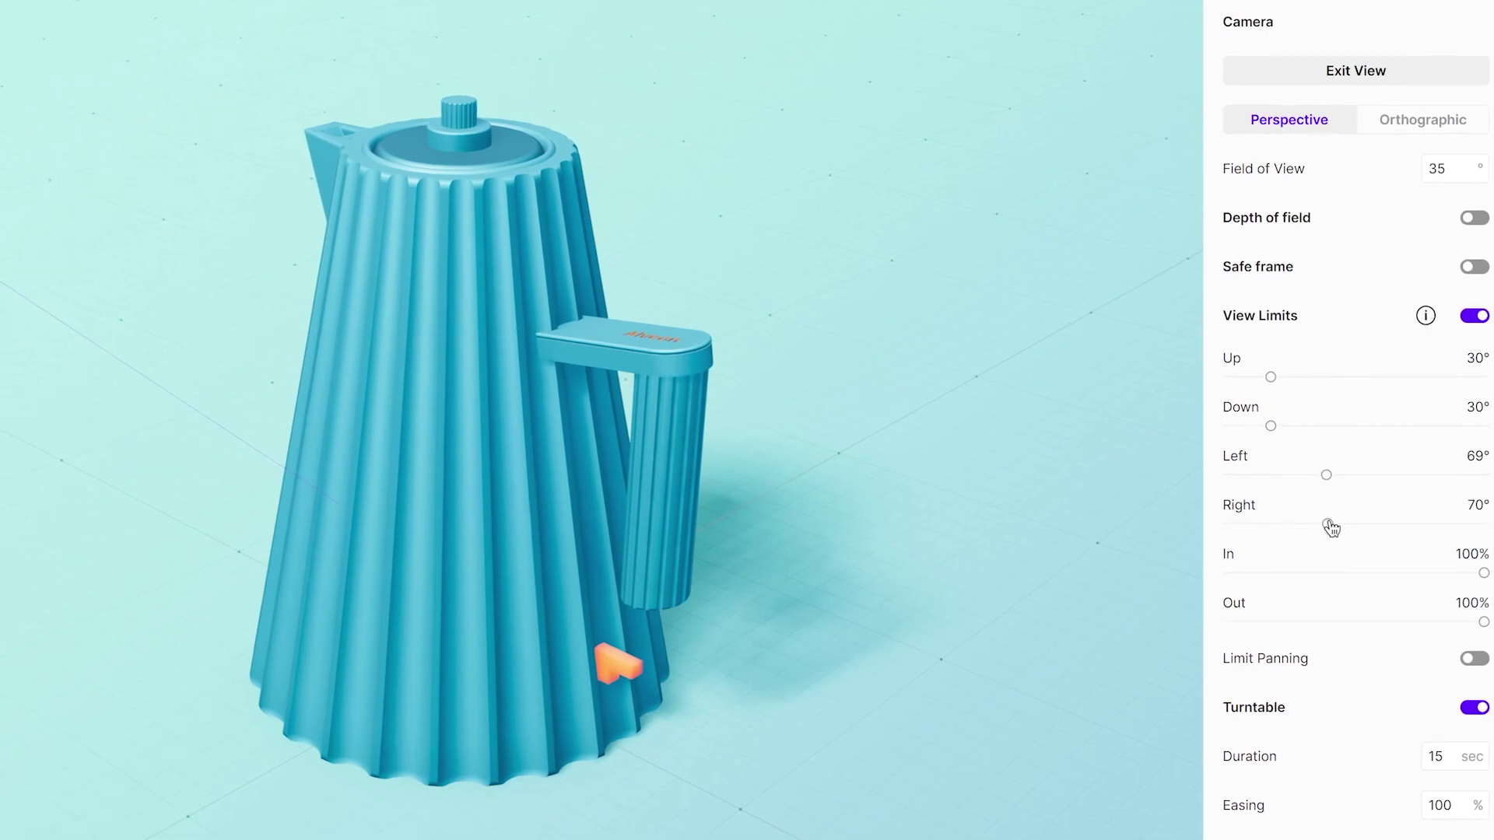
pyautogui.click(988, 443)
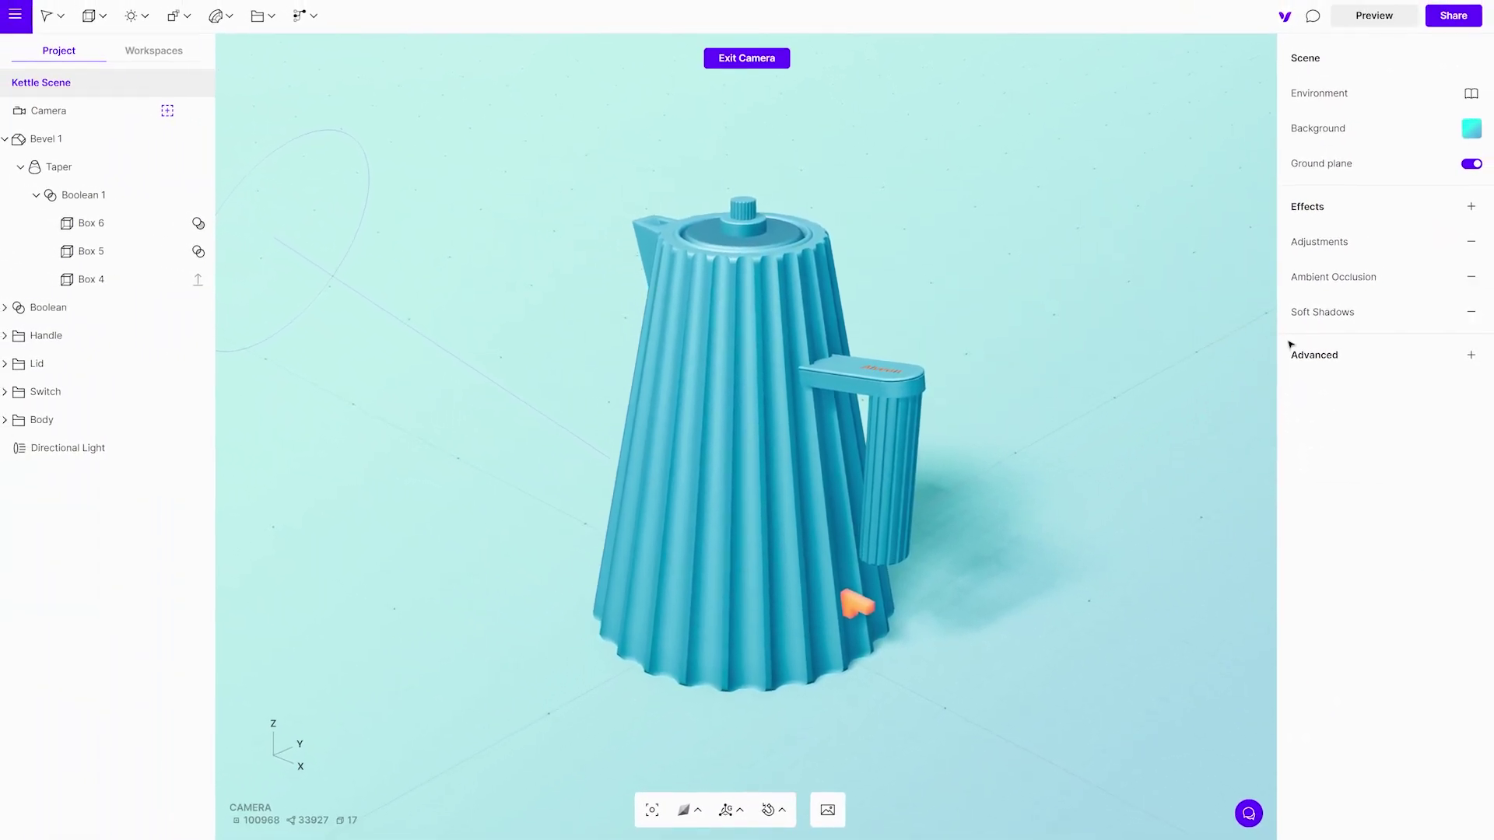
pyautogui.click(1392, 24)
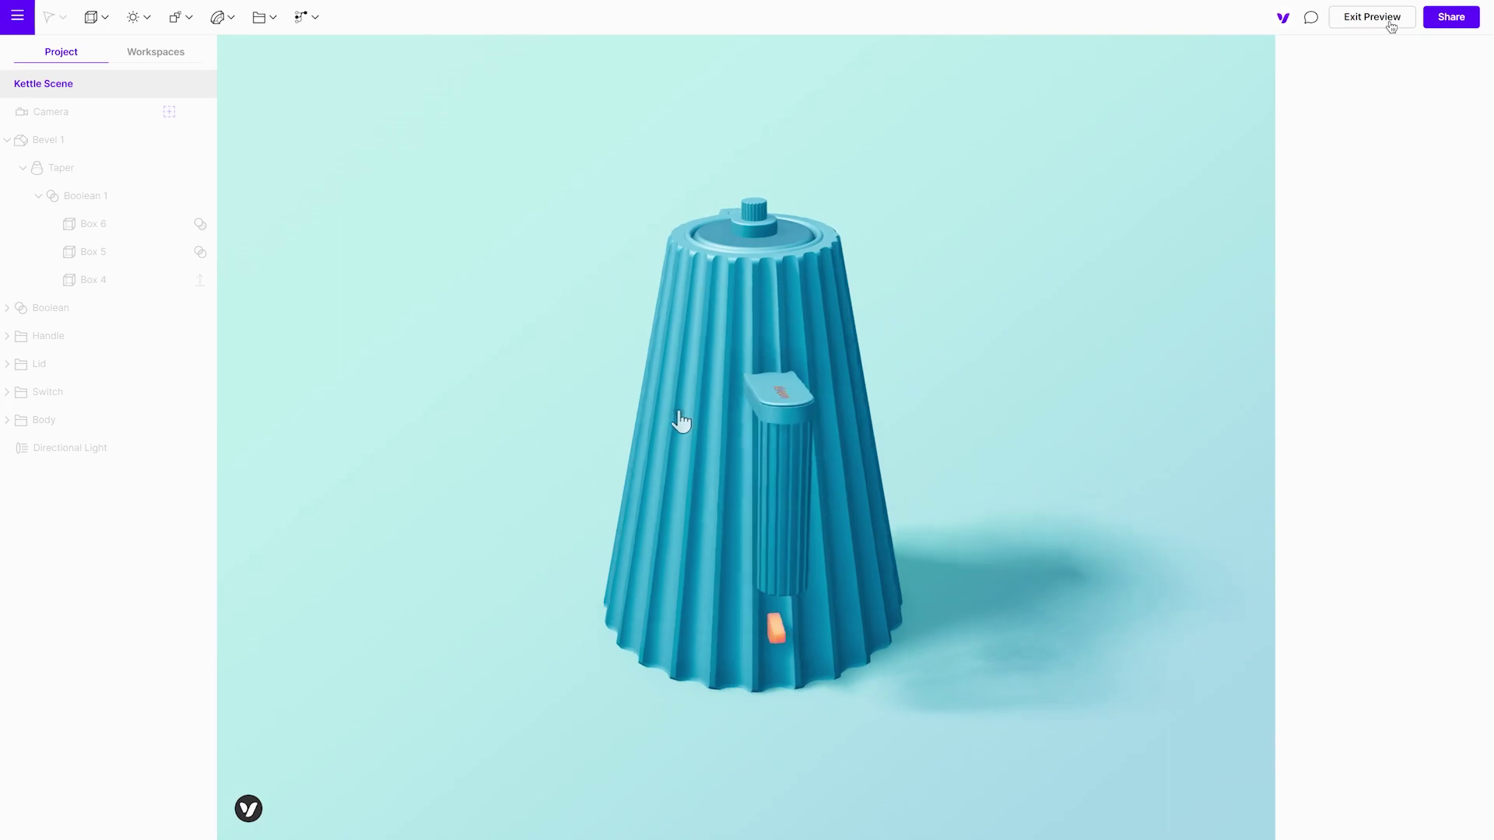
pyautogui.click(1373, 17)
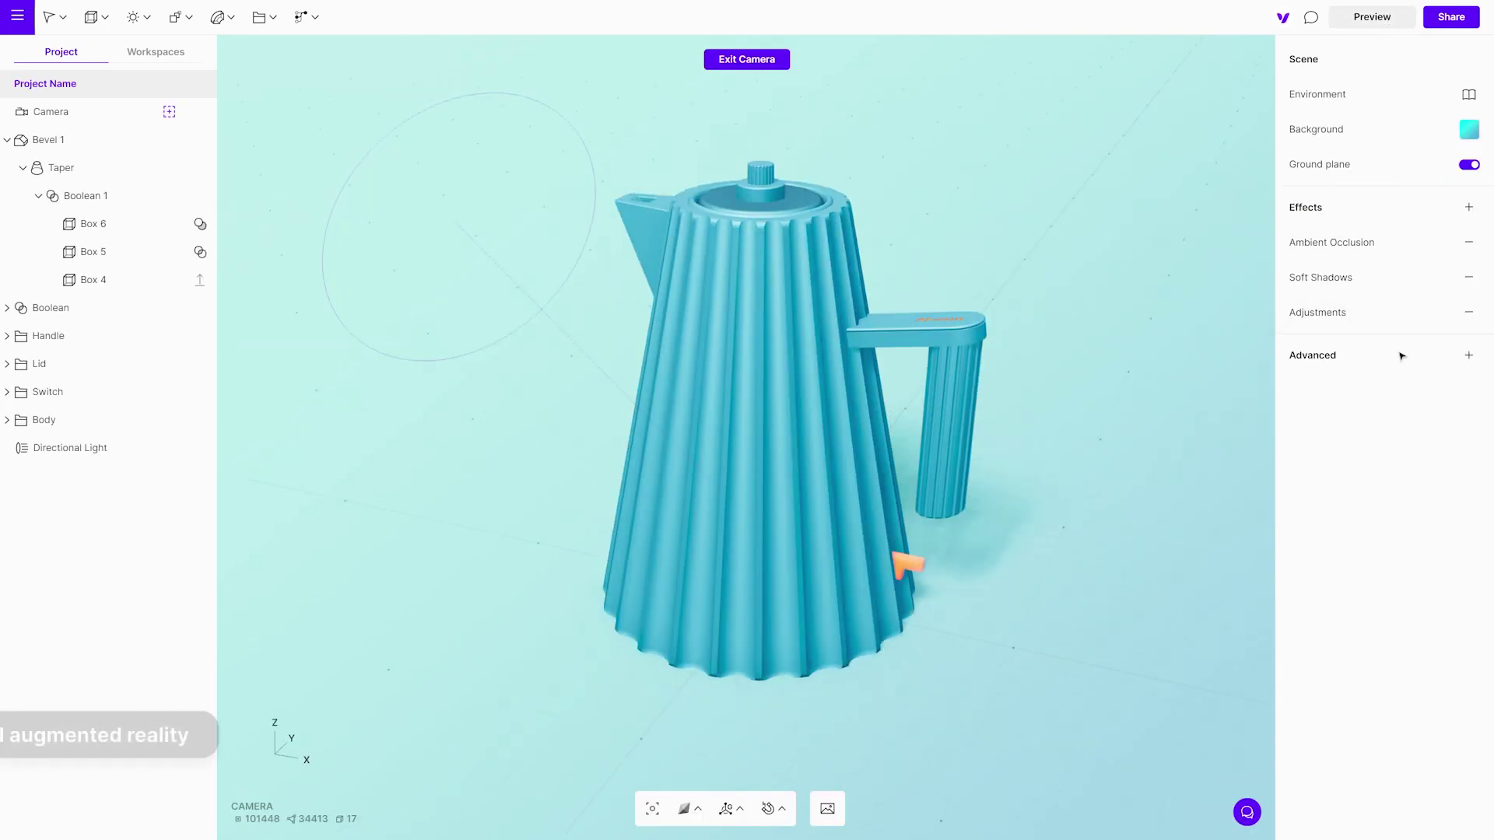
# Add augmented reality to the scene and make its background transparent
pyautogui.click(1468, 355)
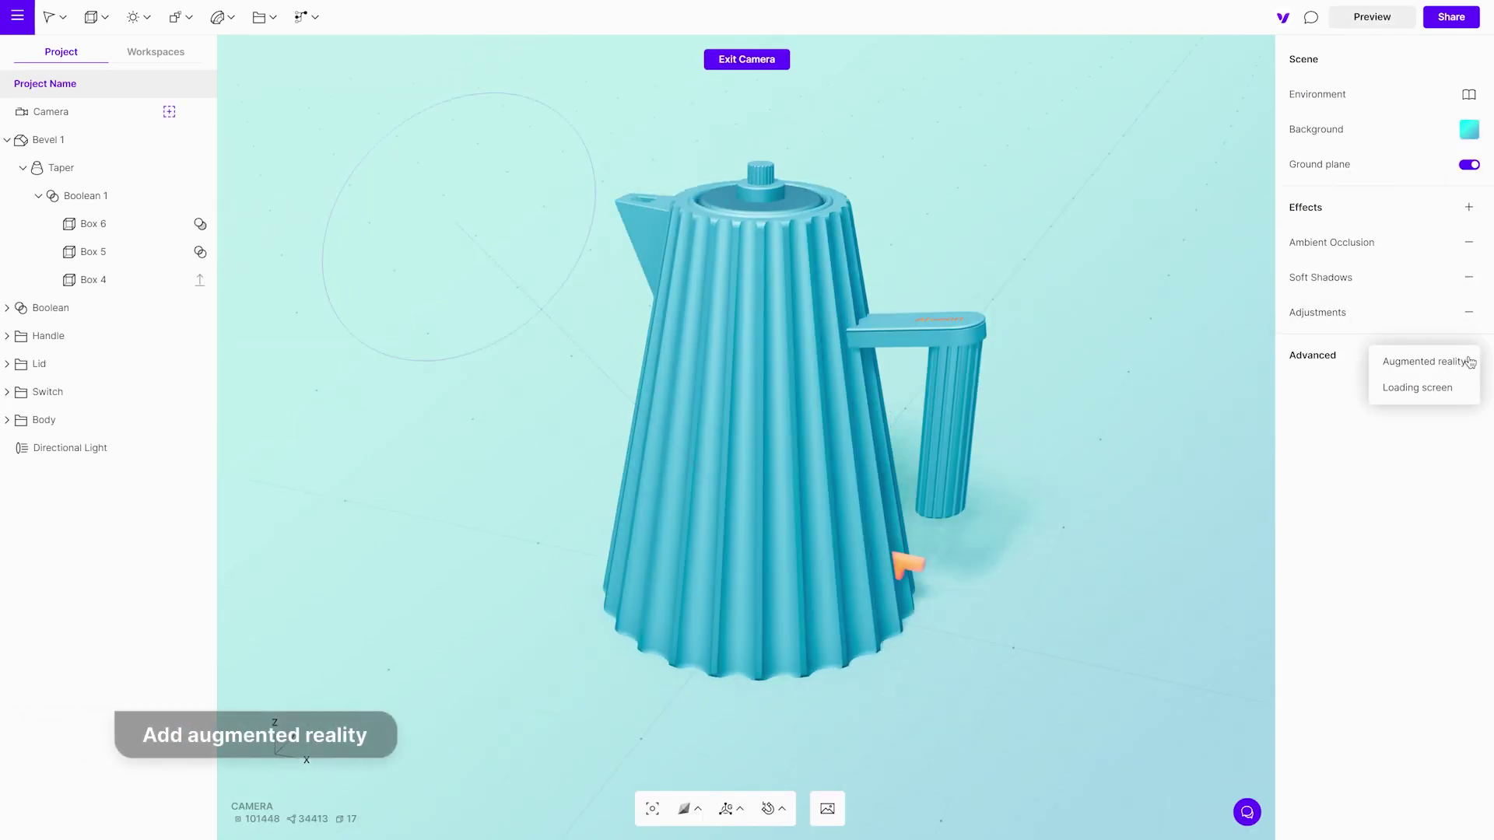
pyautogui.click(1411, 366)
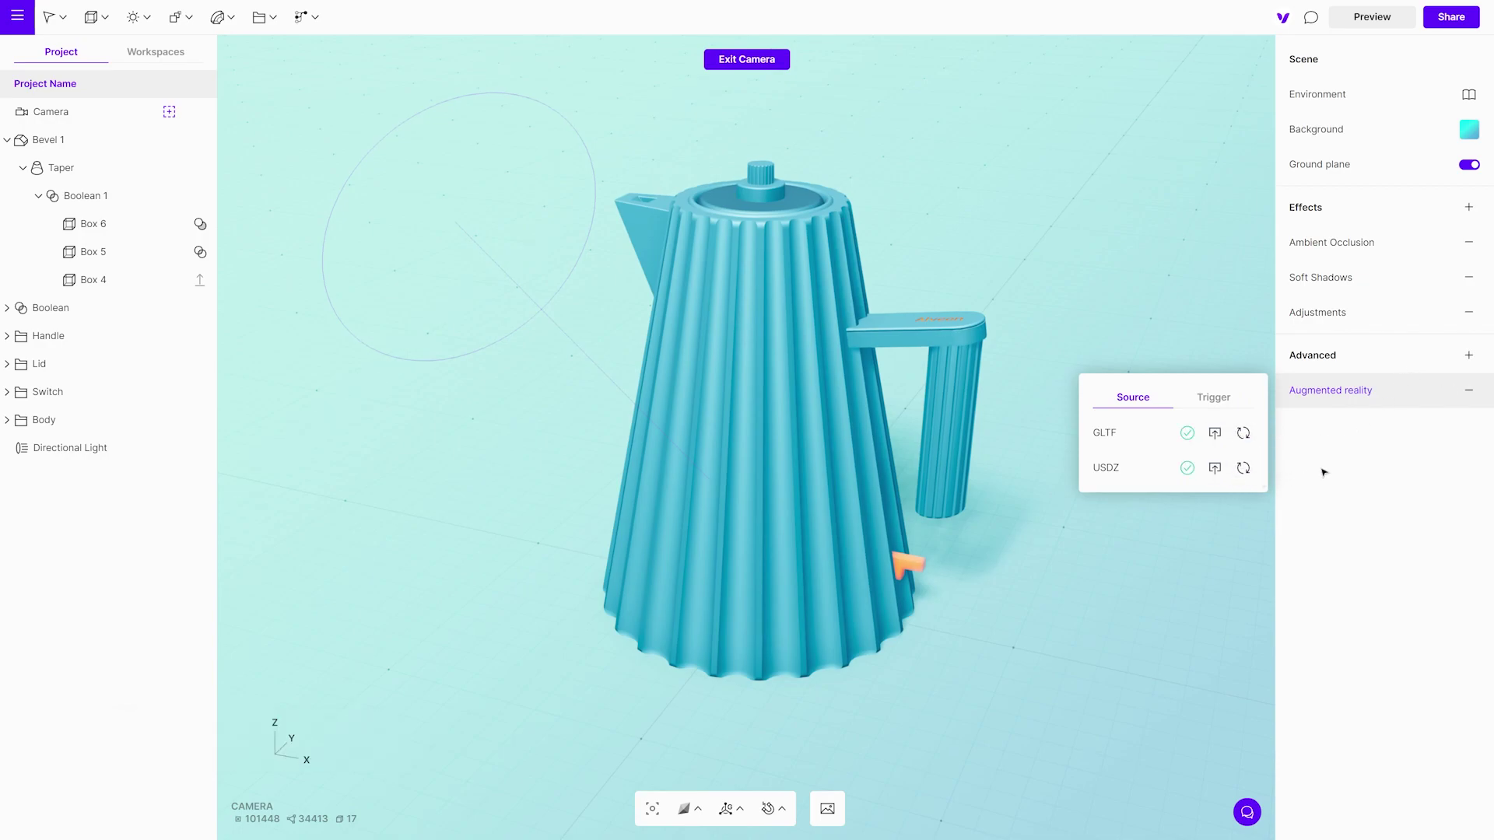
pyautogui.click(1469, 129)
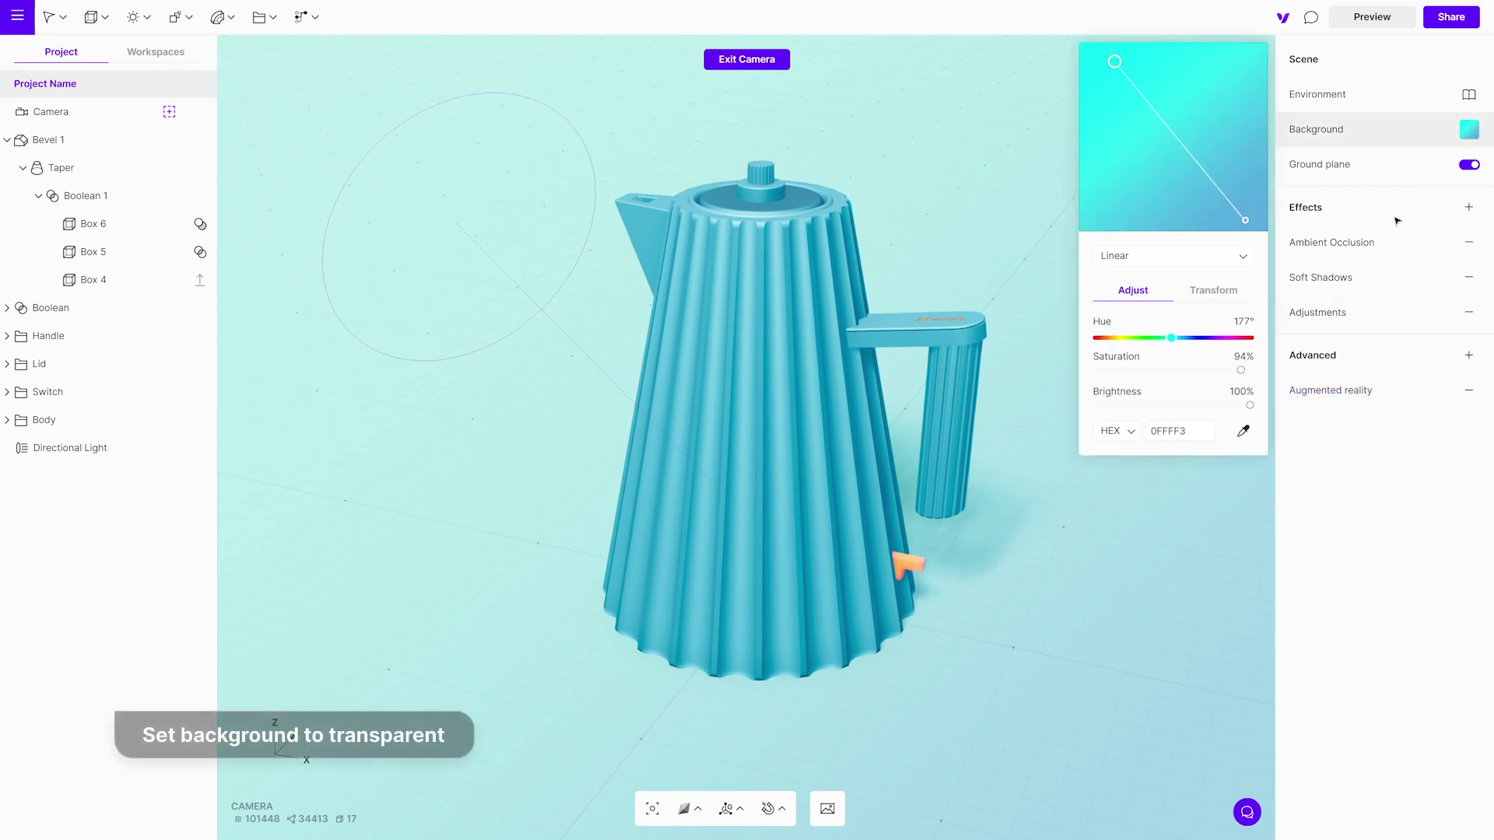
pyautogui.click(1239, 258)
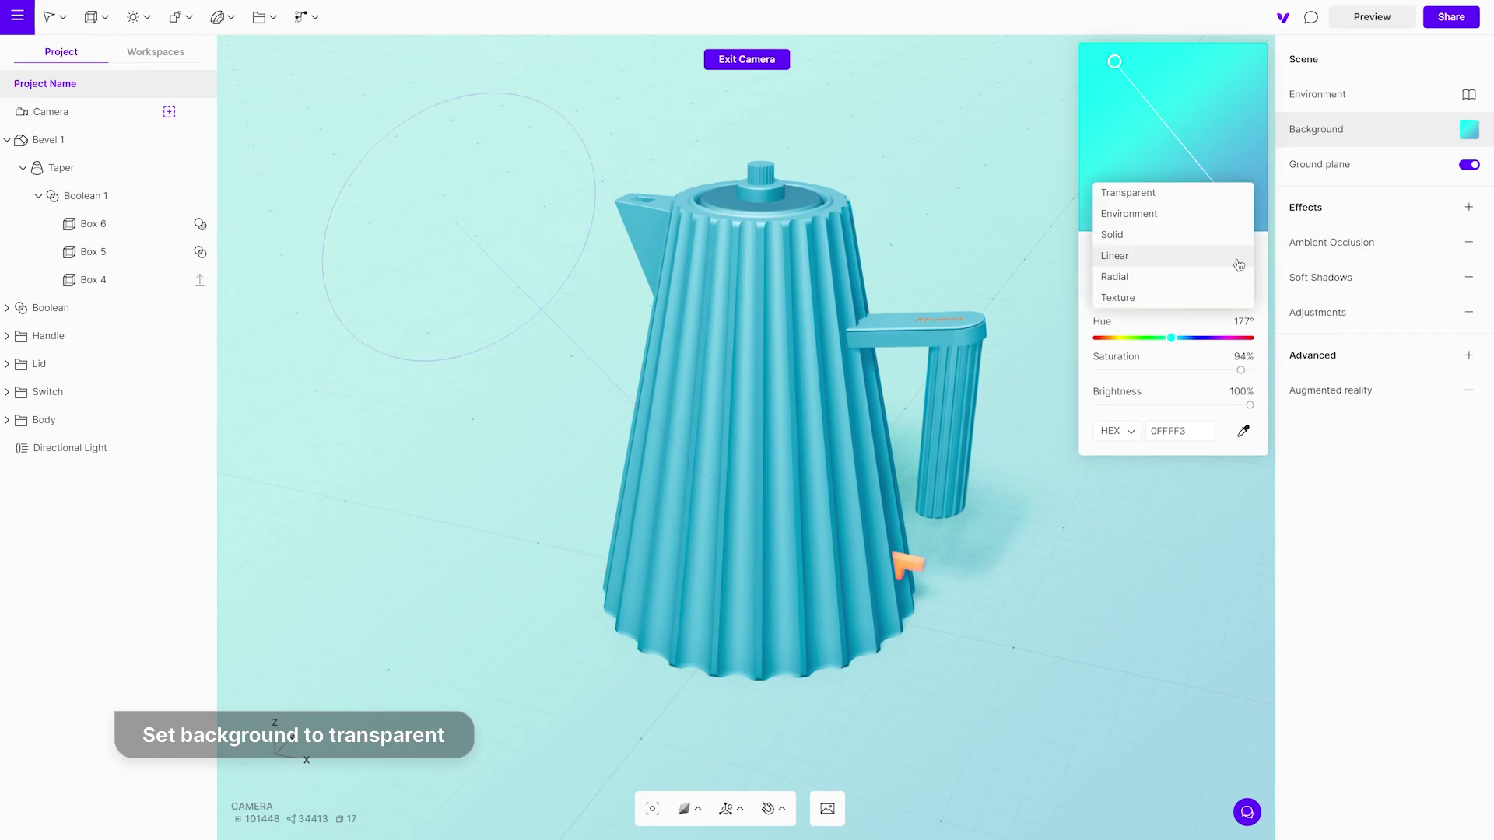
pyautogui.click(1152, 195)
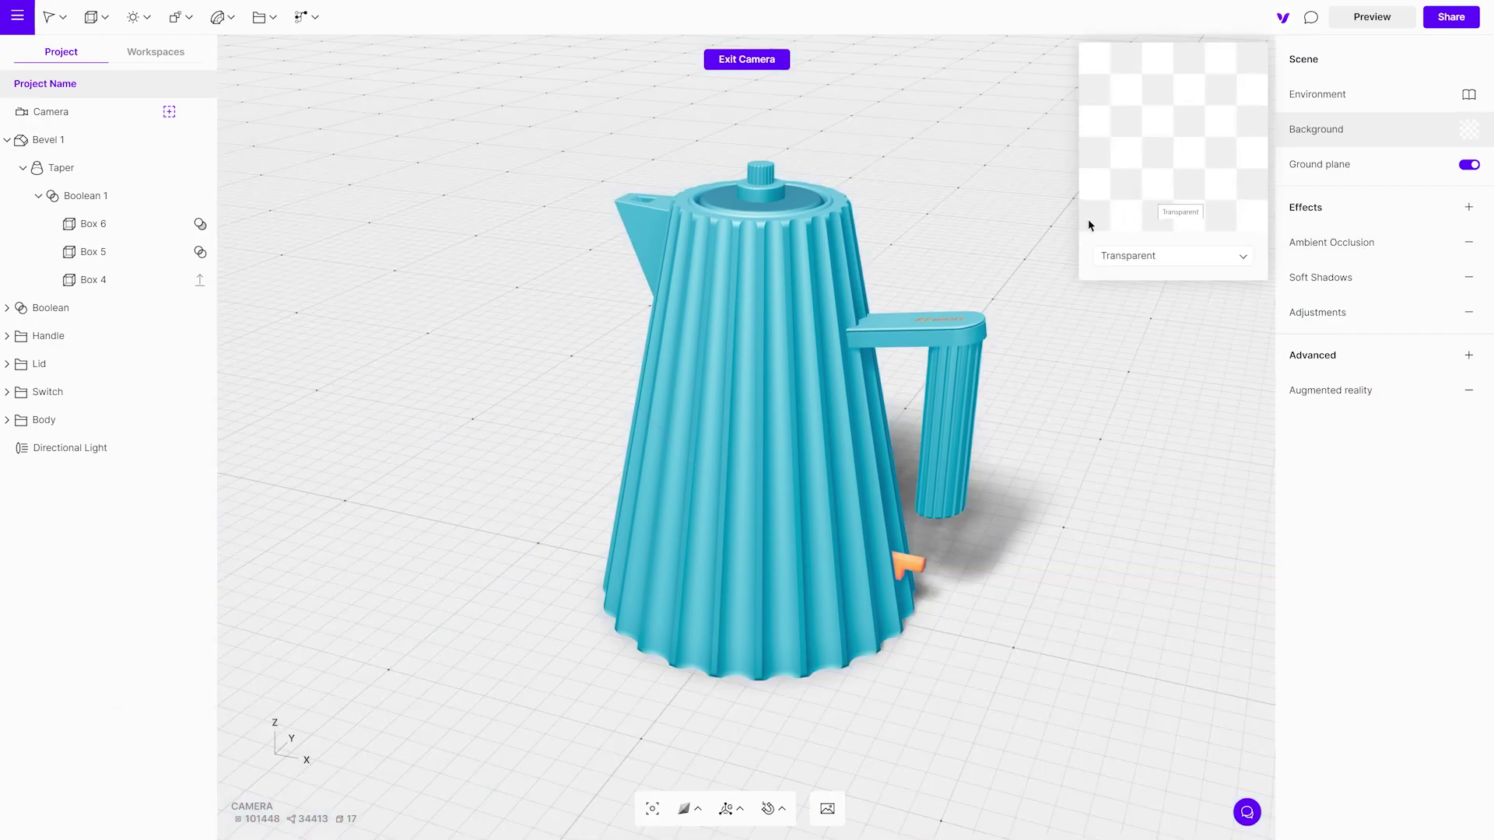
pyautogui.click(1021, 223)
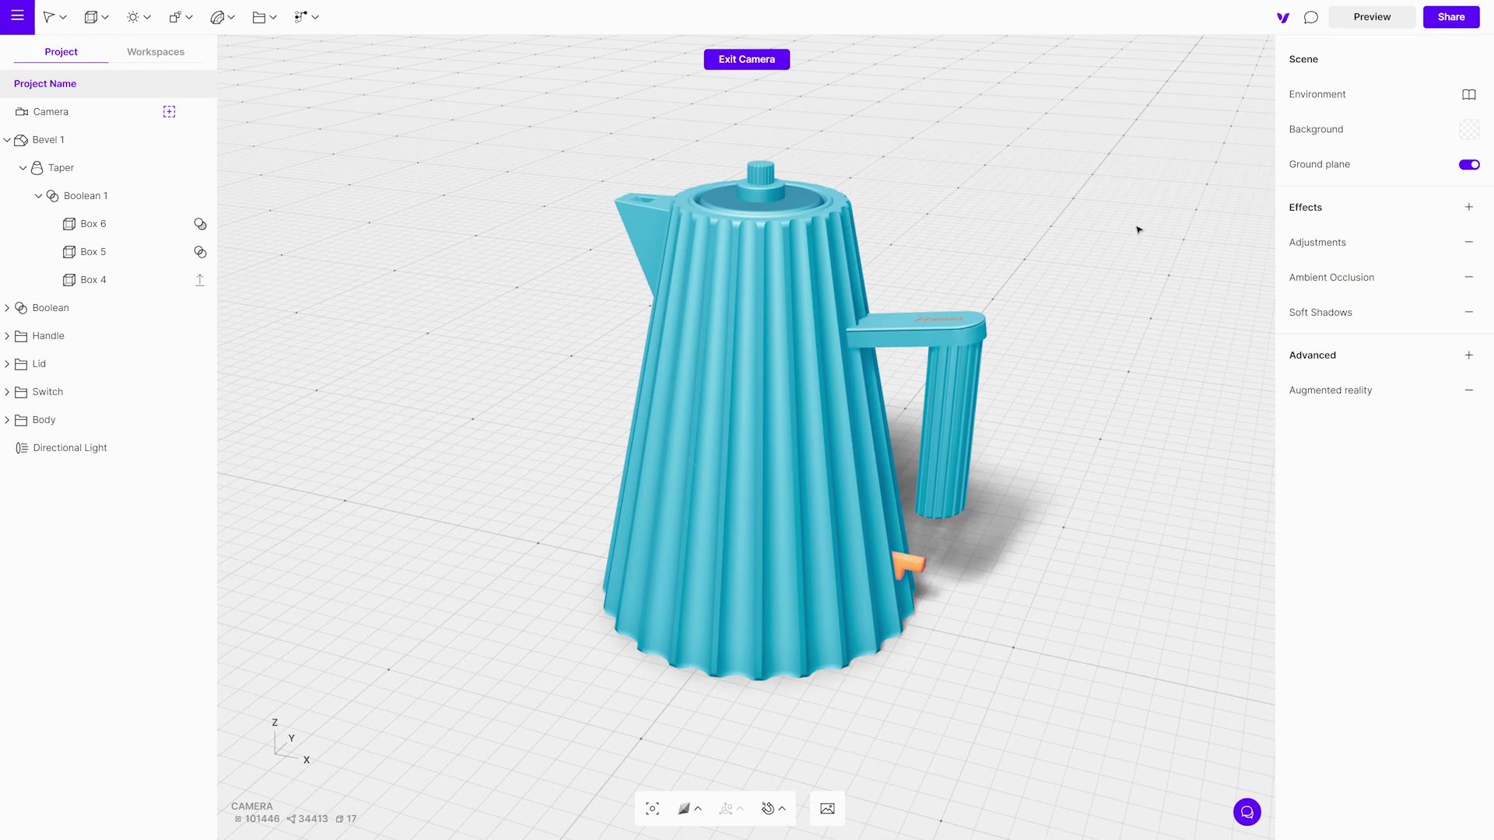
# Enable sharing the project to the web
pyautogui.click(1447, 24)
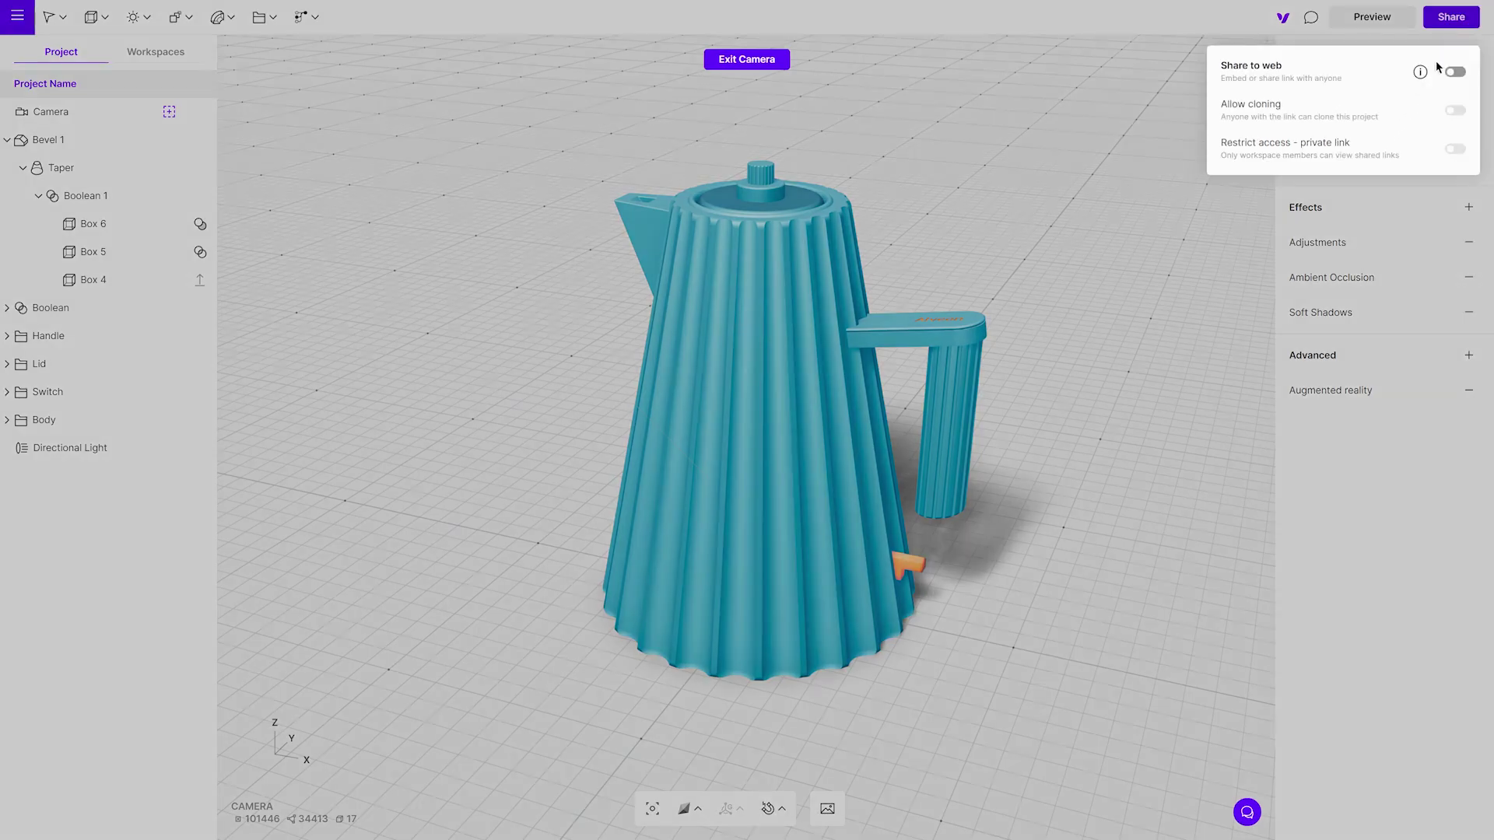
pyautogui.click(1458, 73)
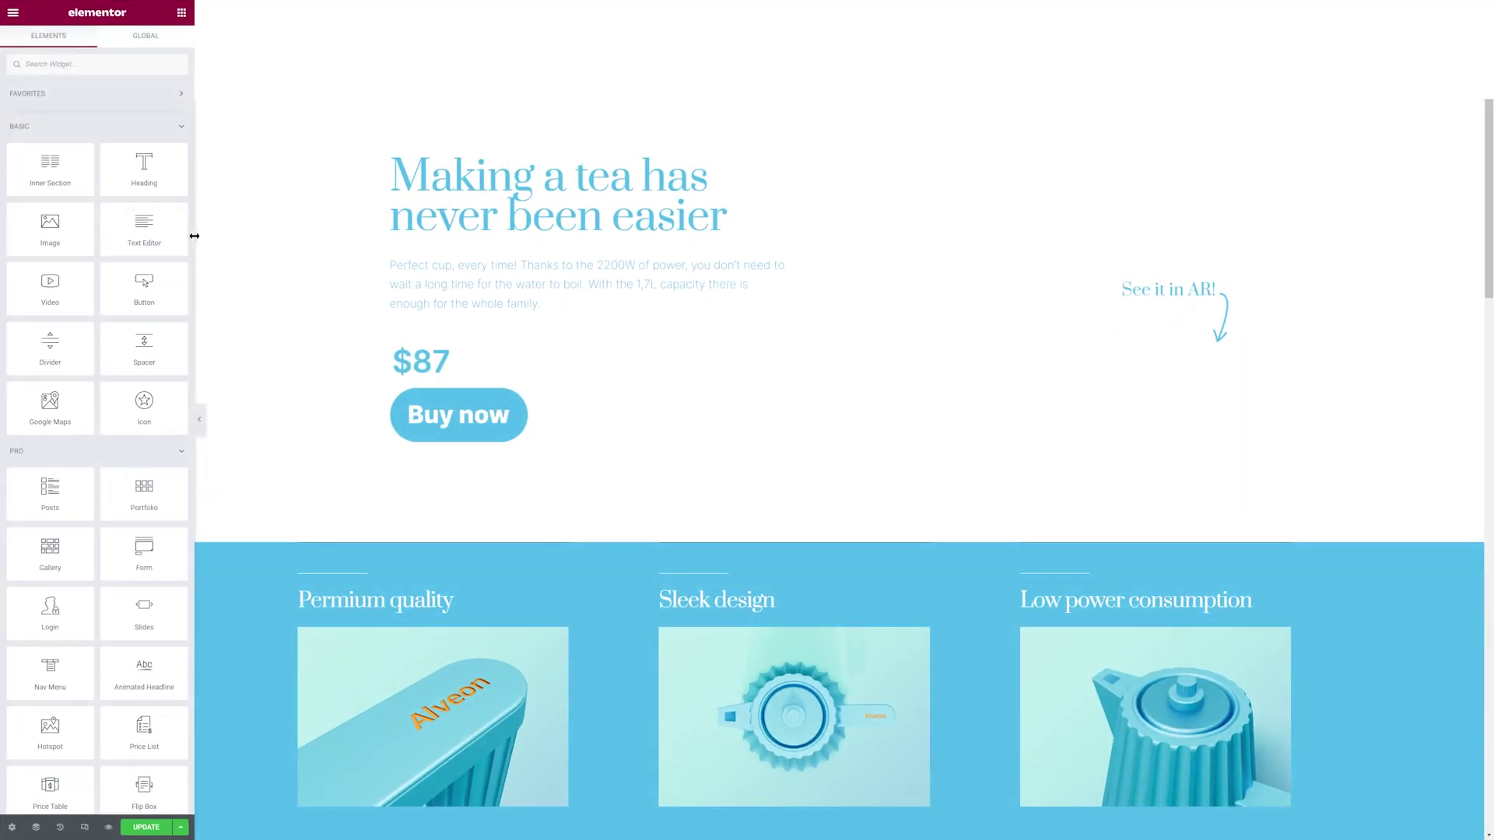
# Switch to Elementor and add an HTML widget below "See it in AR!", containing the Vectary project's borderless iframe embed with width 100% and height 480
pyautogui.moveTo(192, 224); pyautogui.dragTo(176, 590)
pyautogui.scroll(-3, 176, 590)
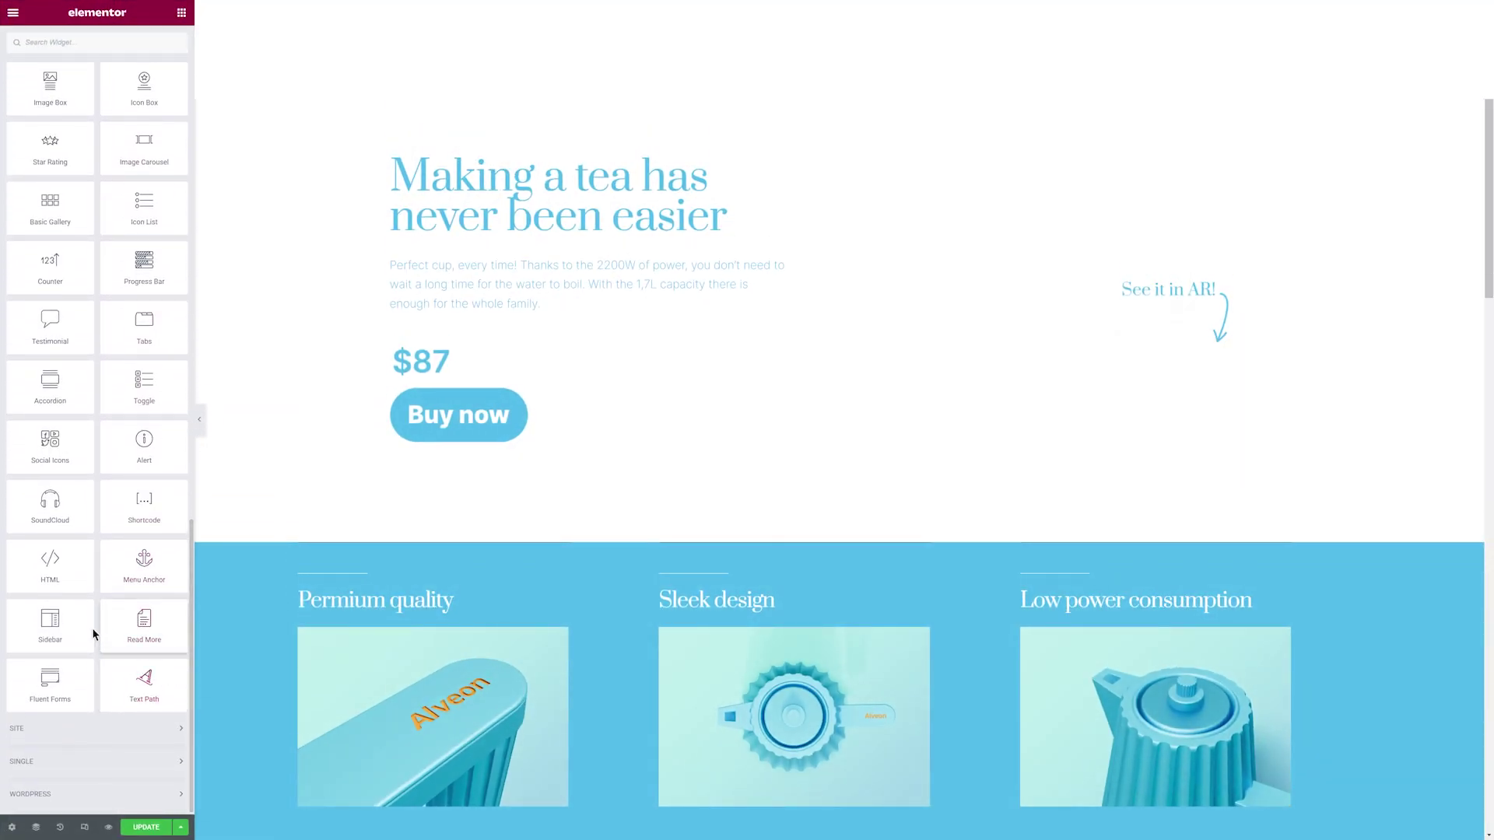
pyautogui.moveTo(54, 567); pyautogui.dragTo(1151, 348)
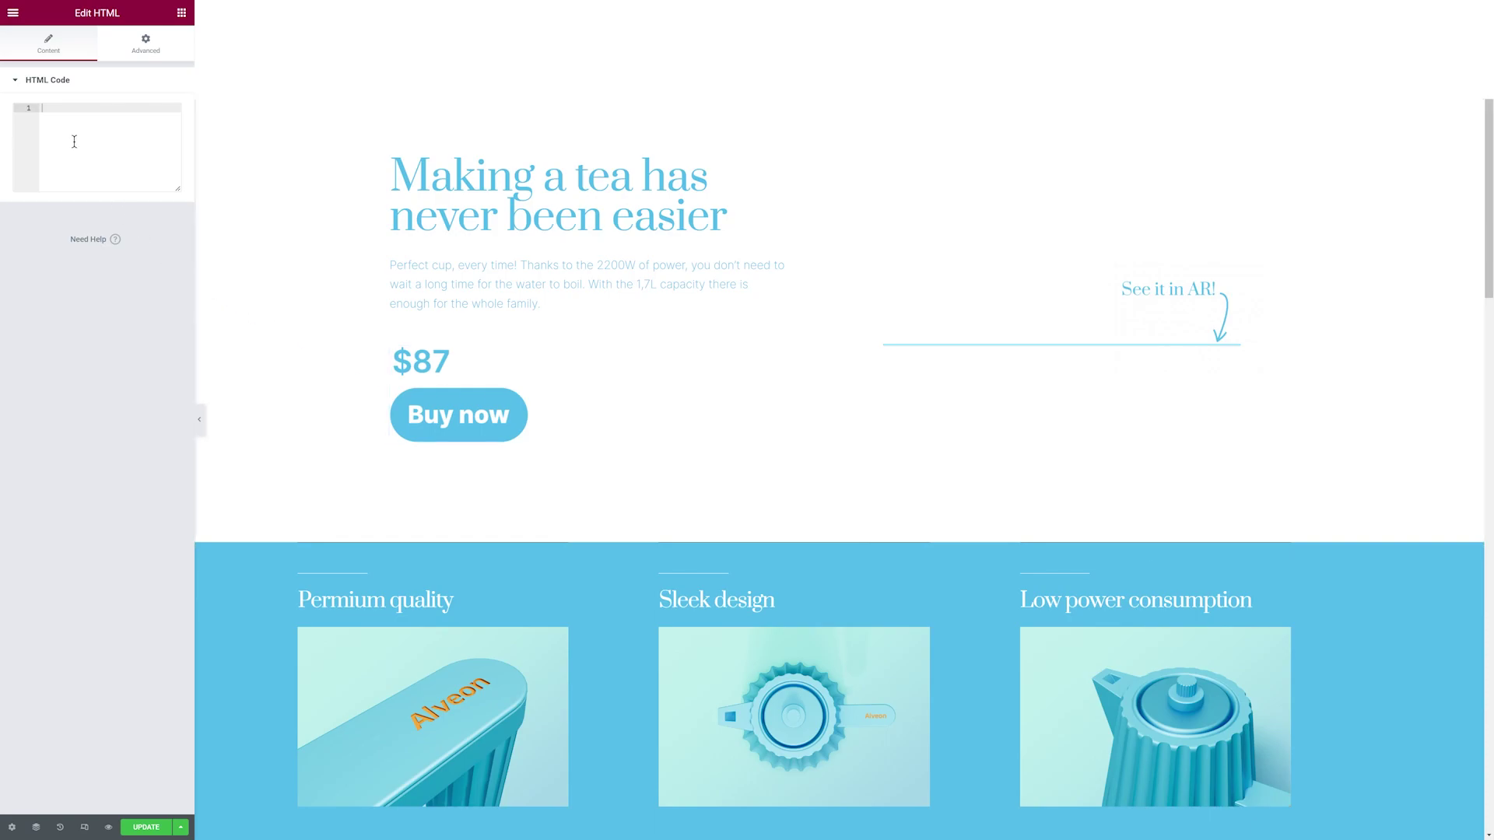
pyautogui.write('<iframe src="https://app.vectary.com/p/3kIGo03delG6QivEZMy2NS" frameborder="0" width="100%" height="480"></iframe>')
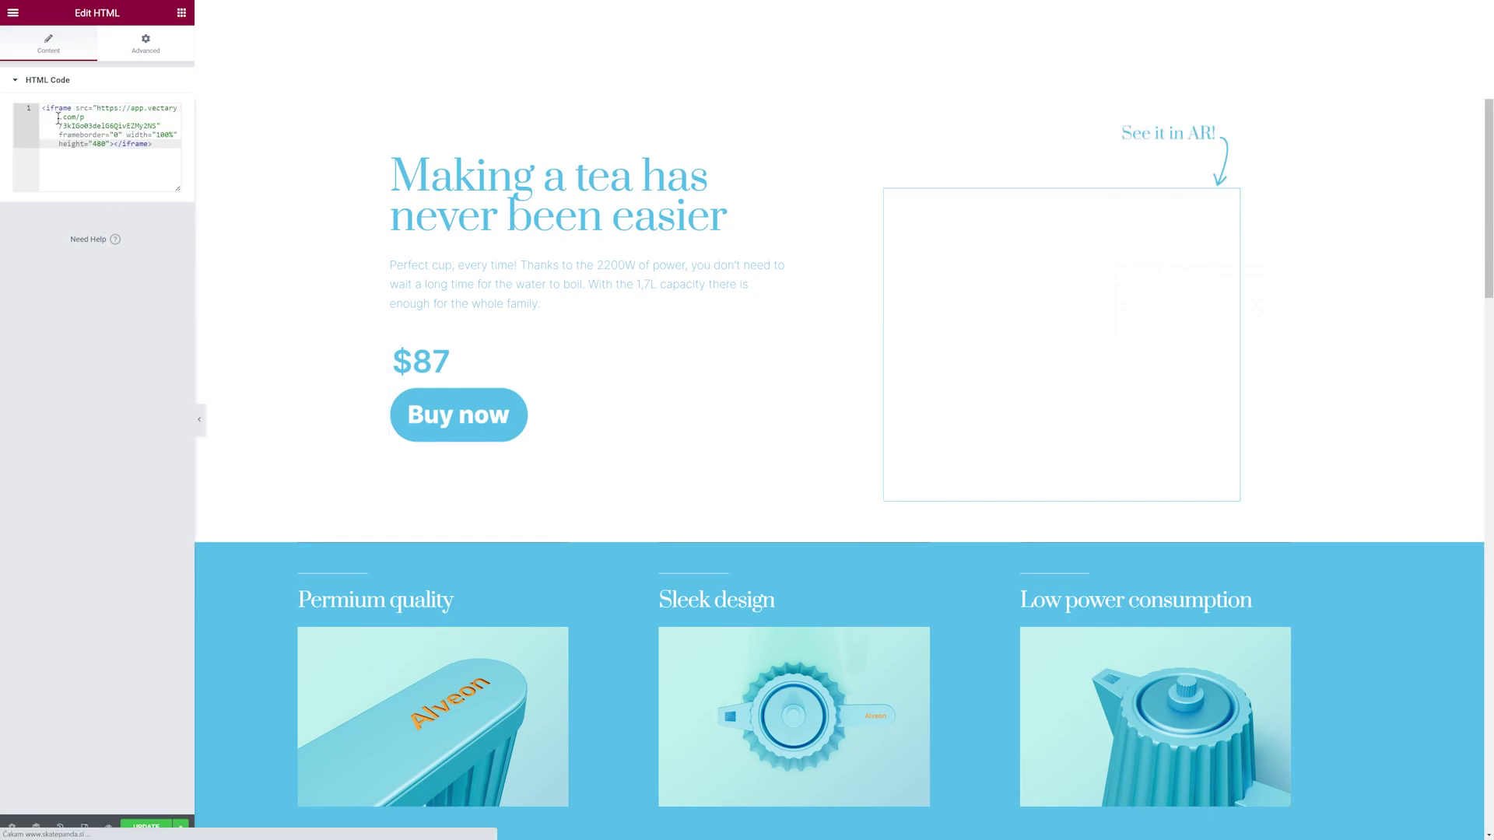